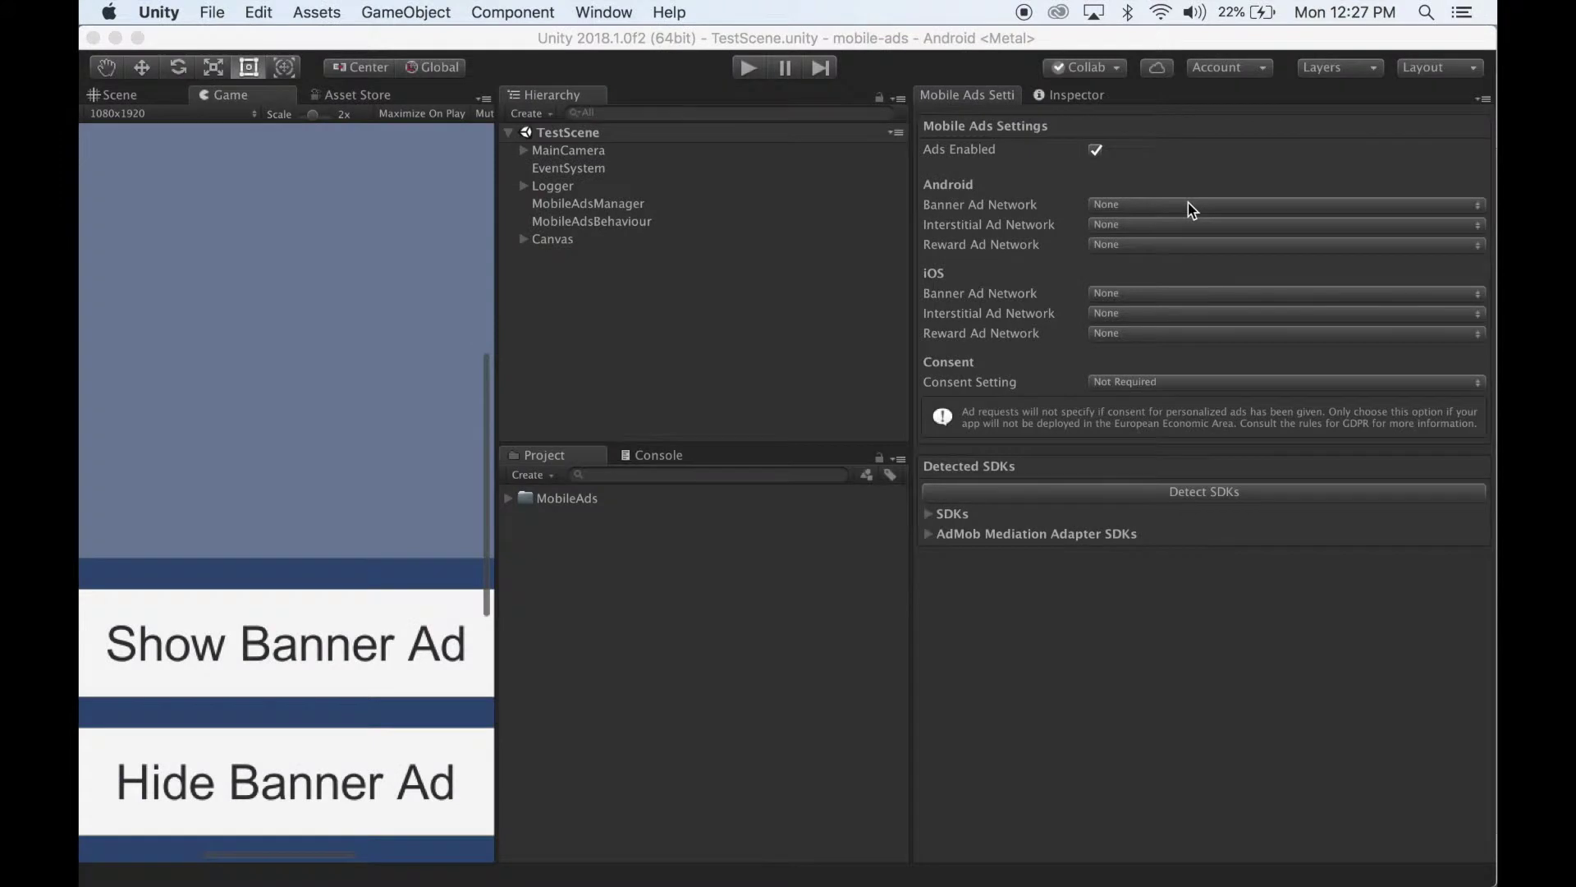
Set the Android banner, interstitial and reward ad networks to AdMob.
click(1189, 206)
click(1189, 222)
click(1164, 225)
click(1162, 241)
click(1161, 244)
click(1153, 261)
Set the iOS banner, interstitial and reward networks to AdMob and expand AdMob Settings.
click(1148, 294)
click(1150, 312)
click(1143, 315)
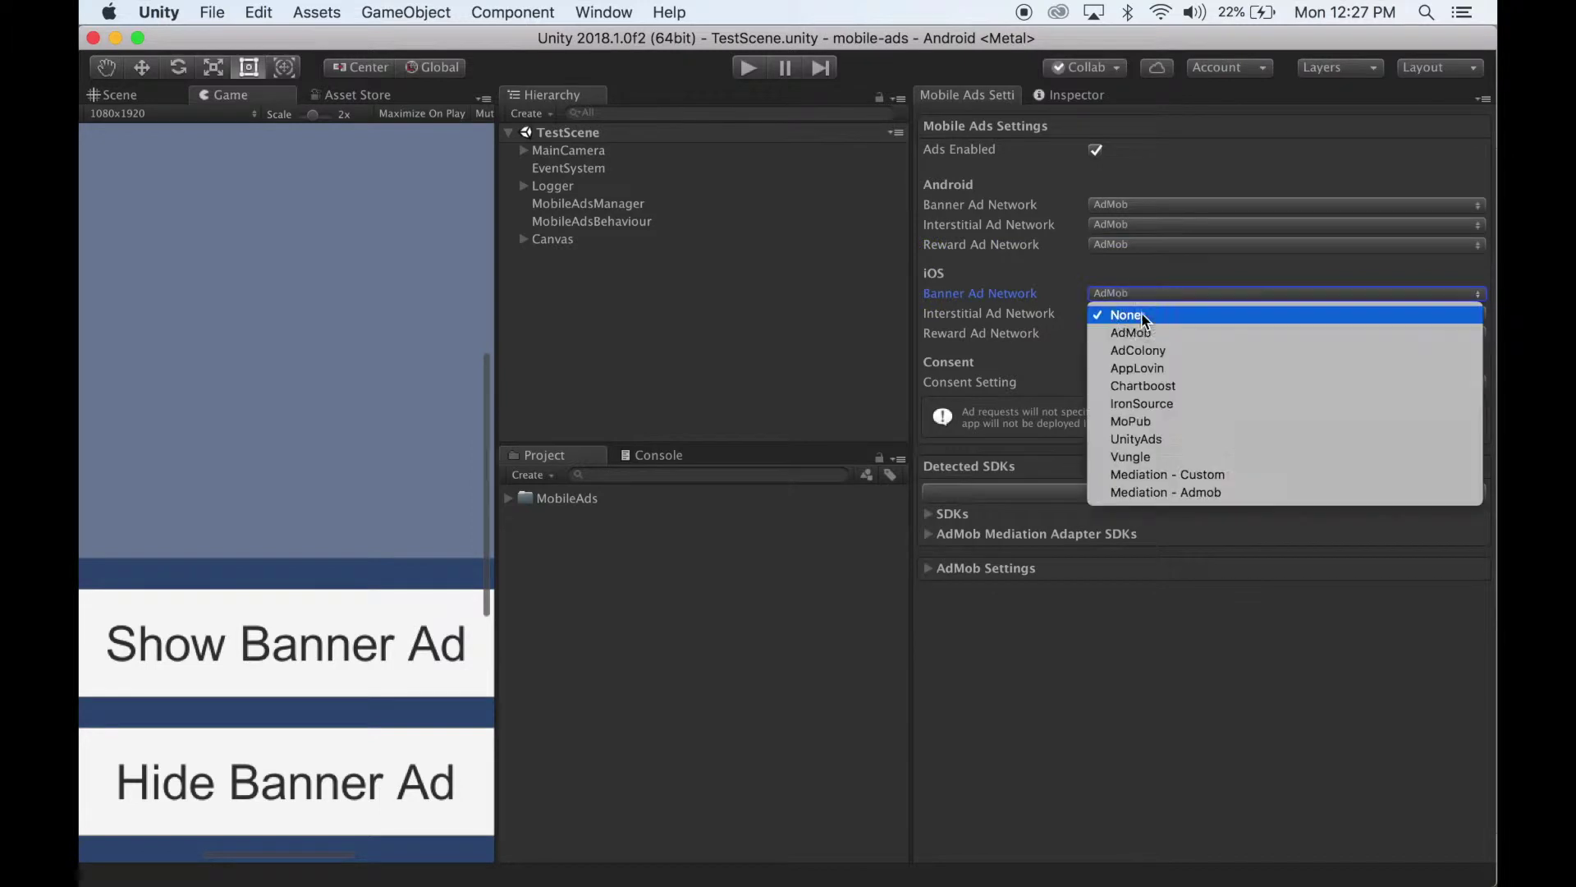
click(1140, 328)
click(1139, 331)
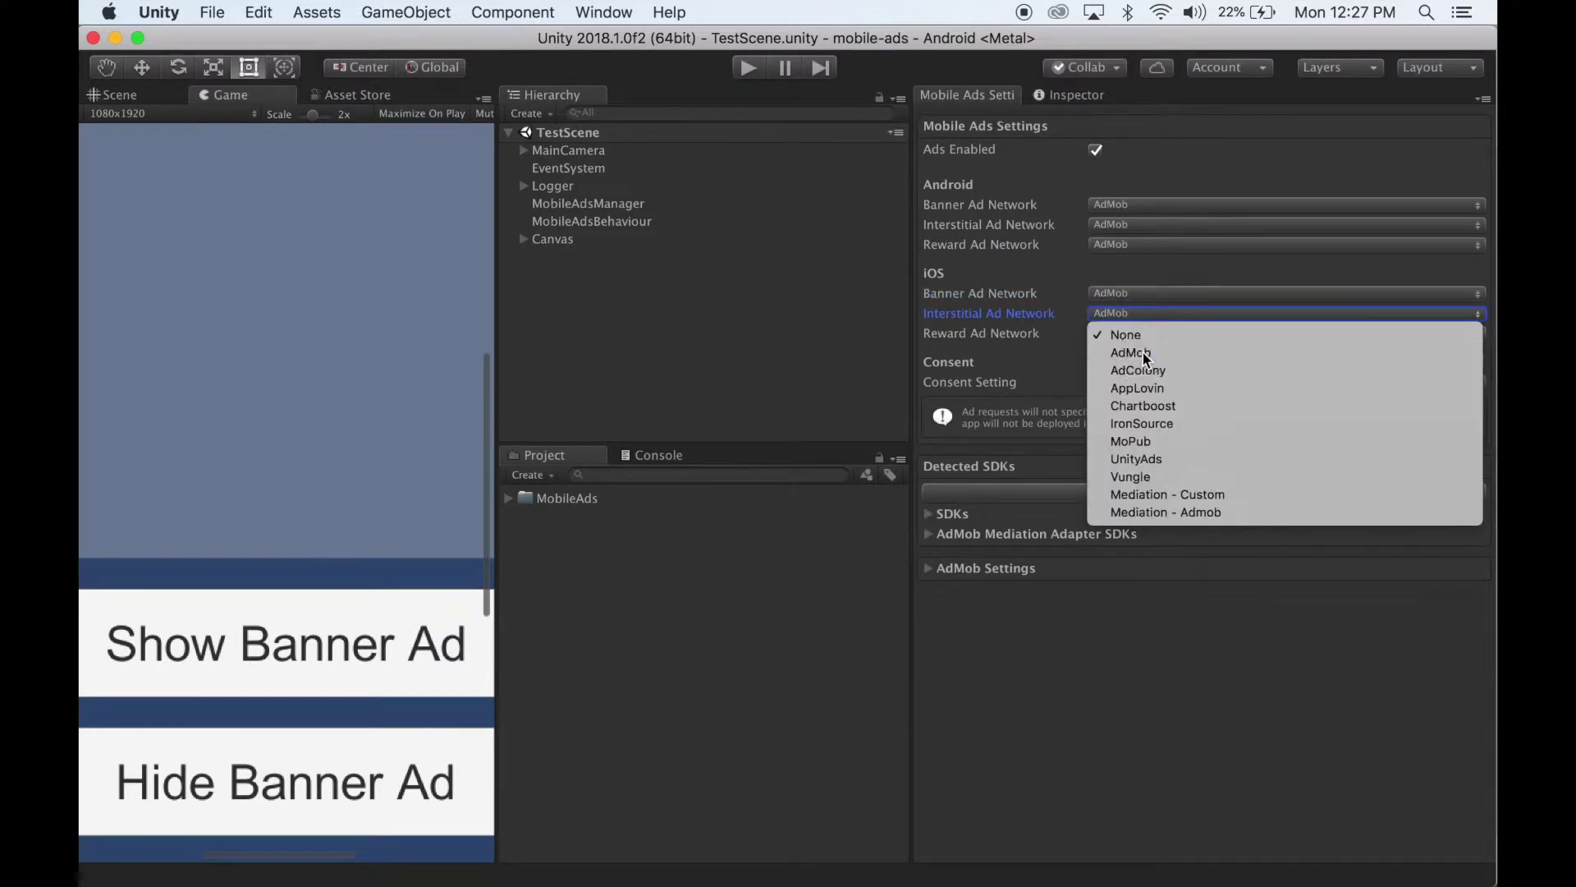
click(1145, 353)
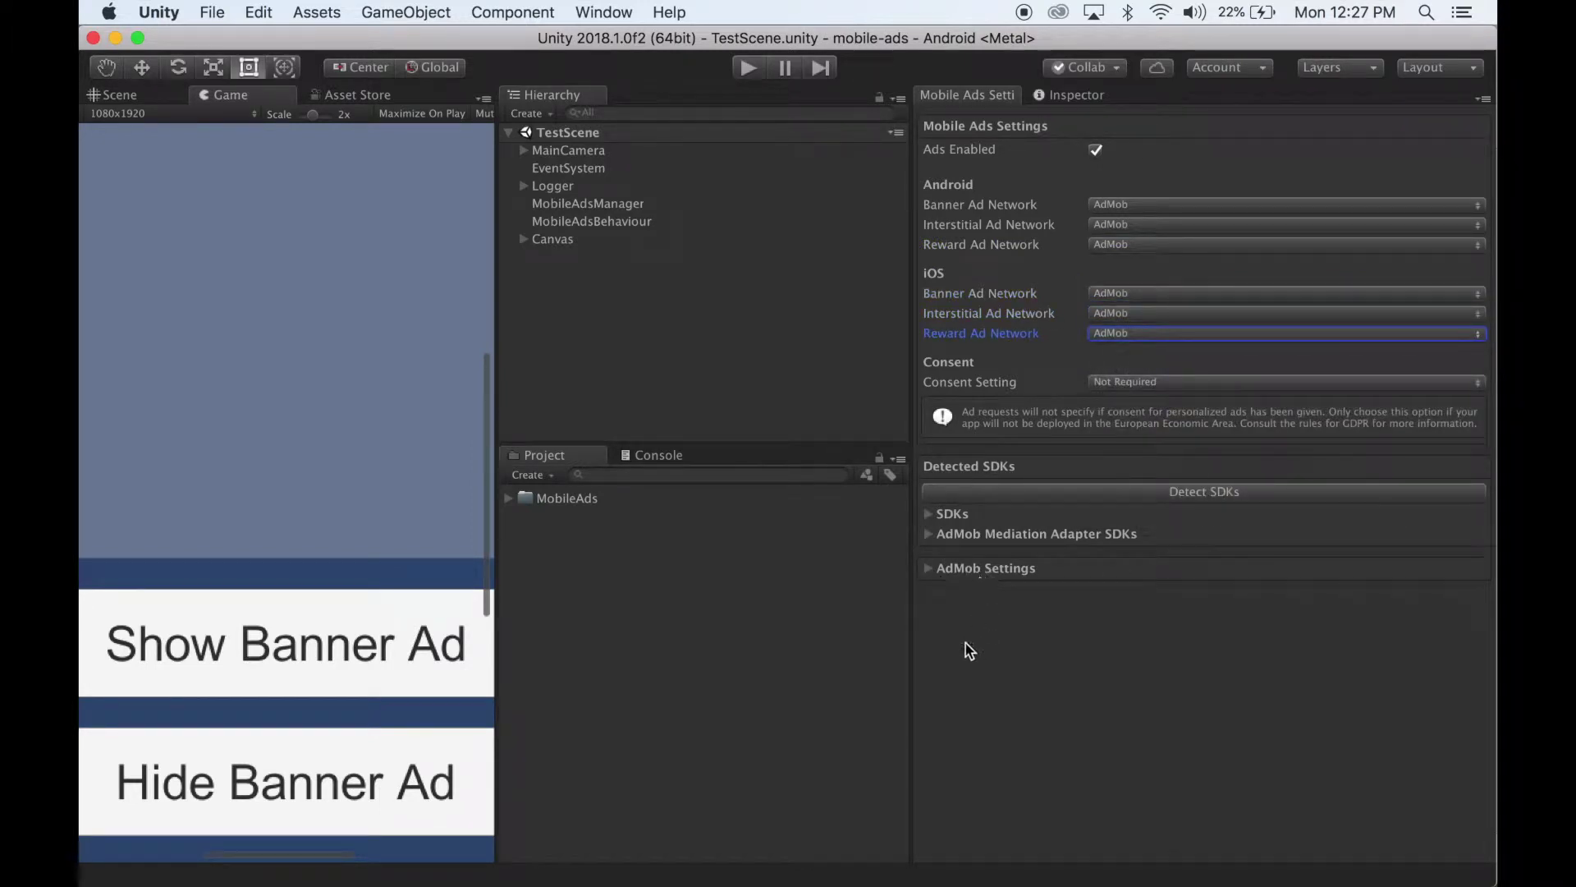
click(928, 567)
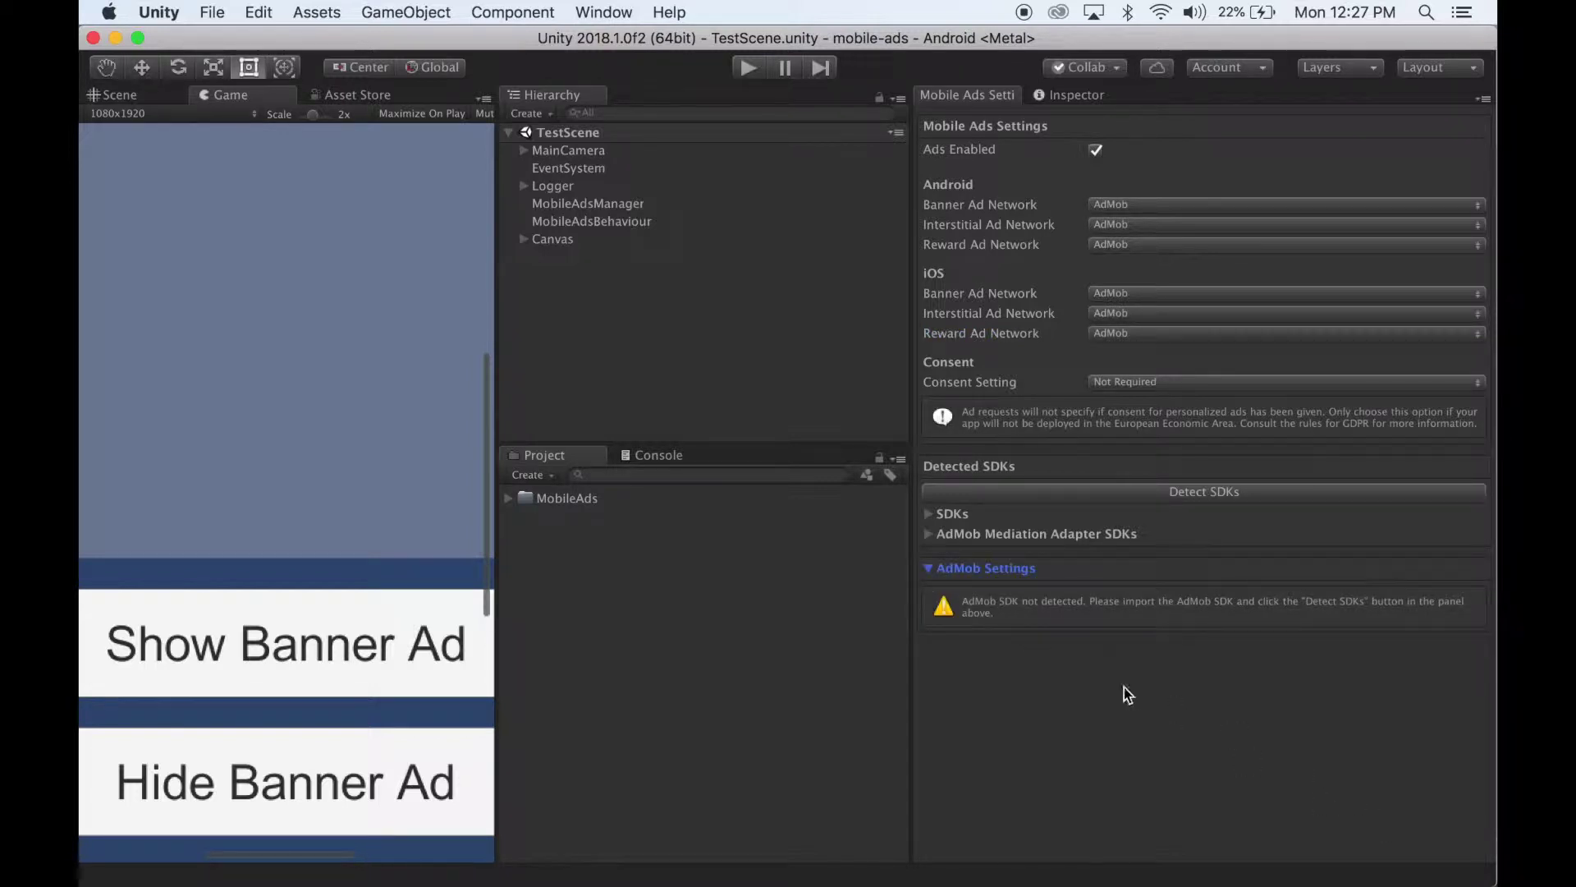
Follow the PDF's AdMob Setup link to the googleads-mobile-unity v3.15.1 release page.
mouse_move(973, 880)
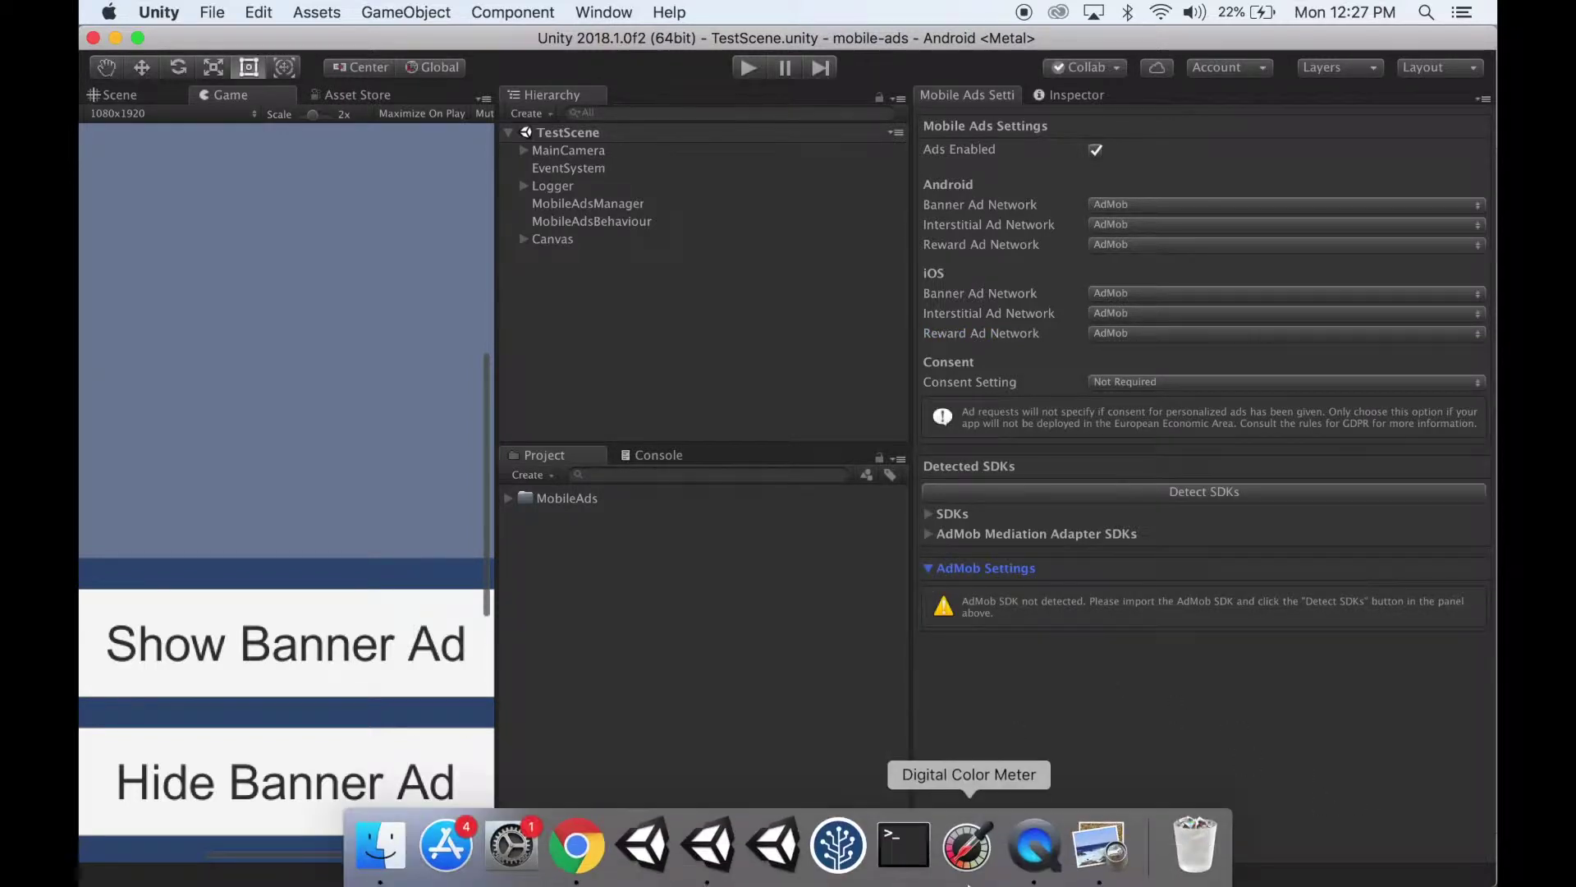
click(1100, 846)
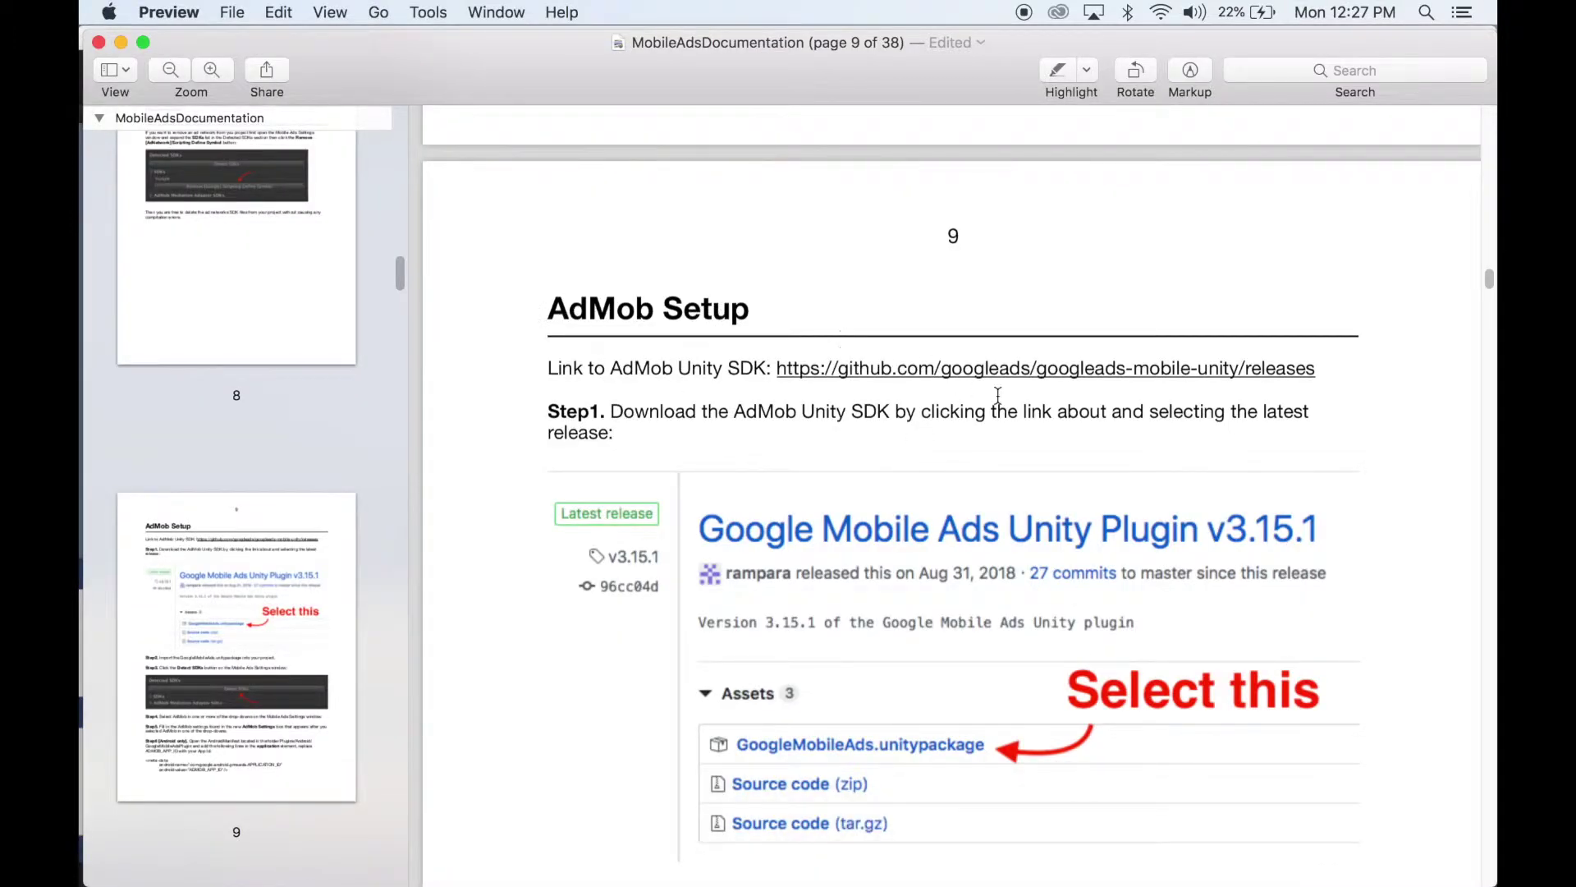
click(872, 376)
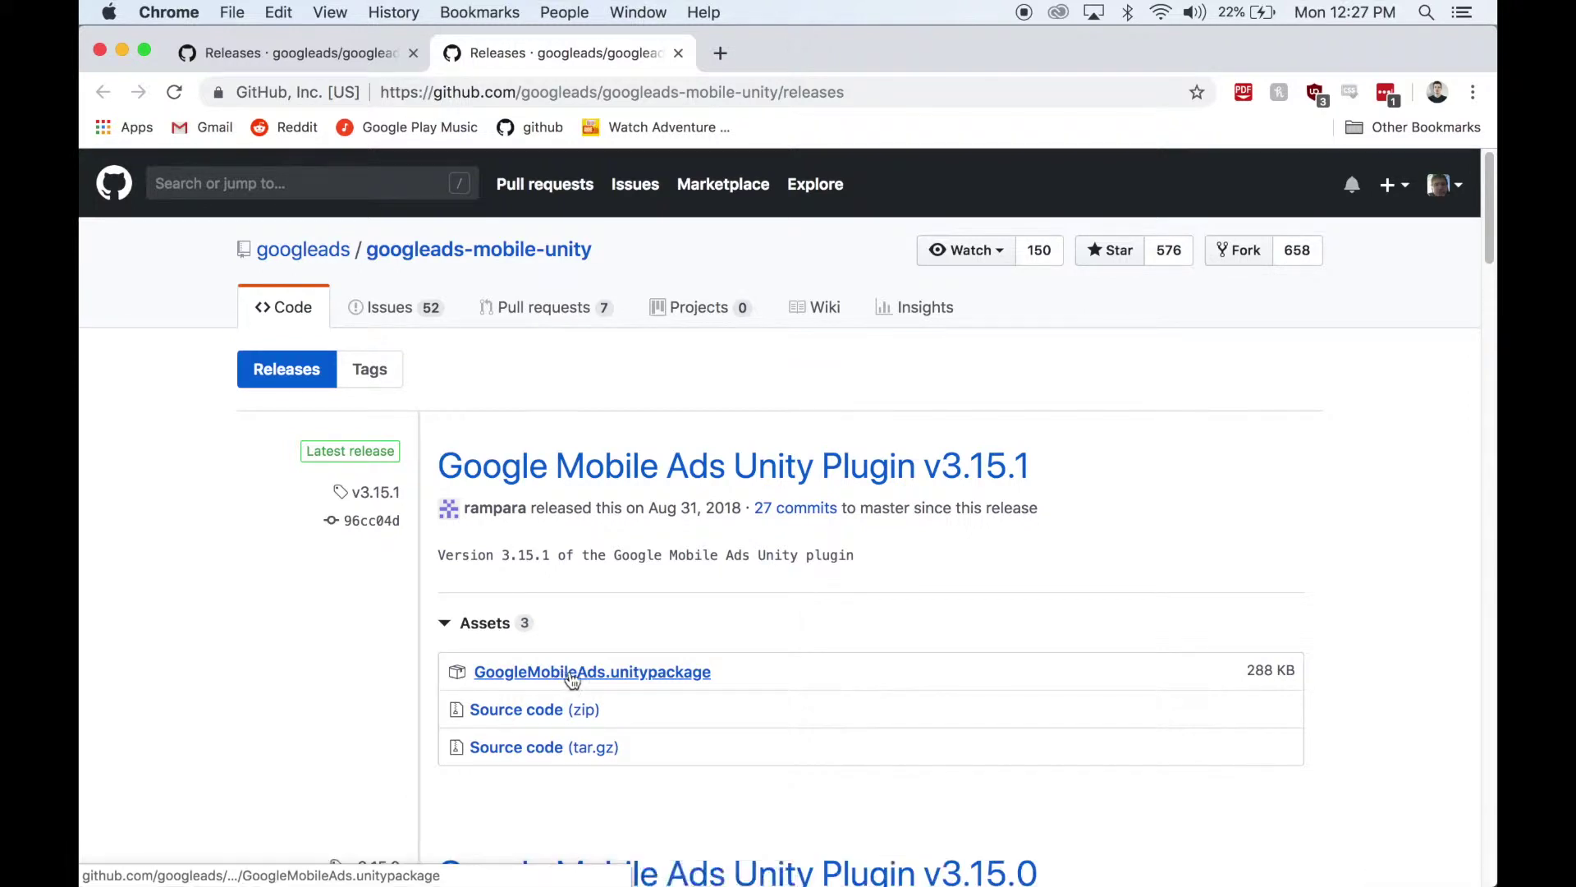
Download GoogleMobileAds.unitypackage and open it in Unity's Import Unity Package dialog.
click(631, 681)
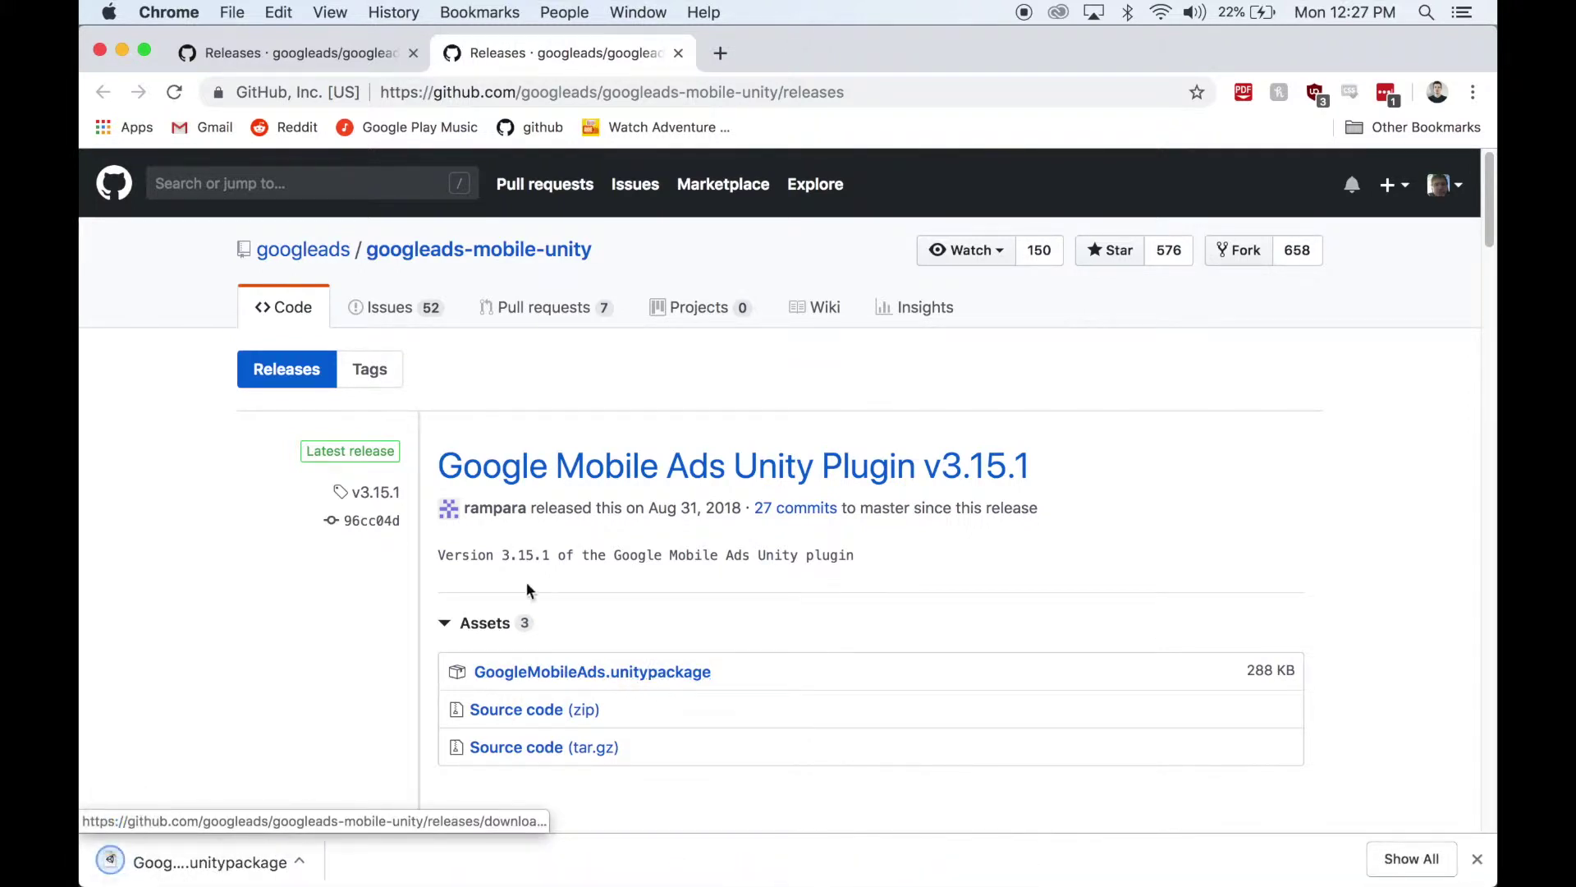
click(230, 868)
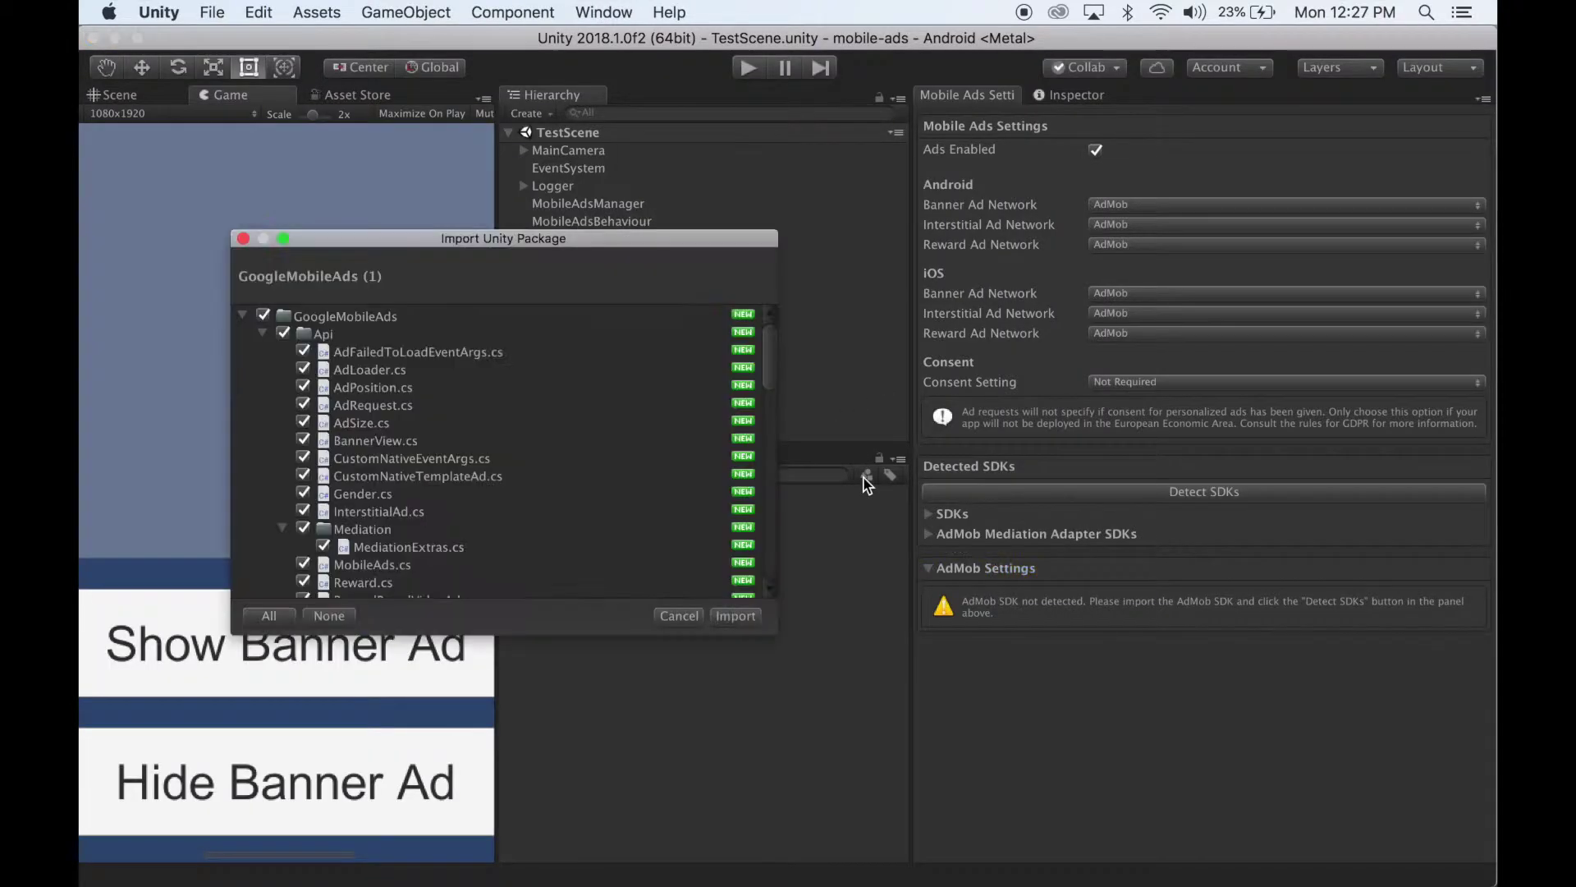
Import the full GoogleMobileAds package and run Detect SDKs in Mobile Ads Settings.
click(744, 619)
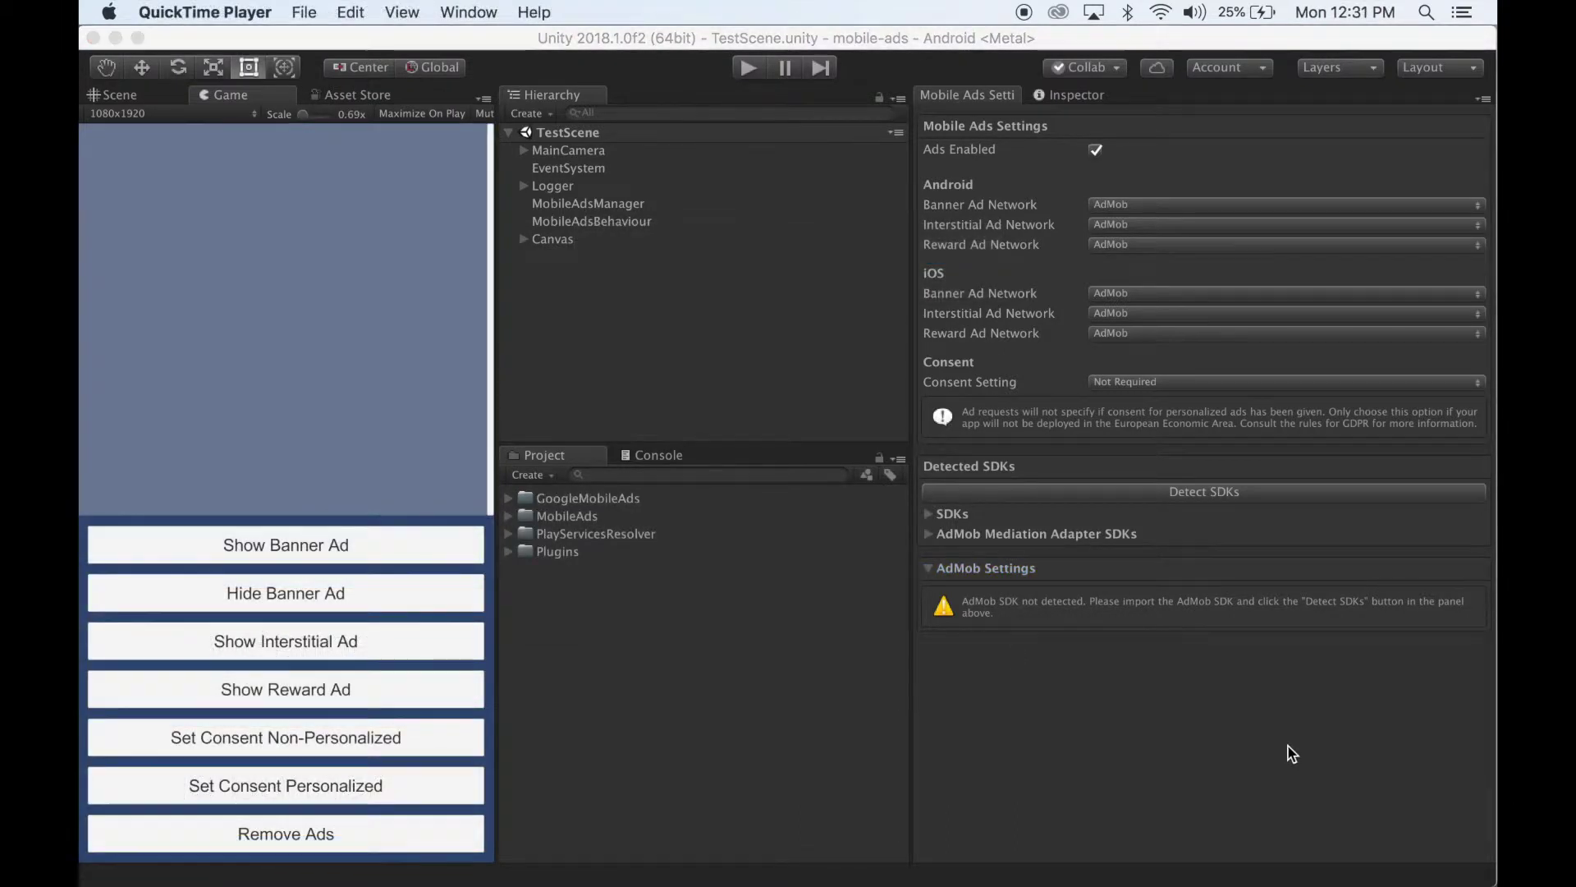
click(1265, 497)
click(1267, 497)
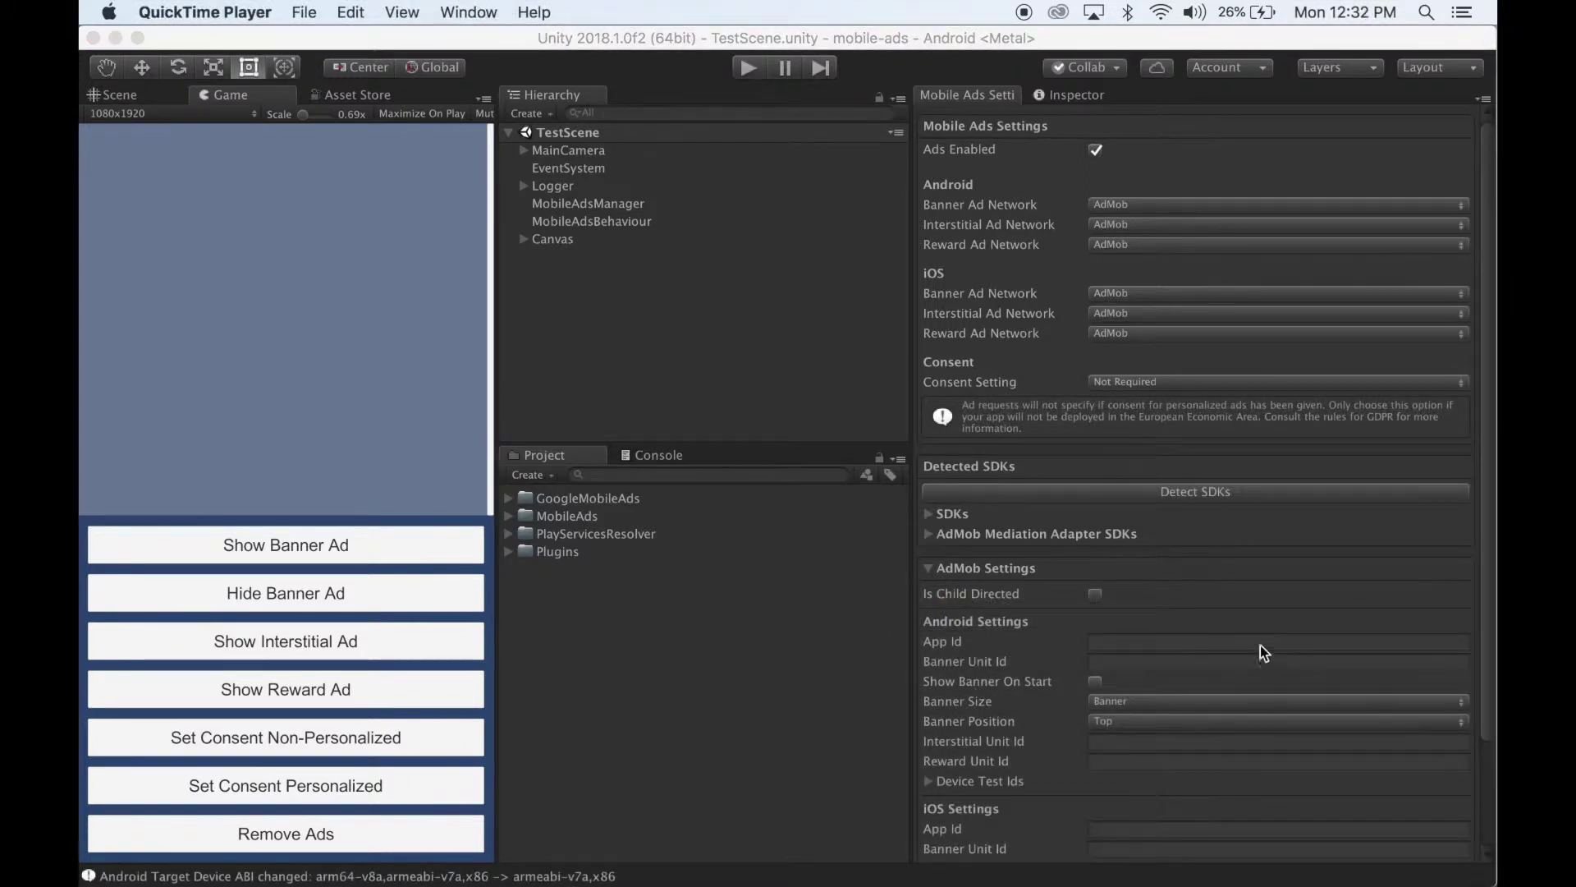
drag(1488, 503, 1486, 612)
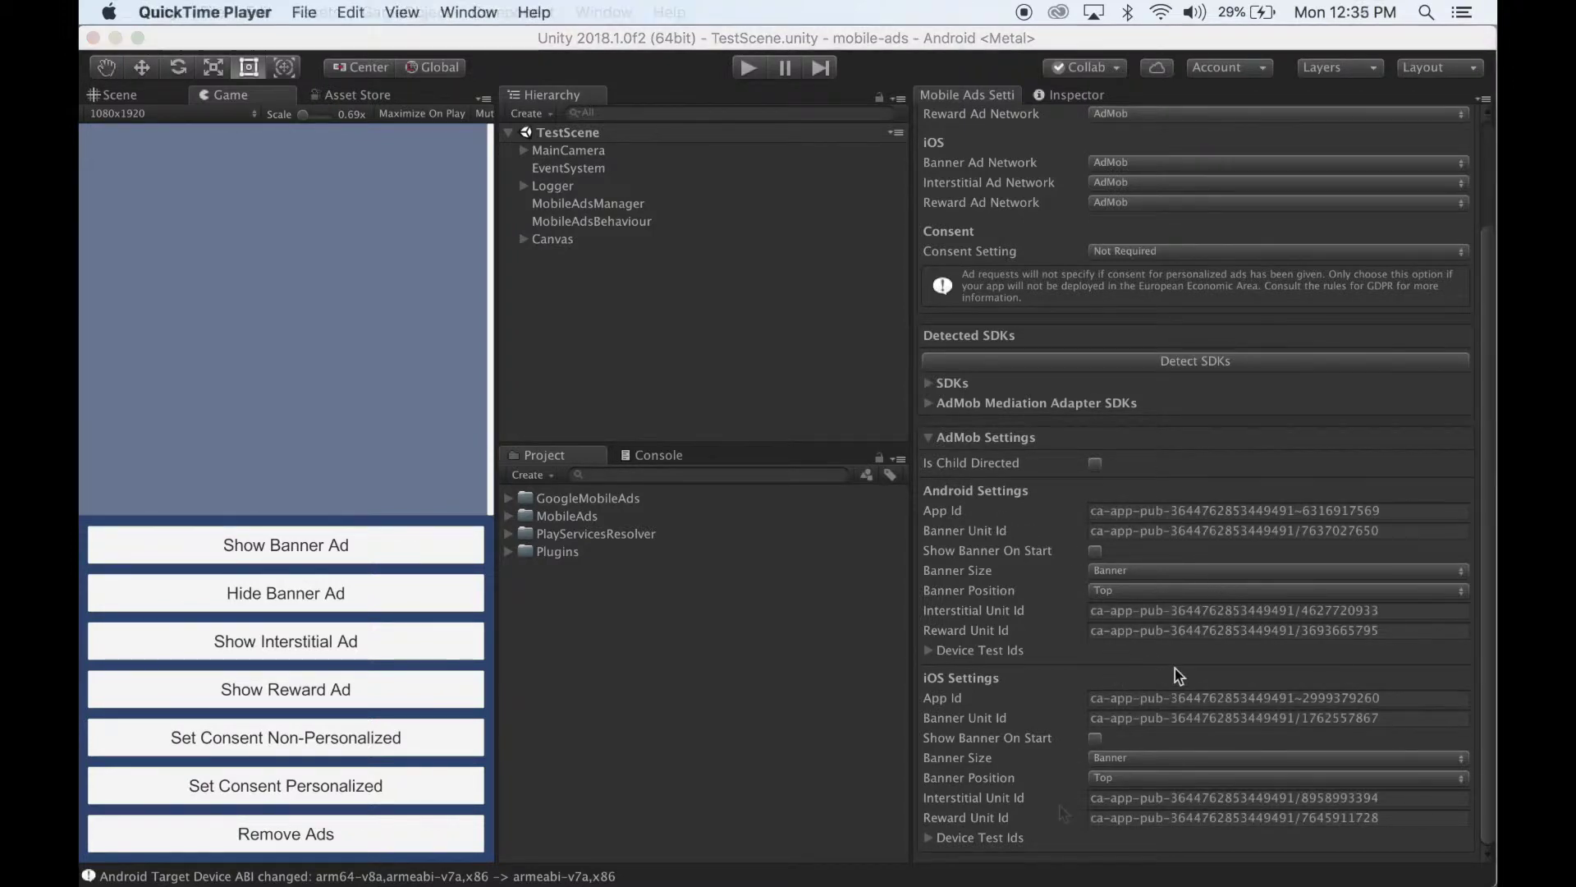
Open Plugins/Android/GoogleMobileAdsPlugin/AndroidManifest.xml in Xcode.
click(509, 552)
click(523, 569)
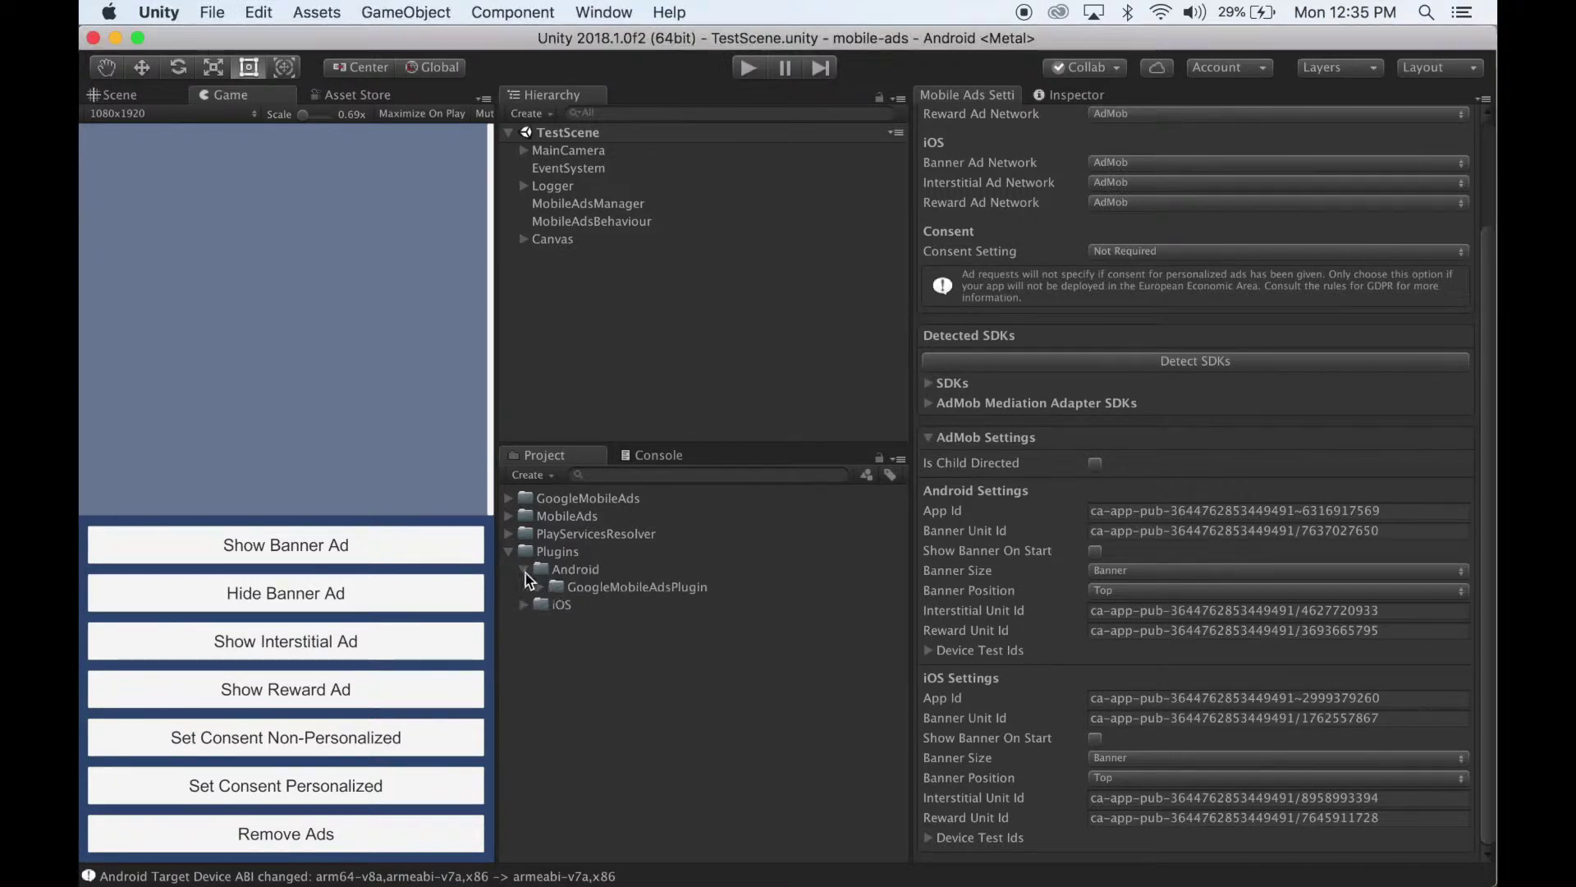
click(540, 588)
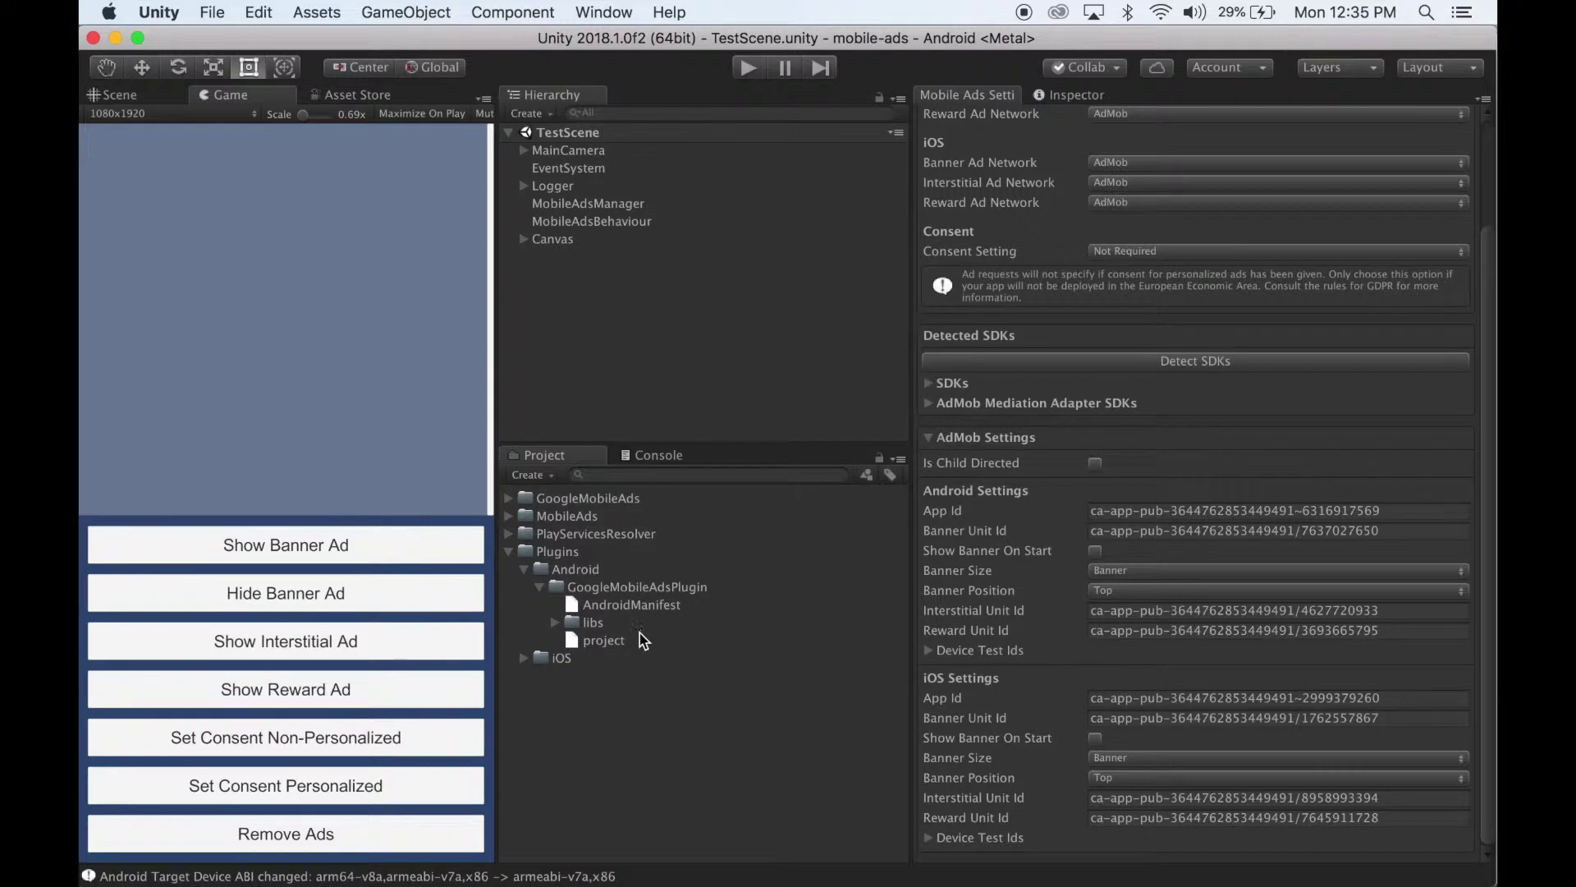
click(646, 611)
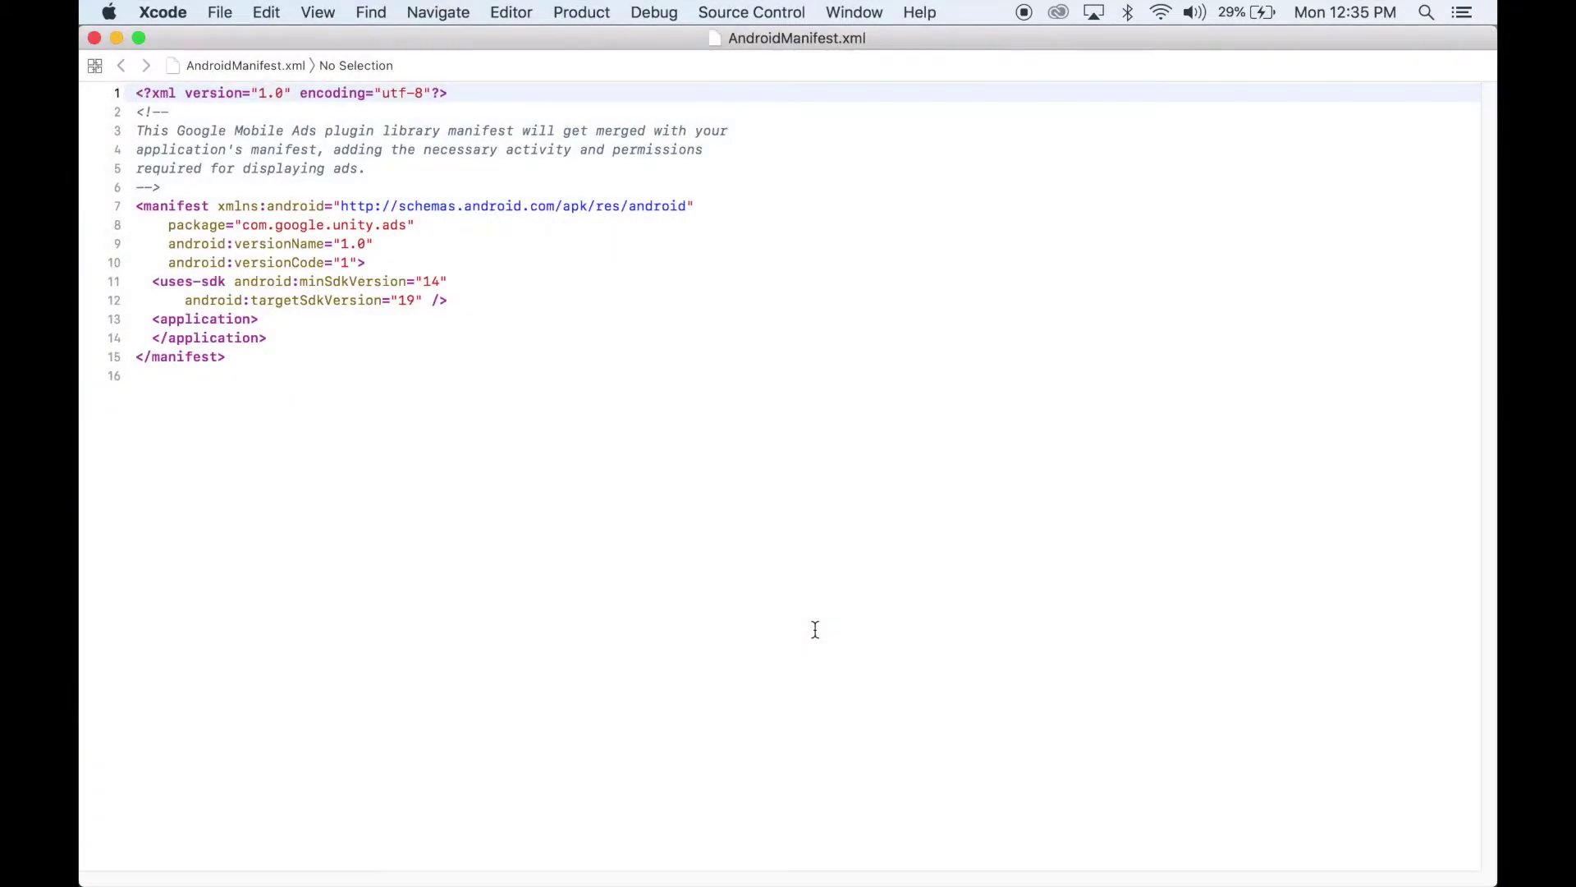
Paste the documentation's APPLICATION_ID meta-data snippet inside the manifest's application element.
mouse_move(804, 882)
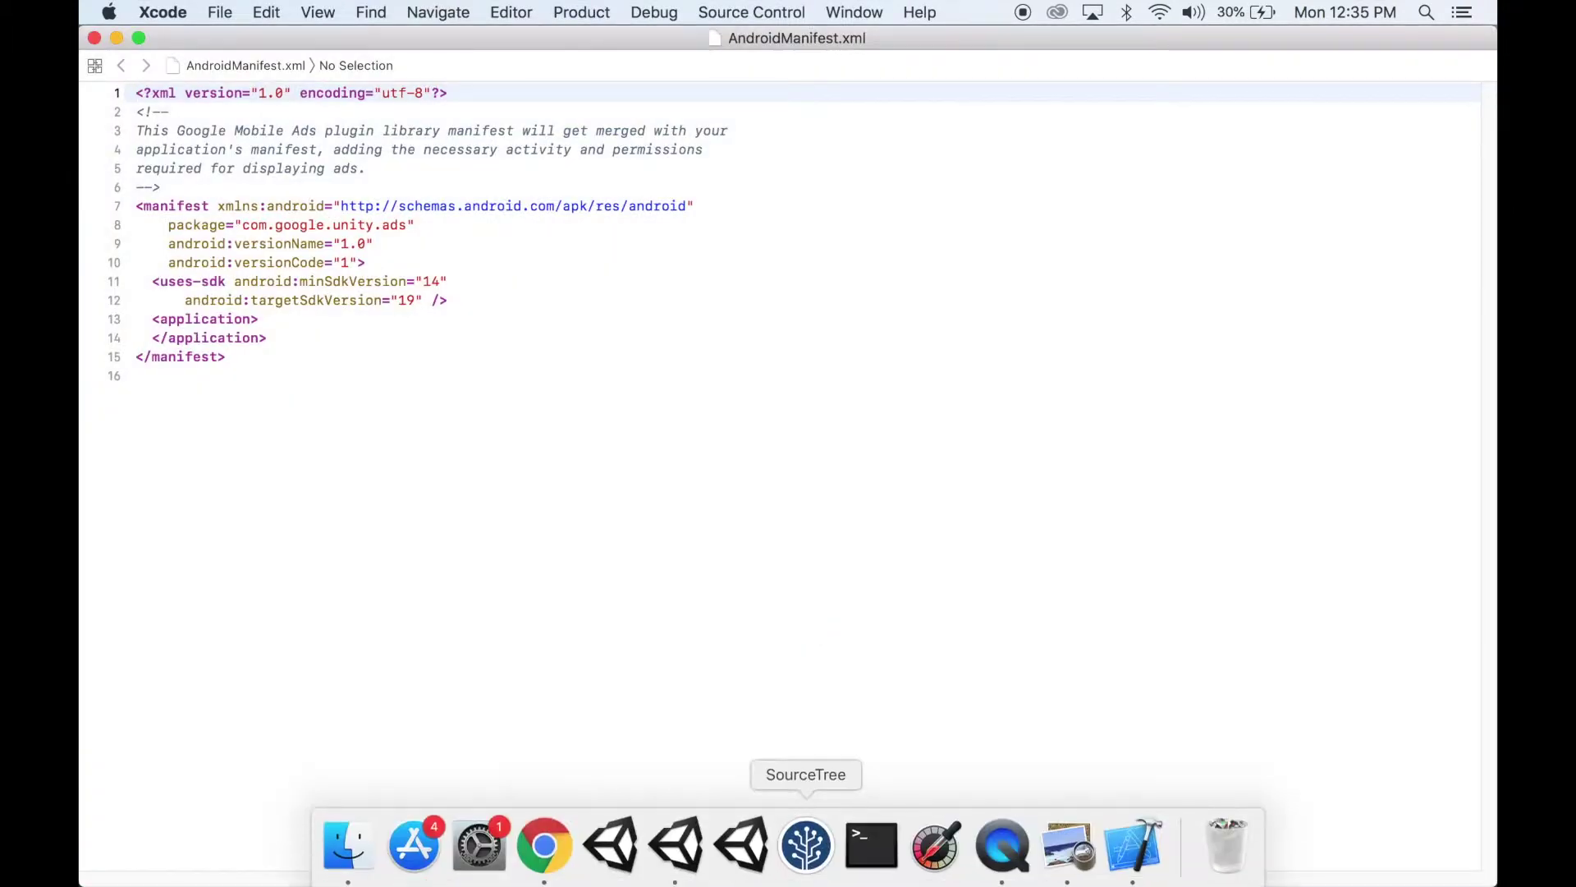
click(1068, 858)
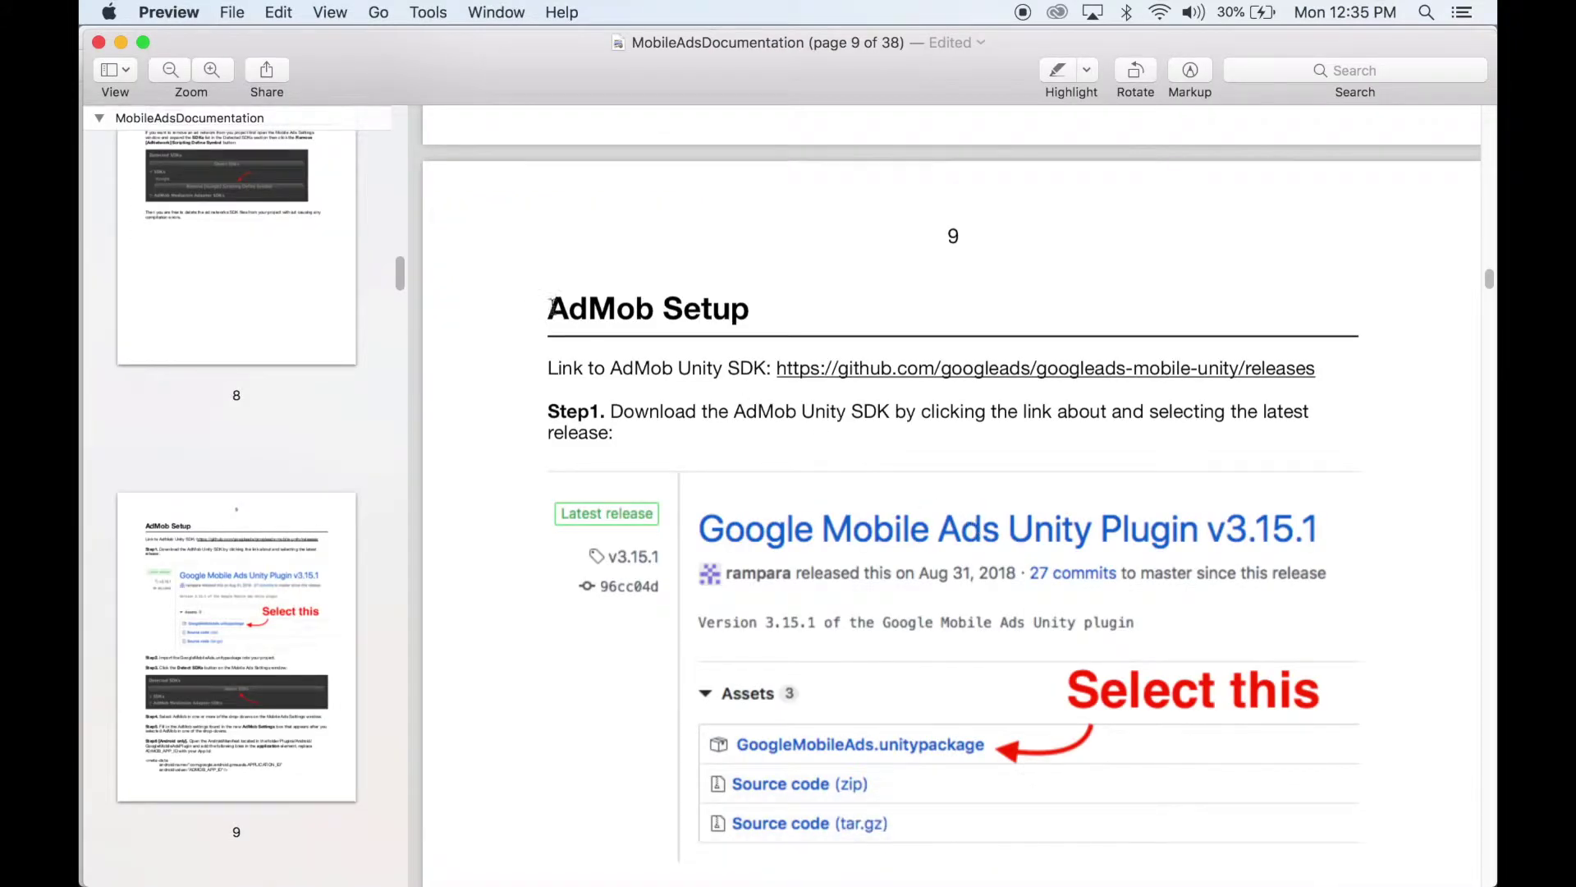
scroll(849, 484, down, 10)
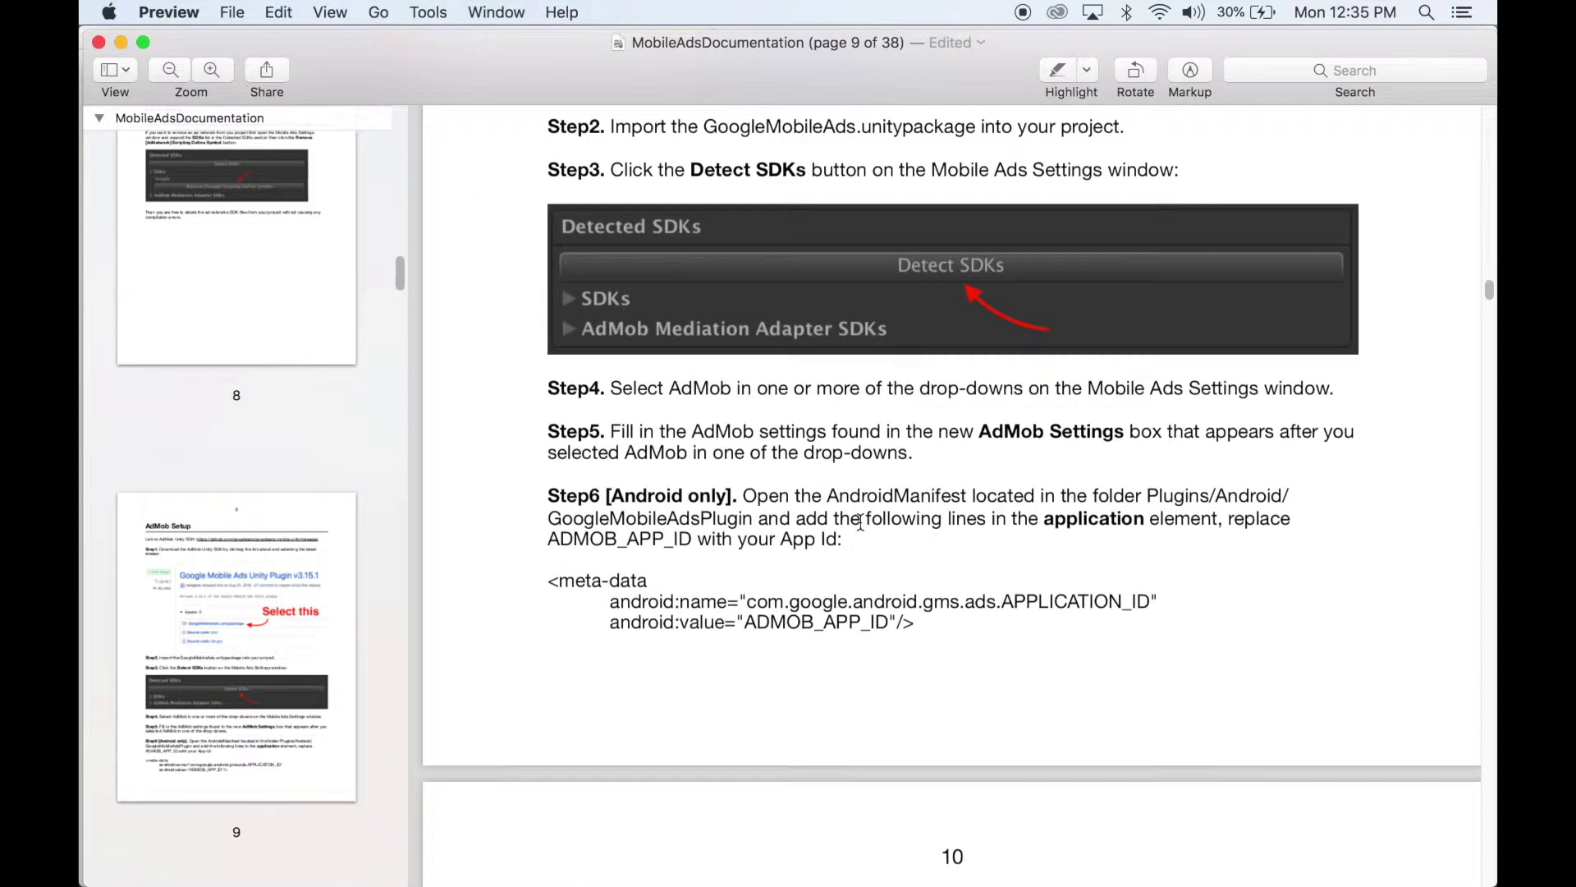
drag(965, 622, 540, 575)
key(super+c)
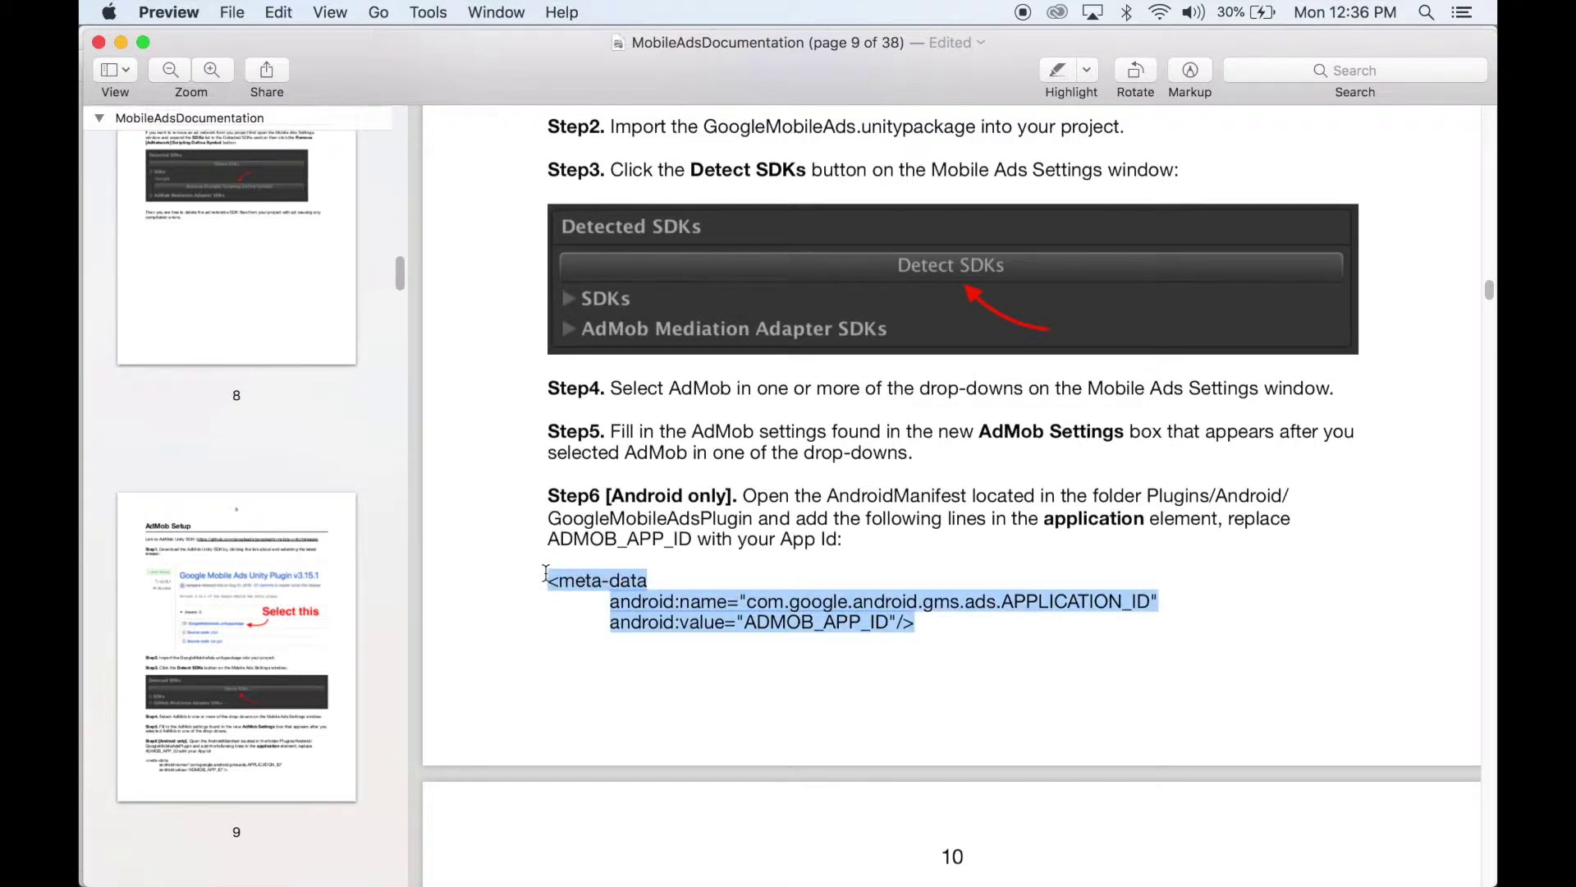
key(super+Tab)
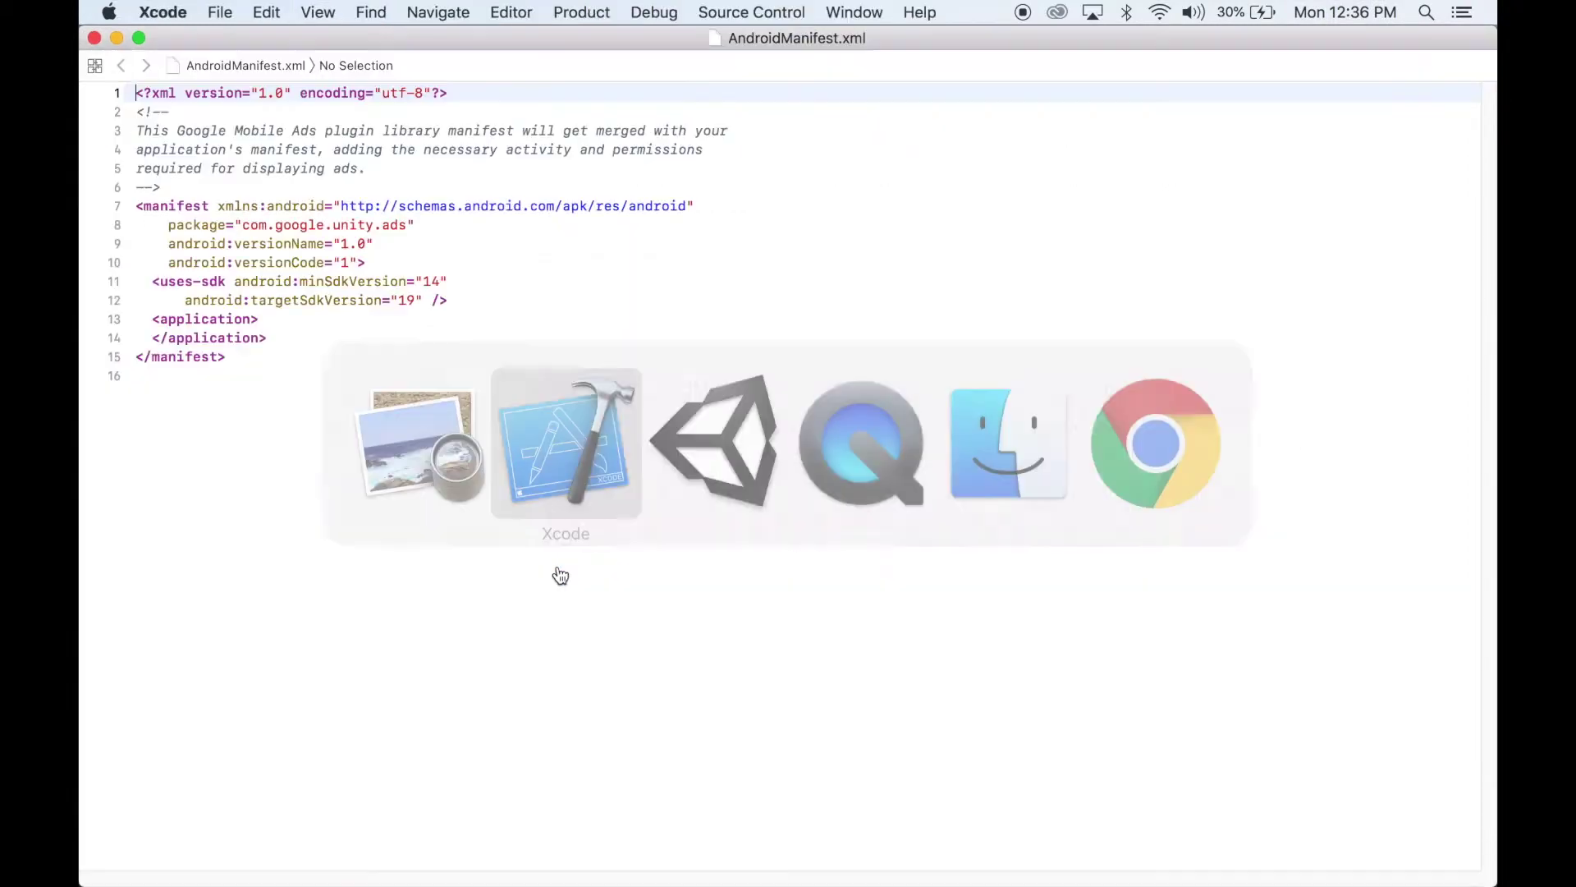
click(408, 328)
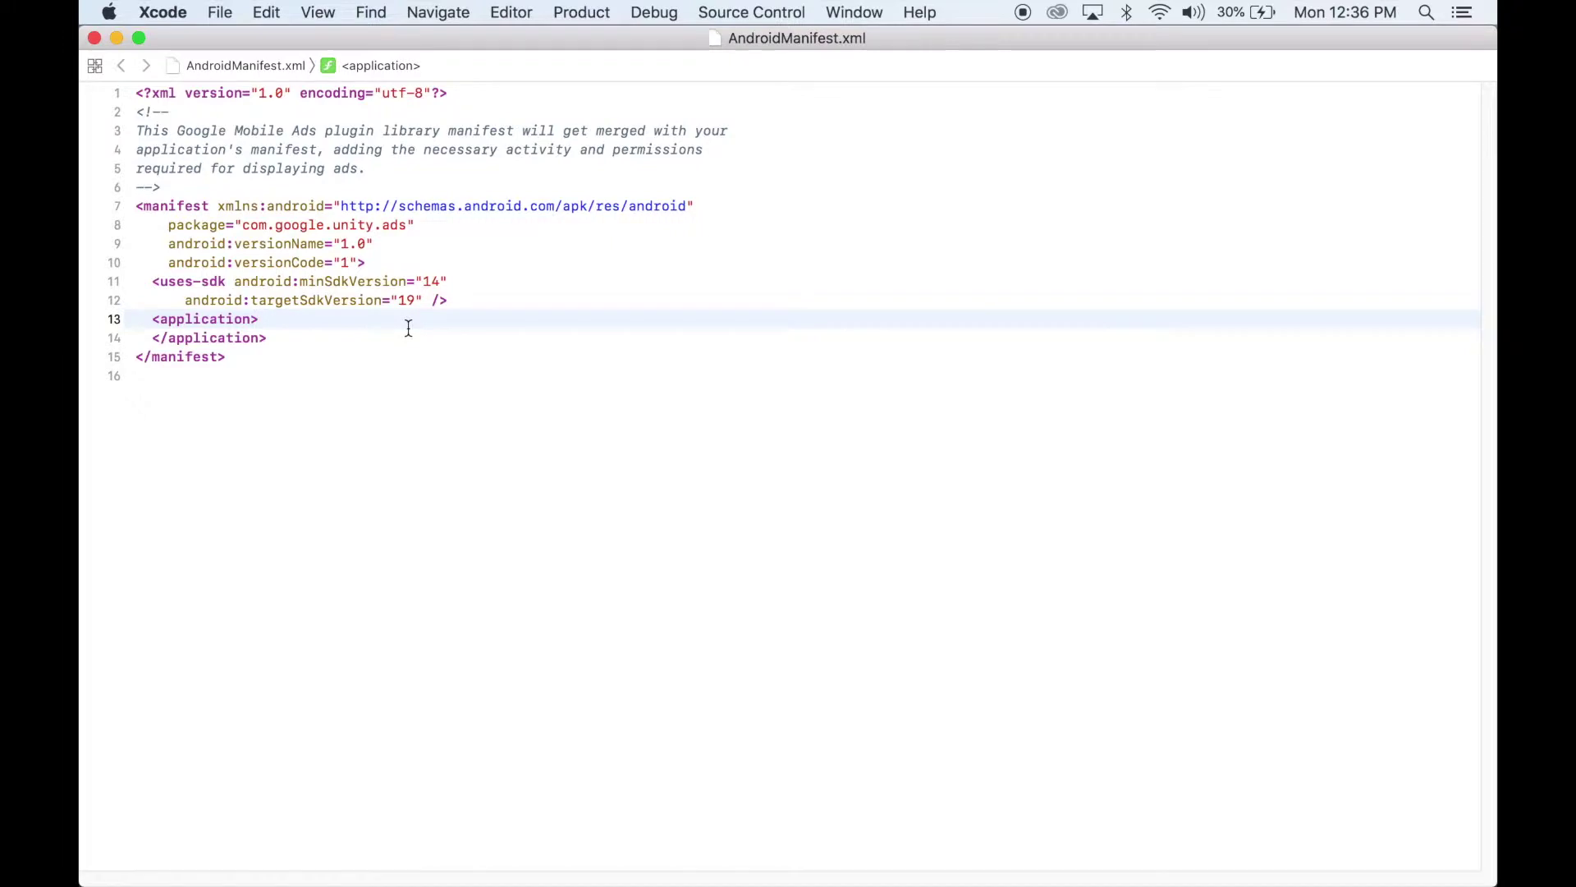
key(Return)
key(super+v)
Replace ADMOB_APP_ID with the Android AdMob App Id from Unity and save the manifest.
key(super+Tab)
key(super+Tab)
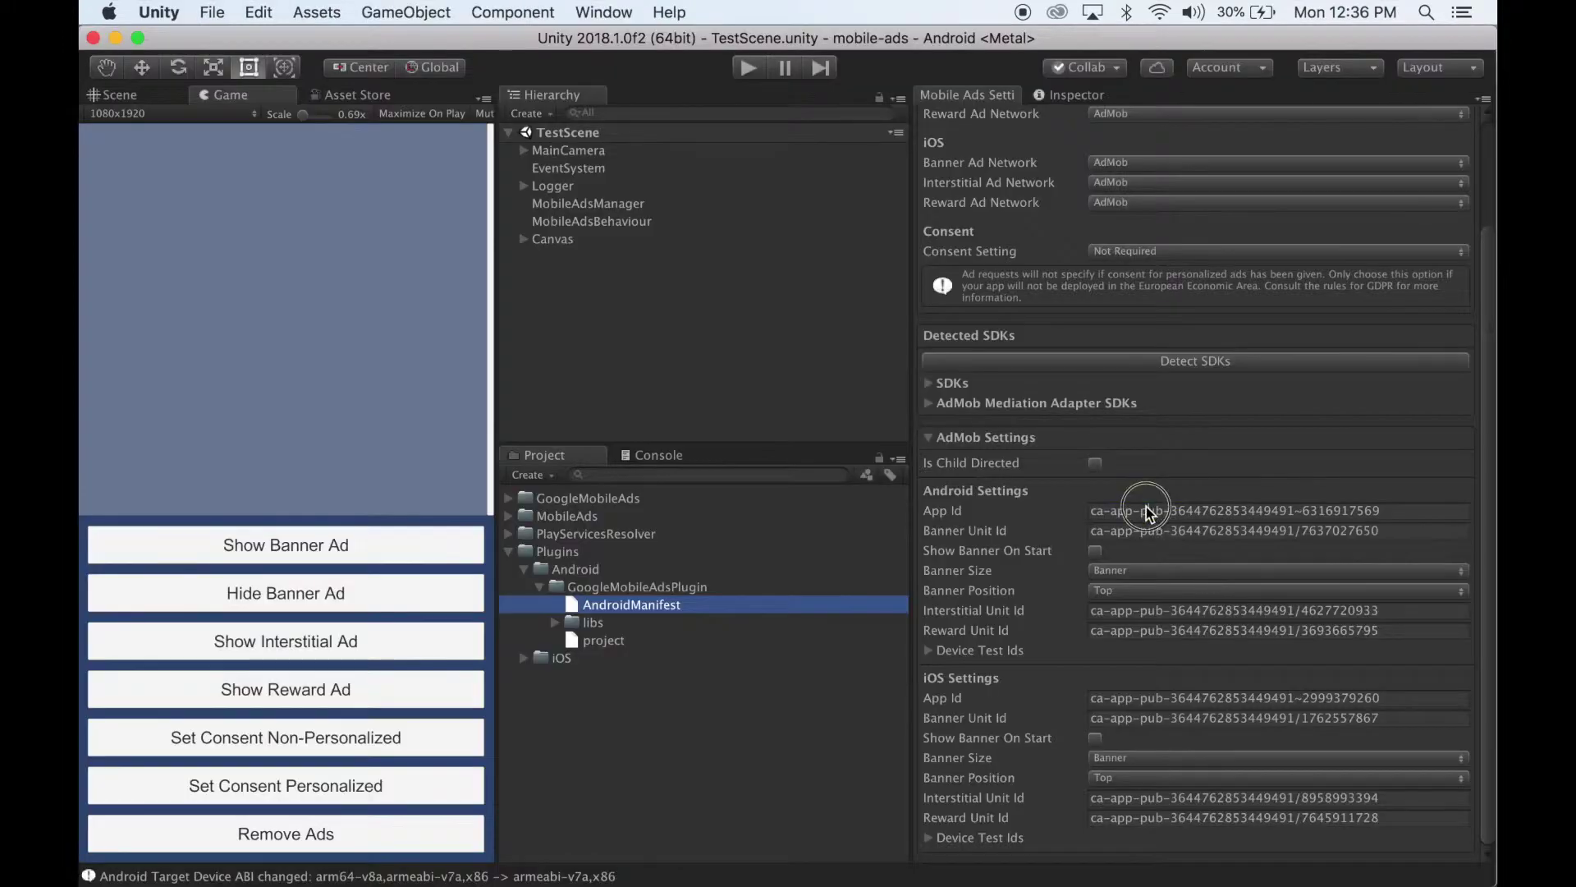
click(1146, 509)
key(super+c)
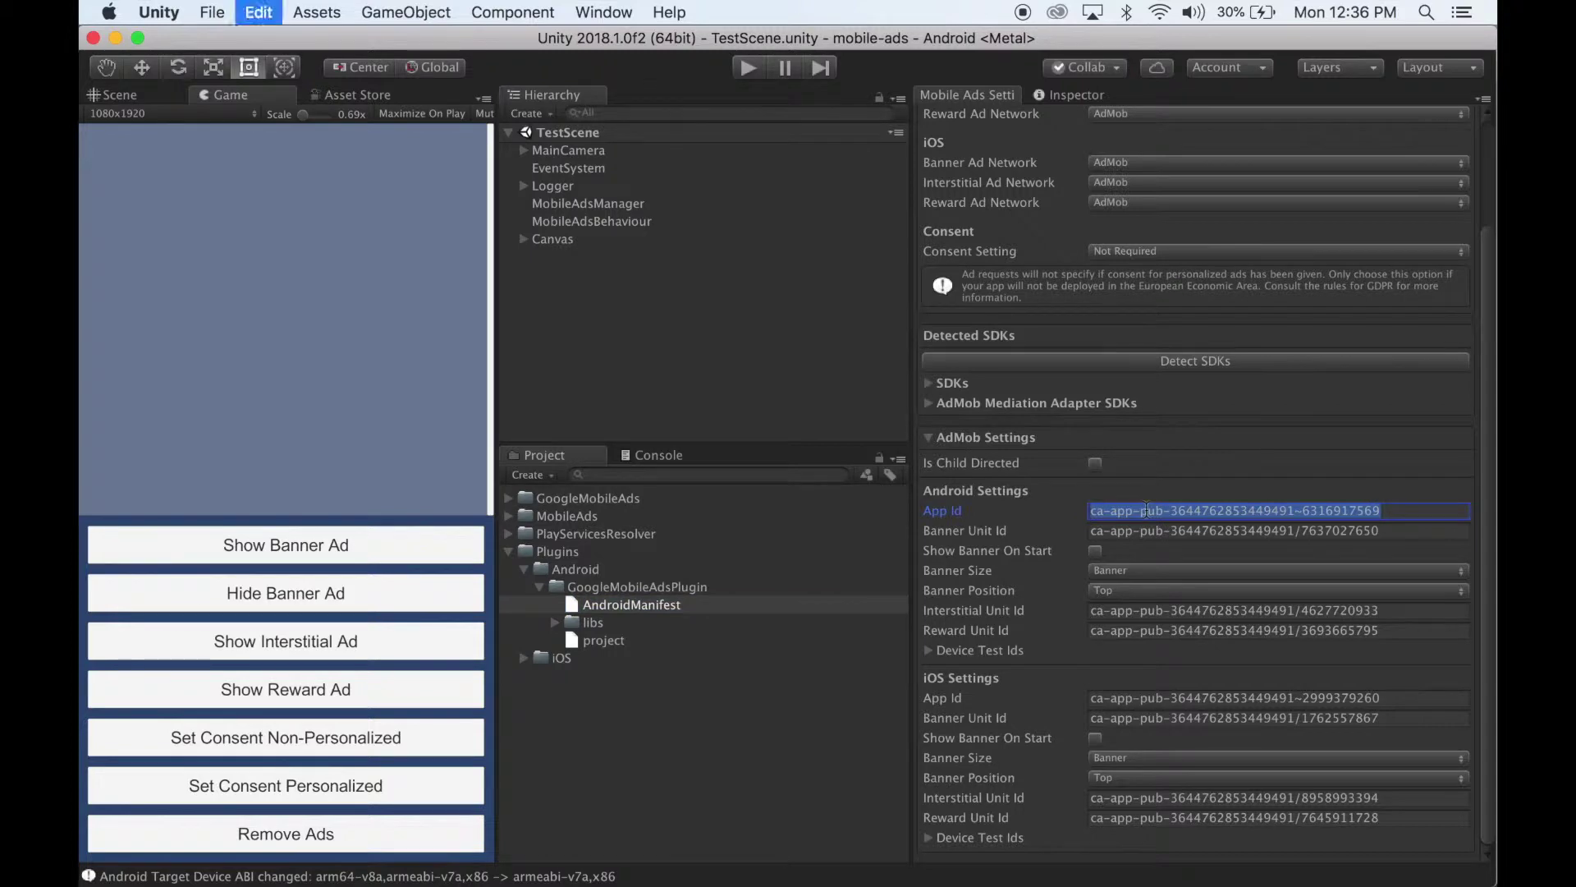
key(super+Tab)
drag(834, 340, 933, 343)
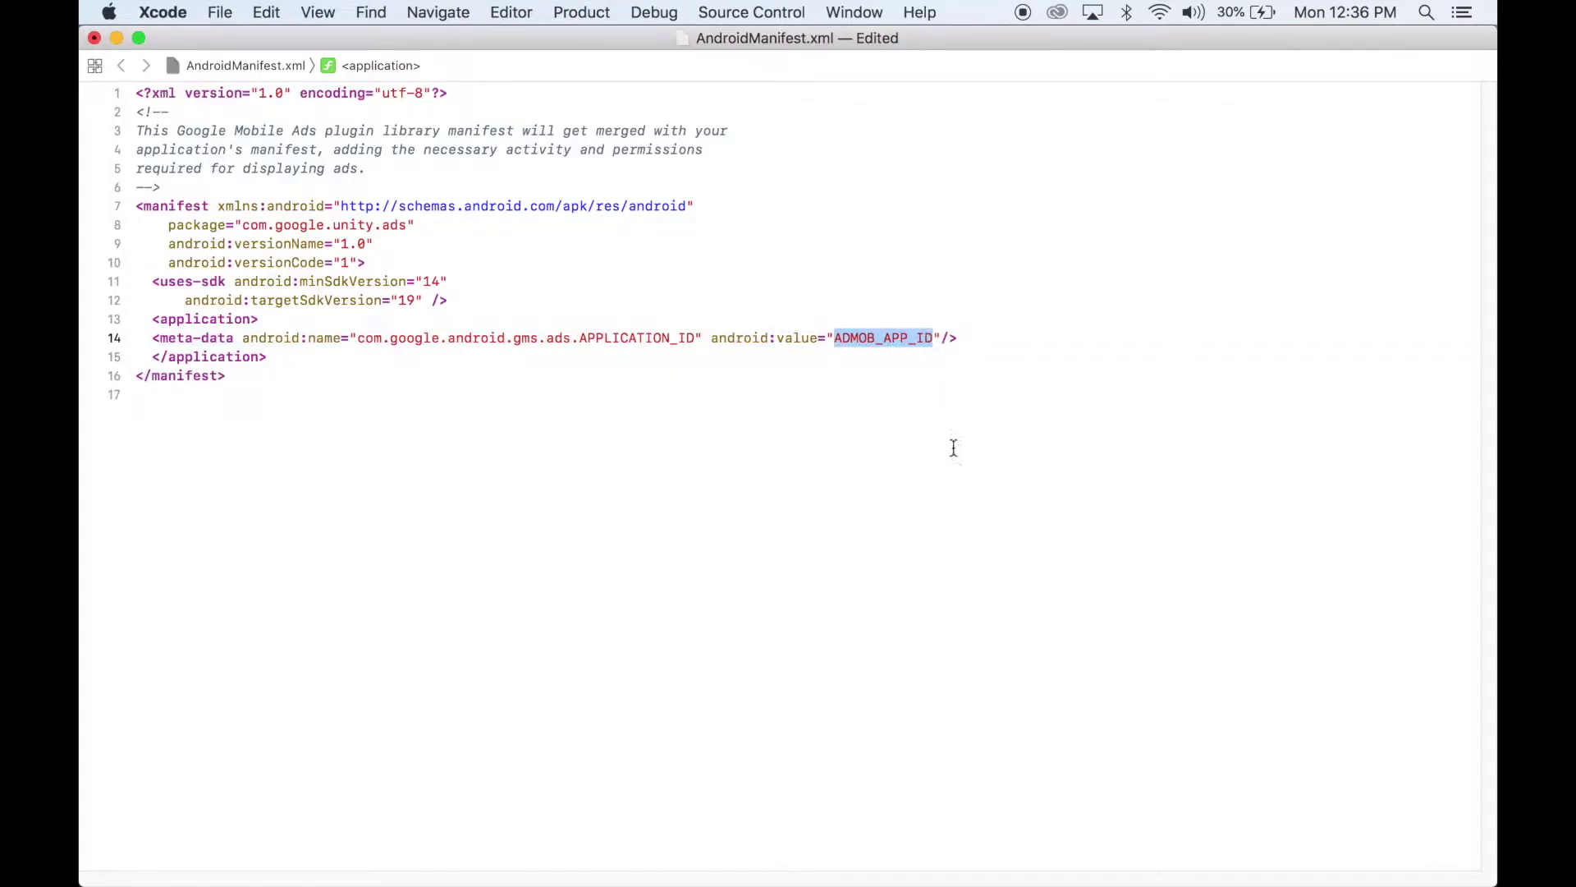
key(super+v)
key(super+s)
key(super+Tab)
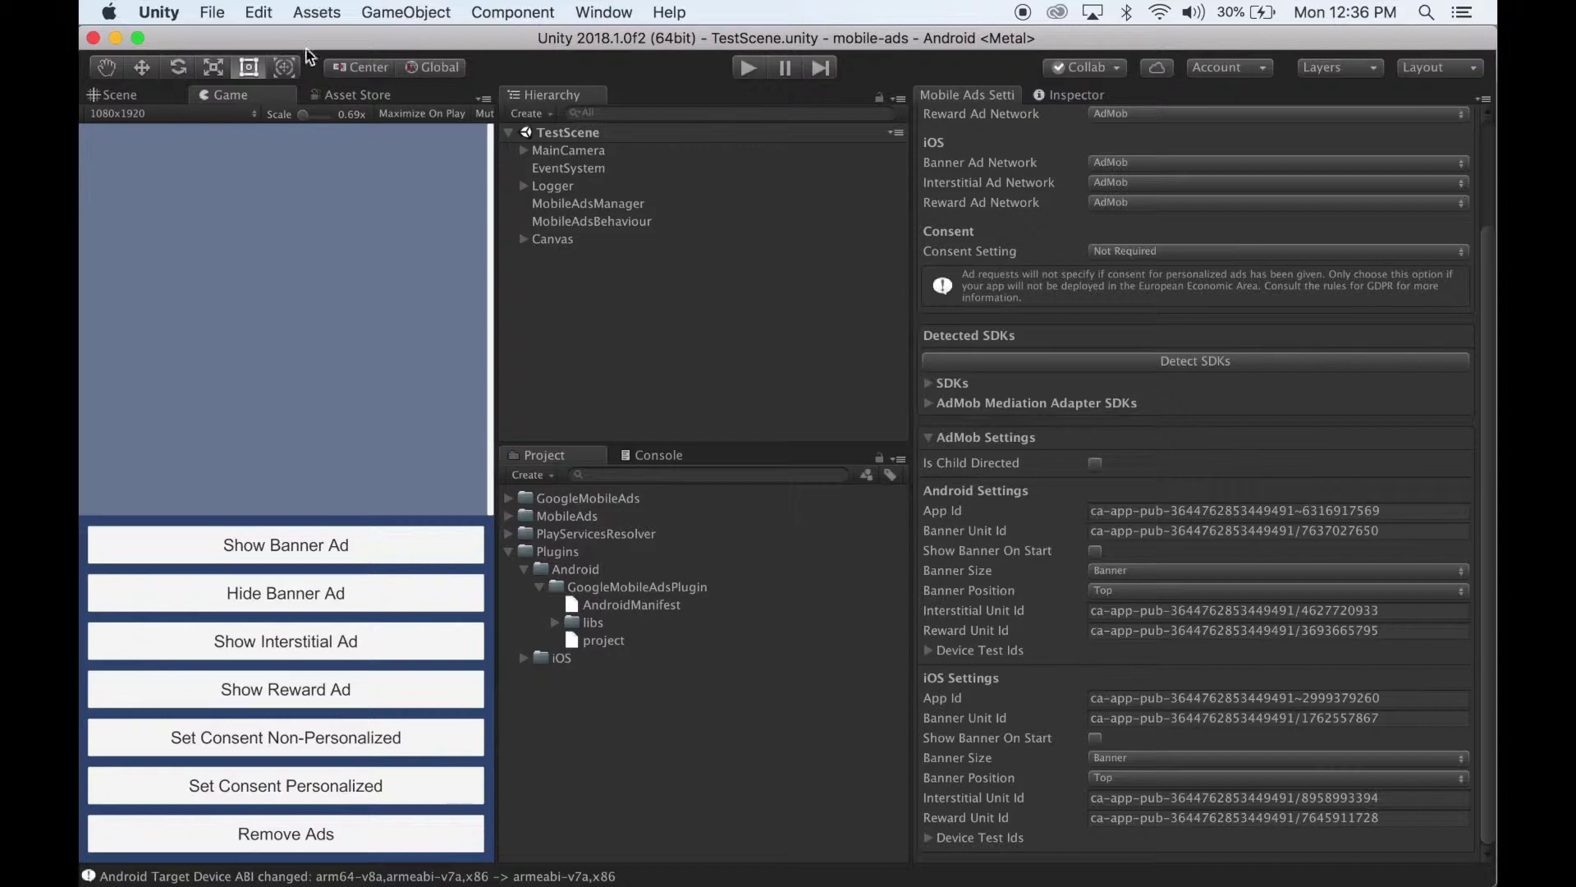
Run Play Services Resolver's Android Force Resolve and confirm the Resolution Succeeded message.
click(317, 13)
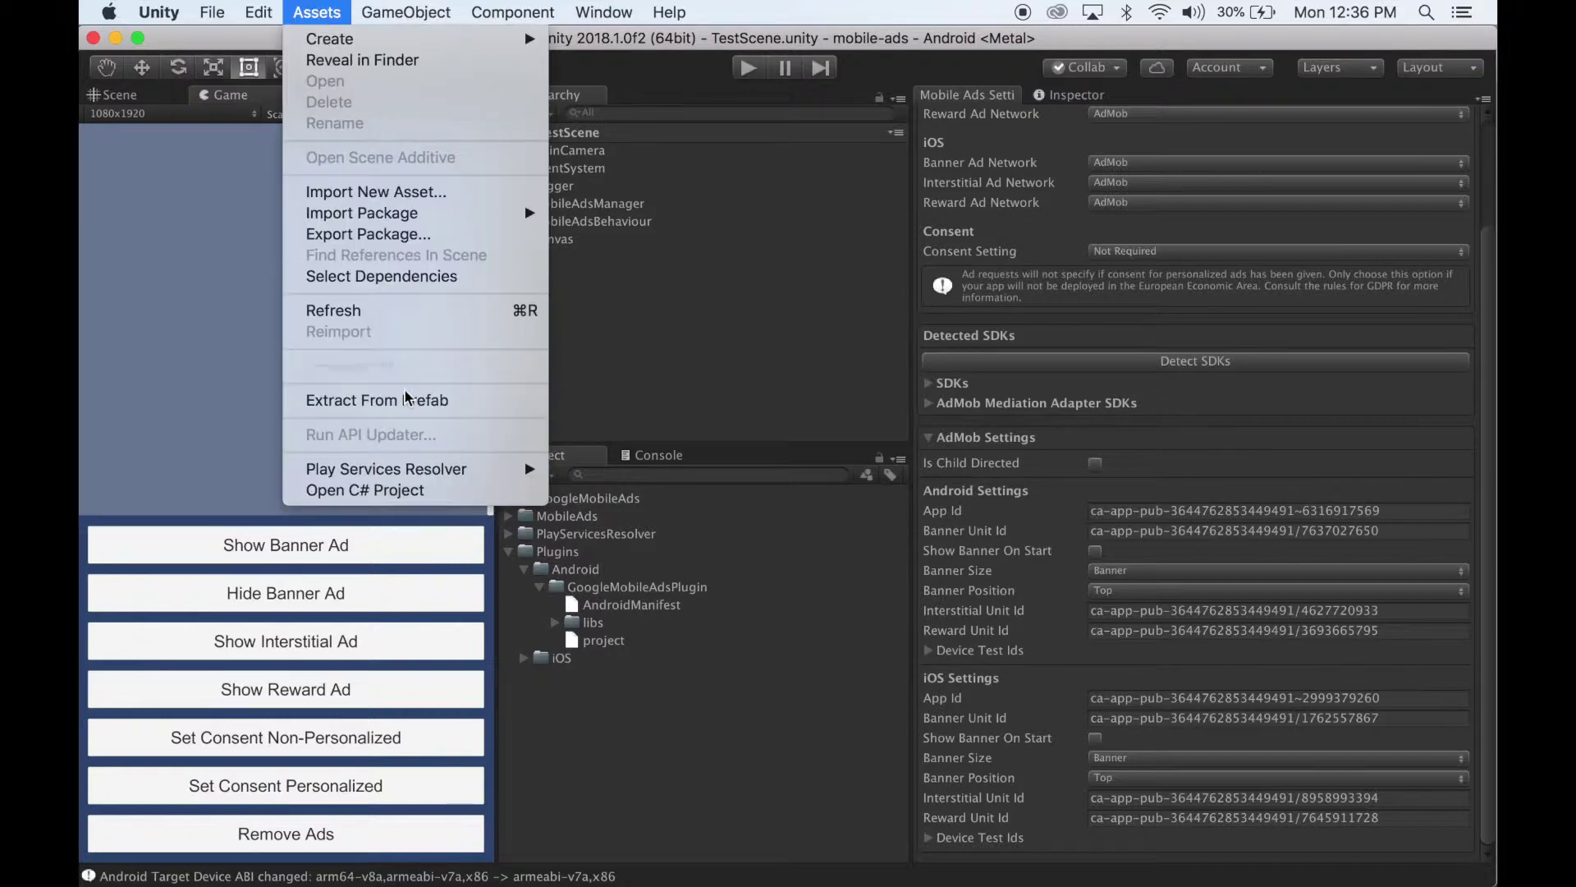
mouse_move(451, 471)
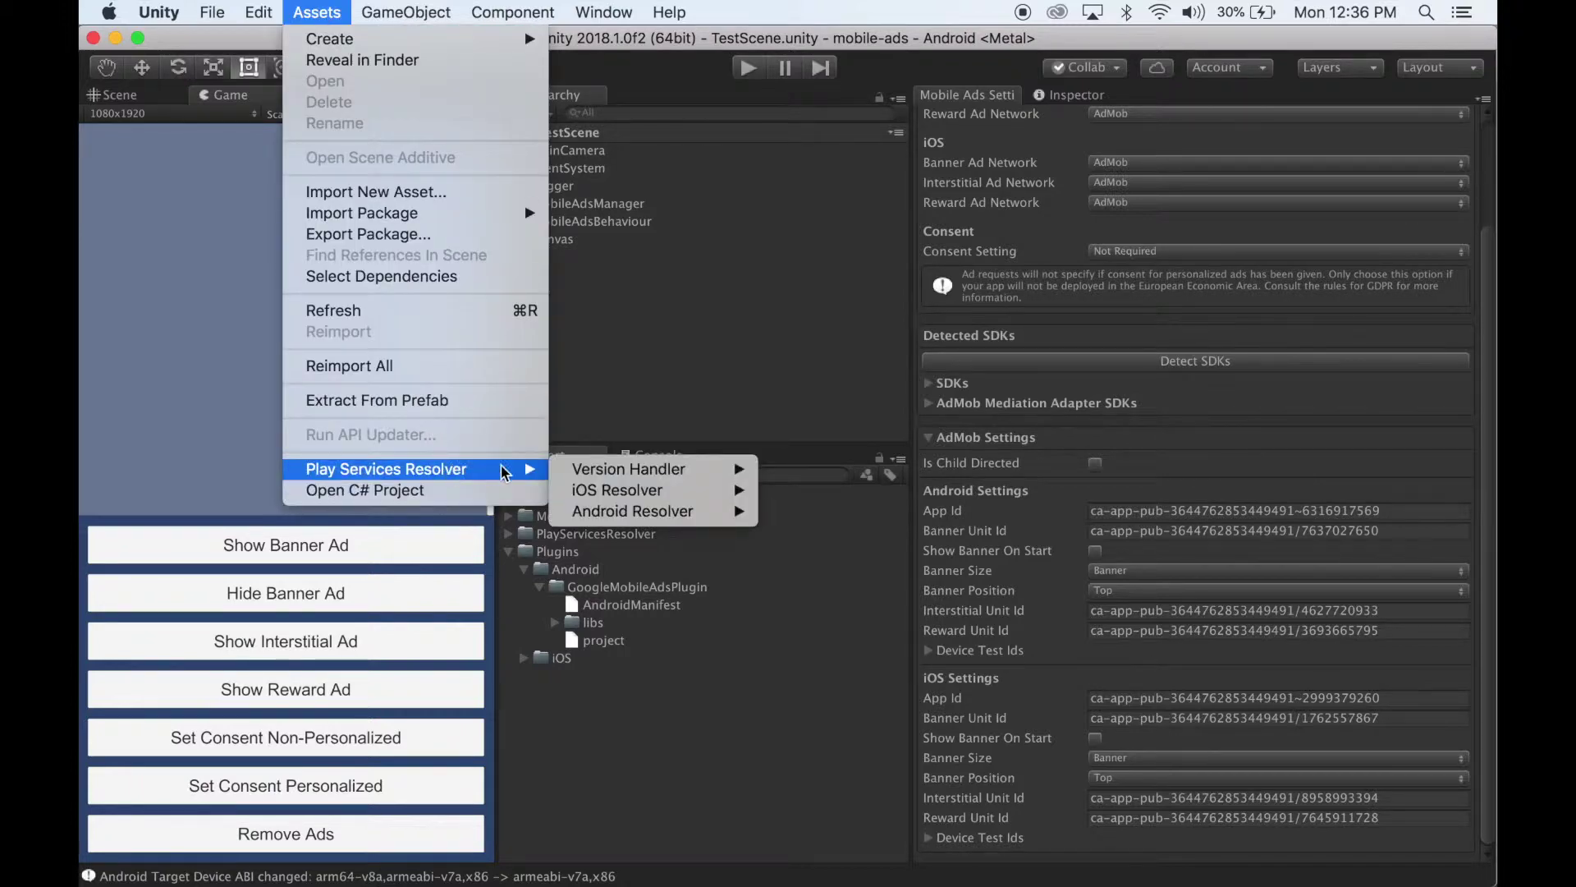
mouse_move(640, 514)
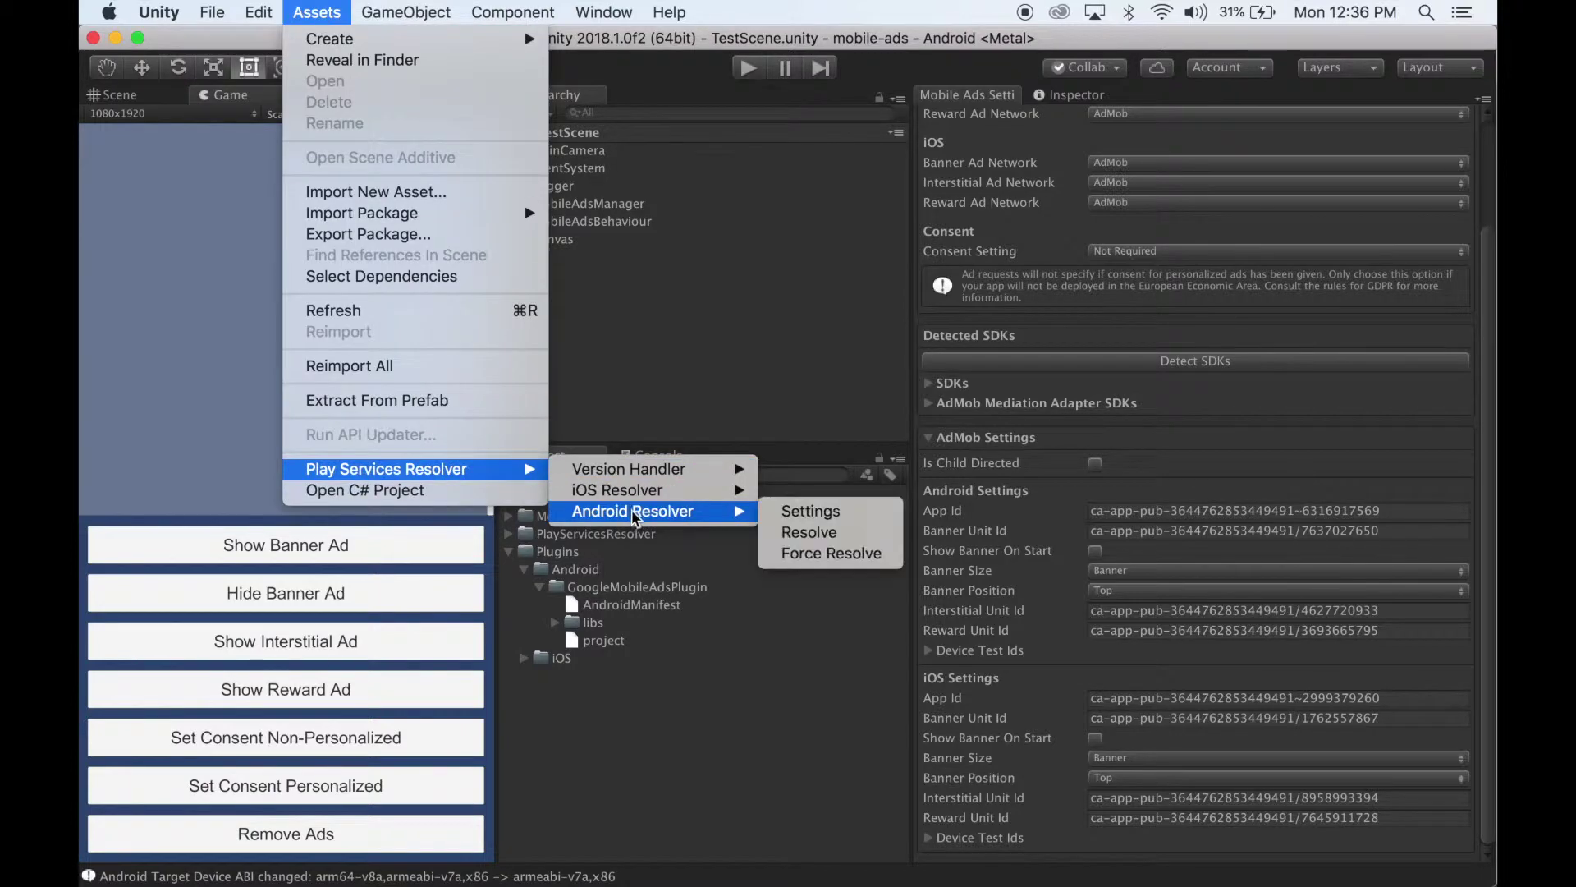
click(817, 532)
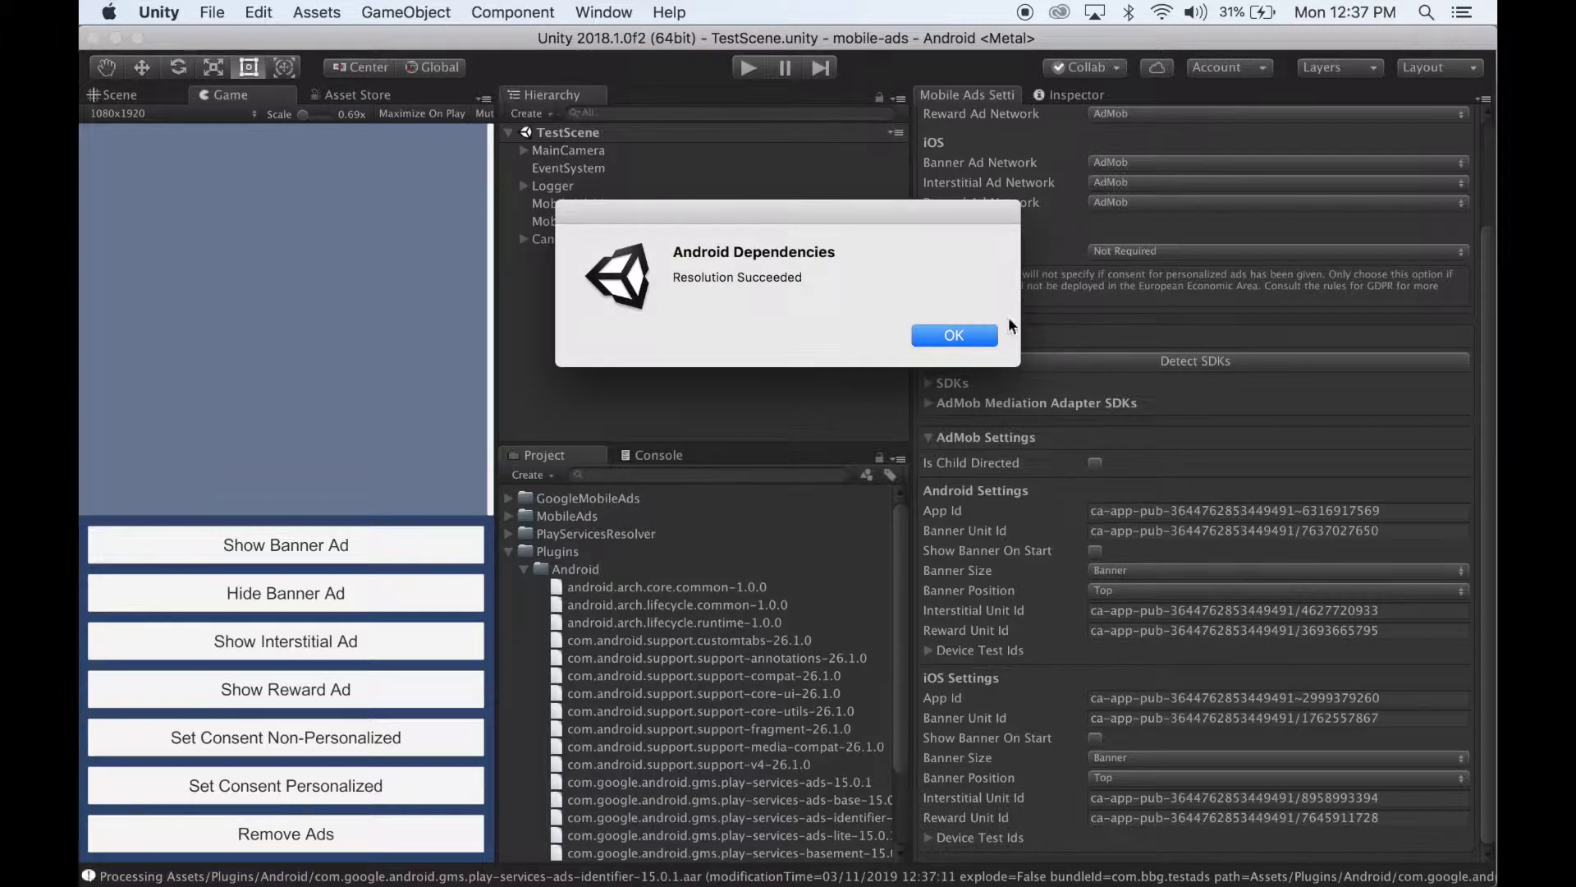
click(961, 335)
click(509, 552)
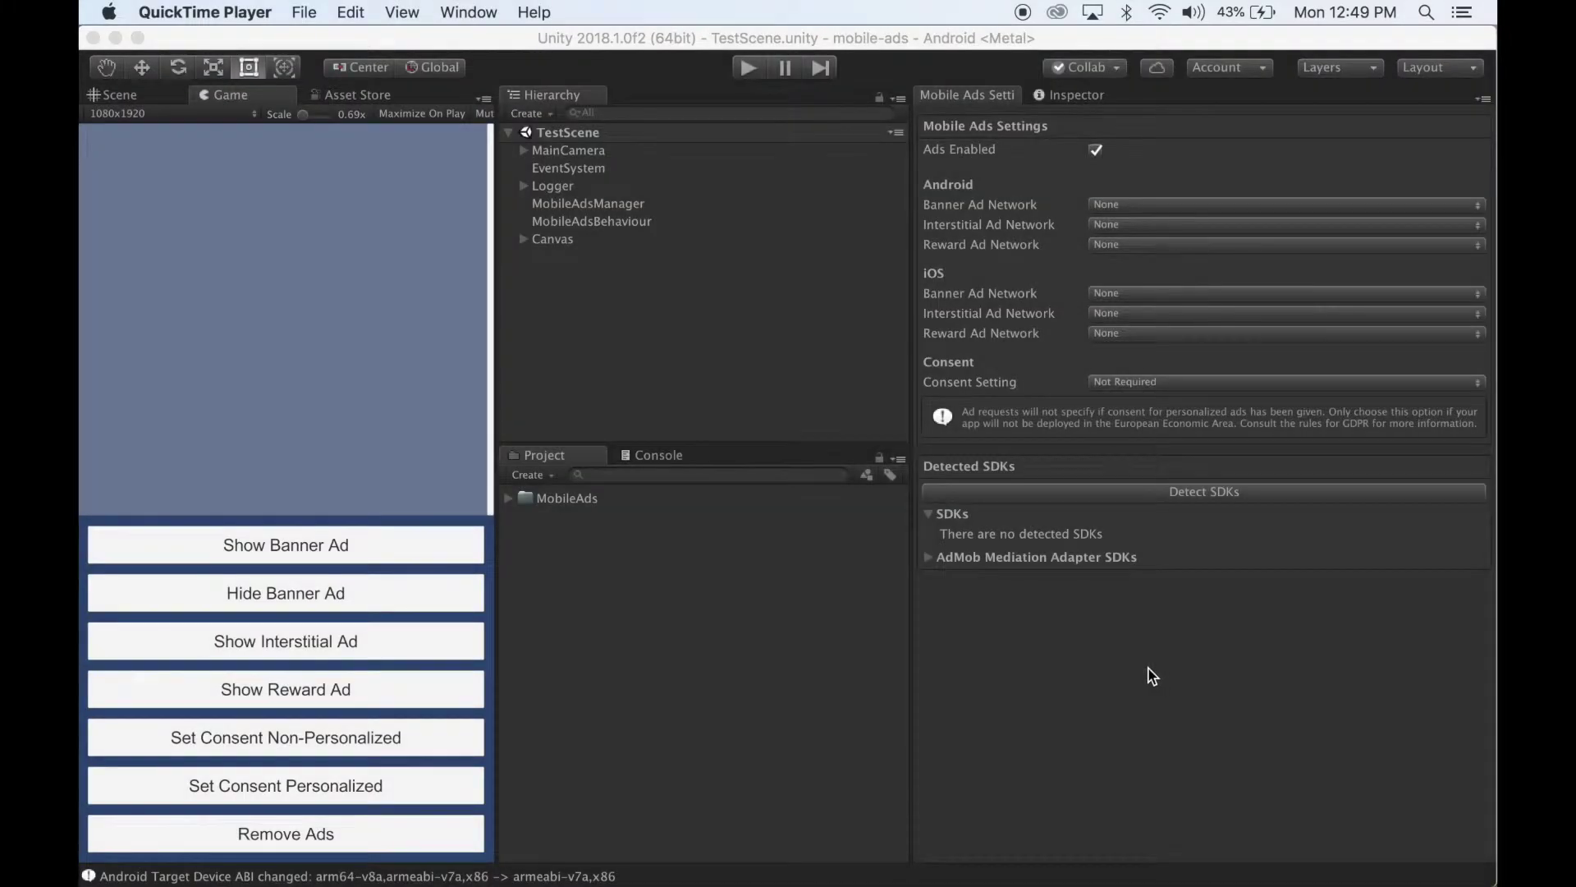
Set Android and iOS interstitial and reward networks to AdColony and expand AdColony Settings.
click(1190, 225)
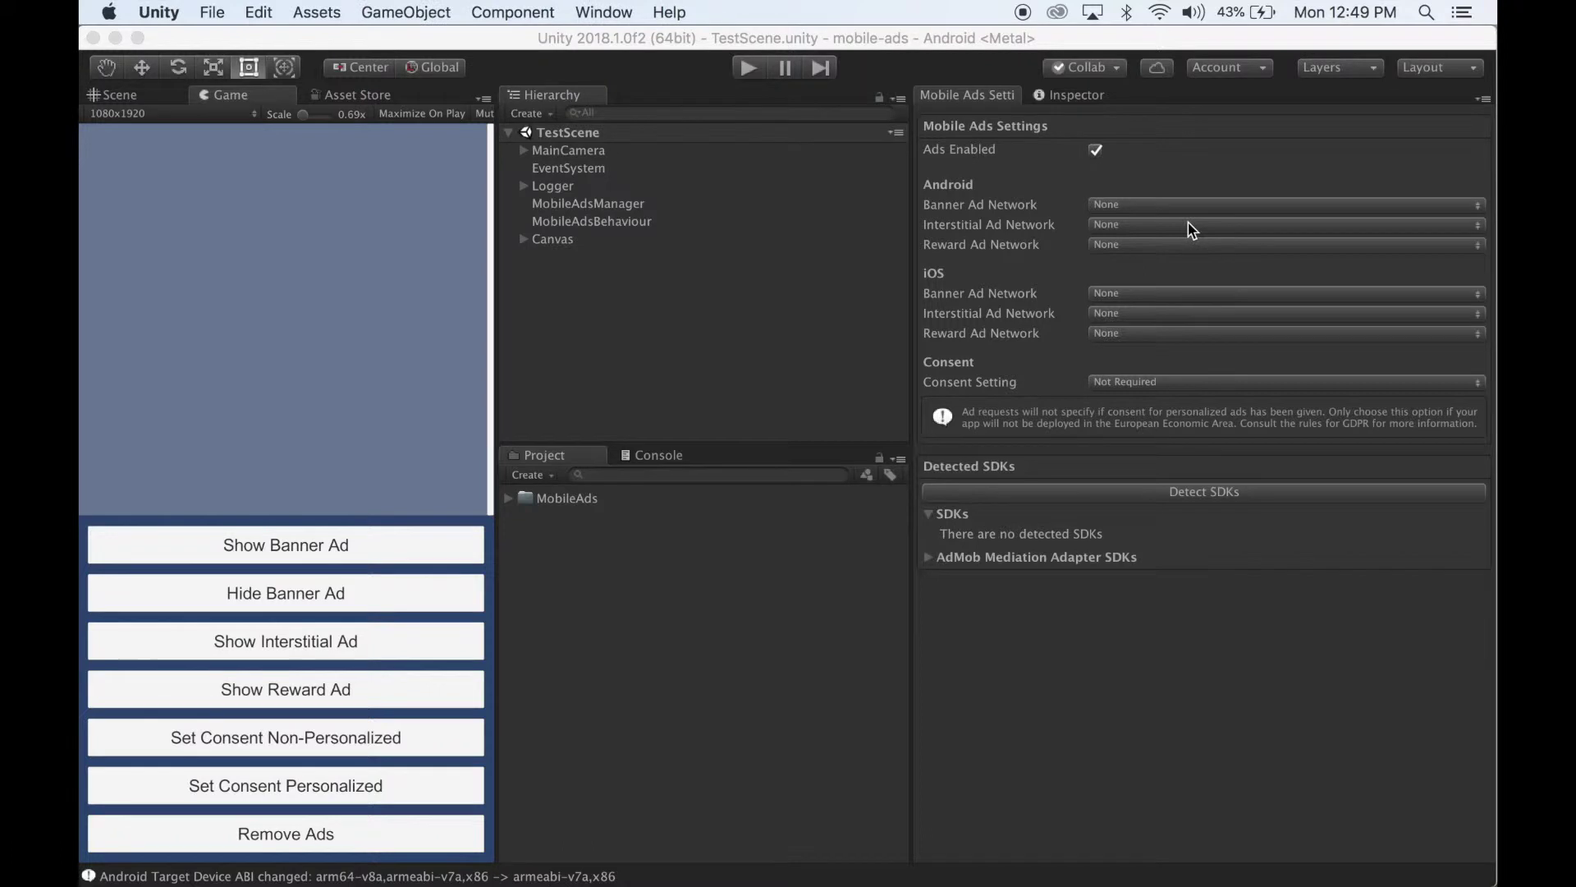
click(1199, 262)
click(1189, 244)
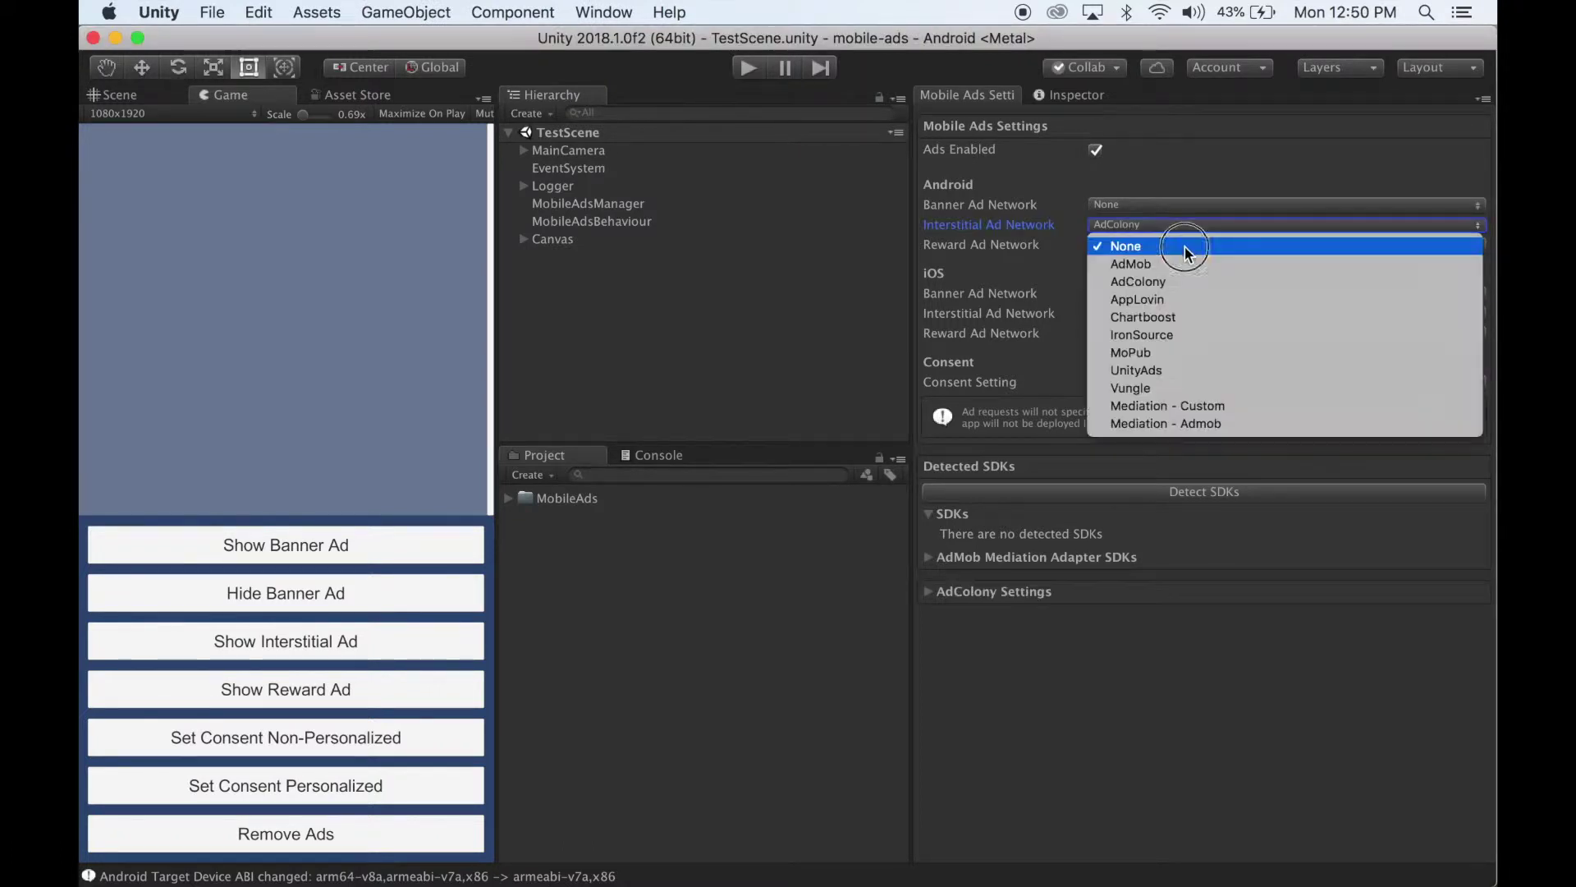
click(1188, 282)
click(1171, 313)
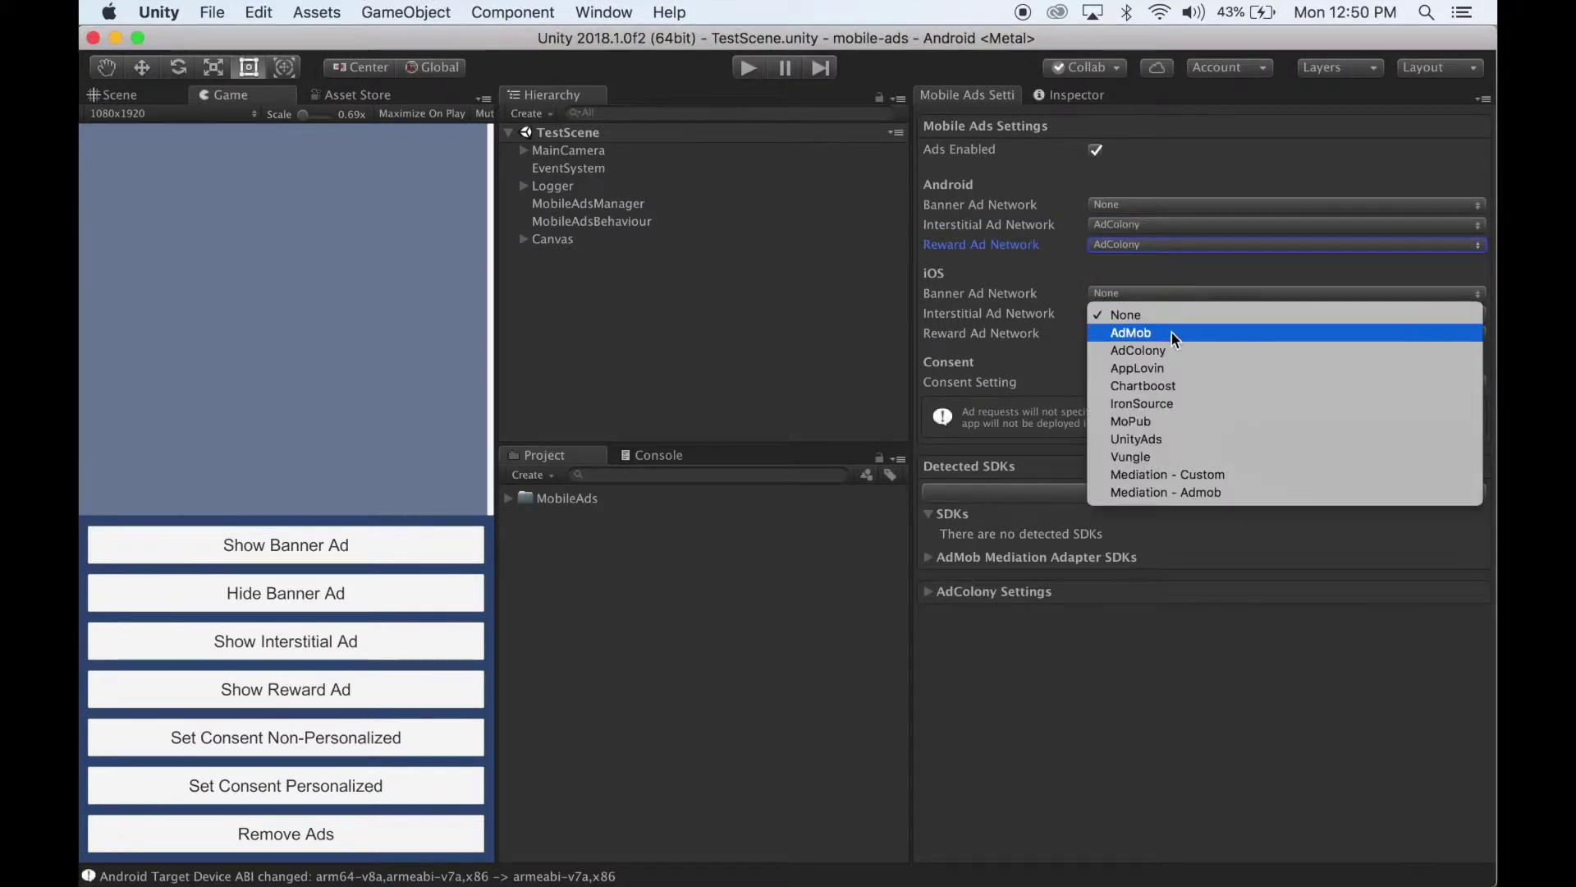
click(1170, 353)
click(1167, 335)
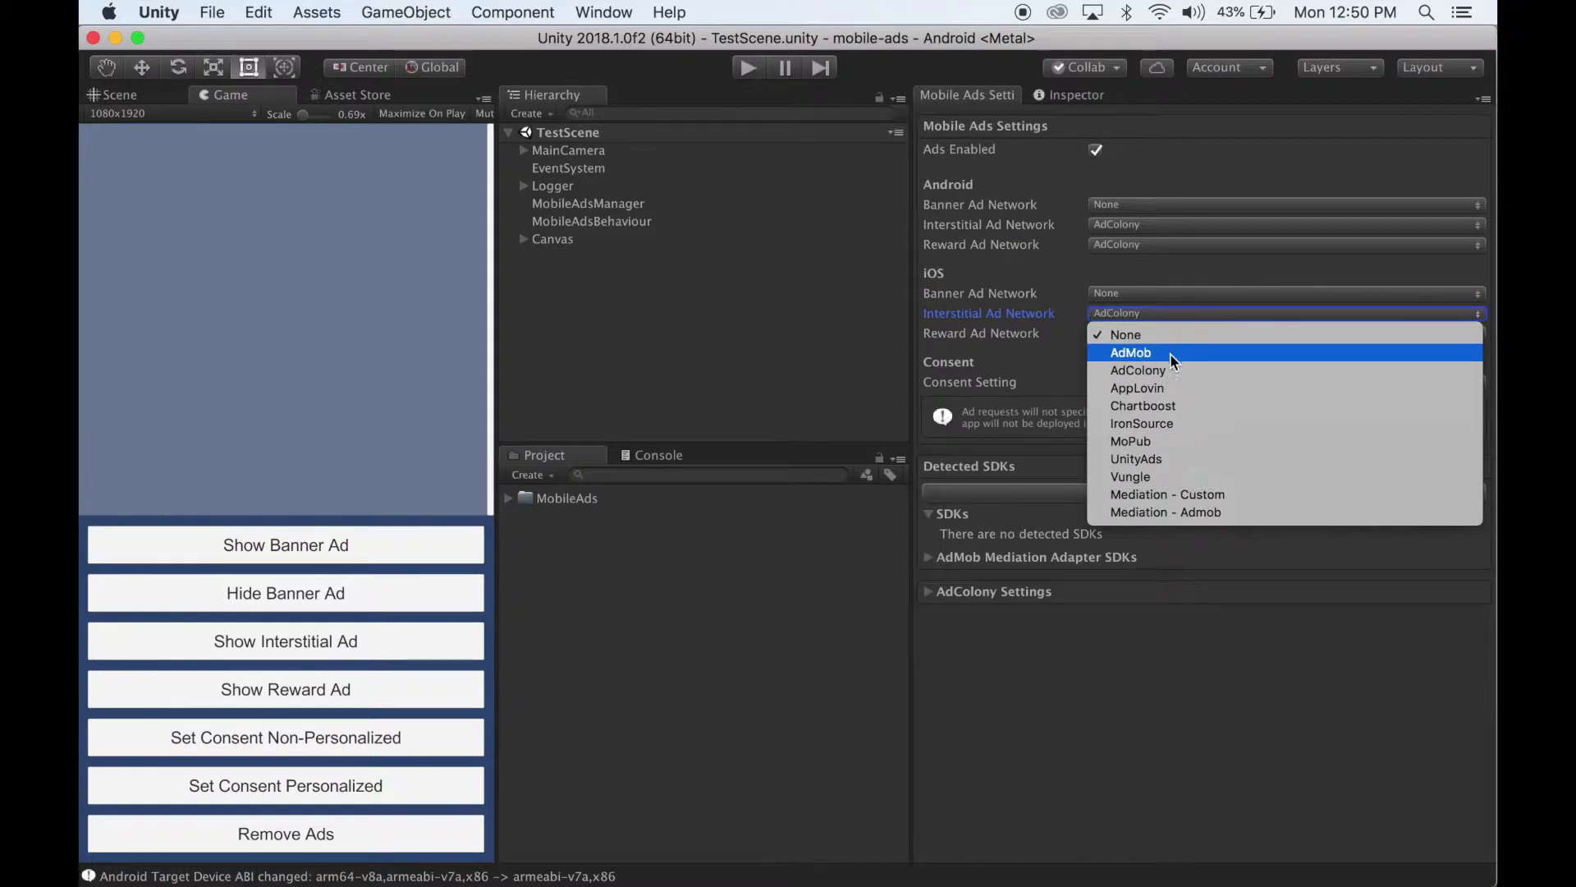
click(1169, 363)
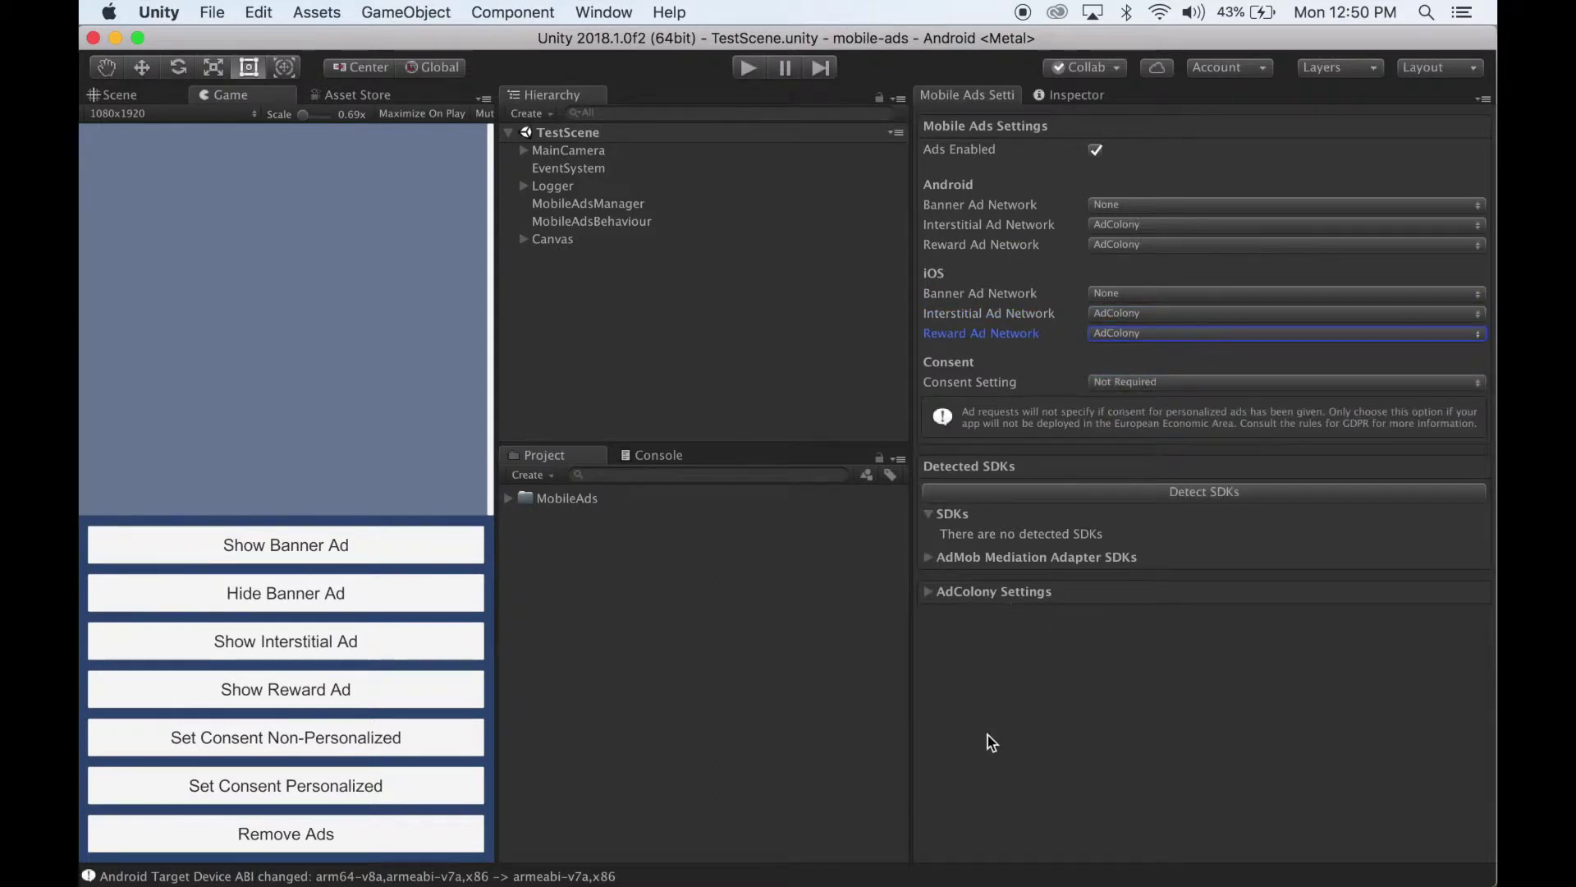
click(934, 593)
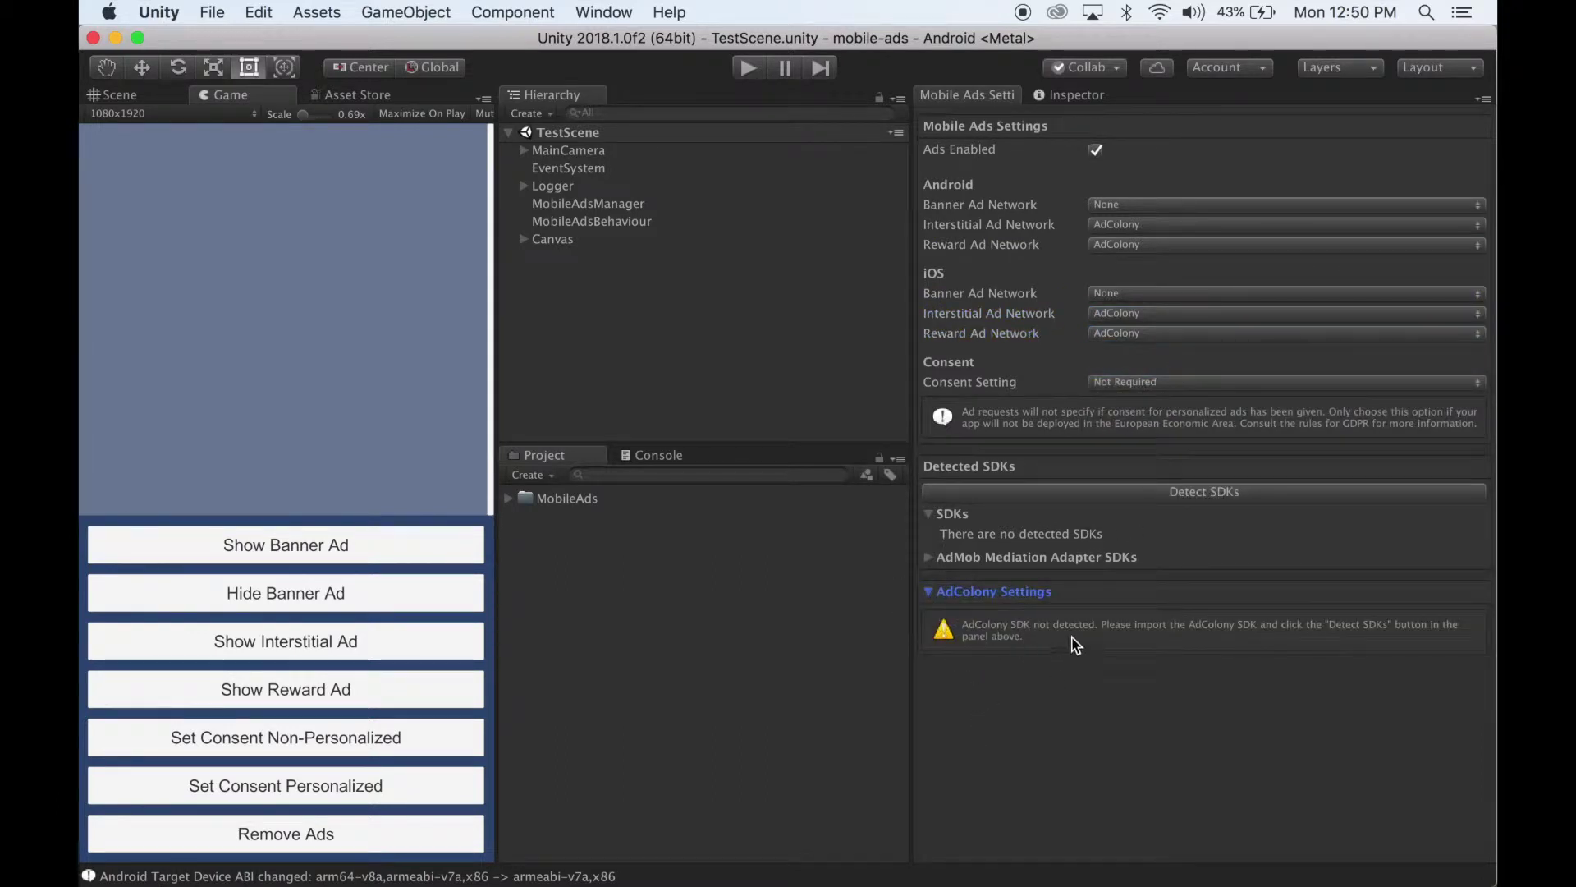
mouse_move(1031, 882)
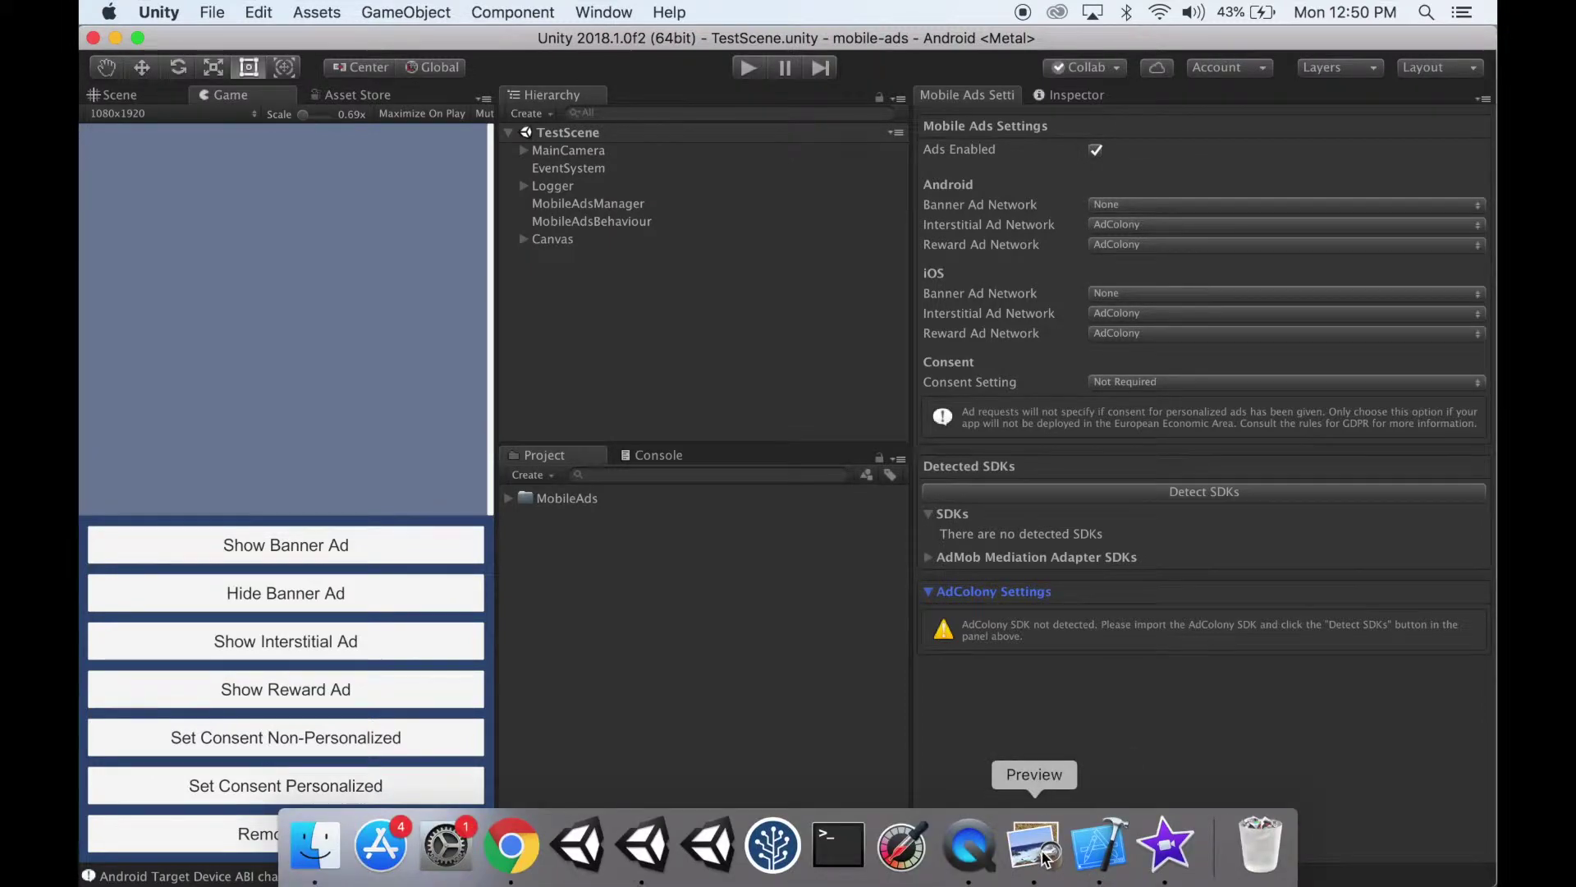
click(1044, 858)
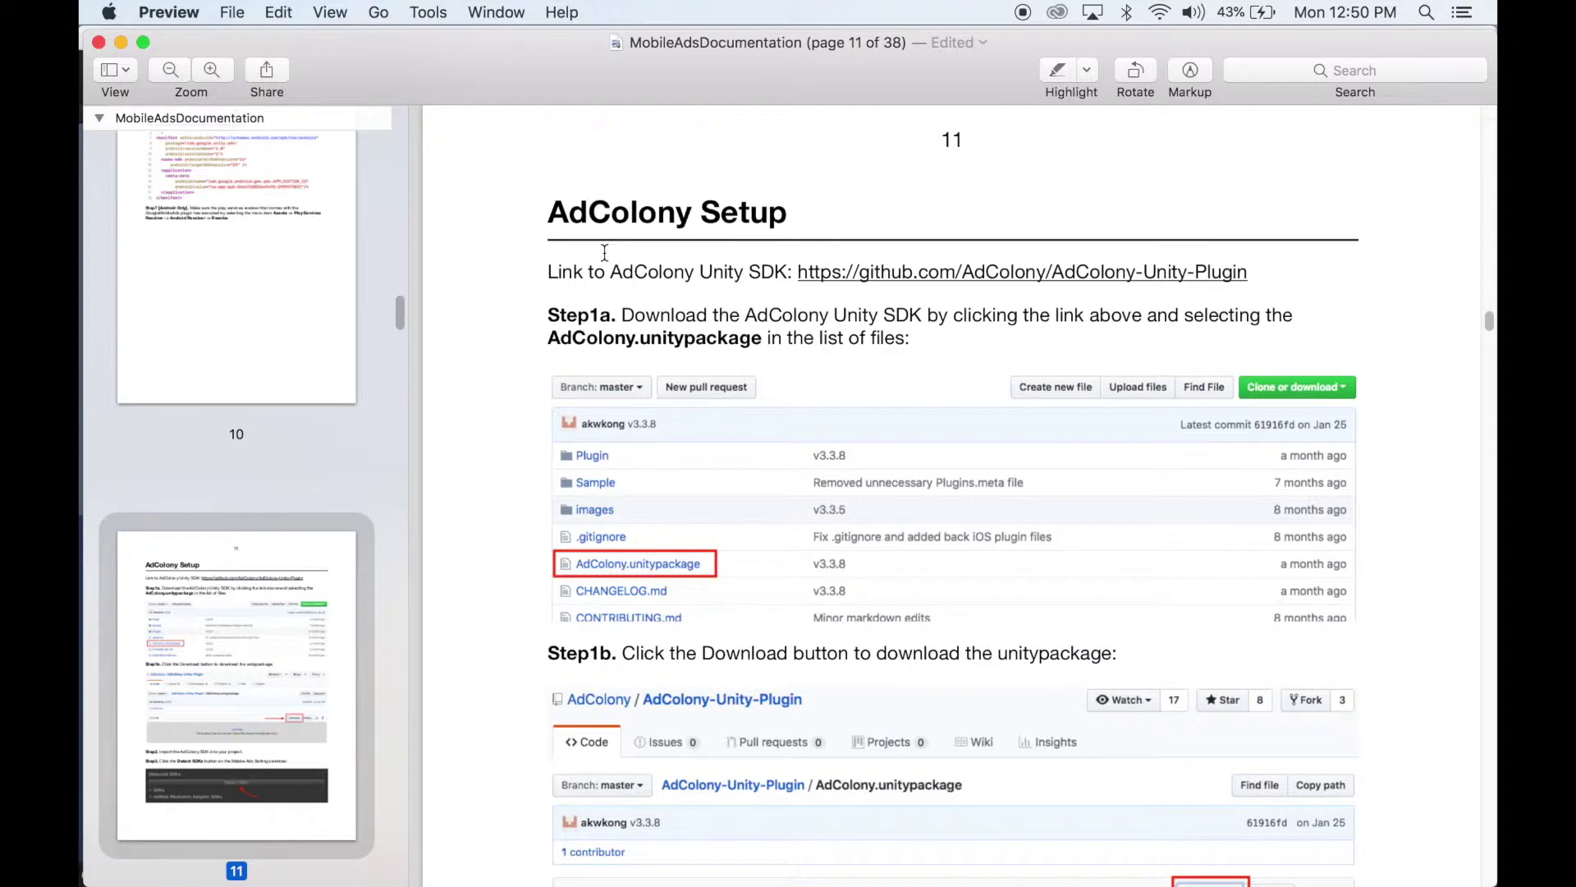
Follow the AdColony Setup page's link to the AdColony-Unity-Plugin GitHub repository.
click(874, 281)
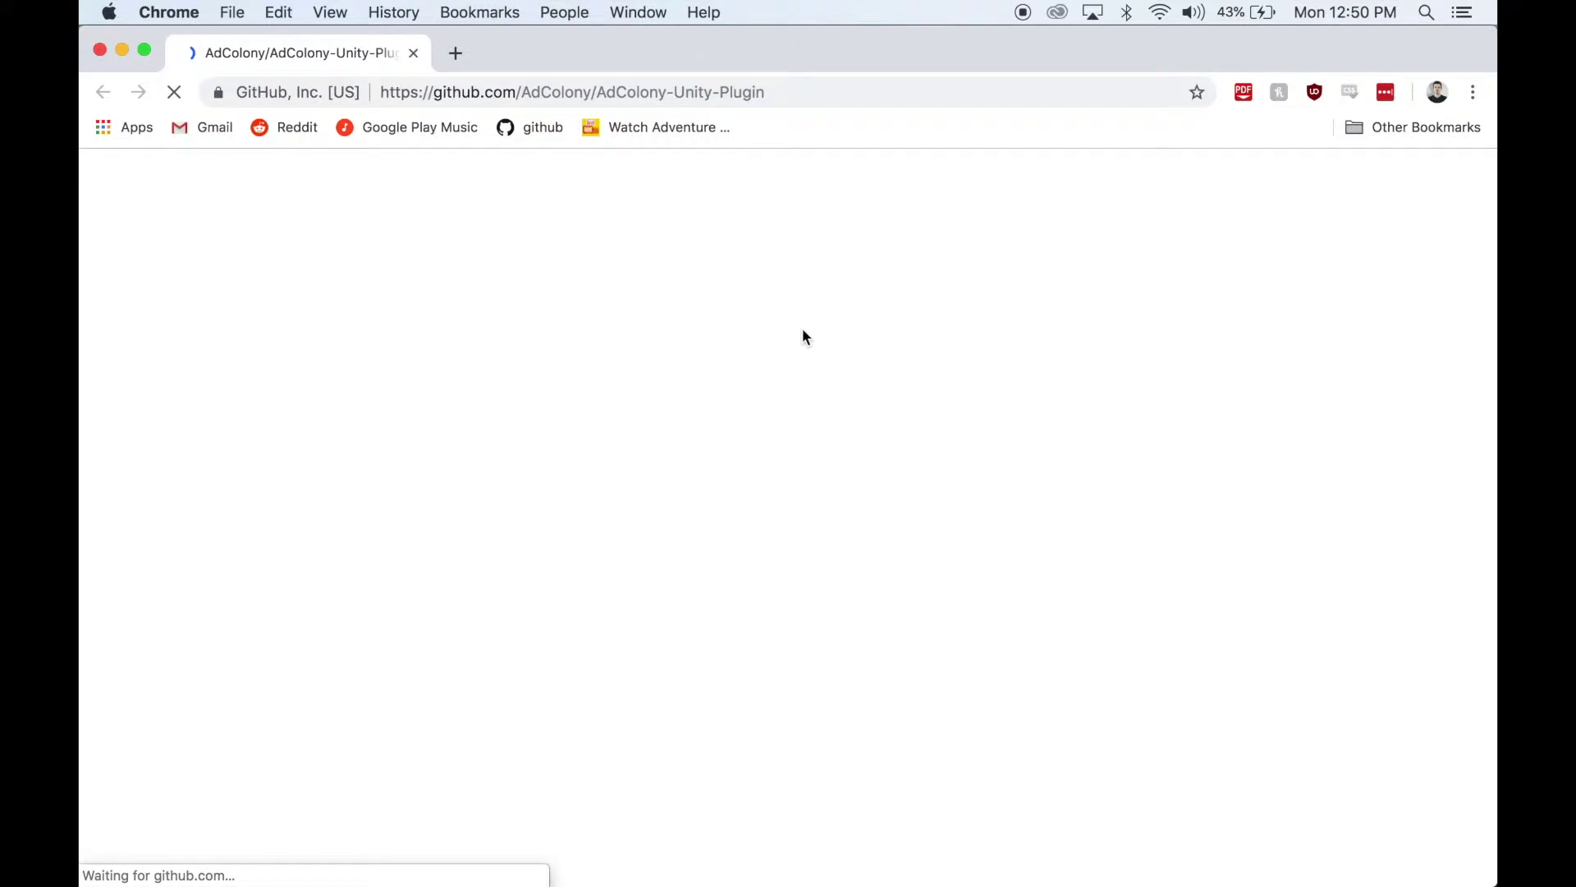
Download AdColony.unitypackage (13.8 MB) from the repository and open it in Unity.
scroll(641, 380, down, 5)
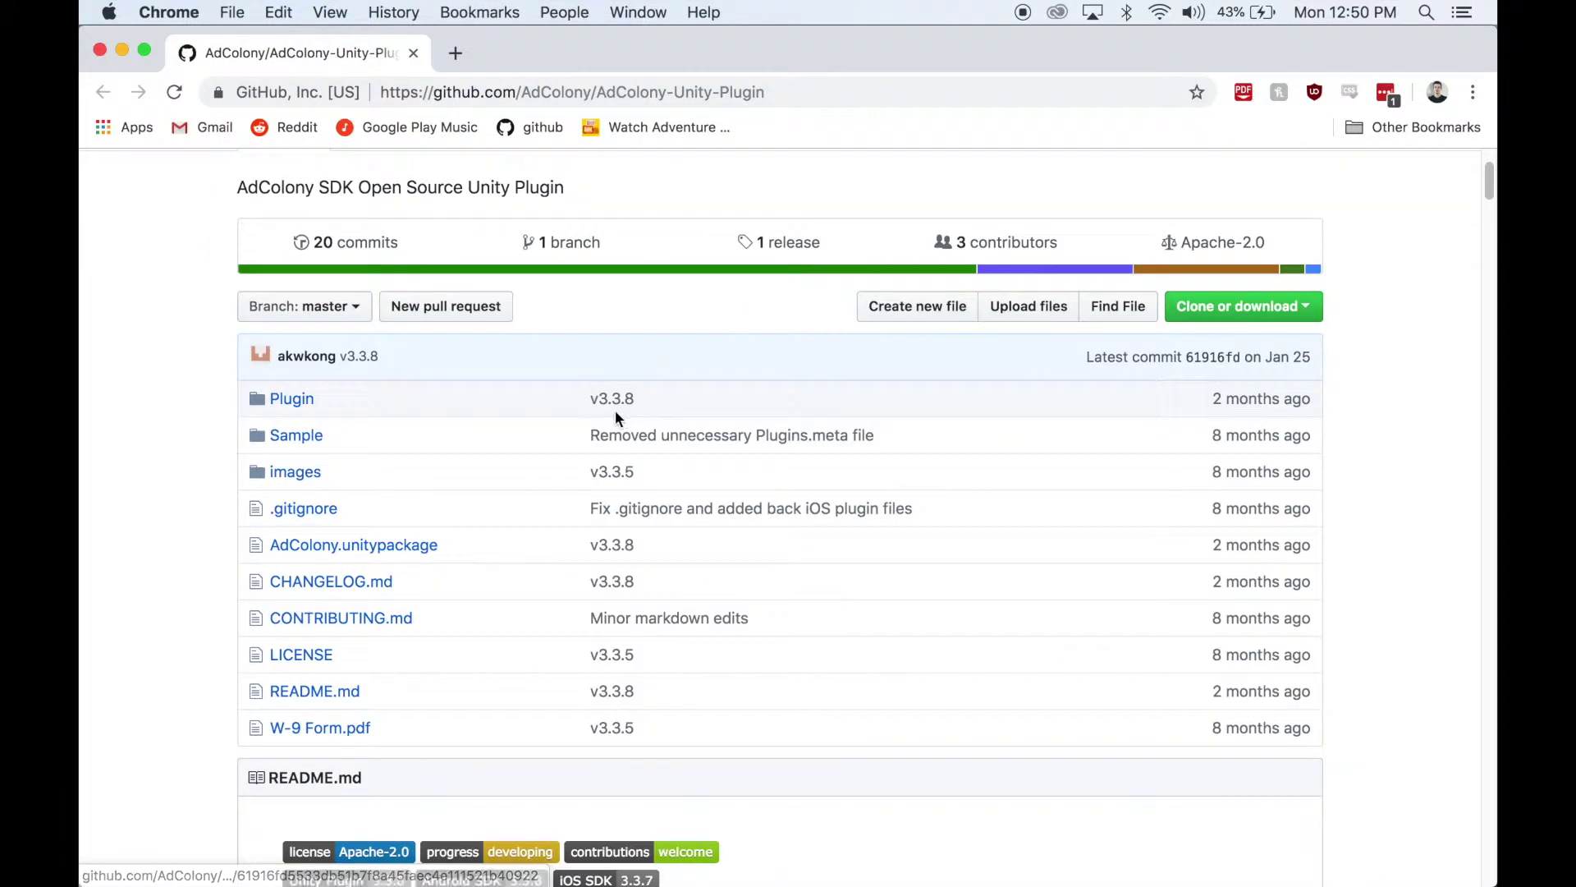
click(410, 547)
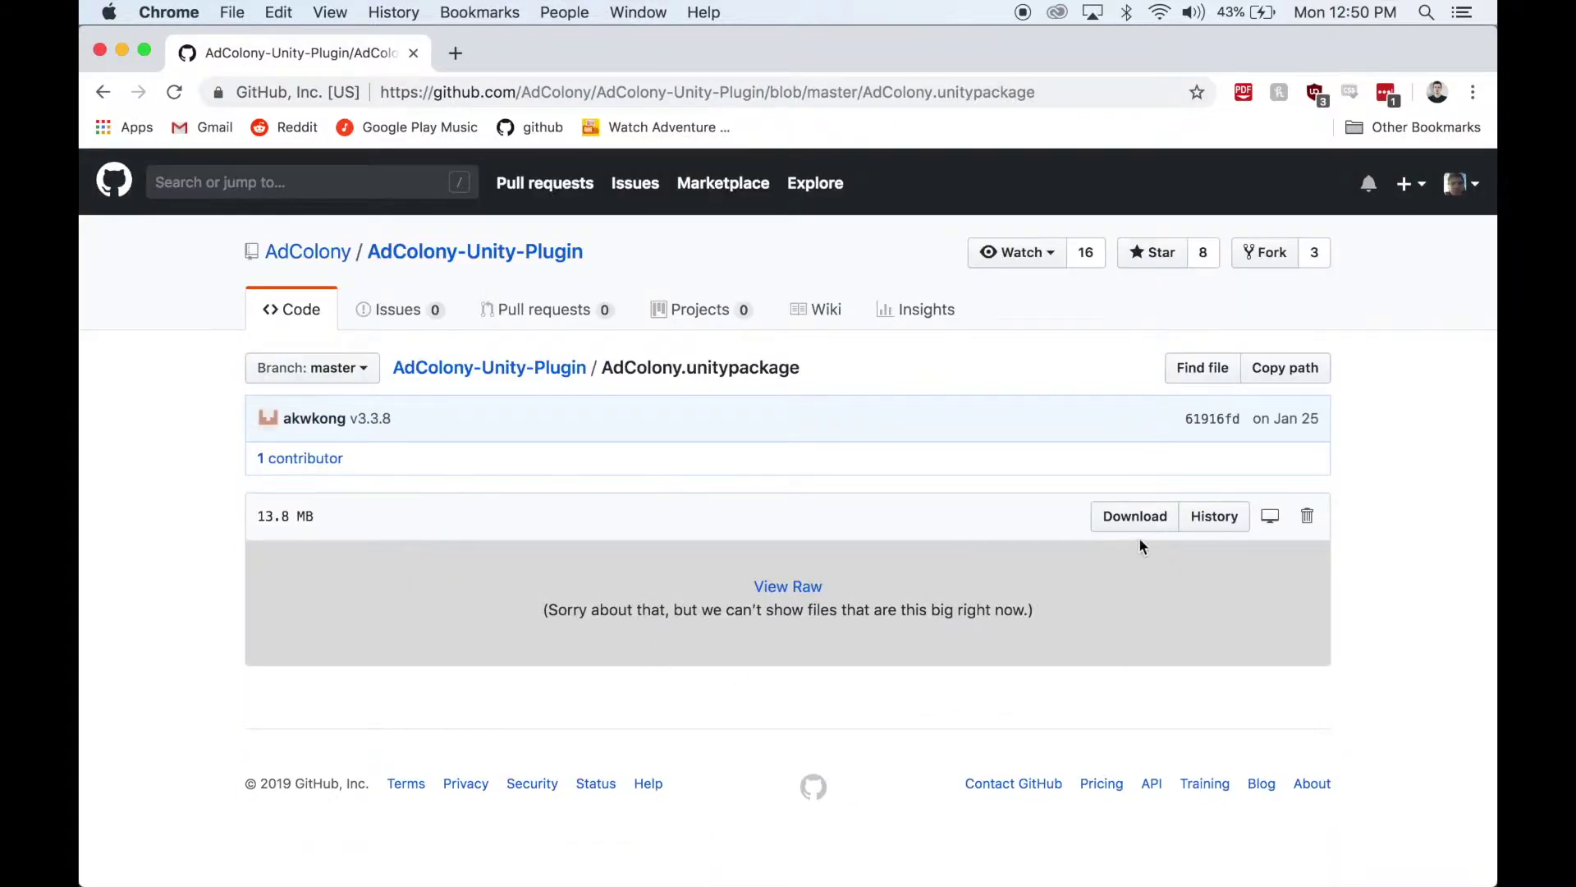
click(1133, 517)
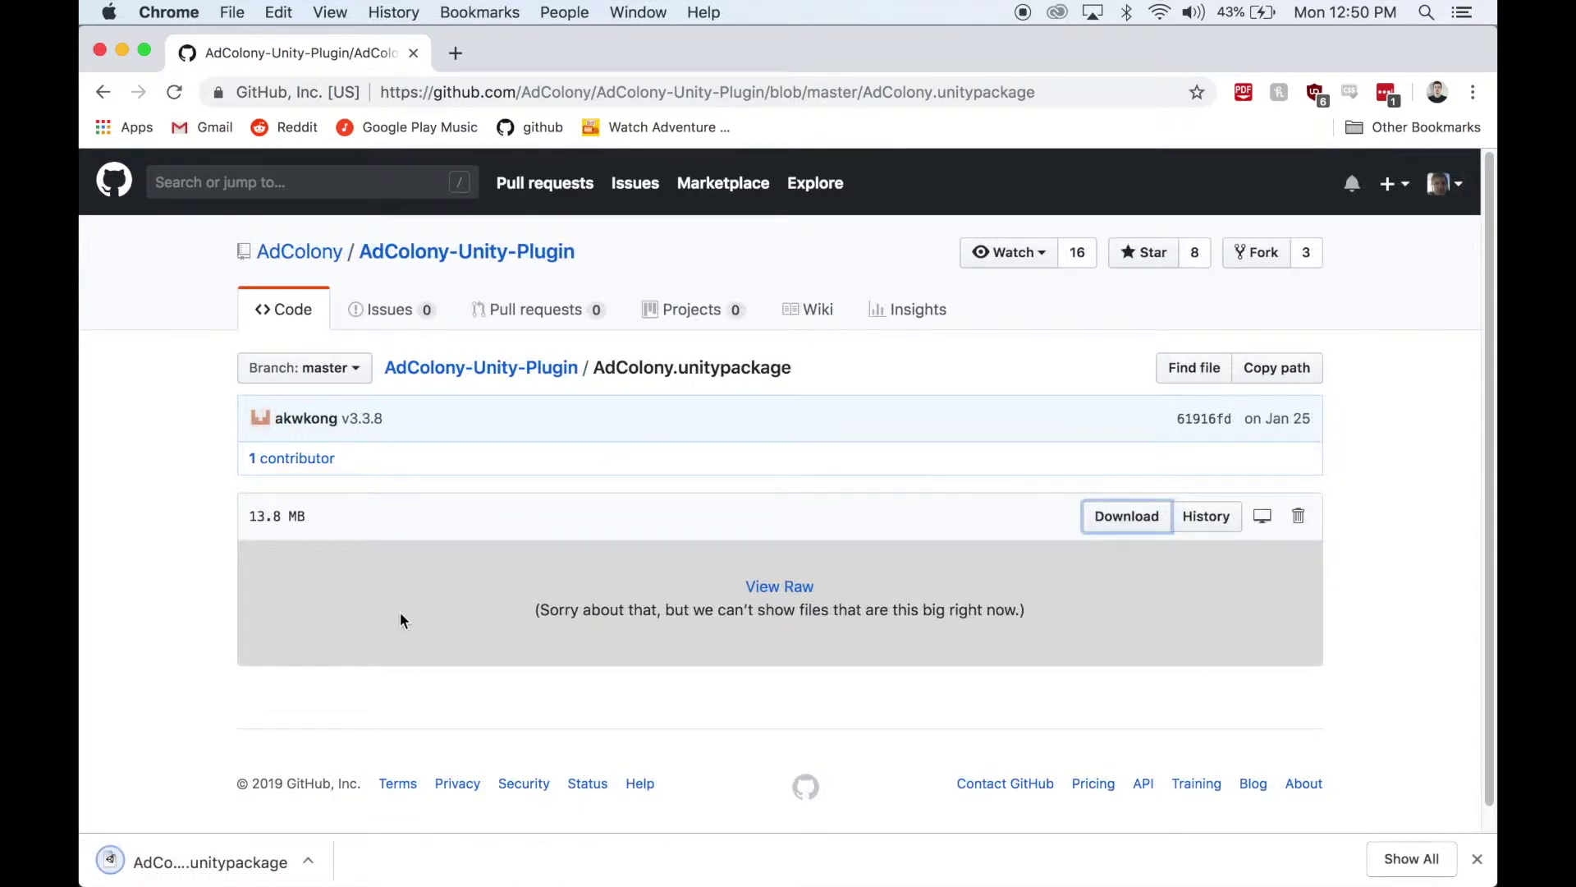
click(229, 856)
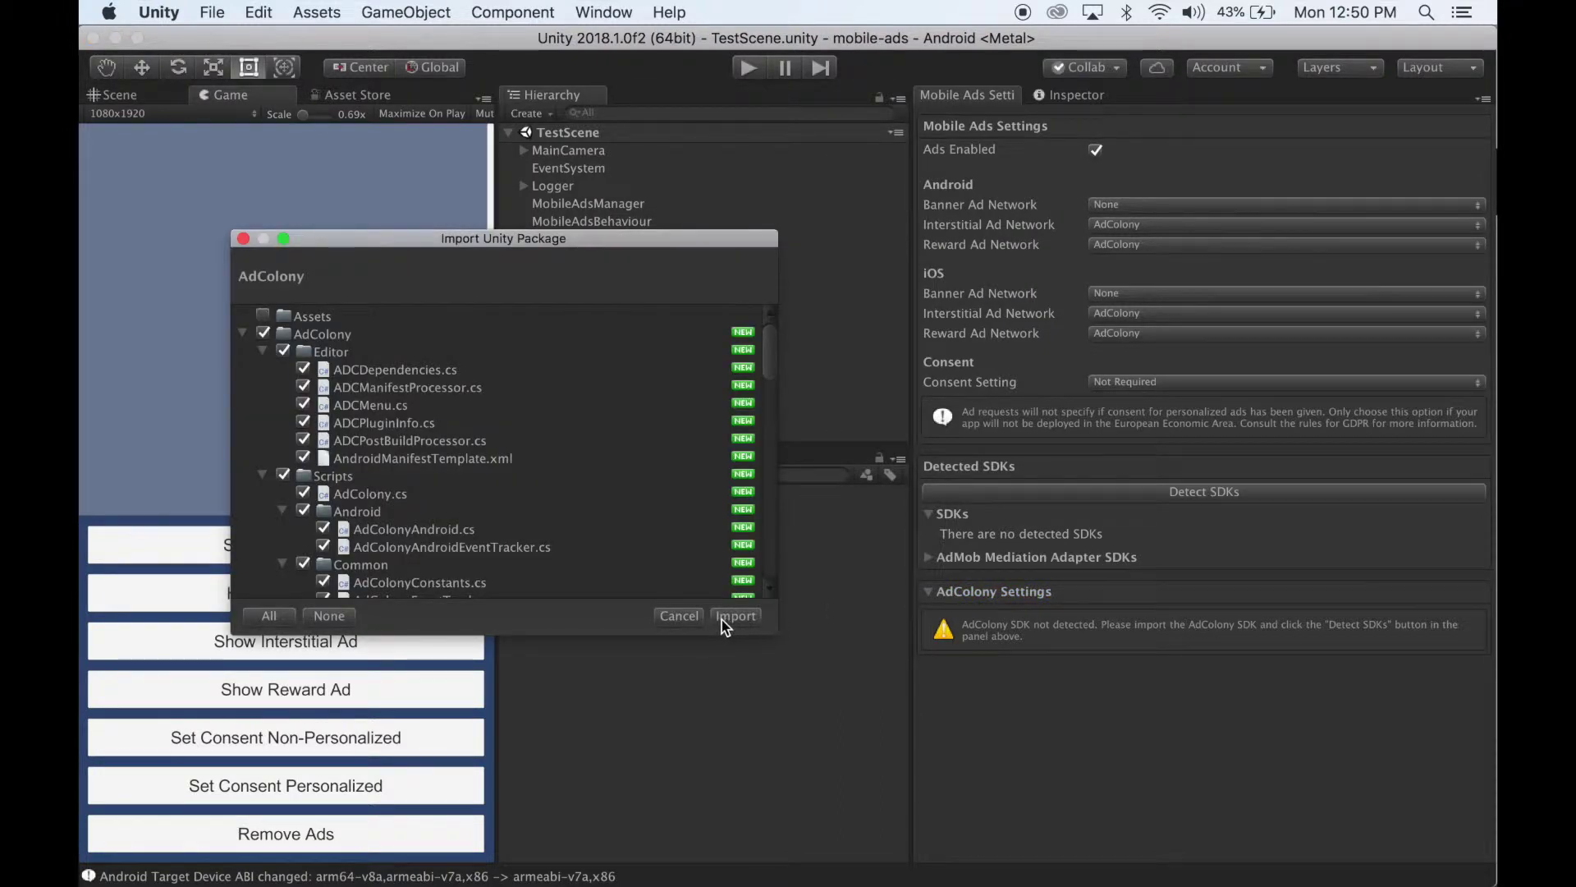
Import all AdColony package files and run Detect SDKs to recognise AdColony.
click(725, 624)
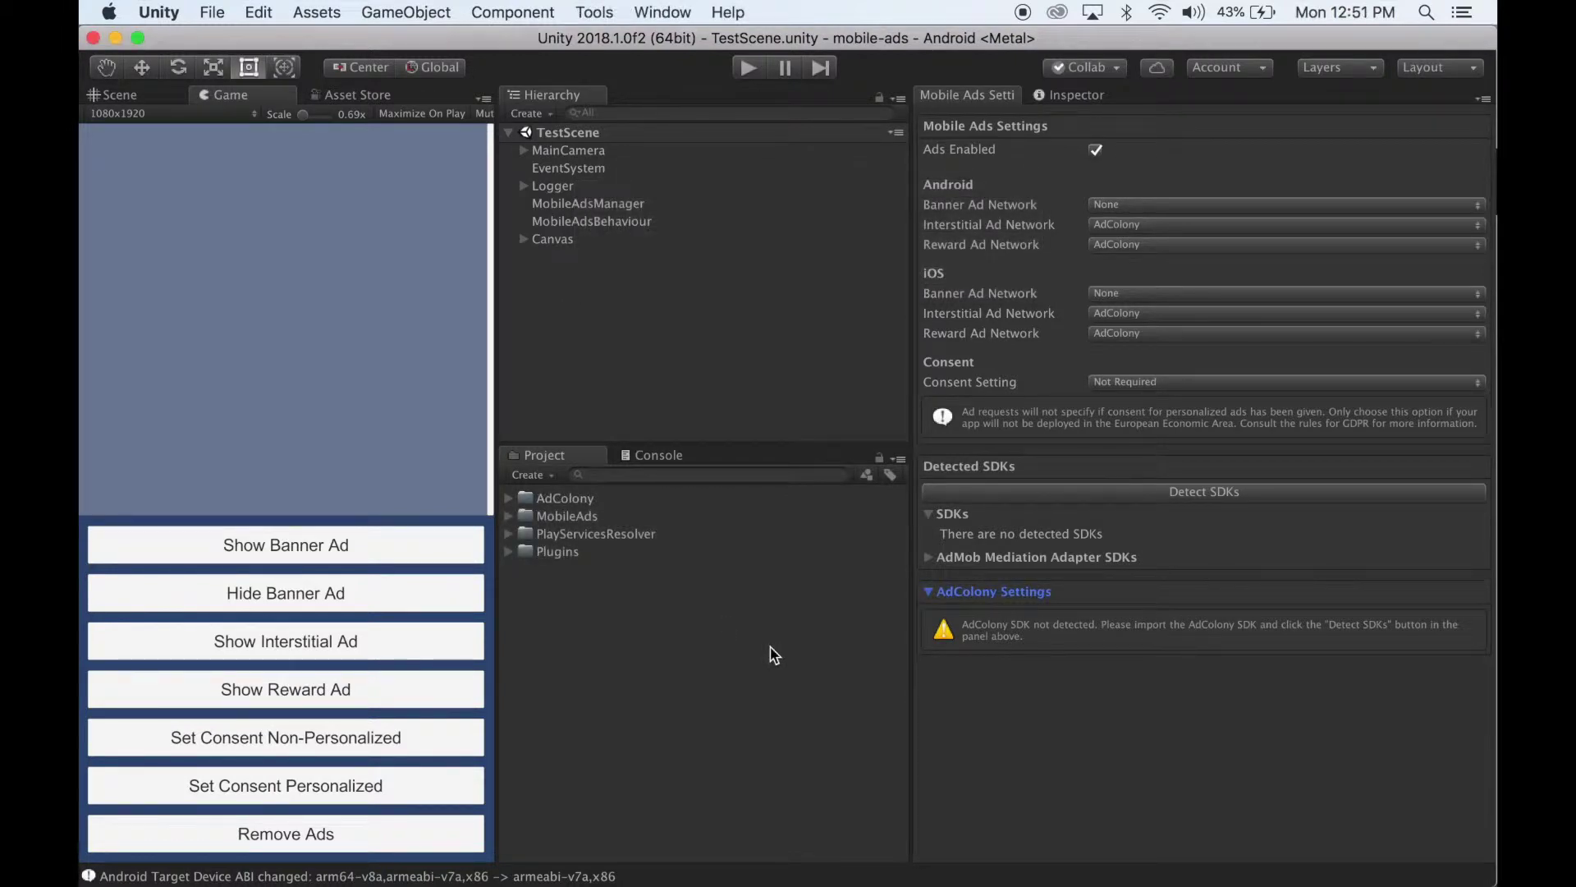
click(1288, 495)
mouse_move(1472, 883)
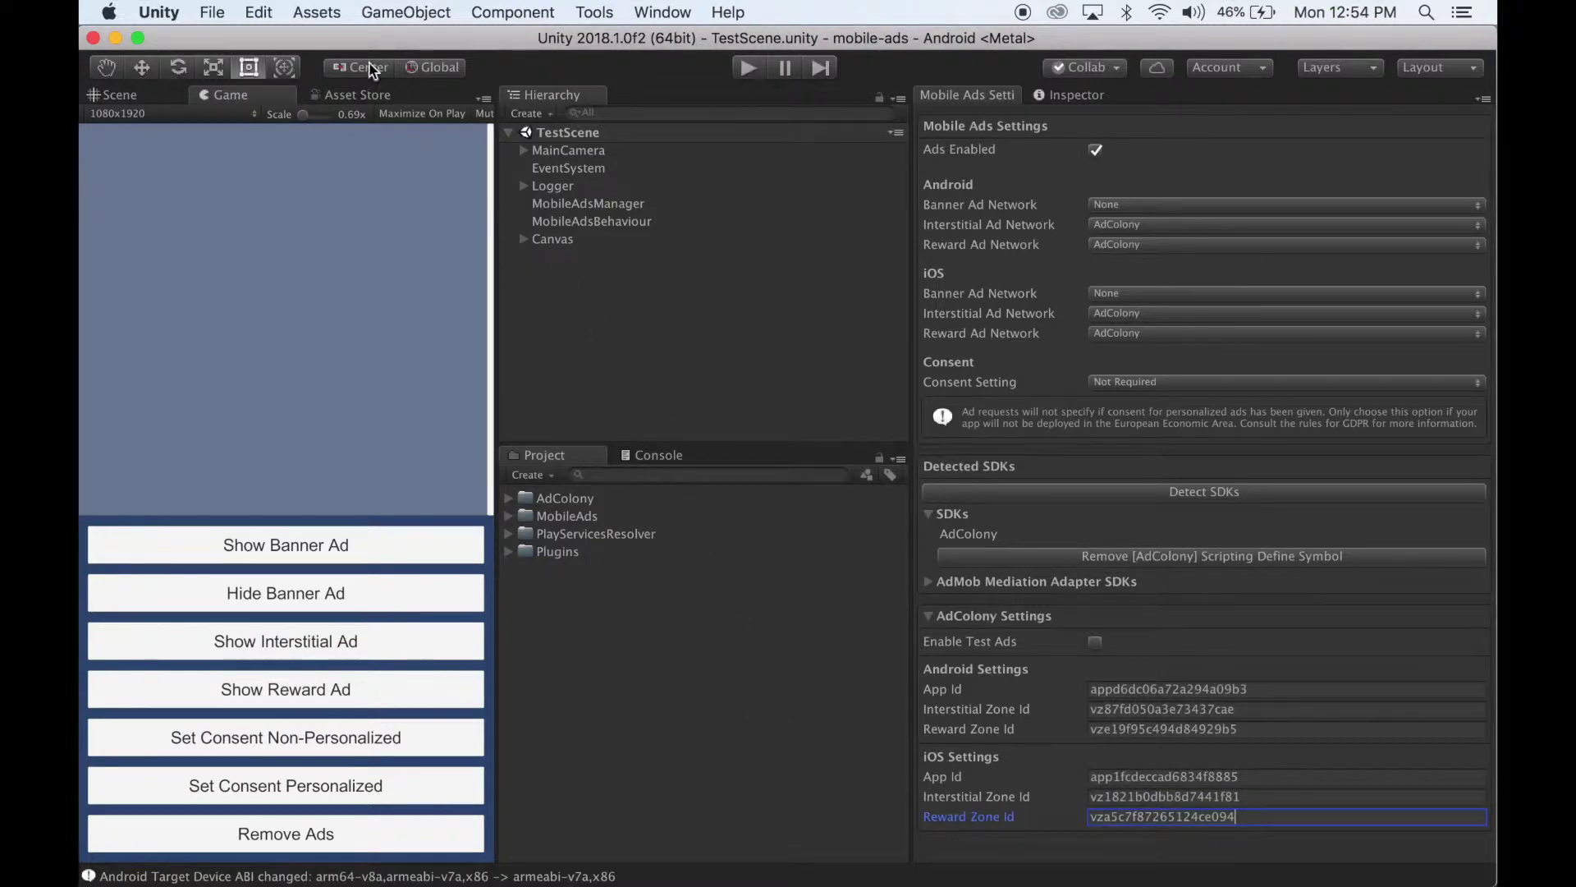
Run Play Services Resolver's Android Resolve and dismiss the Resolution Succeeded dialog.
click(329, 20)
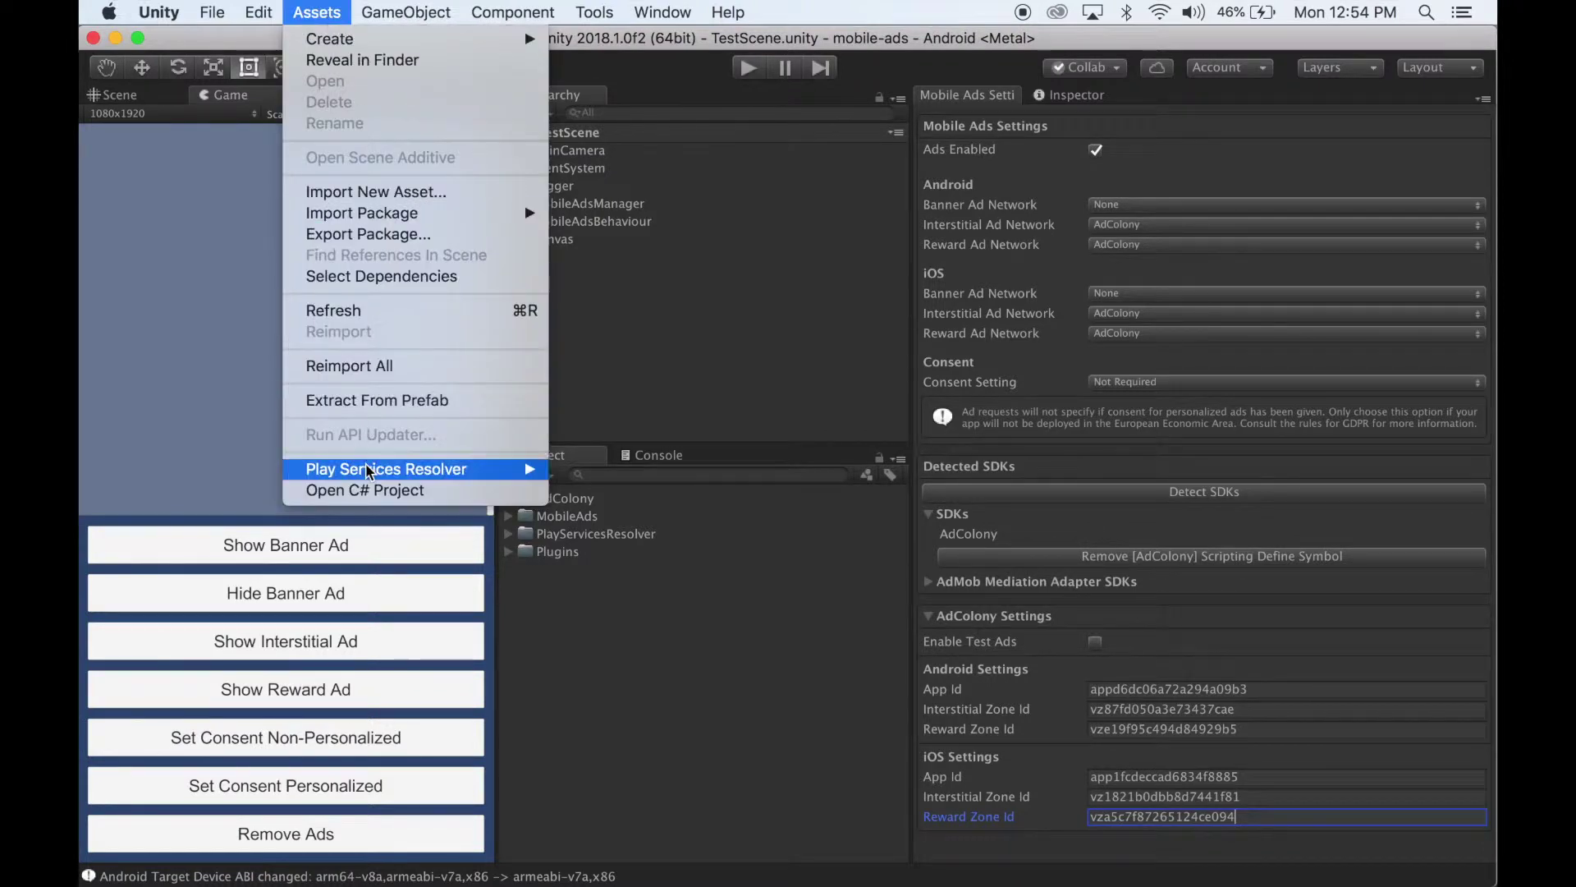
mouse_move(369, 470)
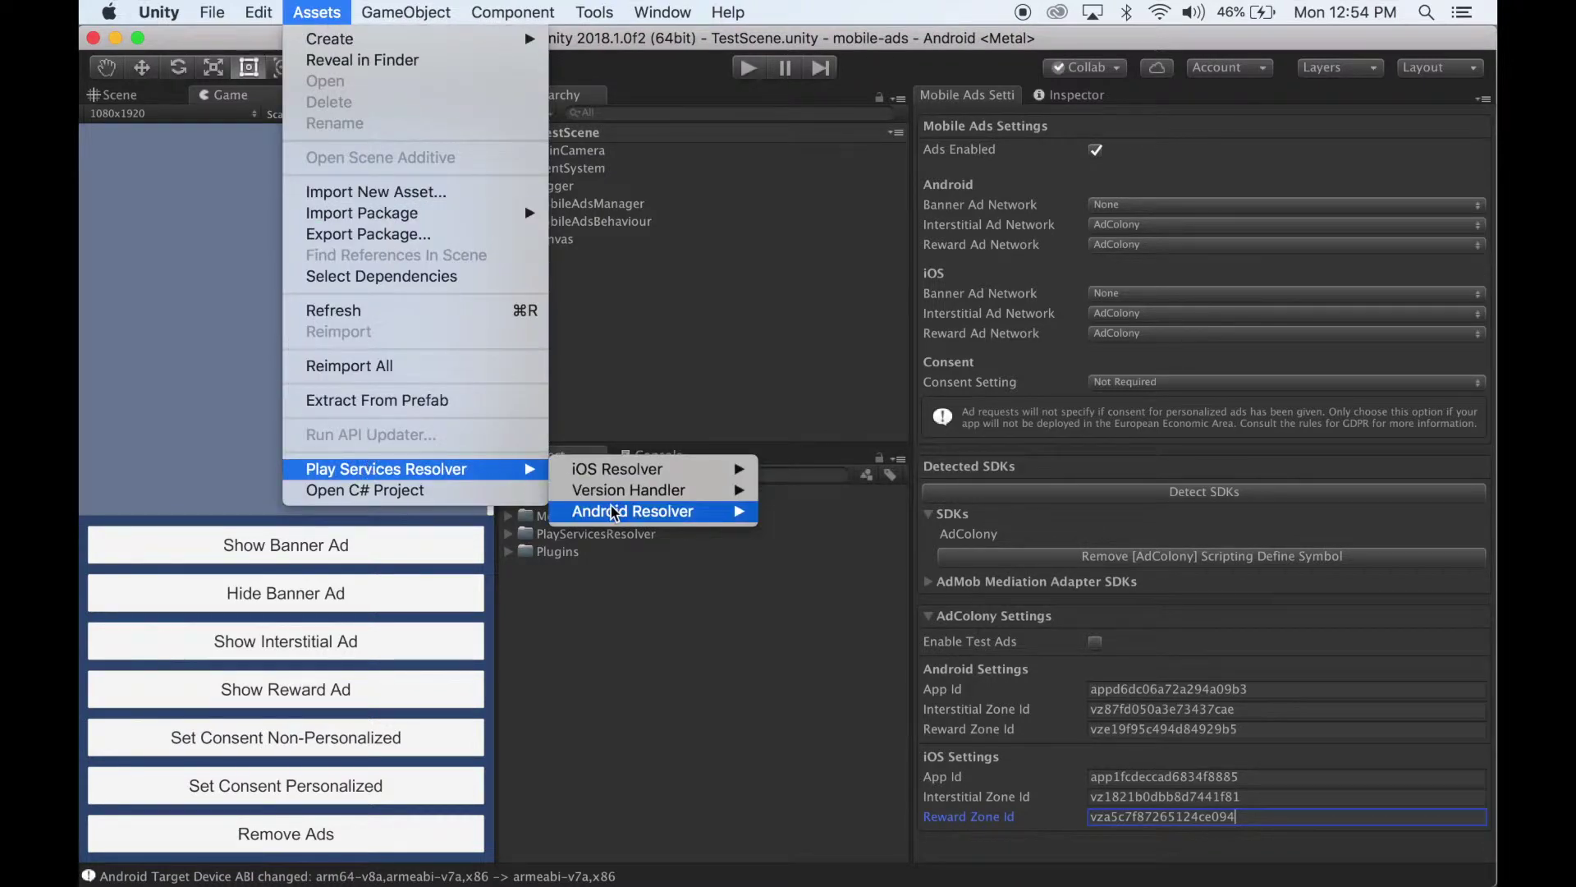
mouse_move(616, 512)
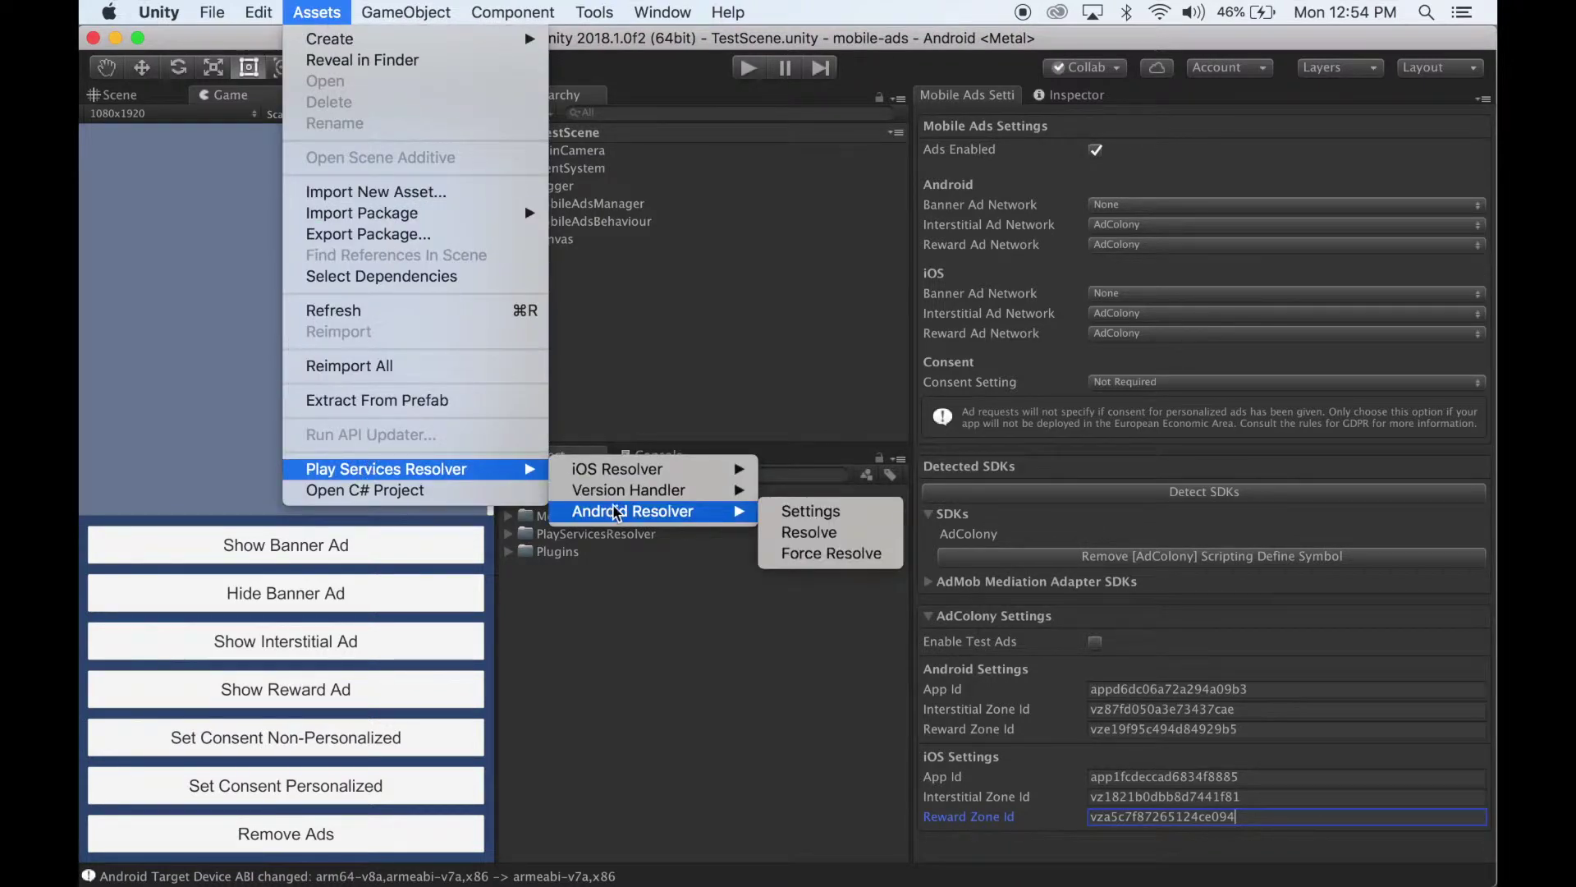
click(849, 535)
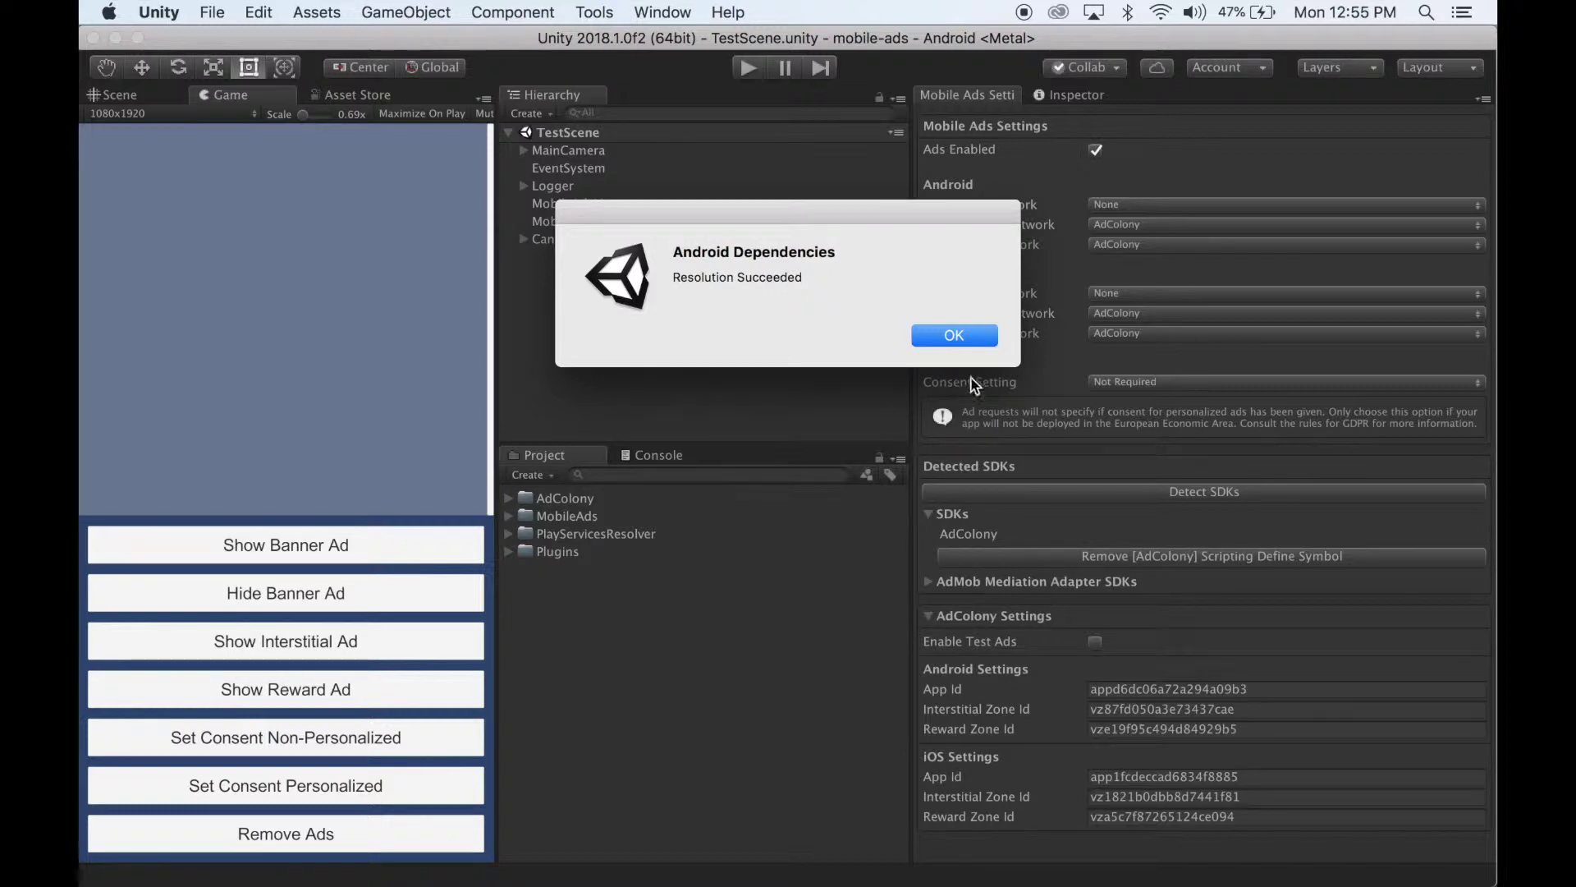
click(944, 337)
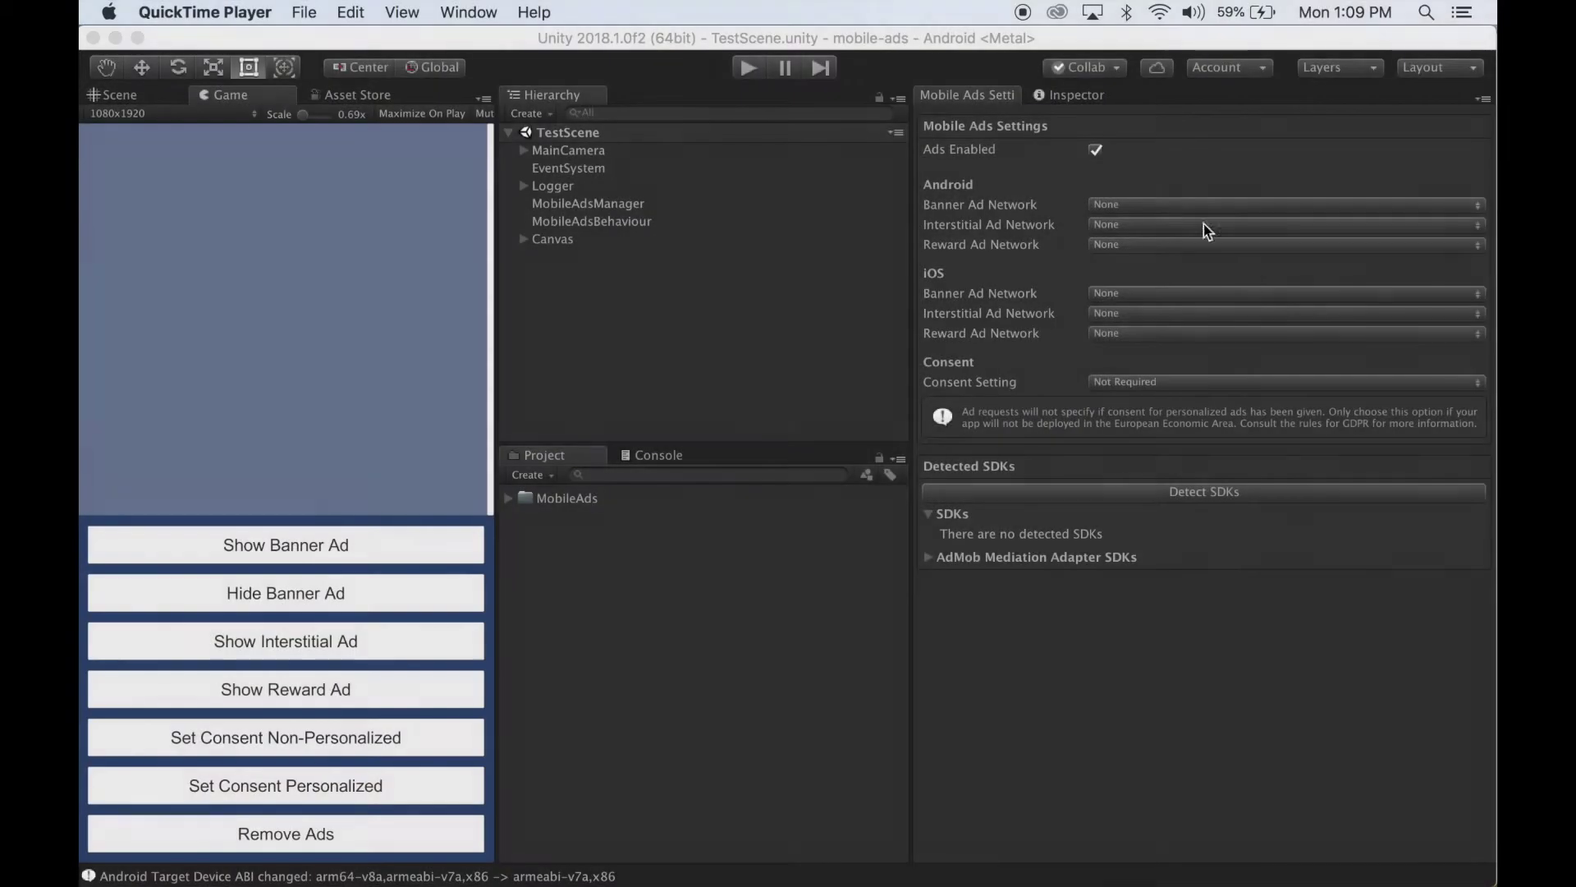
Set the Android banner, interstitial and reward ad networks to AppLovin.
click(1204, 224)
click(1162, 205)
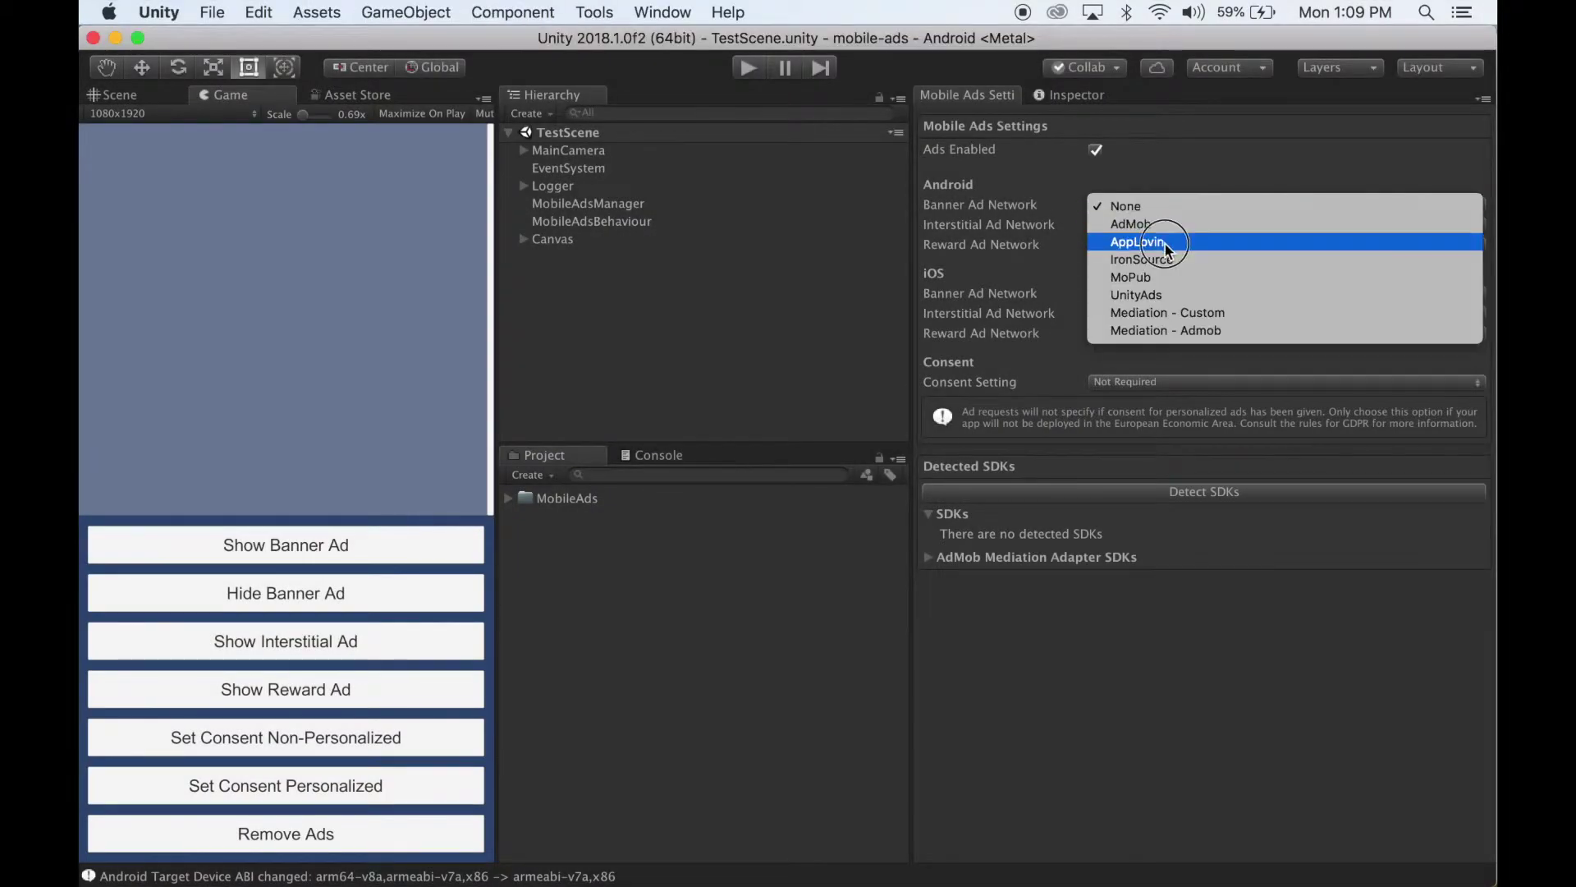
click(1149, 241)
click(1142, 204)
click(1139, 277)
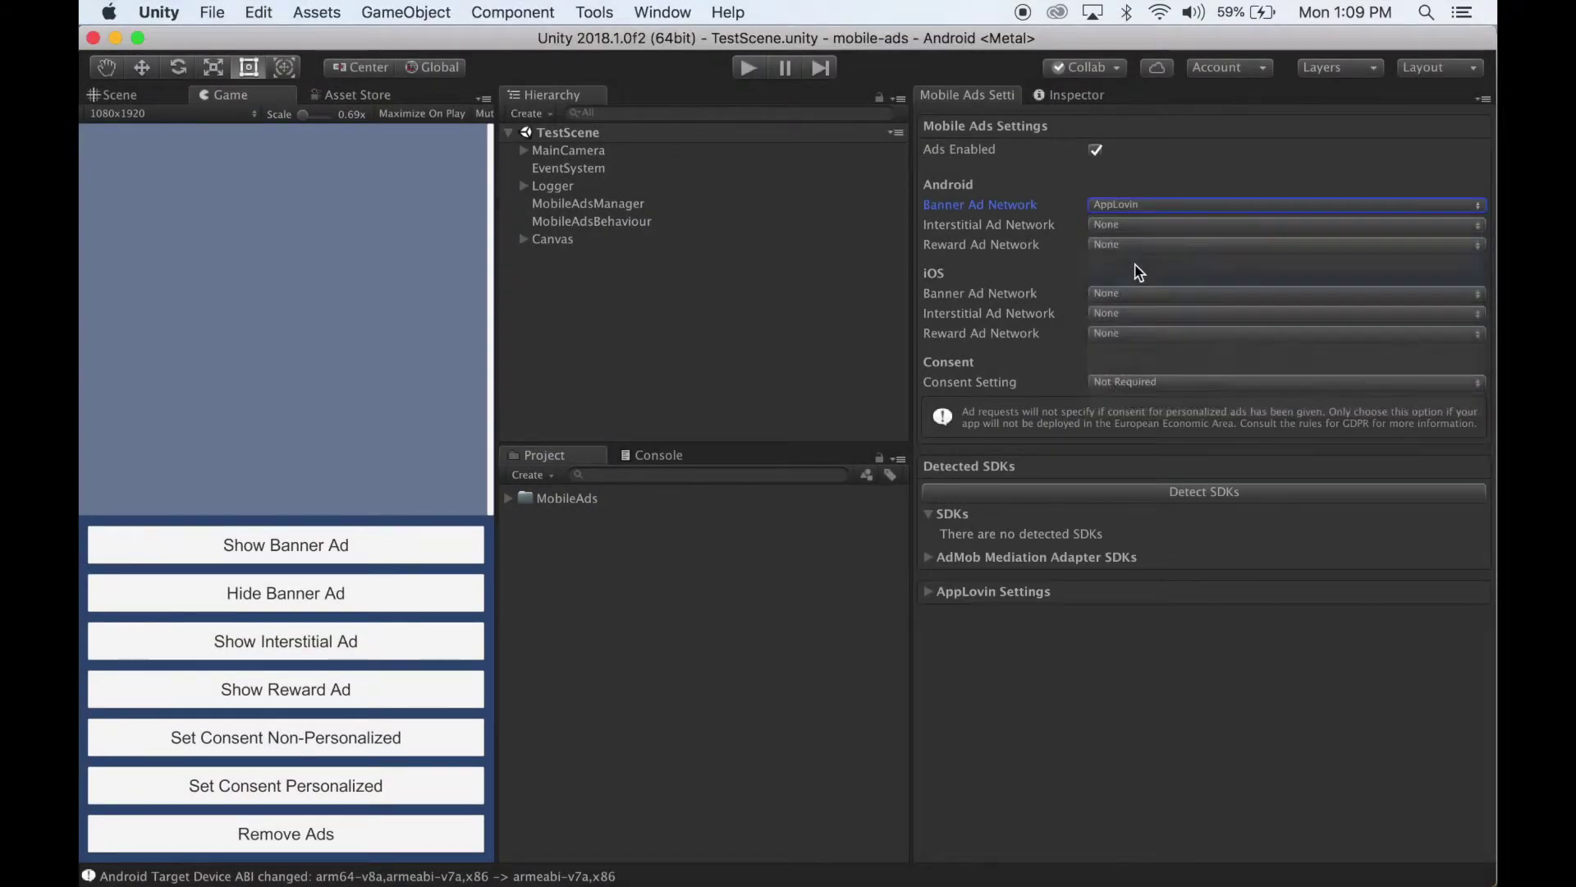
click(1138, 224)
click(1137, 299)
Set the iOS banner, interstitial and reward ad networks to AppLovin and expand AppLovin Settings.
click(1133, 245)
click(1134, 331)
click(1133, 316)
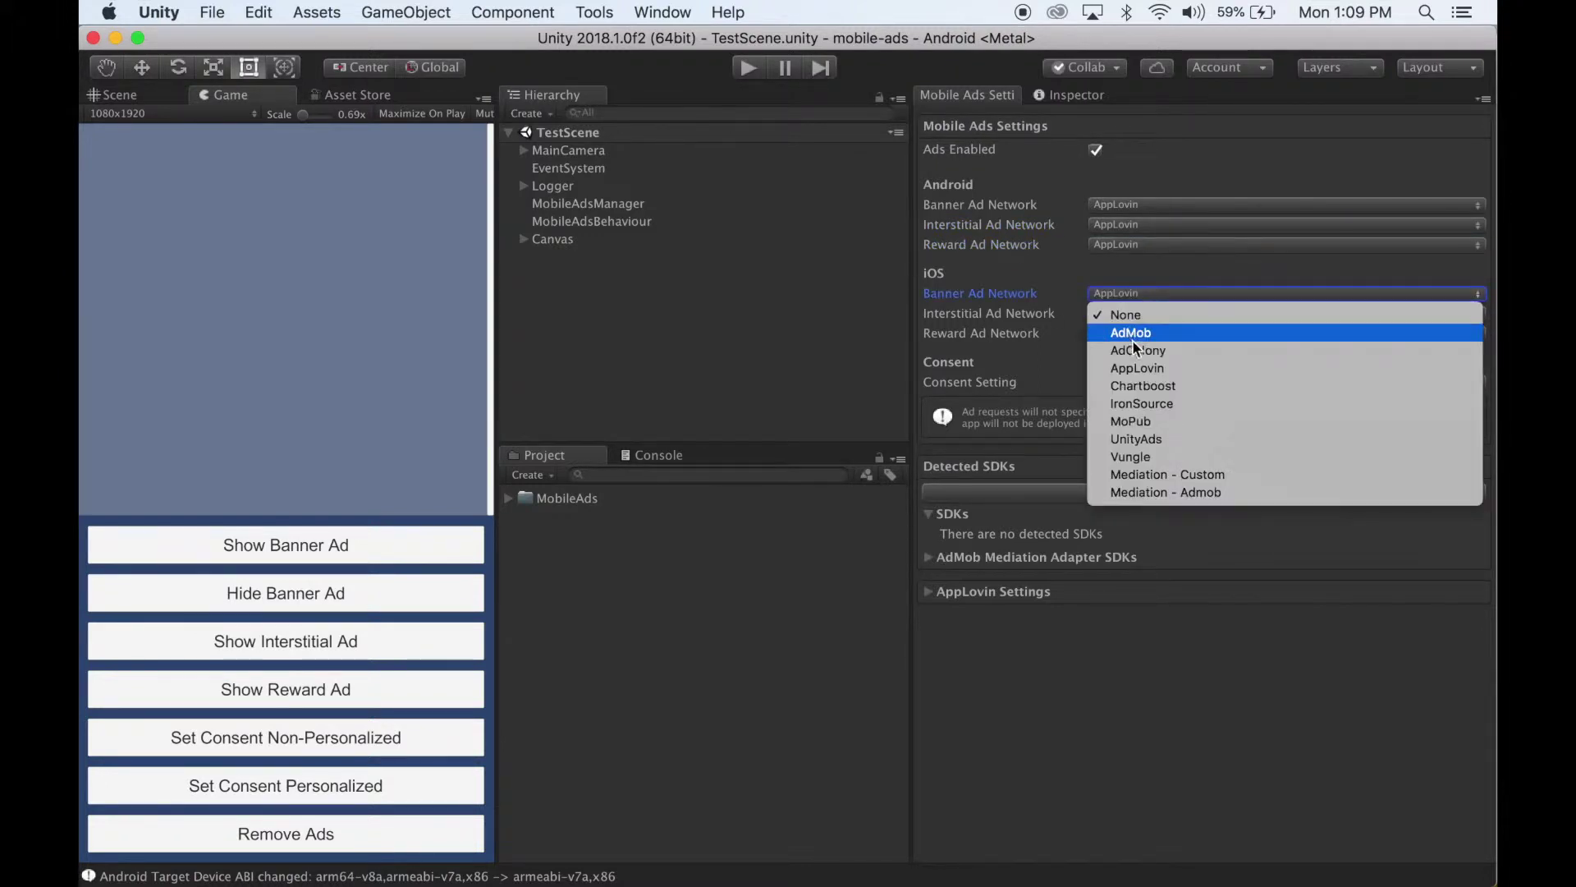
click(1136, 358)
click(1130, 333)
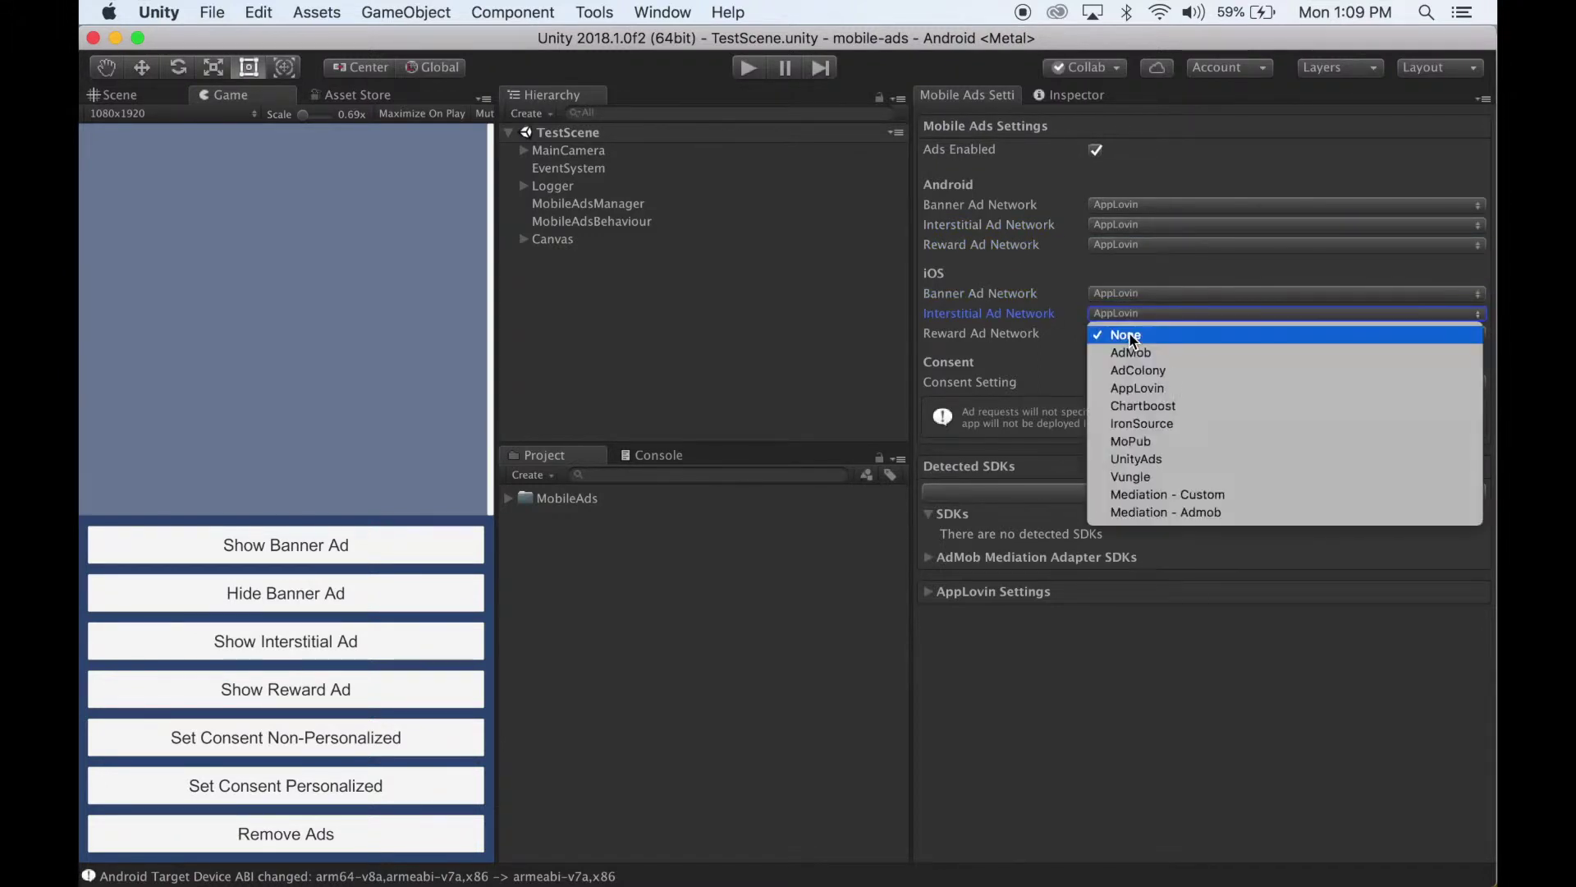
click(1196, 386)
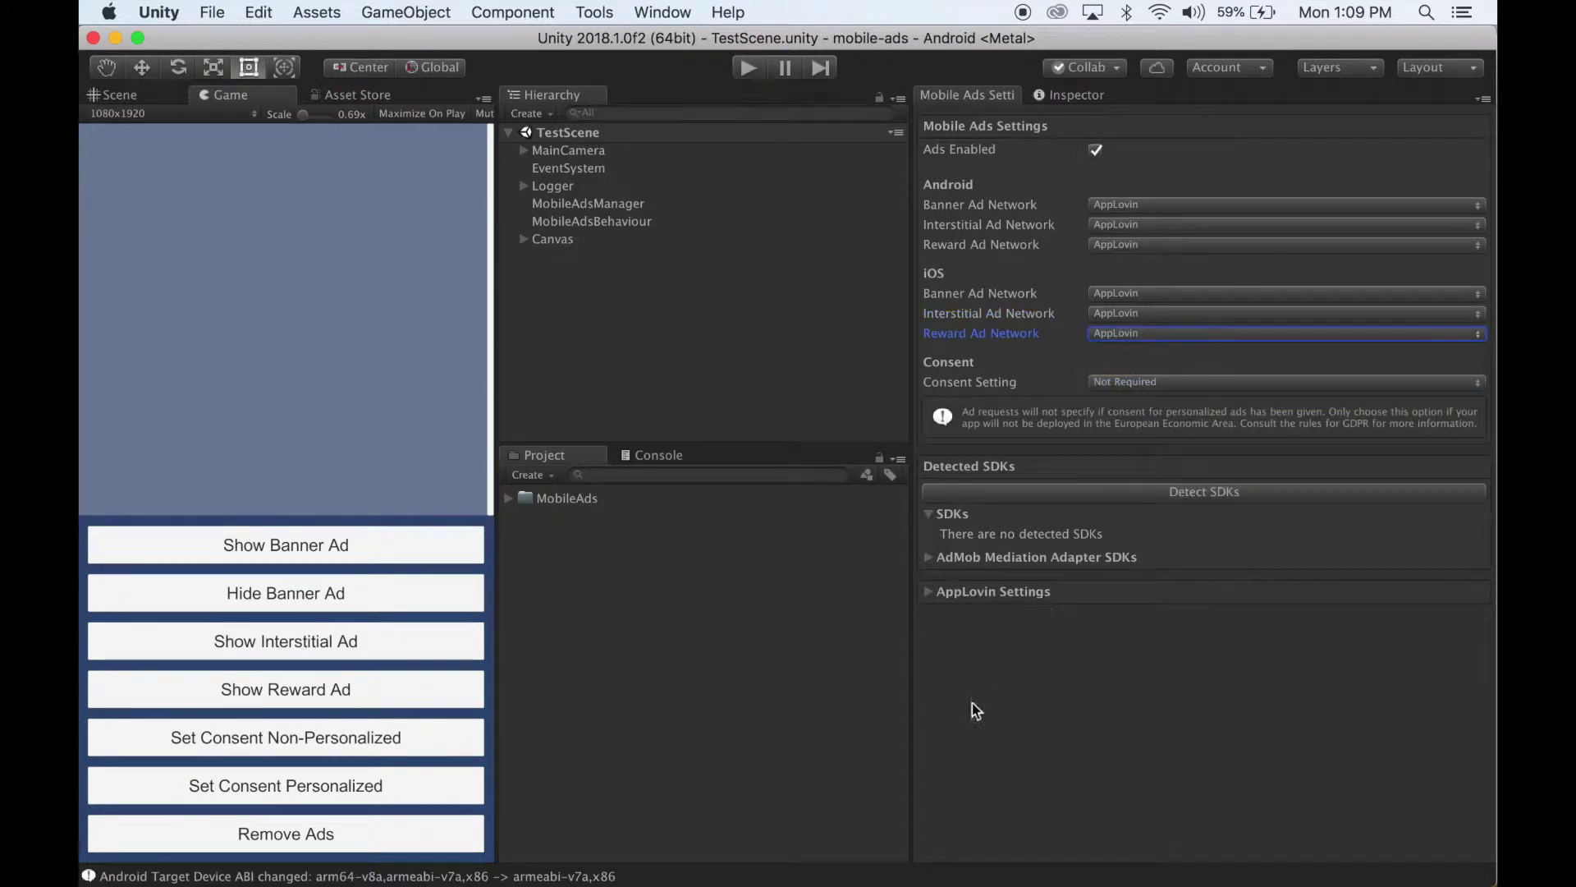
click(930, 594)
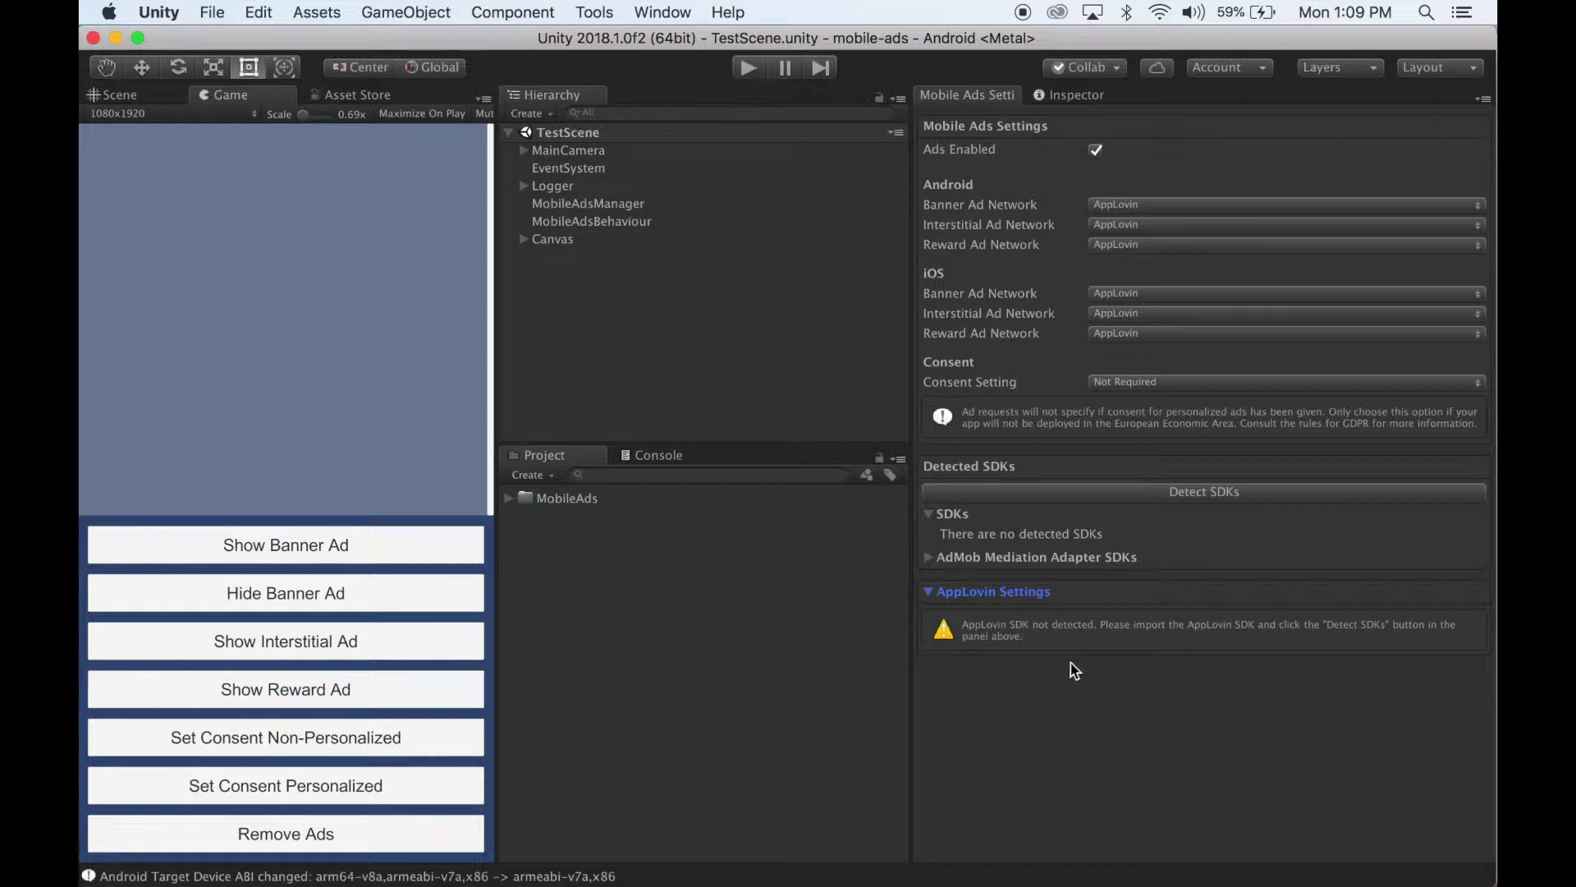
Show the AppLovin Setup page in Preview and follow its dash.applovin.com SDK link.
mouse_move(1065, 875)
click(969, 850)
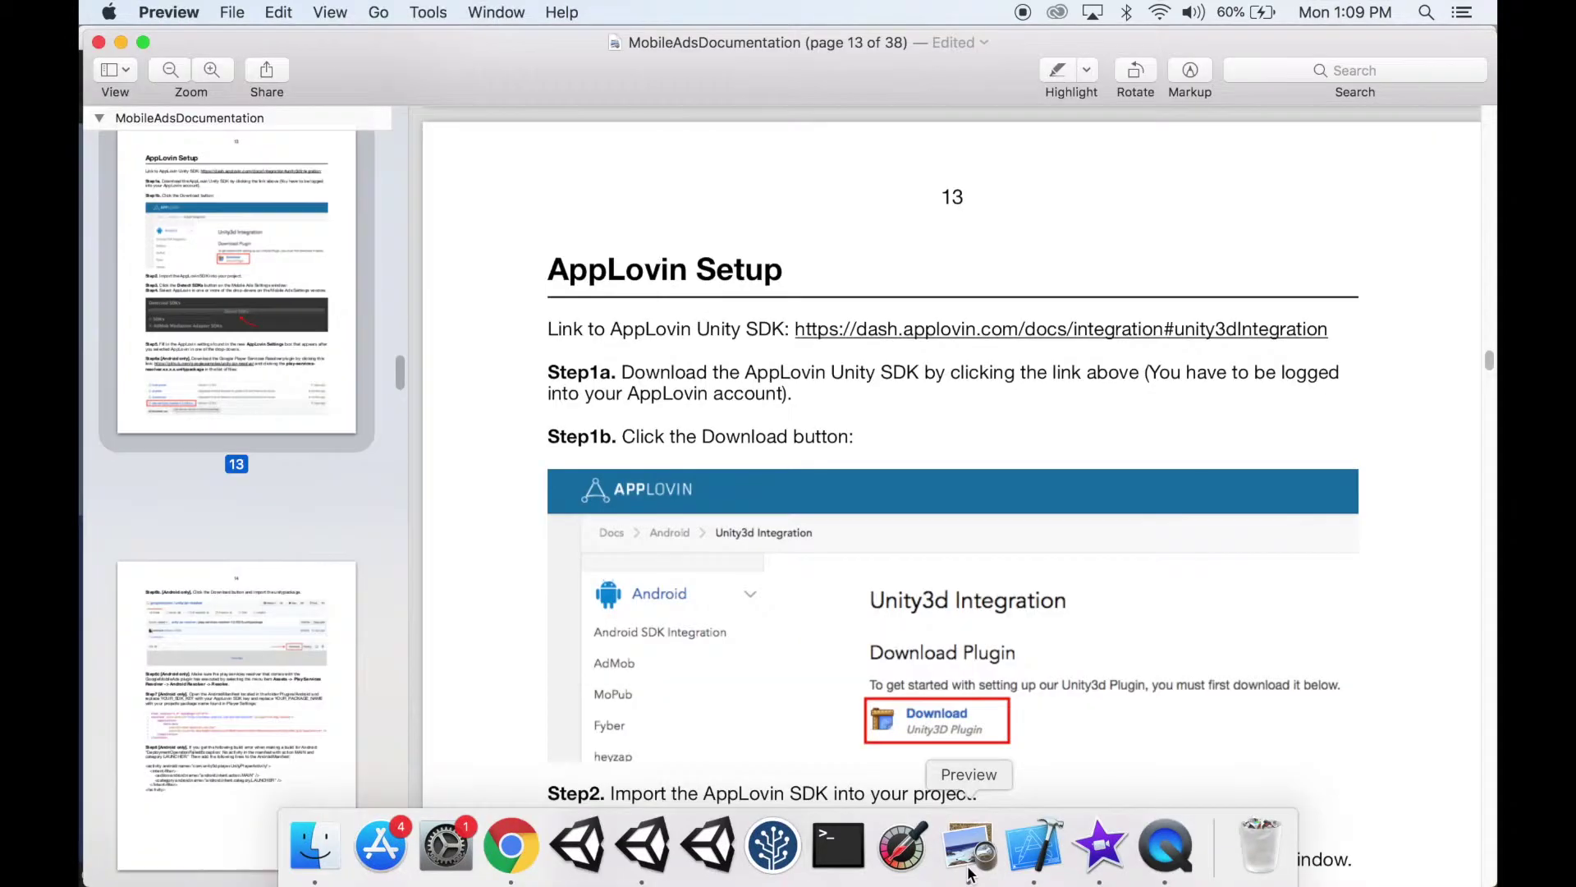
click(948, 333)
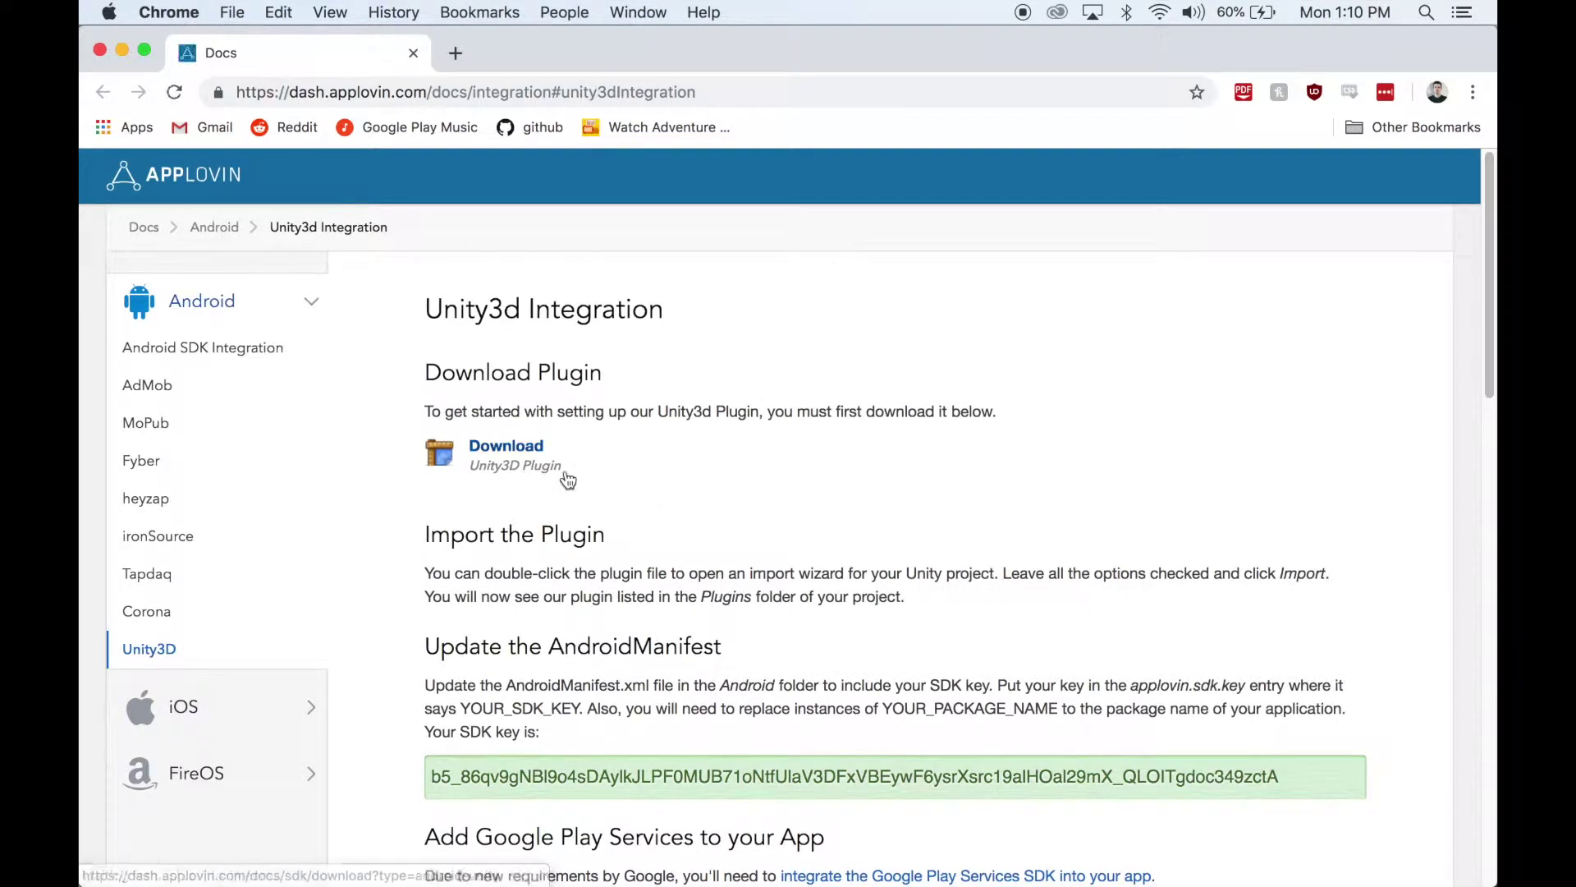
Download the AppLovin Unity plugin unitypackage and open it from Chrome's download shelf.
click(507, 448)
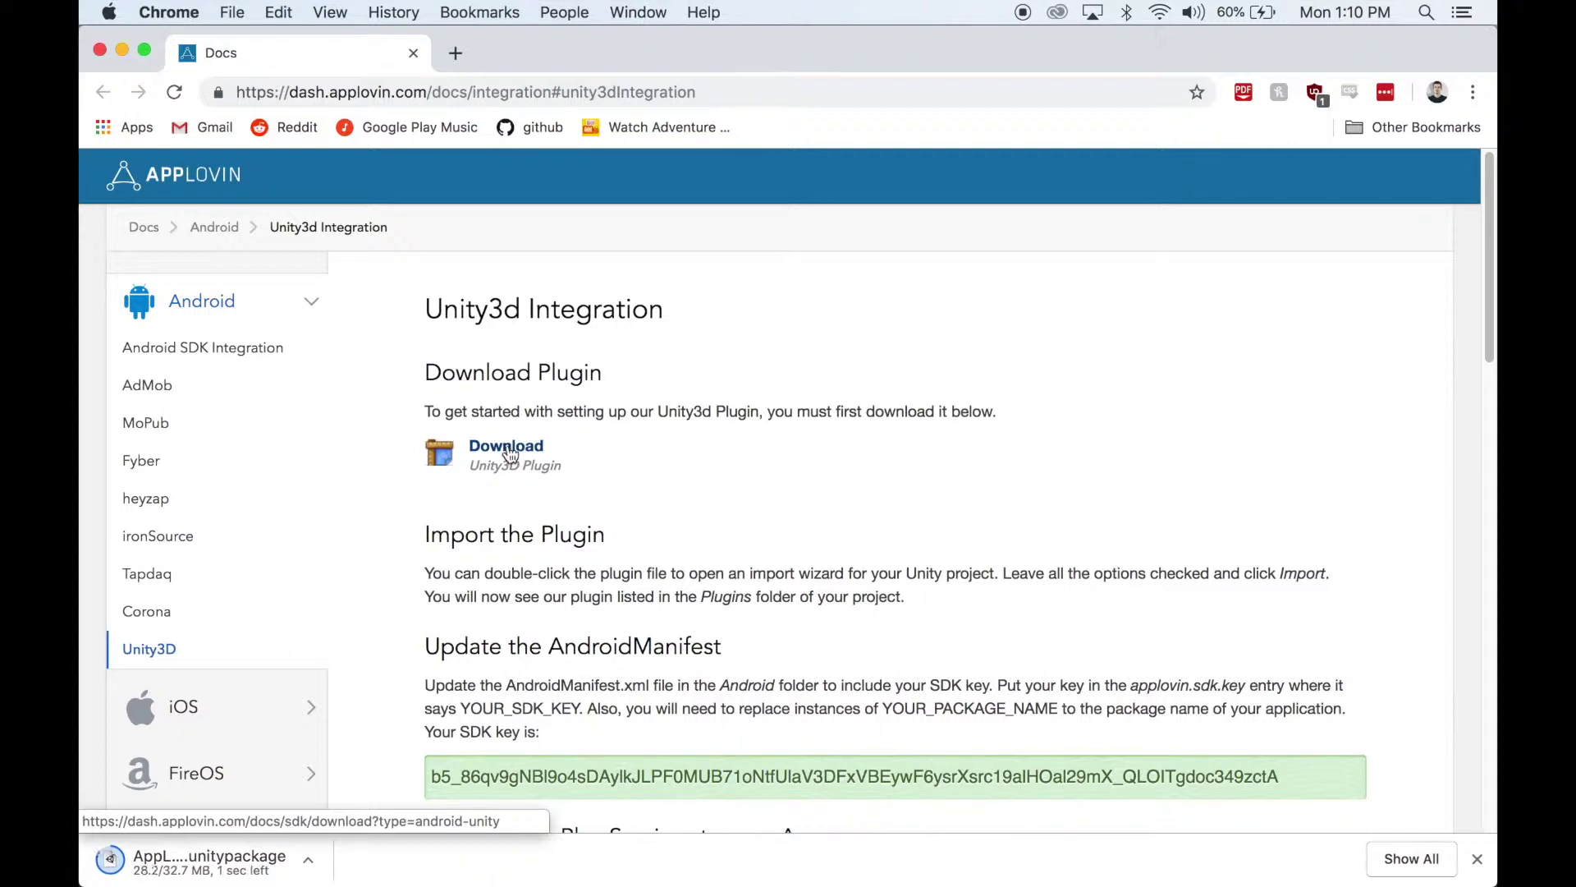
click(523, 489)
click(210, 860)
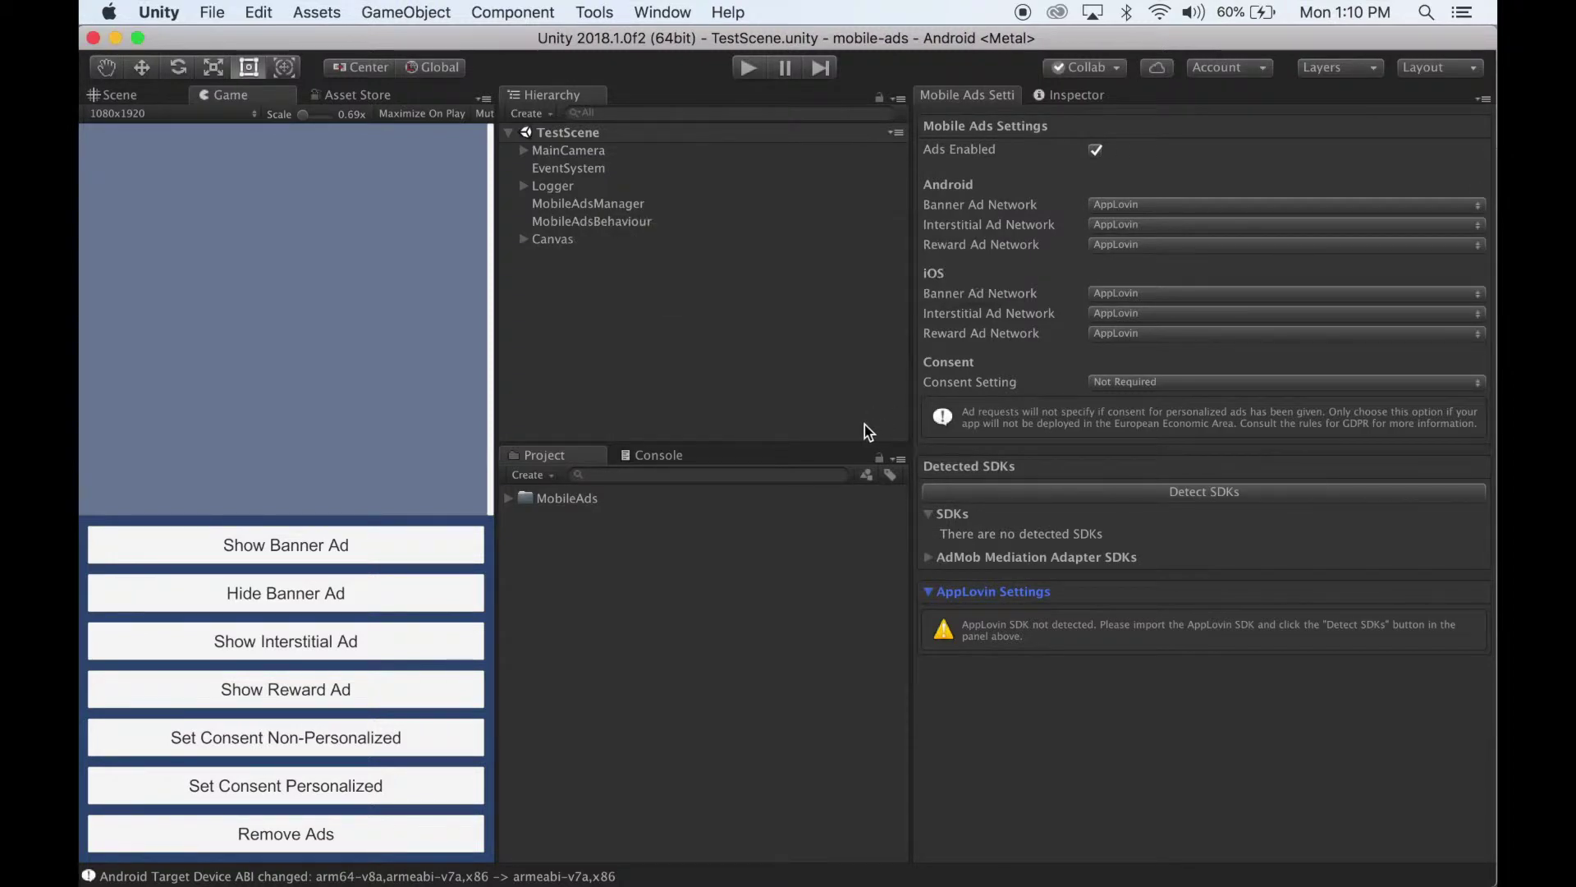
Import all AppLovin package files, rescan for ad SDKs, and expand Plugins > Android.
click(735, 617)
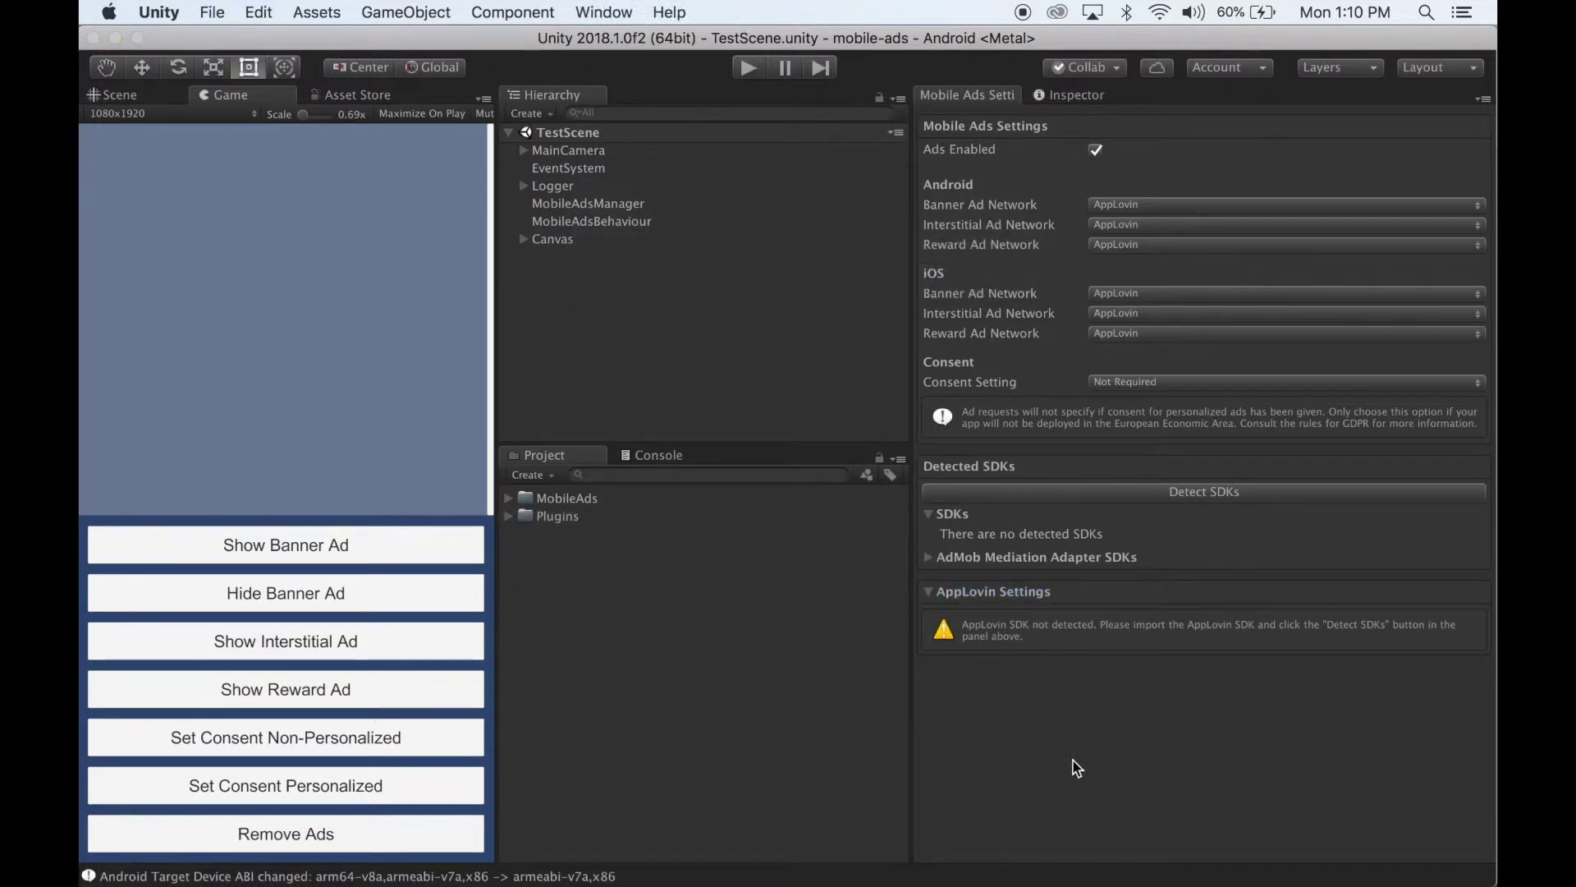
click(1266, 498)
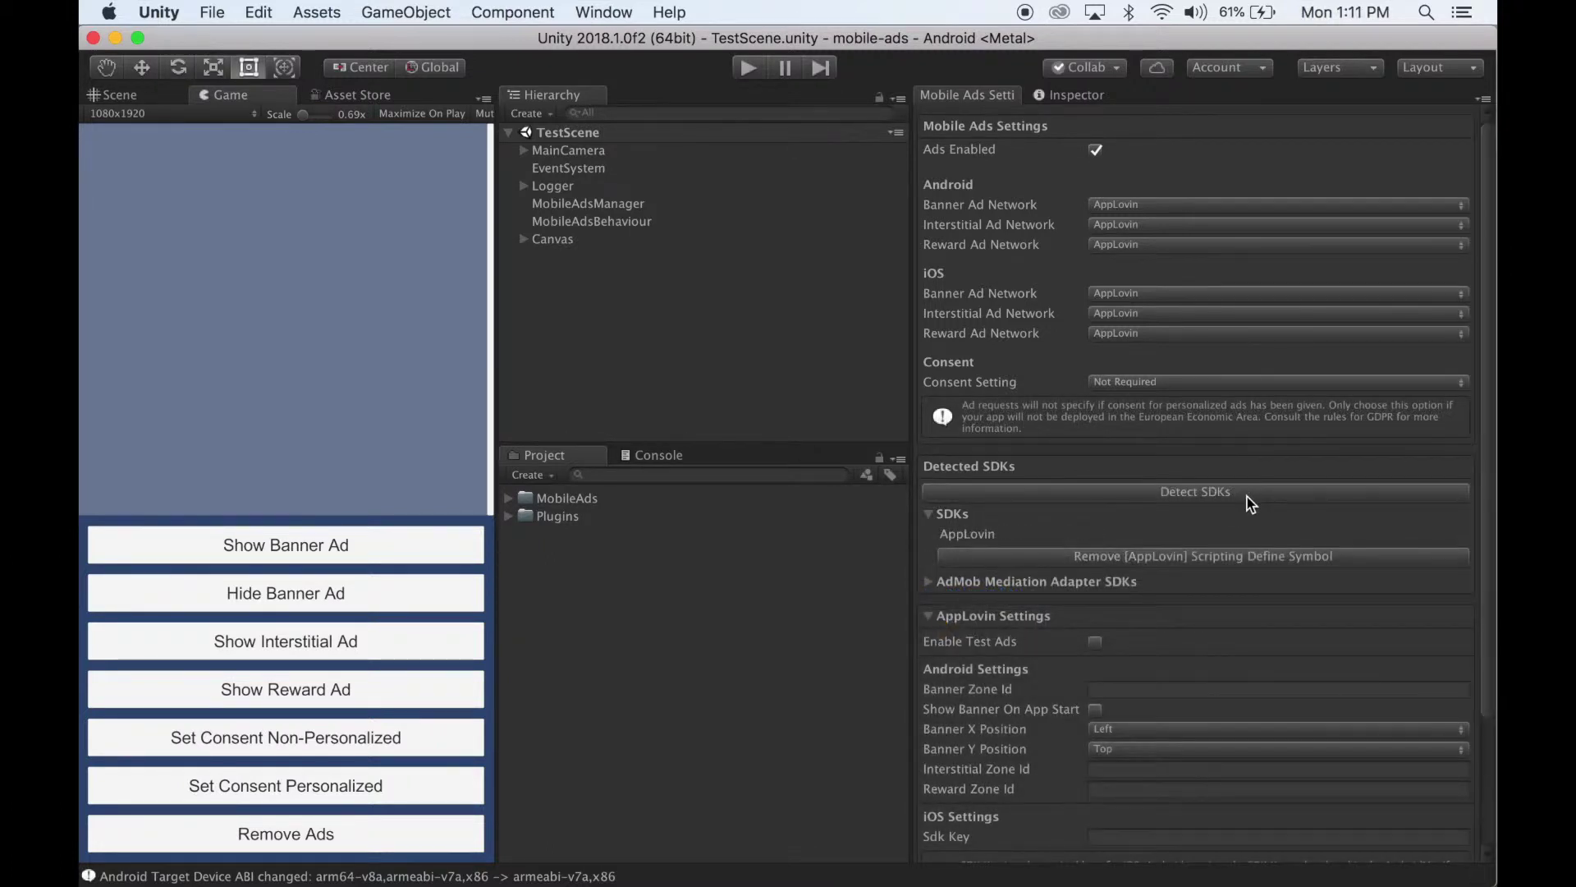
scroll(1248, 501, down, 5)
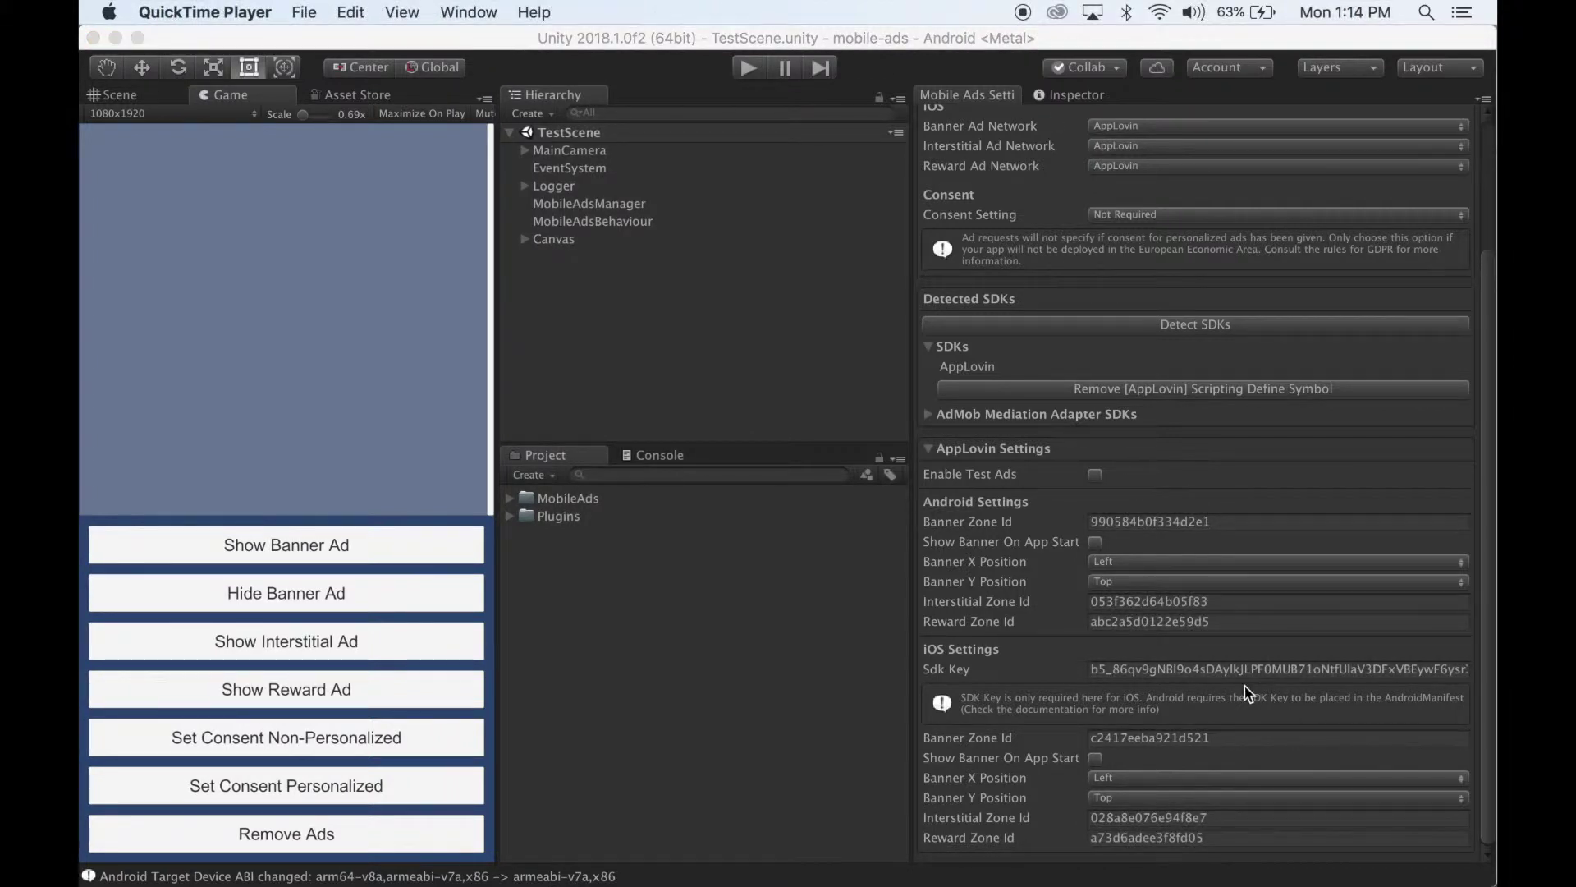
click(510, 516)
click(525, 533)
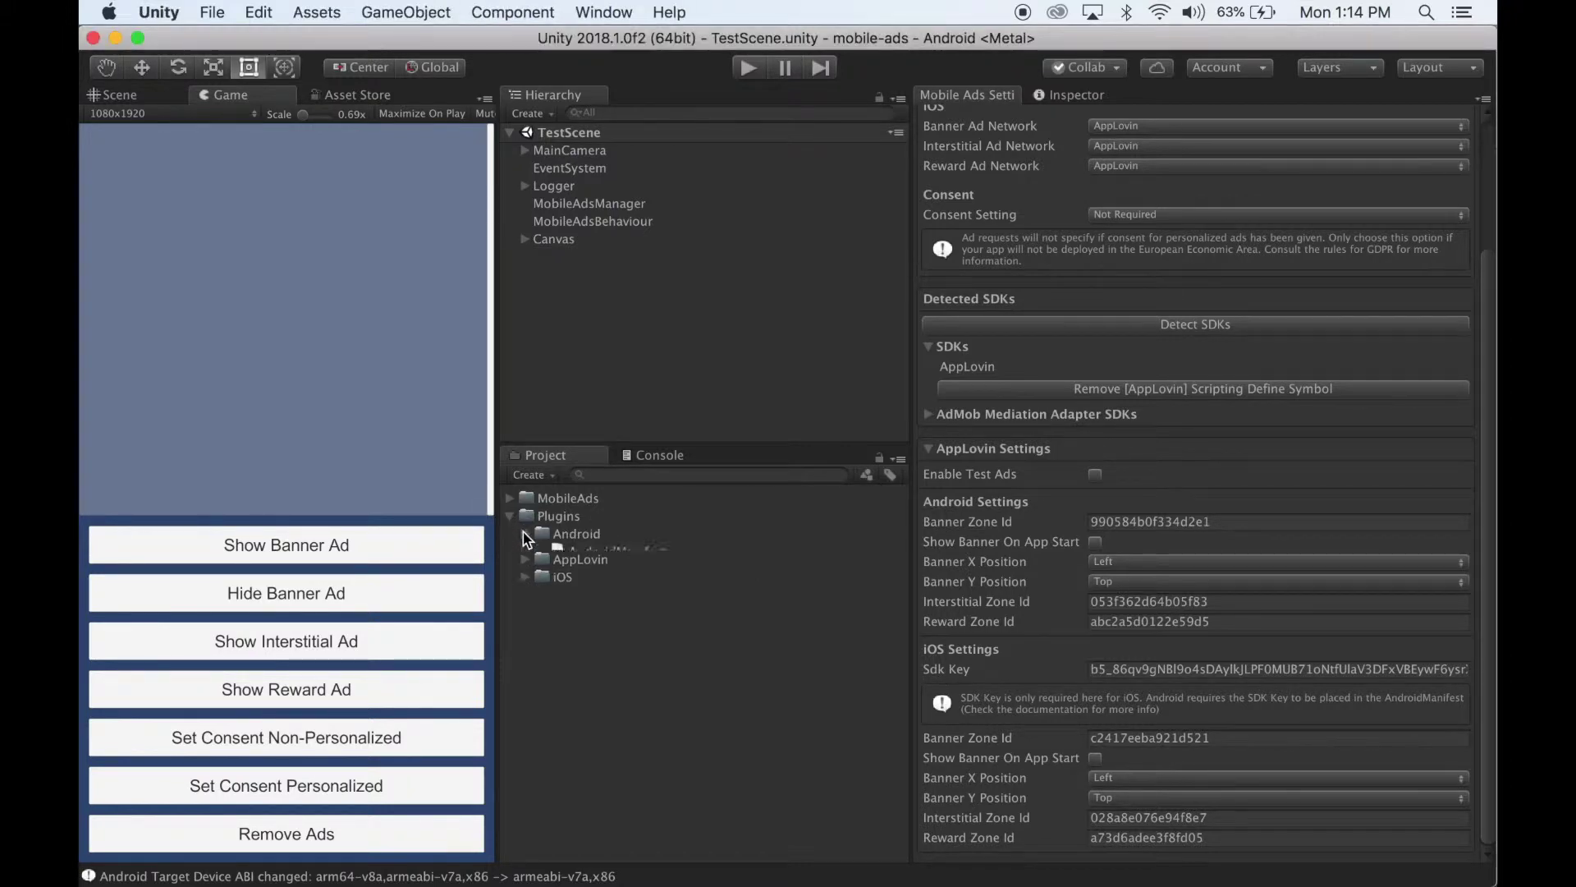
Paste the AppLovin SDK key over YOUR_SDK_KEY in AndroidManifest.xml.
double_click(631, 552)
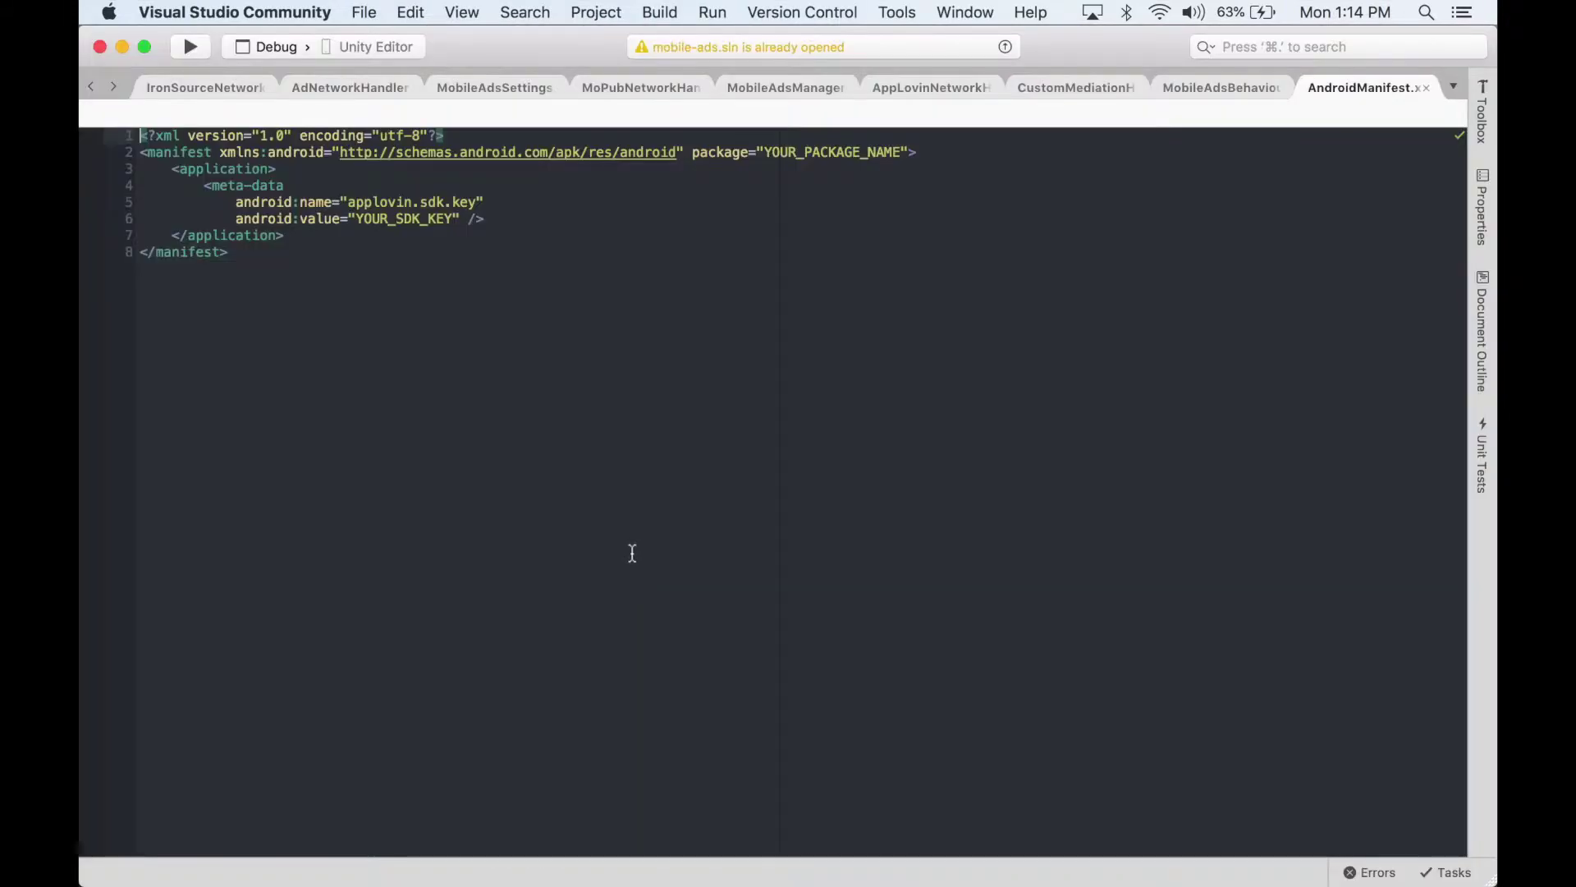
mouse_move(739, 871)
click(480, 846)
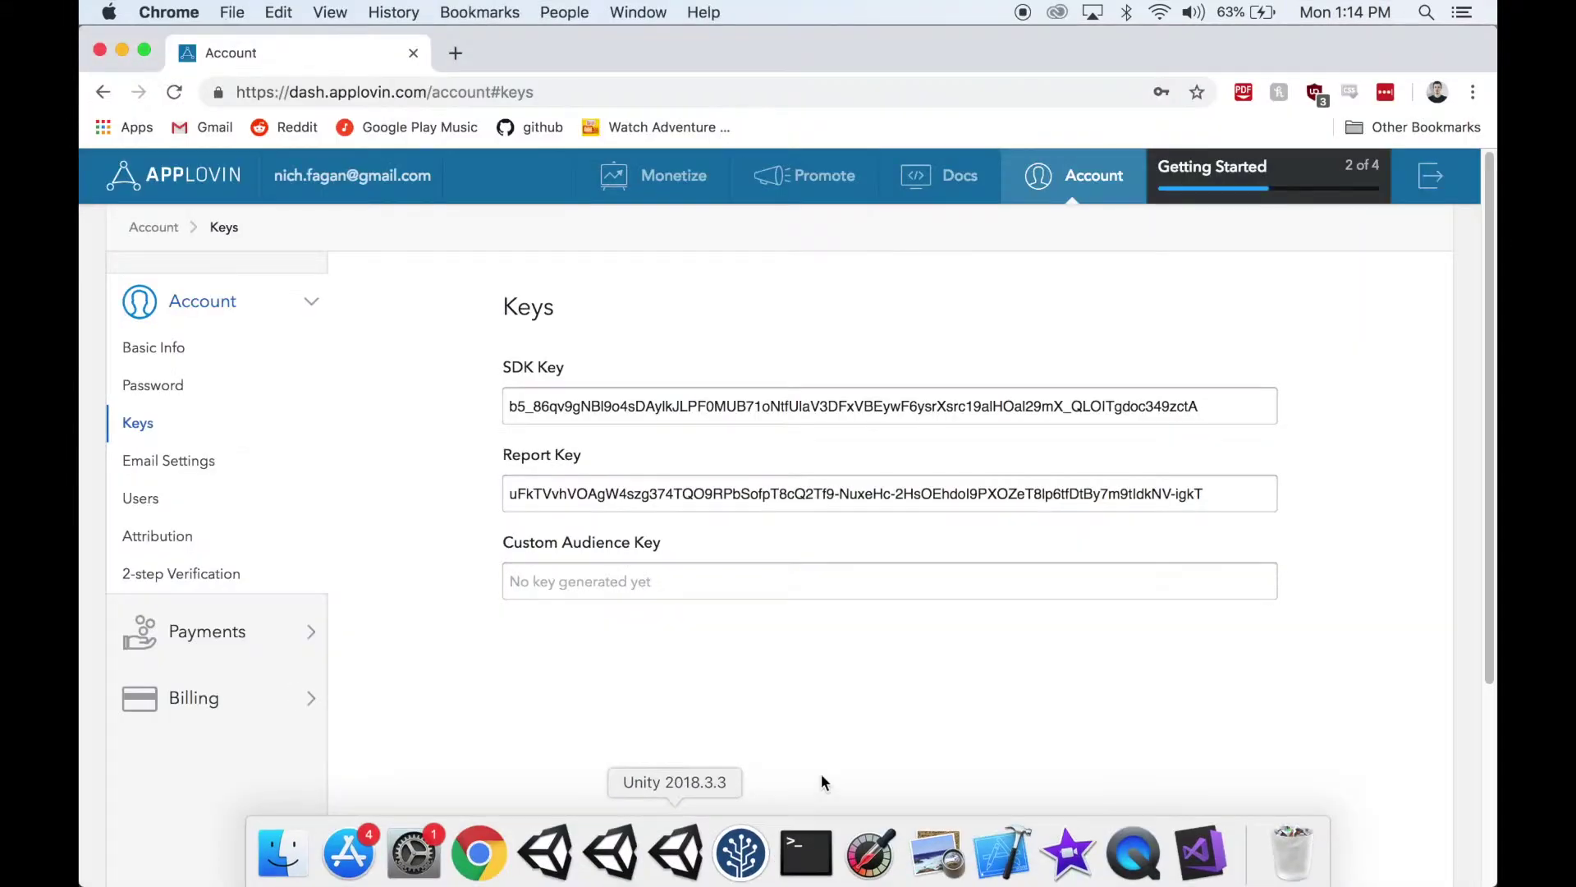
click(649, 415)
key(super+c)
key(super+Tab)
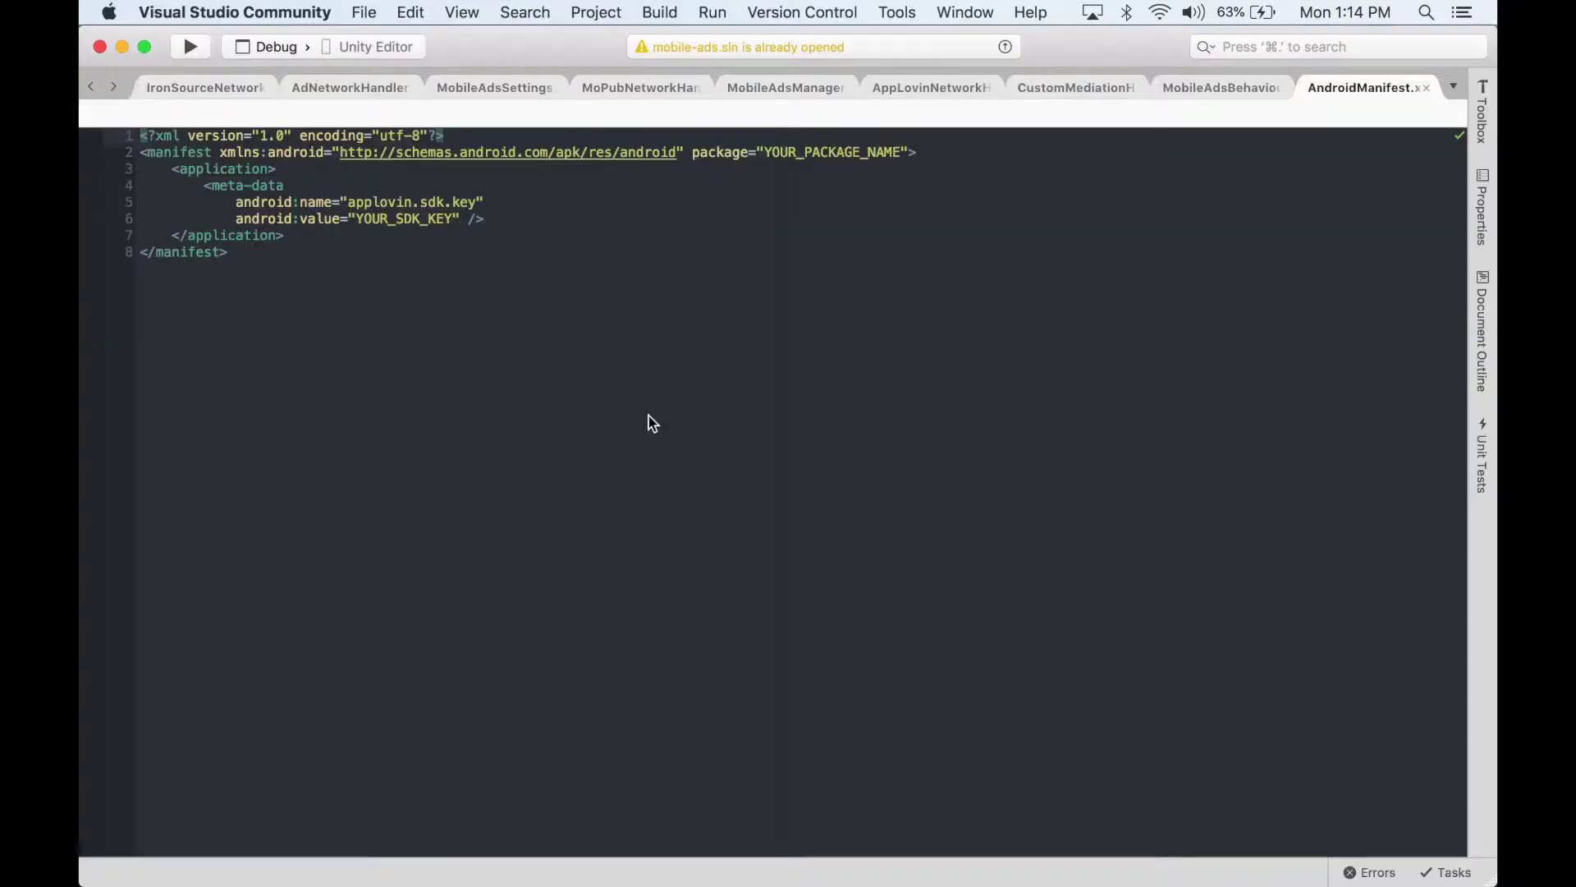
drag(354, 220, 452, 223)
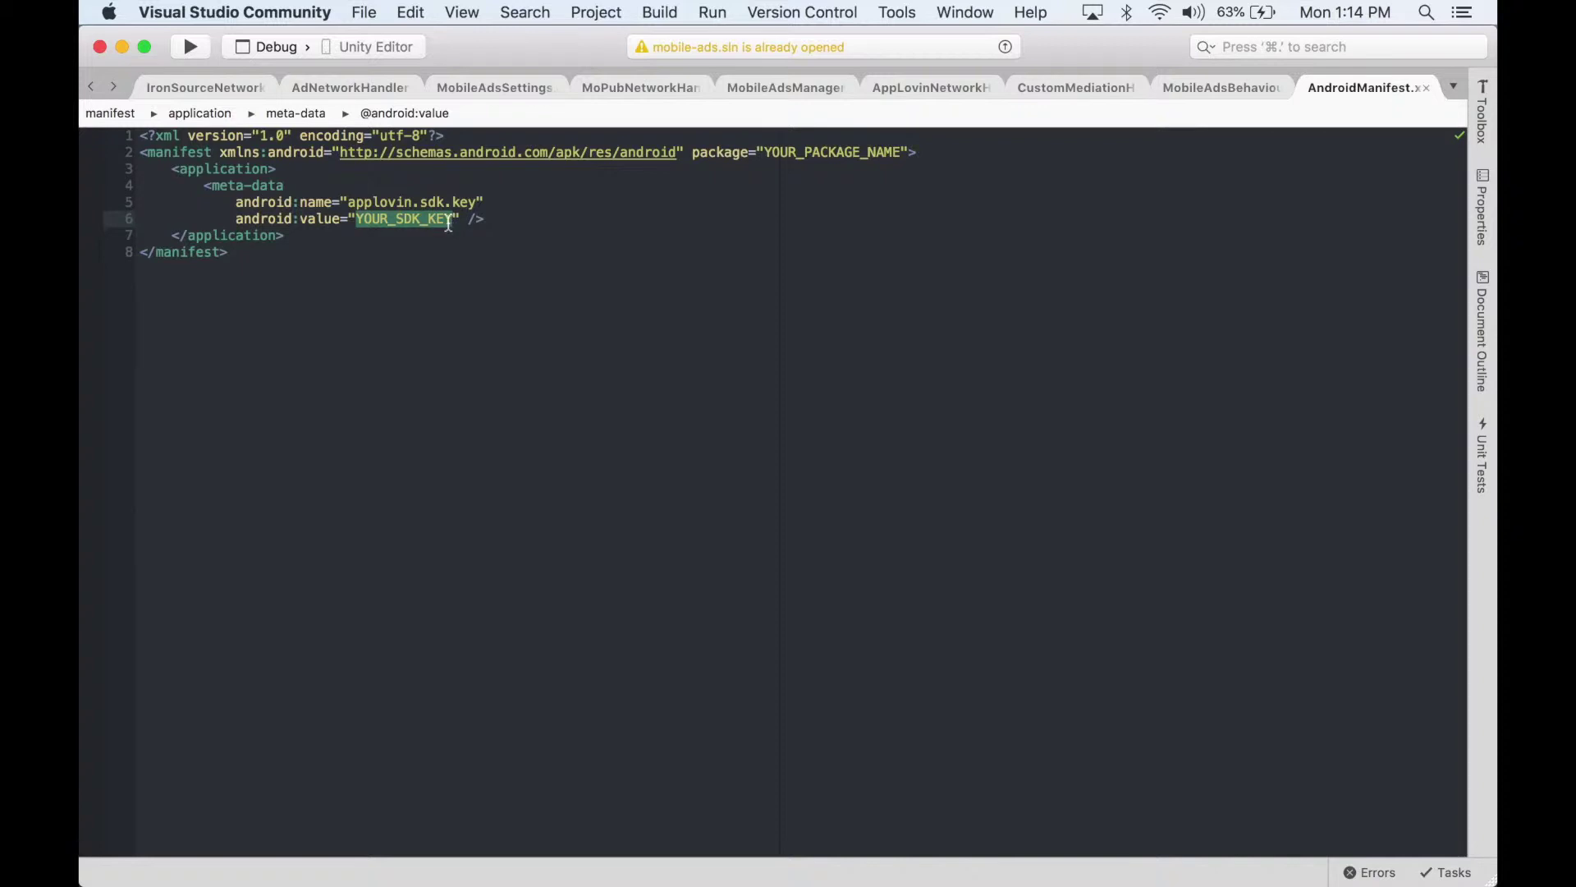
key(super+v)
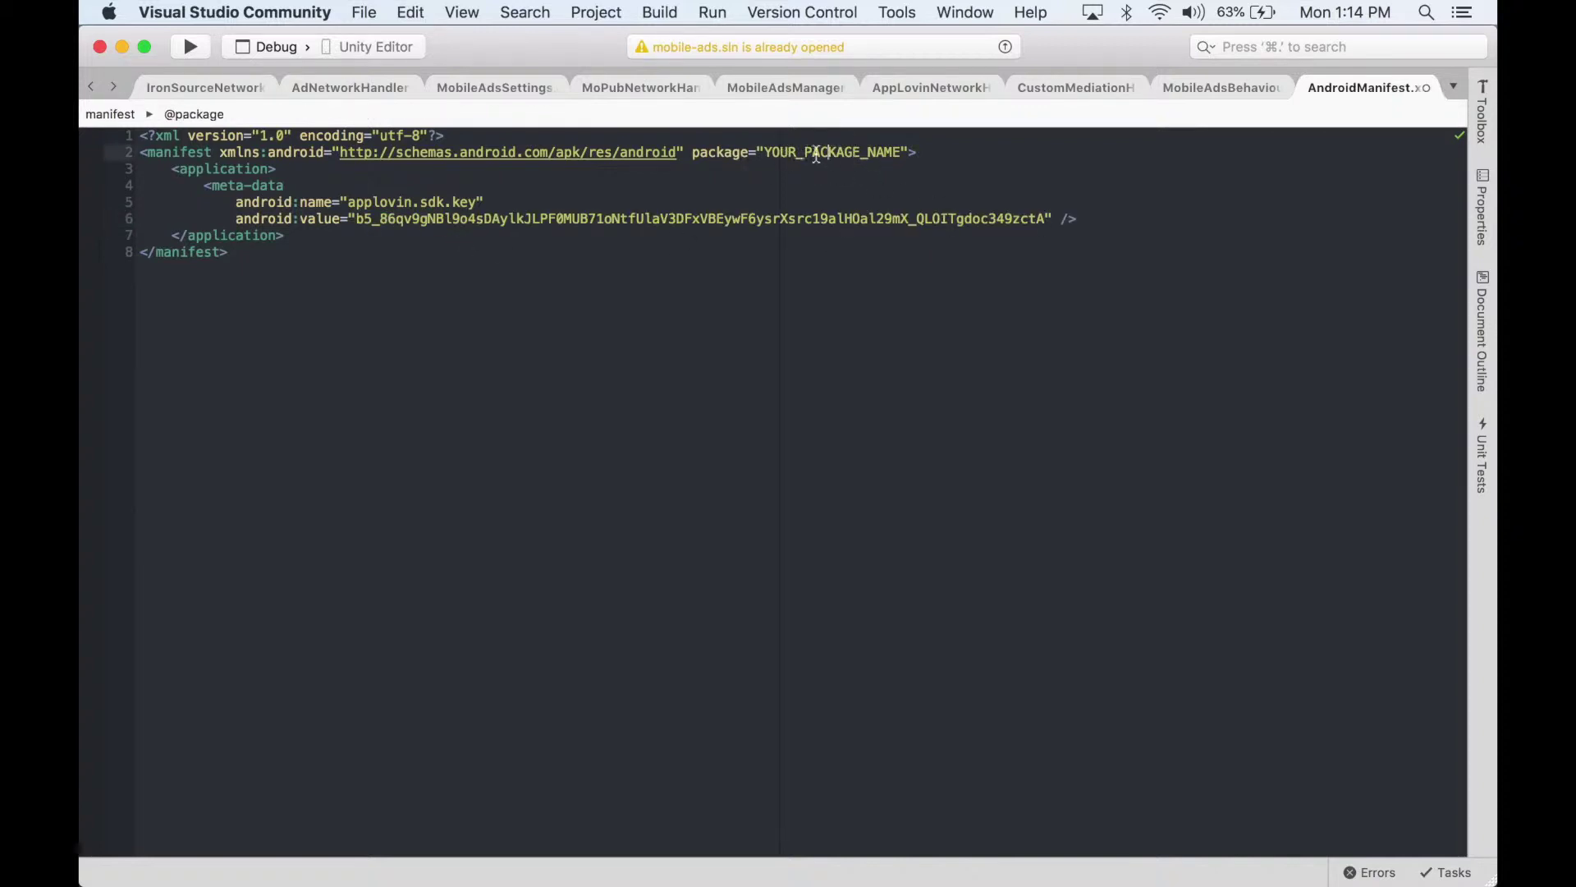
Set the manifest package to com.bbg.testads, save it, and return to the documentation.
double_click(819, 152)
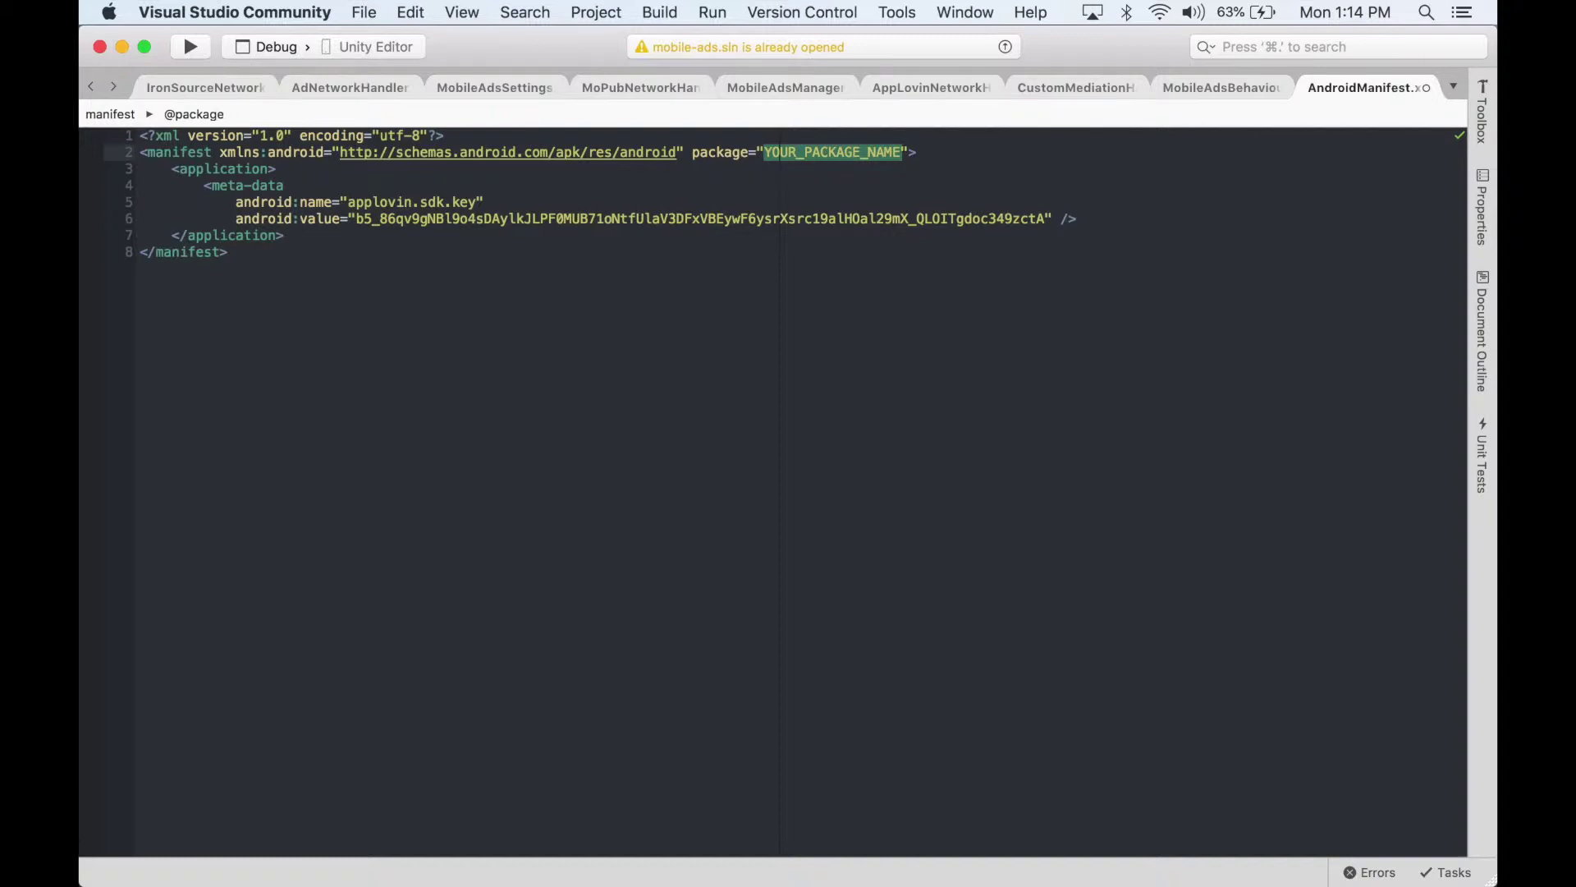
text(com.)
text(bbg.testa)
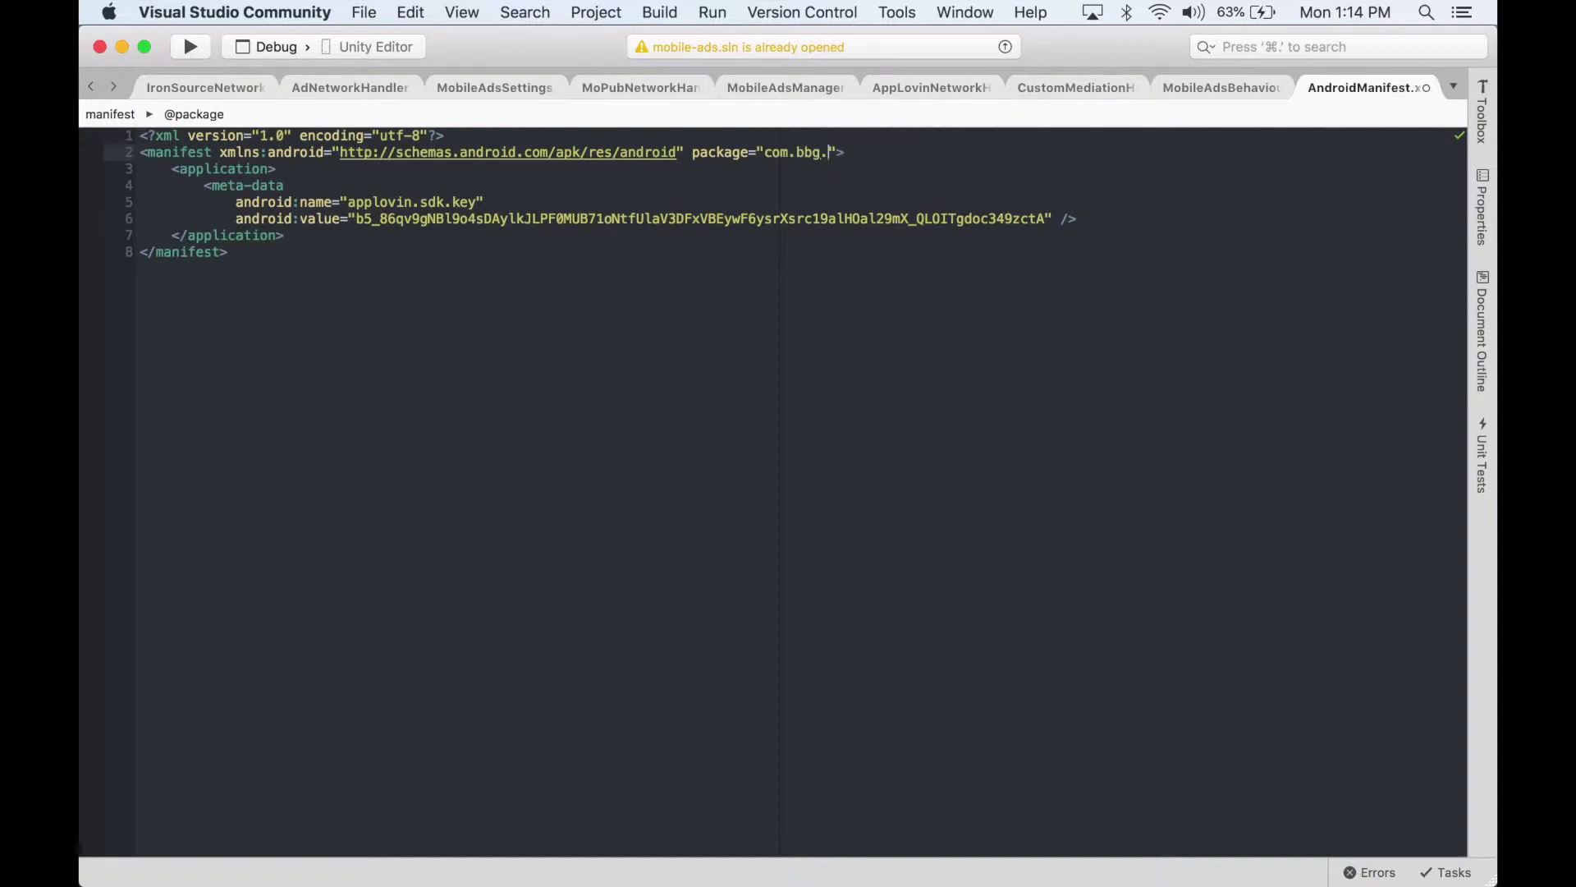
text(ds)
key(super+s)
mouse_move(720, 884)
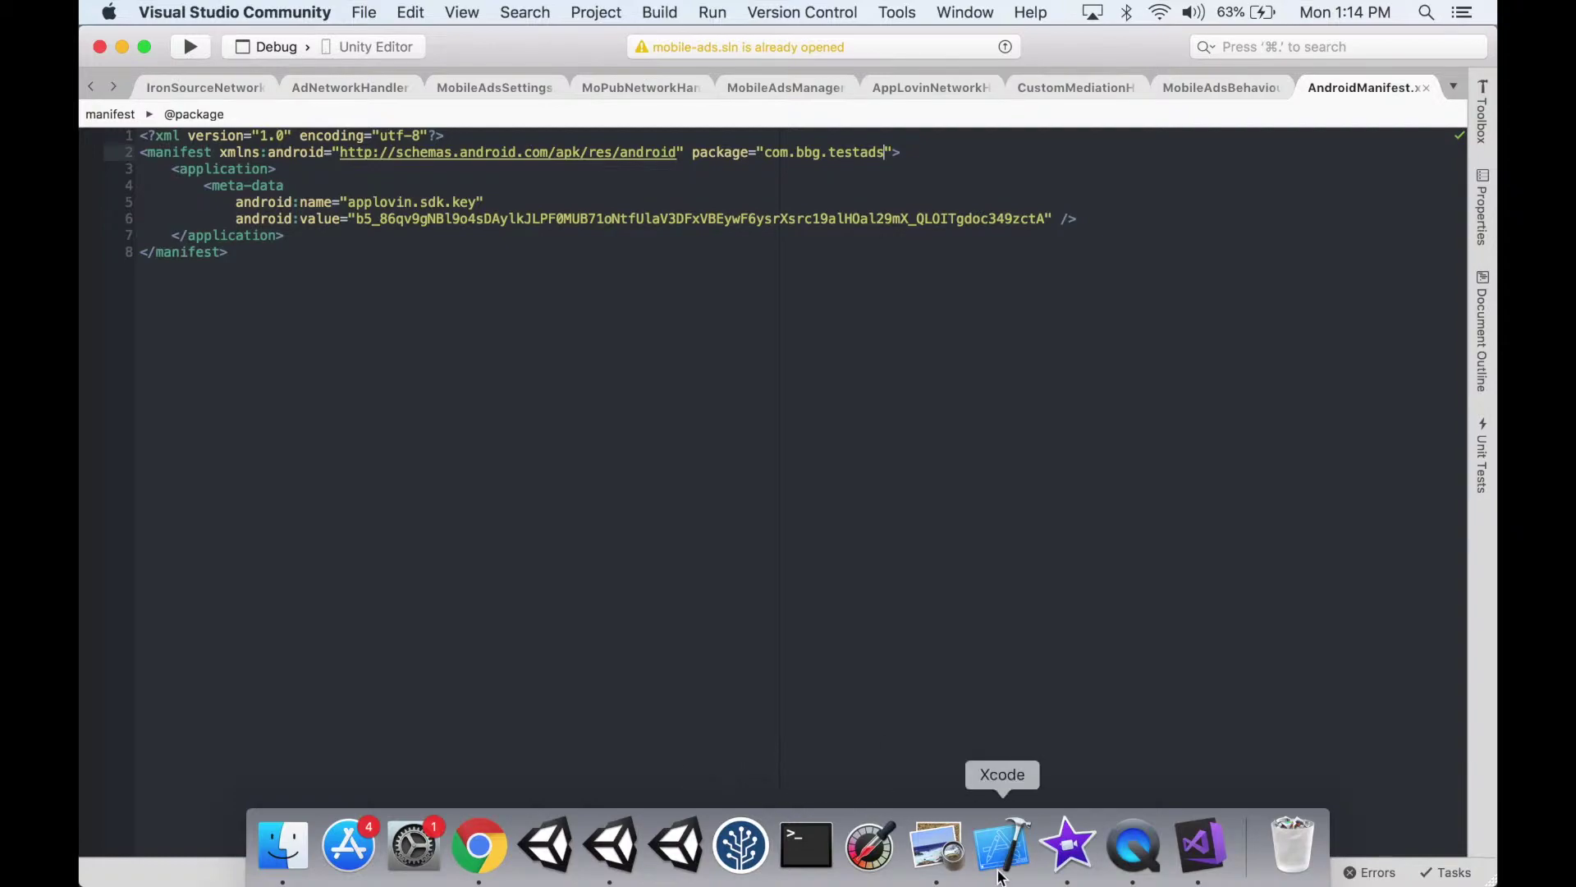
click(920, 854)
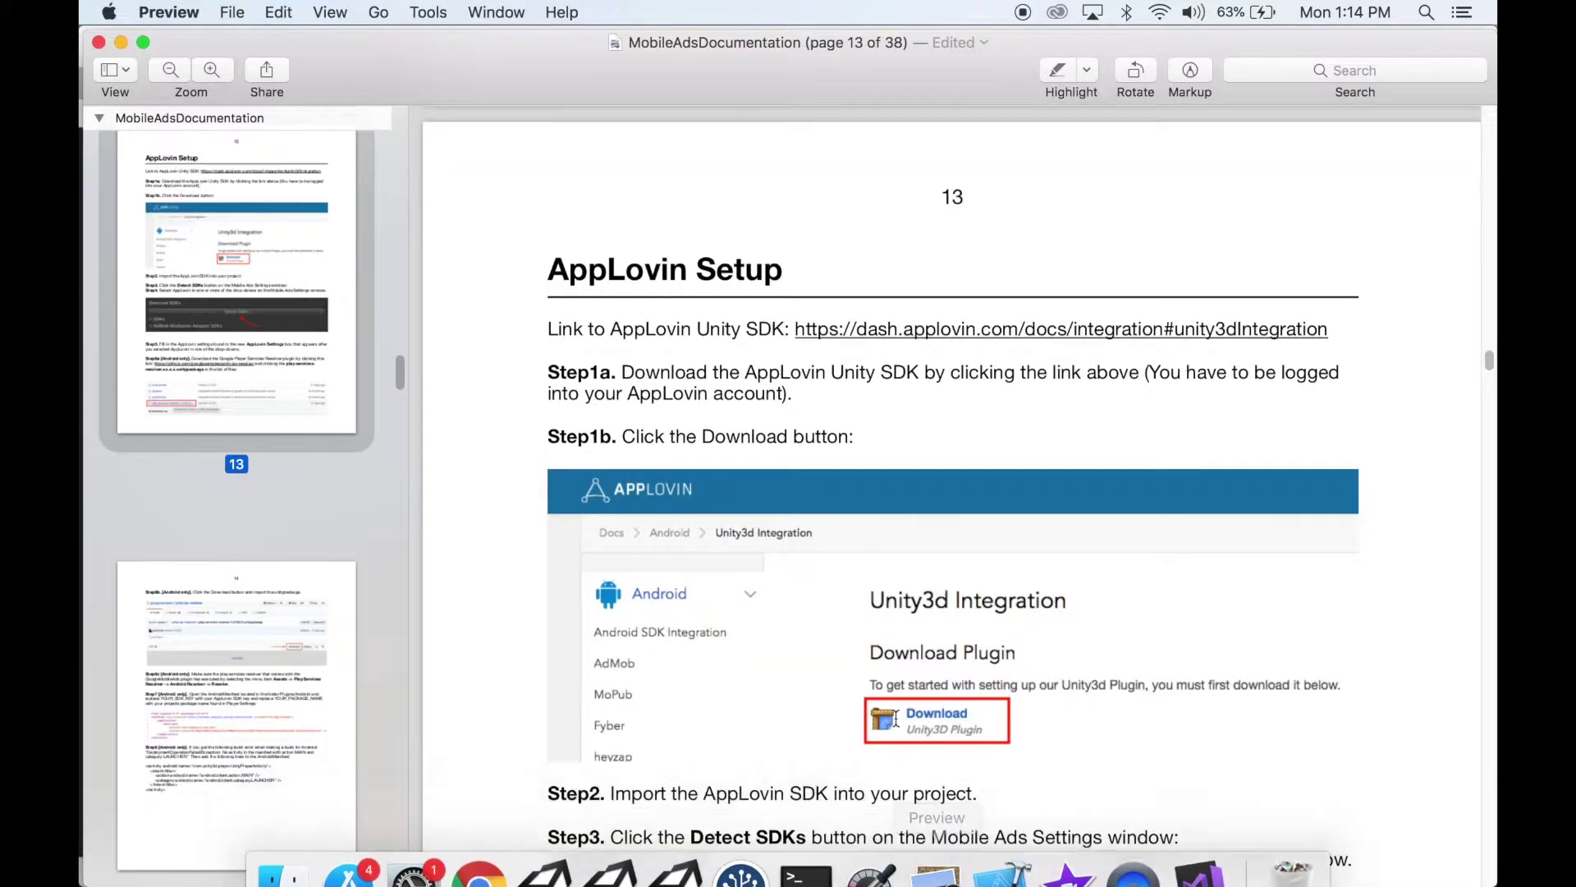
Copy the Step8 launcher activity block on page 14 and return to Visual Studio.
scroll(872, 694, down, 15)
scroll(871, 693, down, 15)
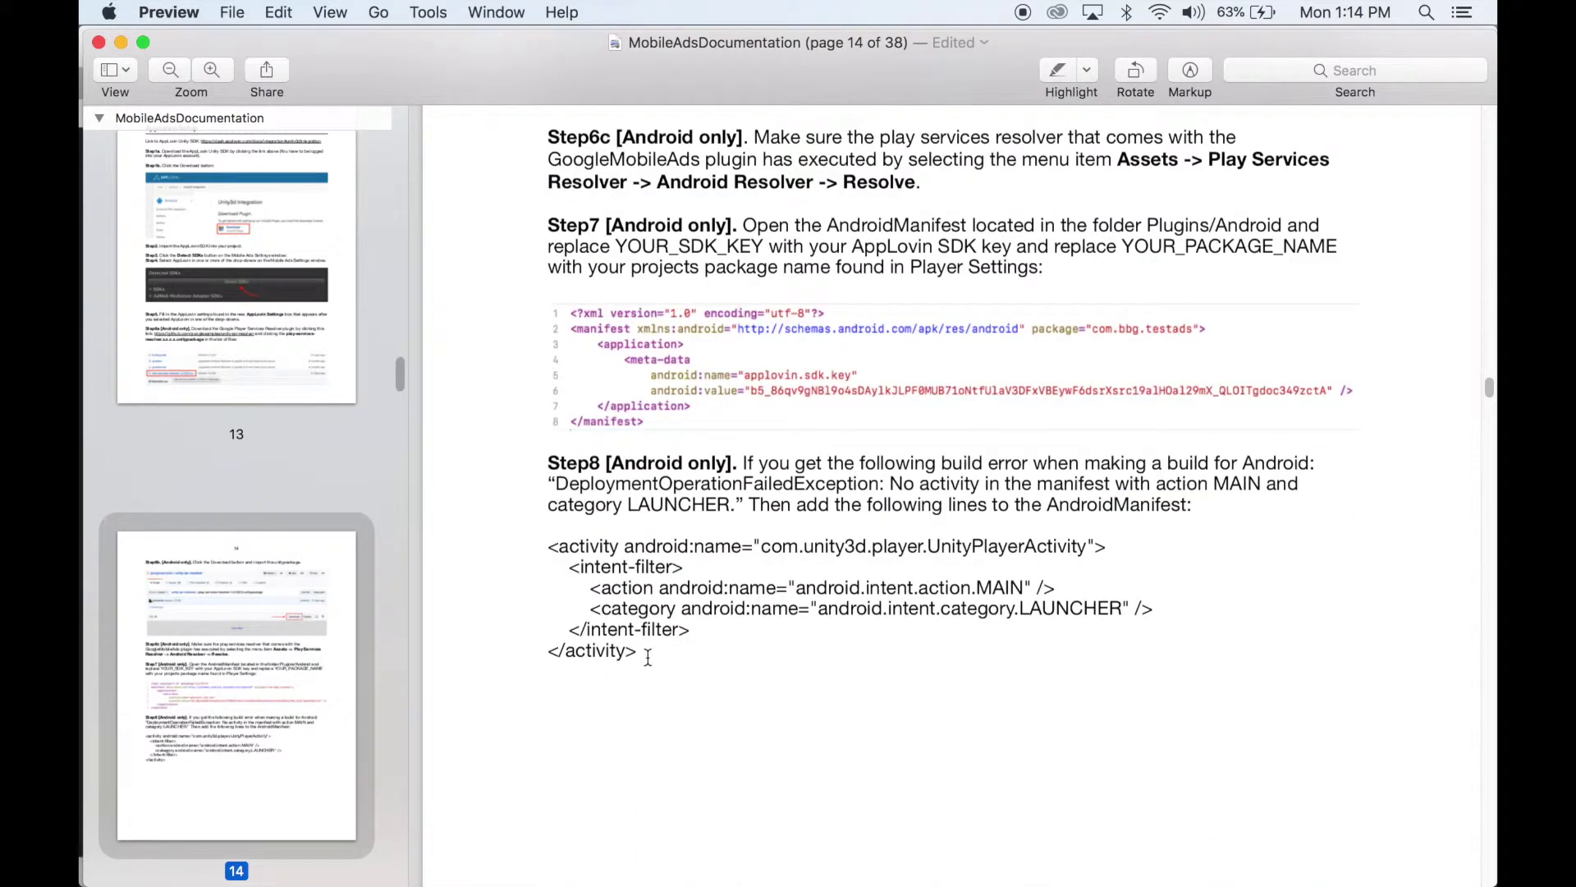
drag(640, 654, 540, 545)
key(super+c)
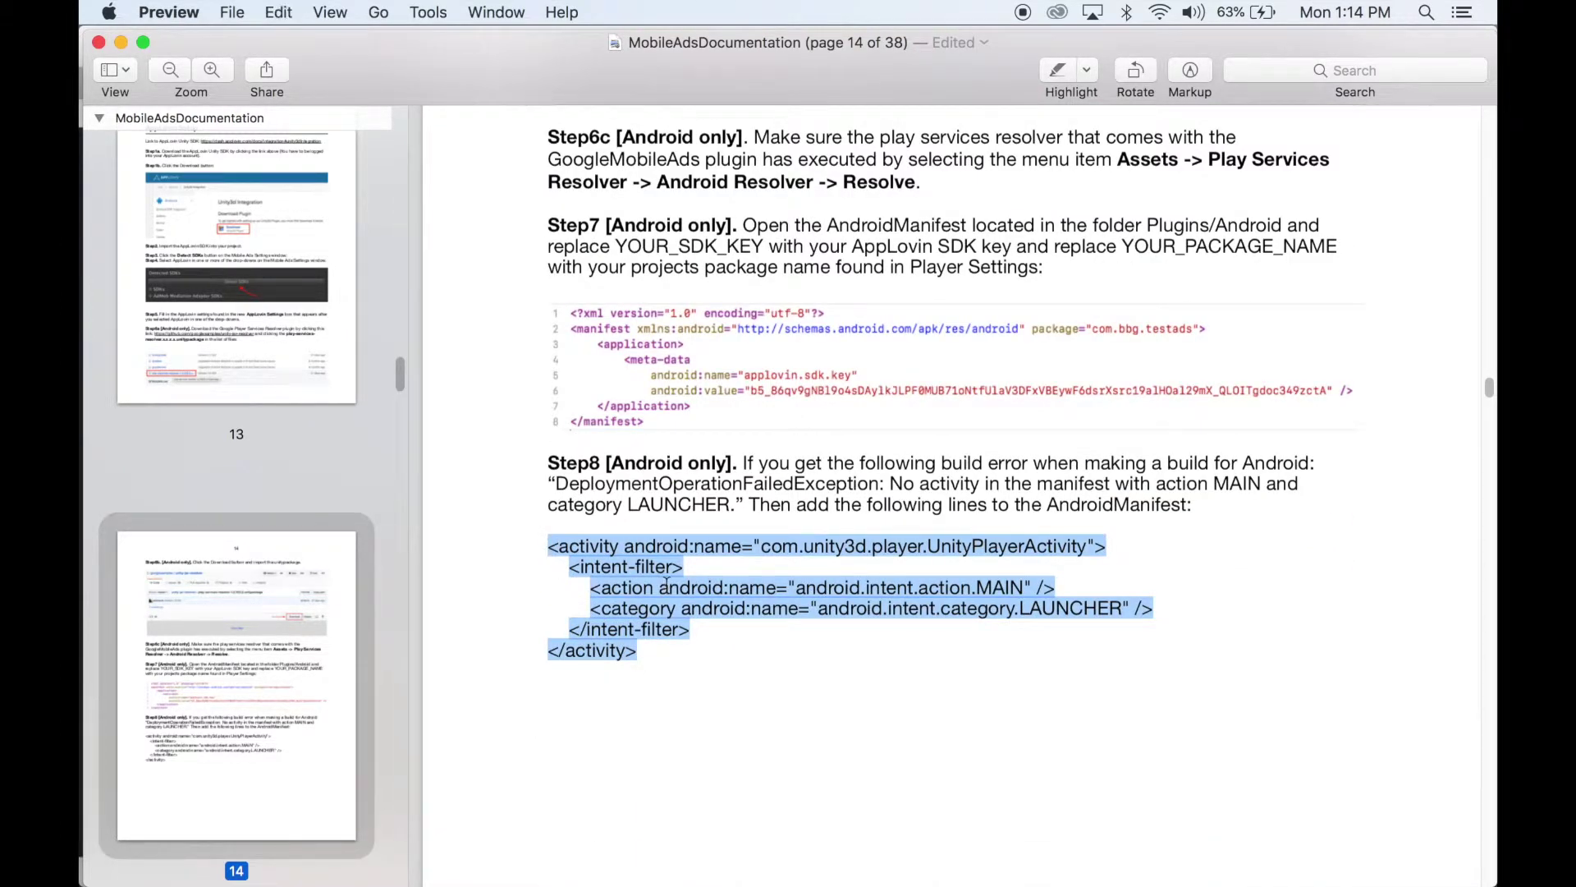
key(super+Tab)
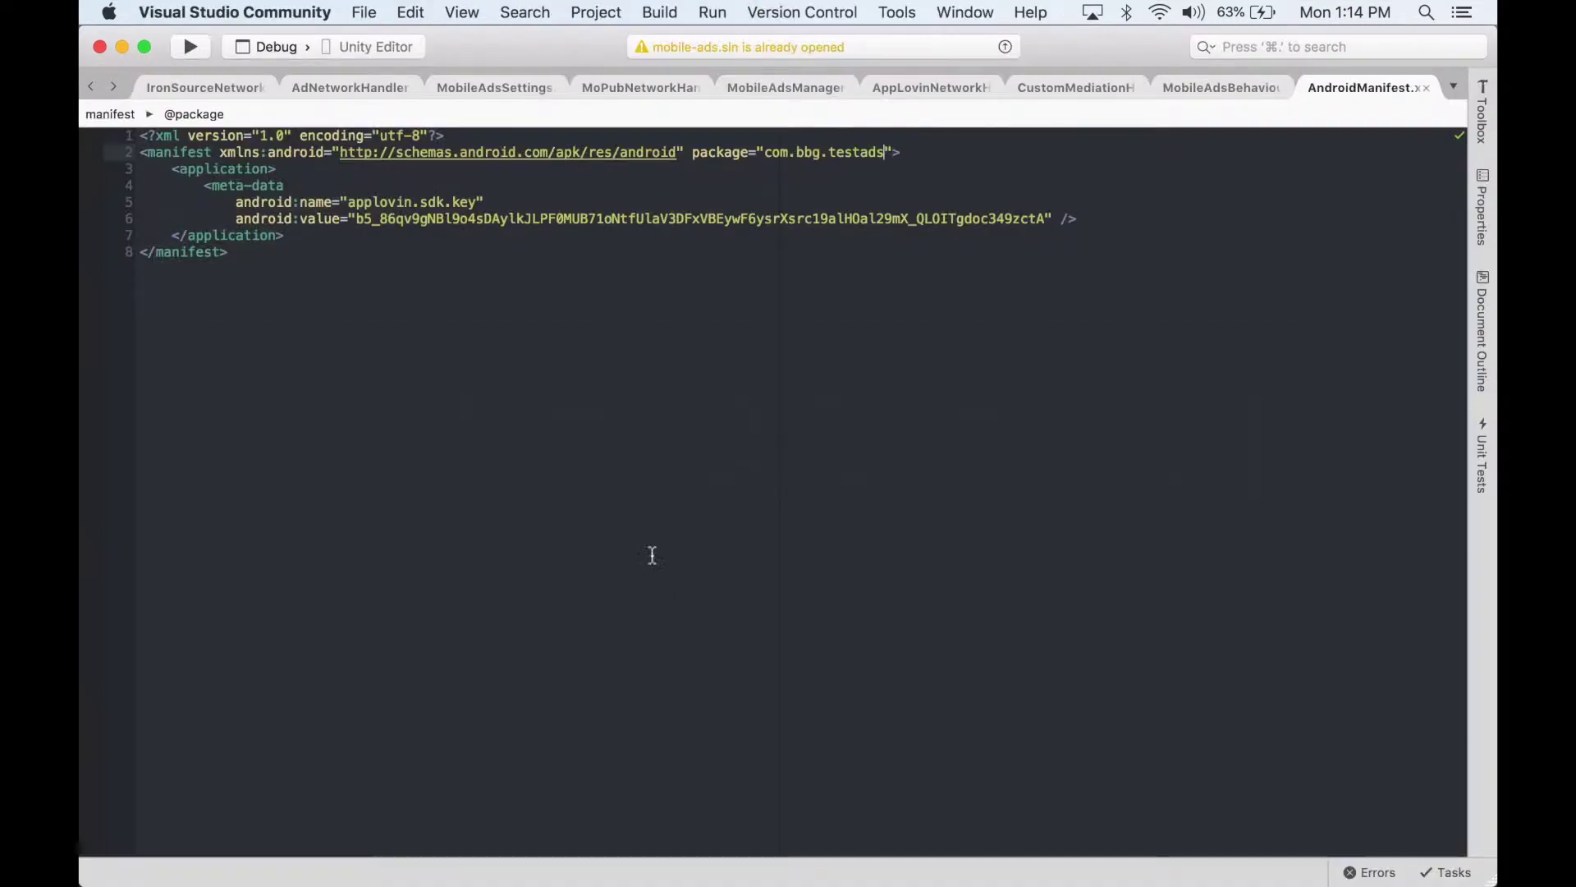
Paste the UnityPlayerActivity block after the <application> tag and save the manifest.
click(400, 170)
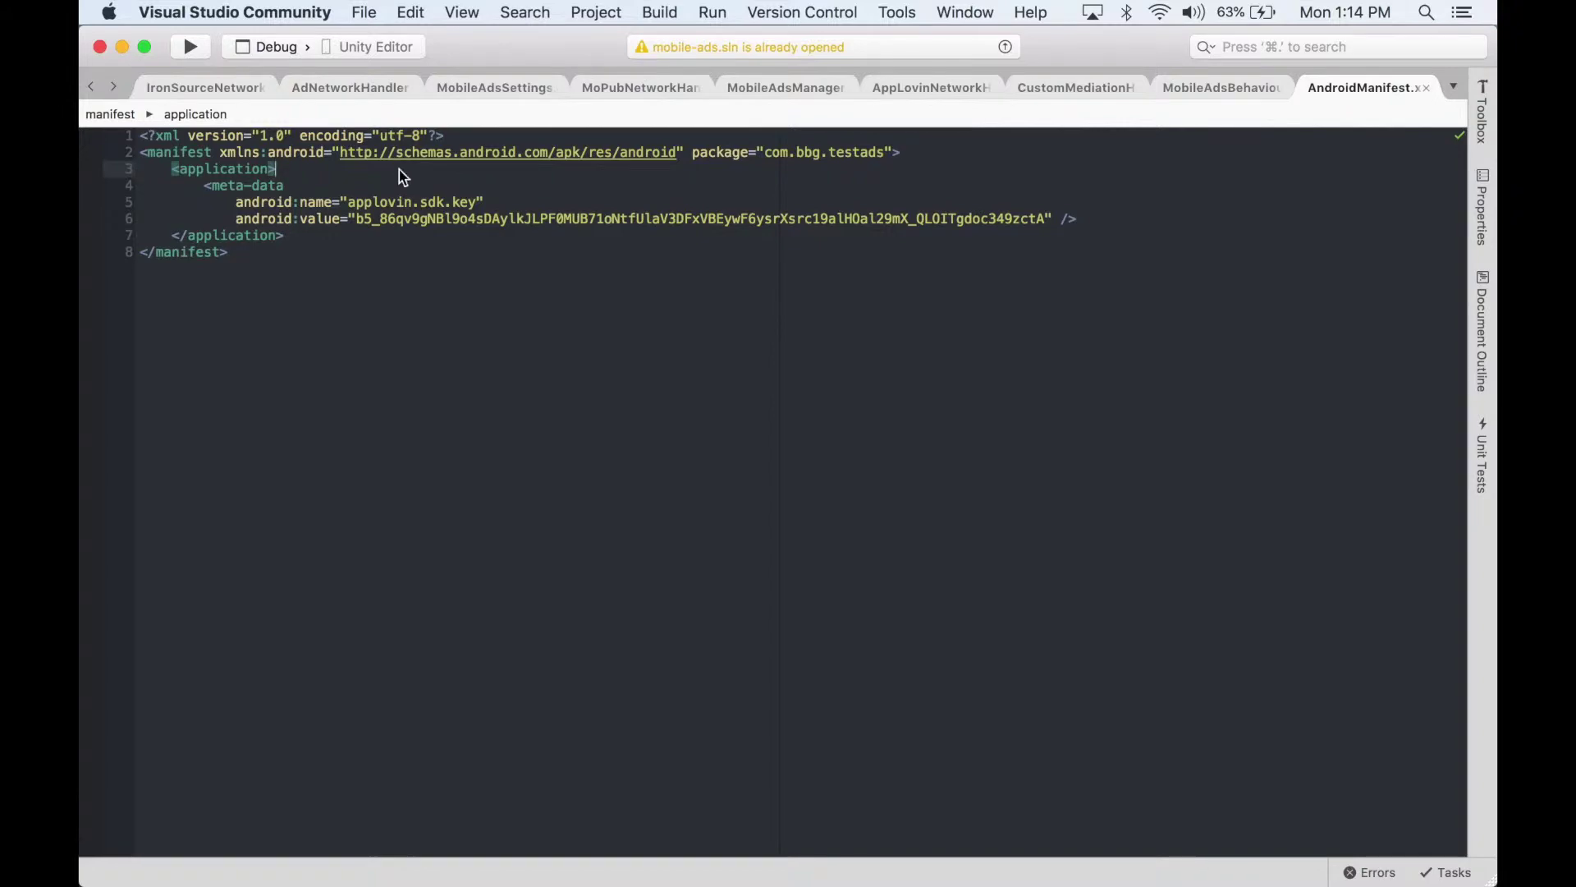
key(super+v)
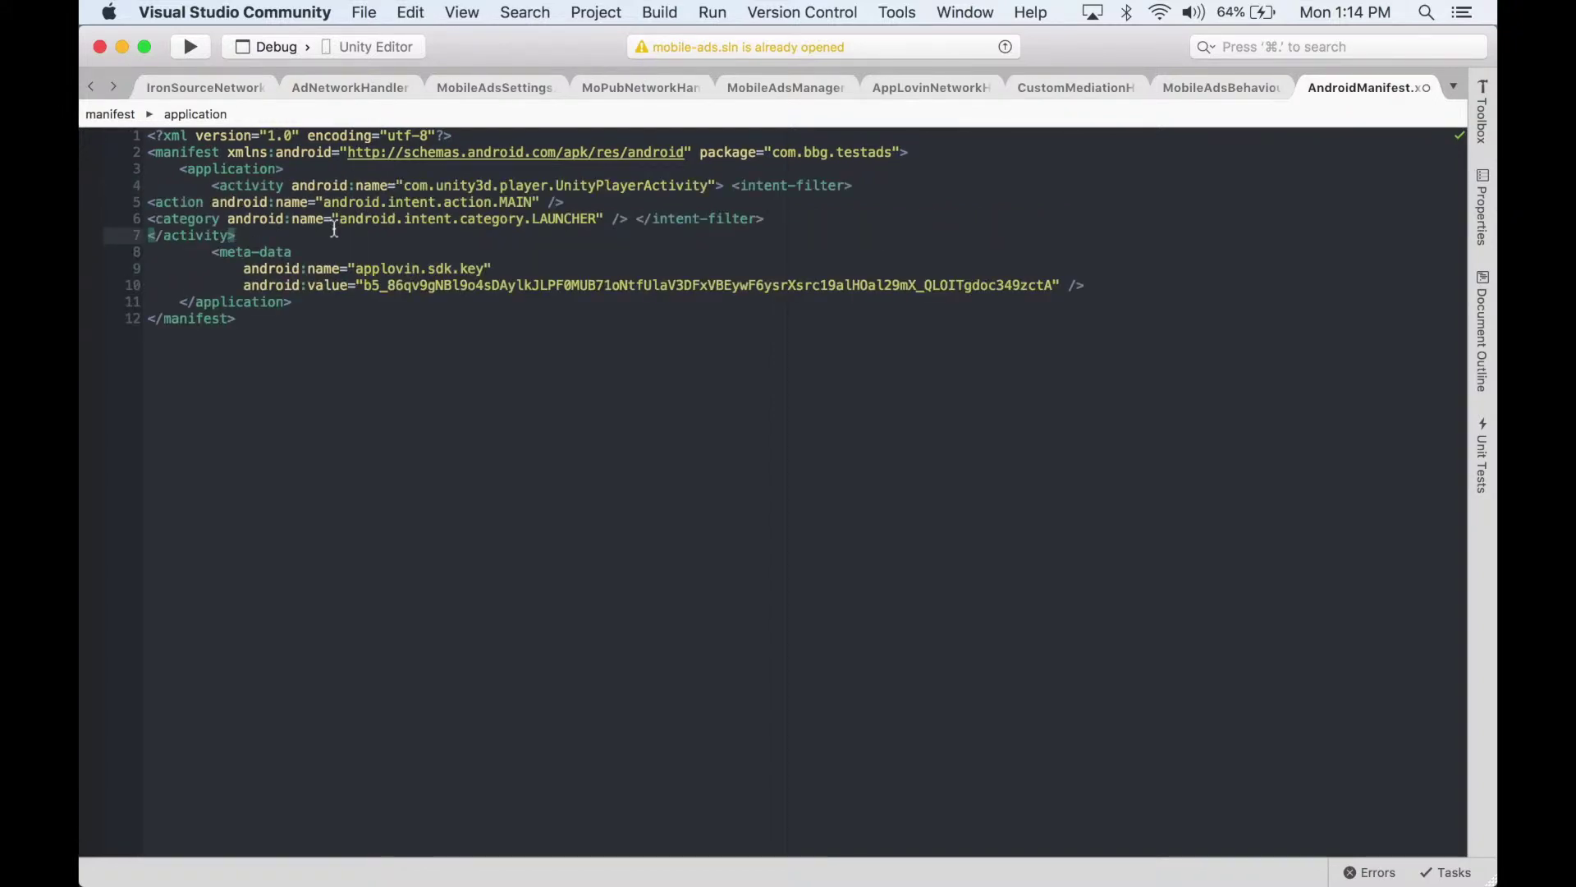
key(super+s)
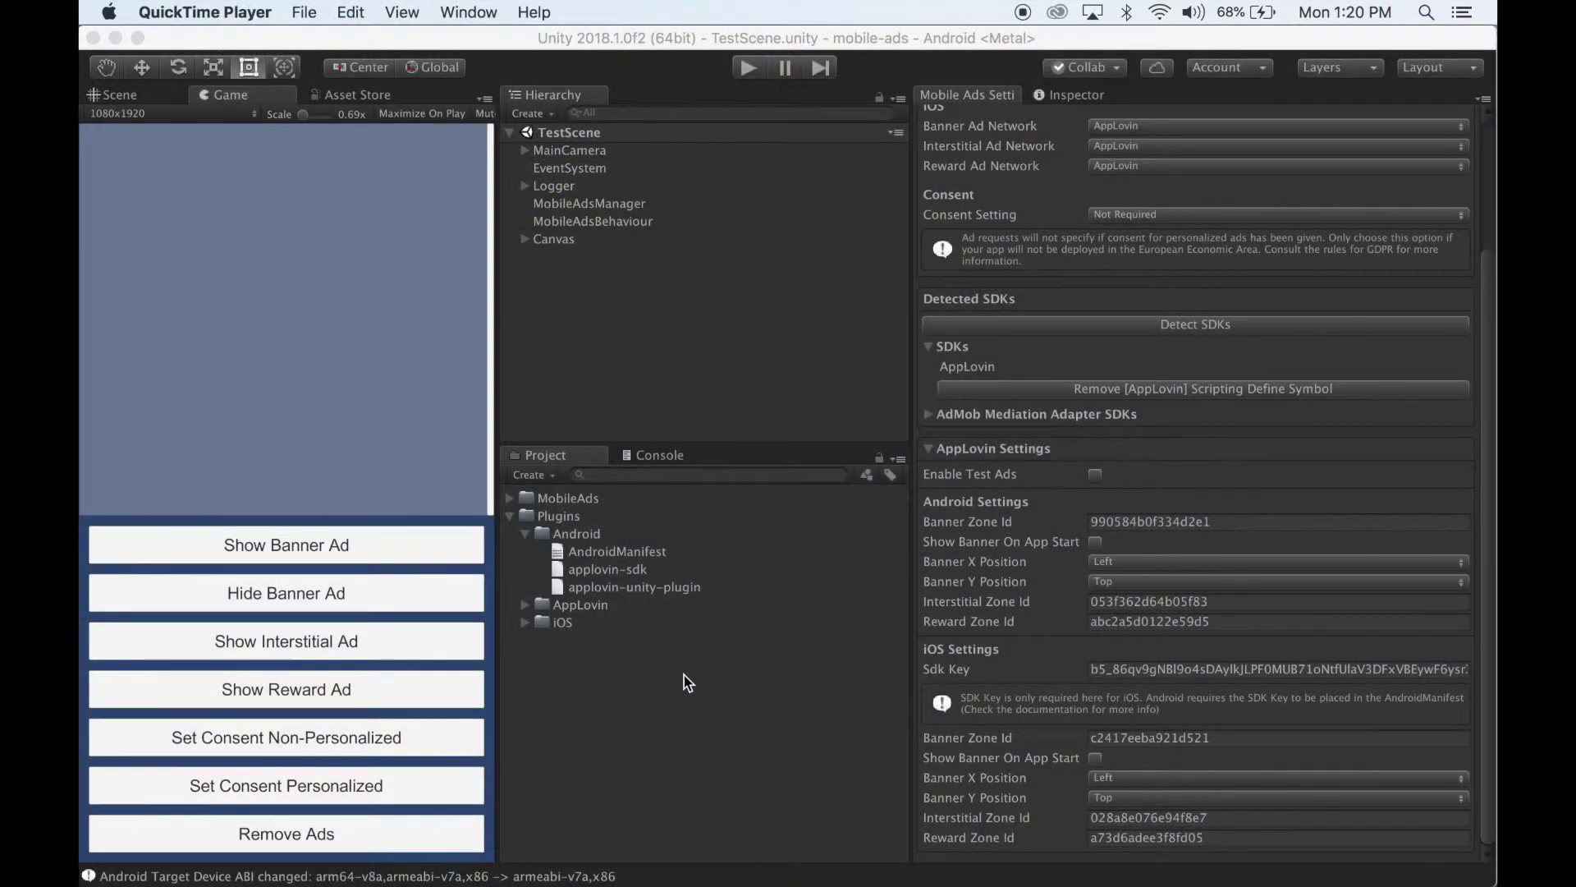
Bring Preview's documentation forward to Step6a on page 13, showing the resolver repository link.
click(951, 864)
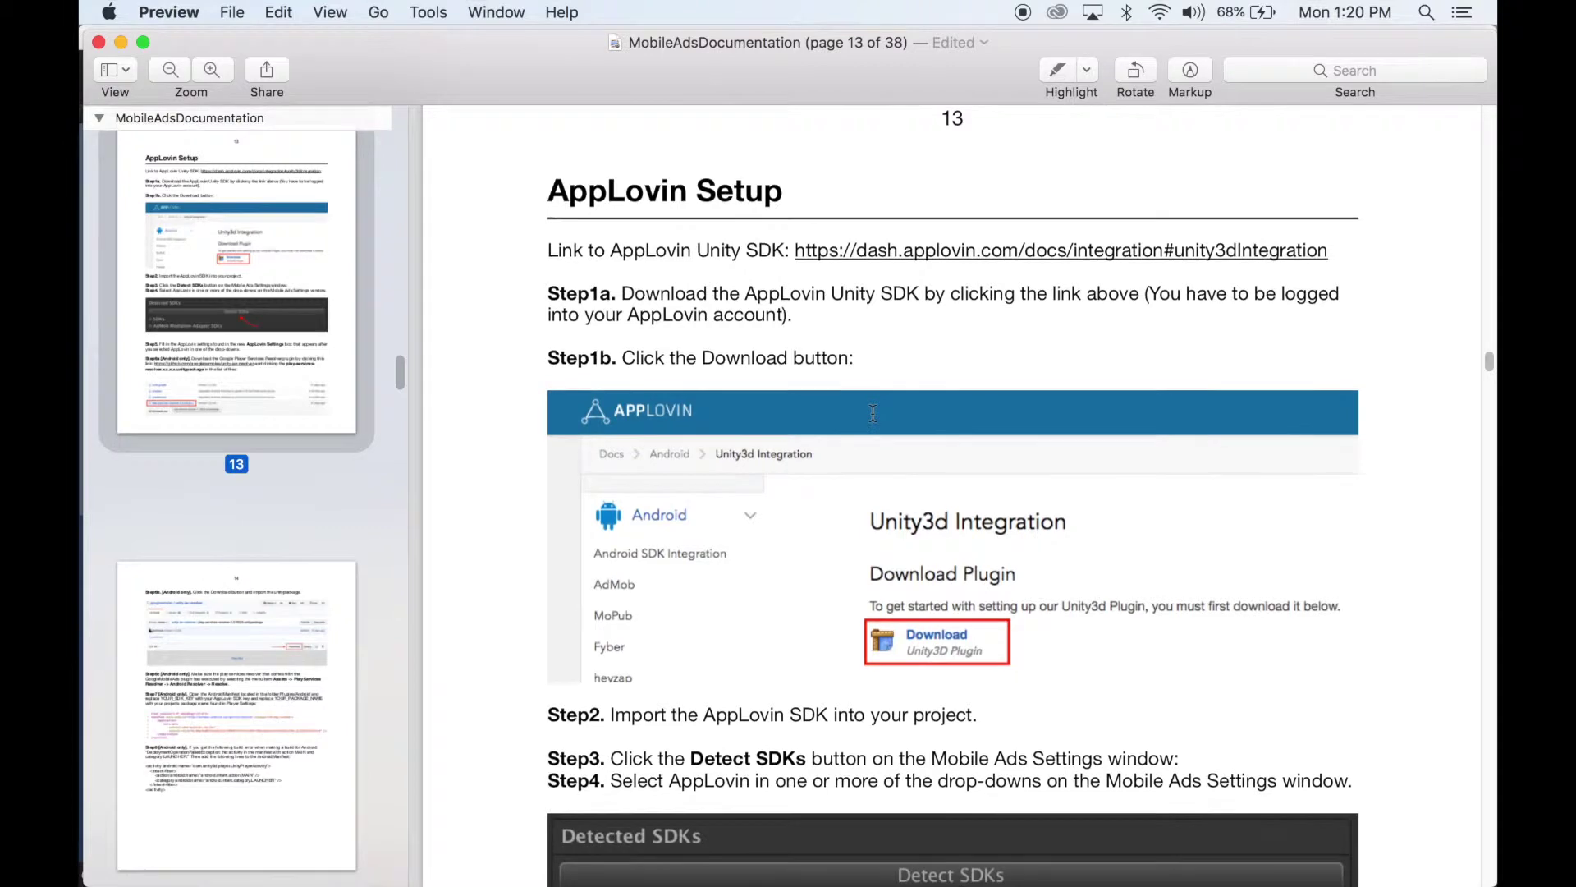
scroll(873, 413, down, 2)
scroll(871, 418, down, 5)
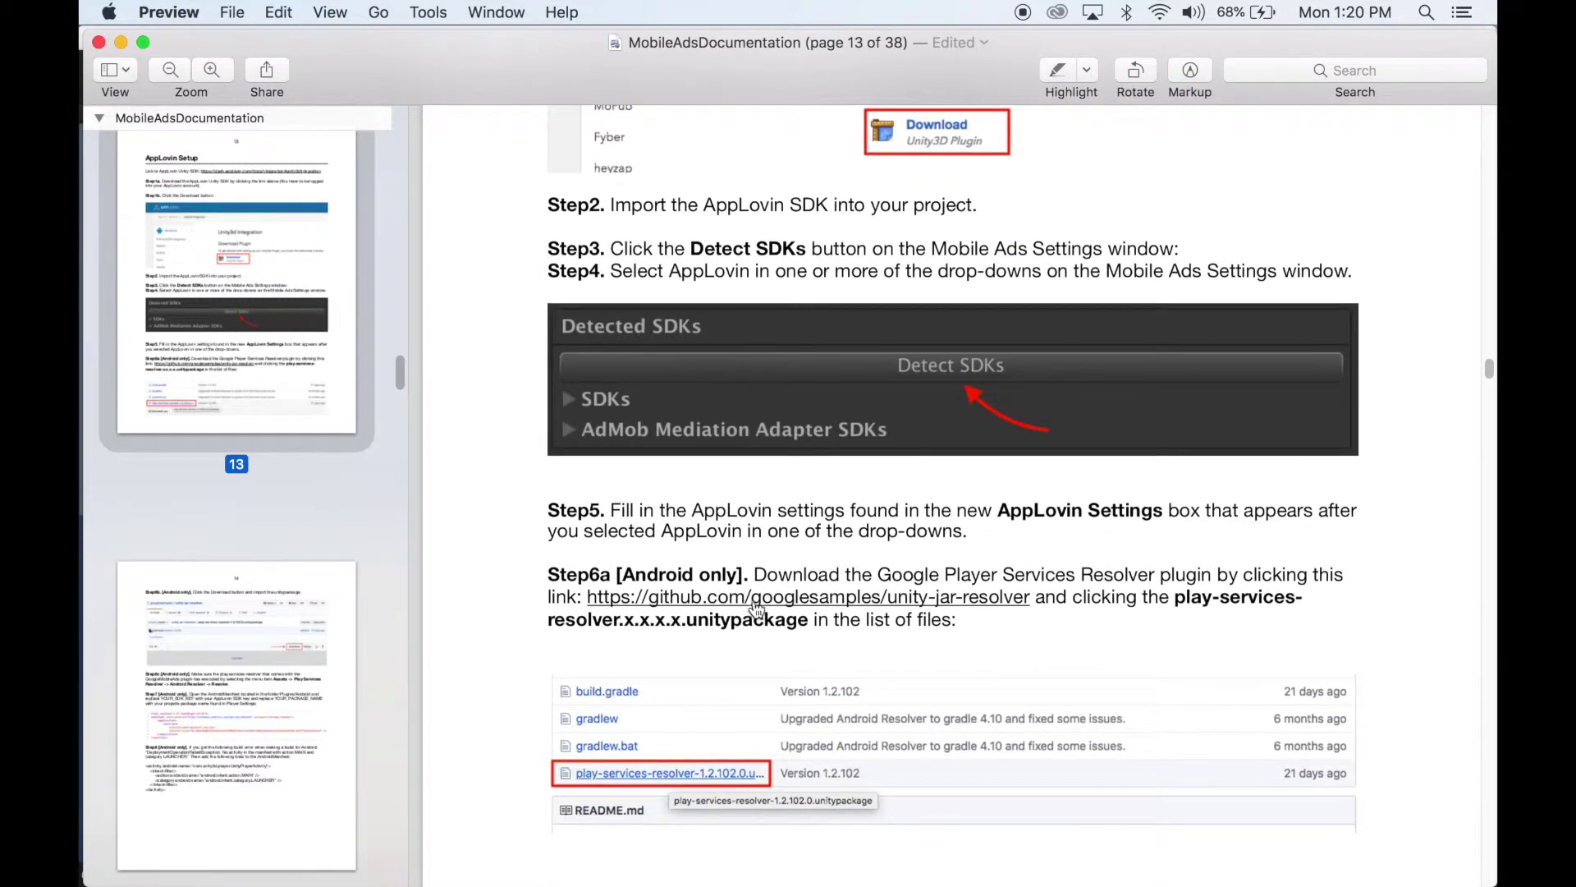
Download play-services-resolver-1.2.102.0.unitypackage from the unity-jar-resolver GitHub repo and open it in Unity.
click(927, 609)
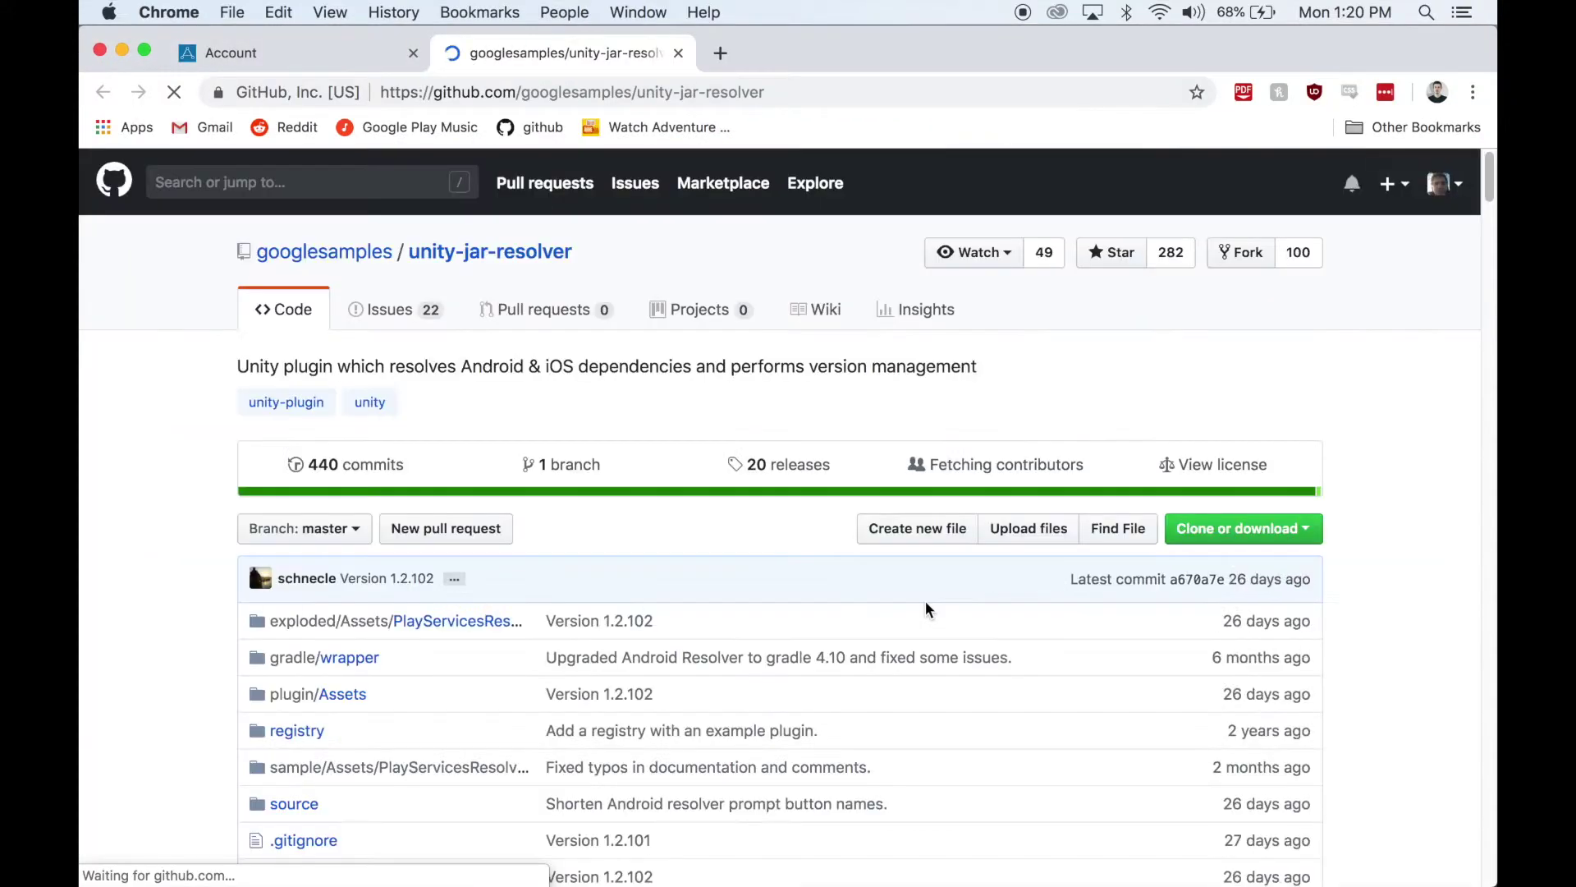
scroll(608, 579, down, 5)
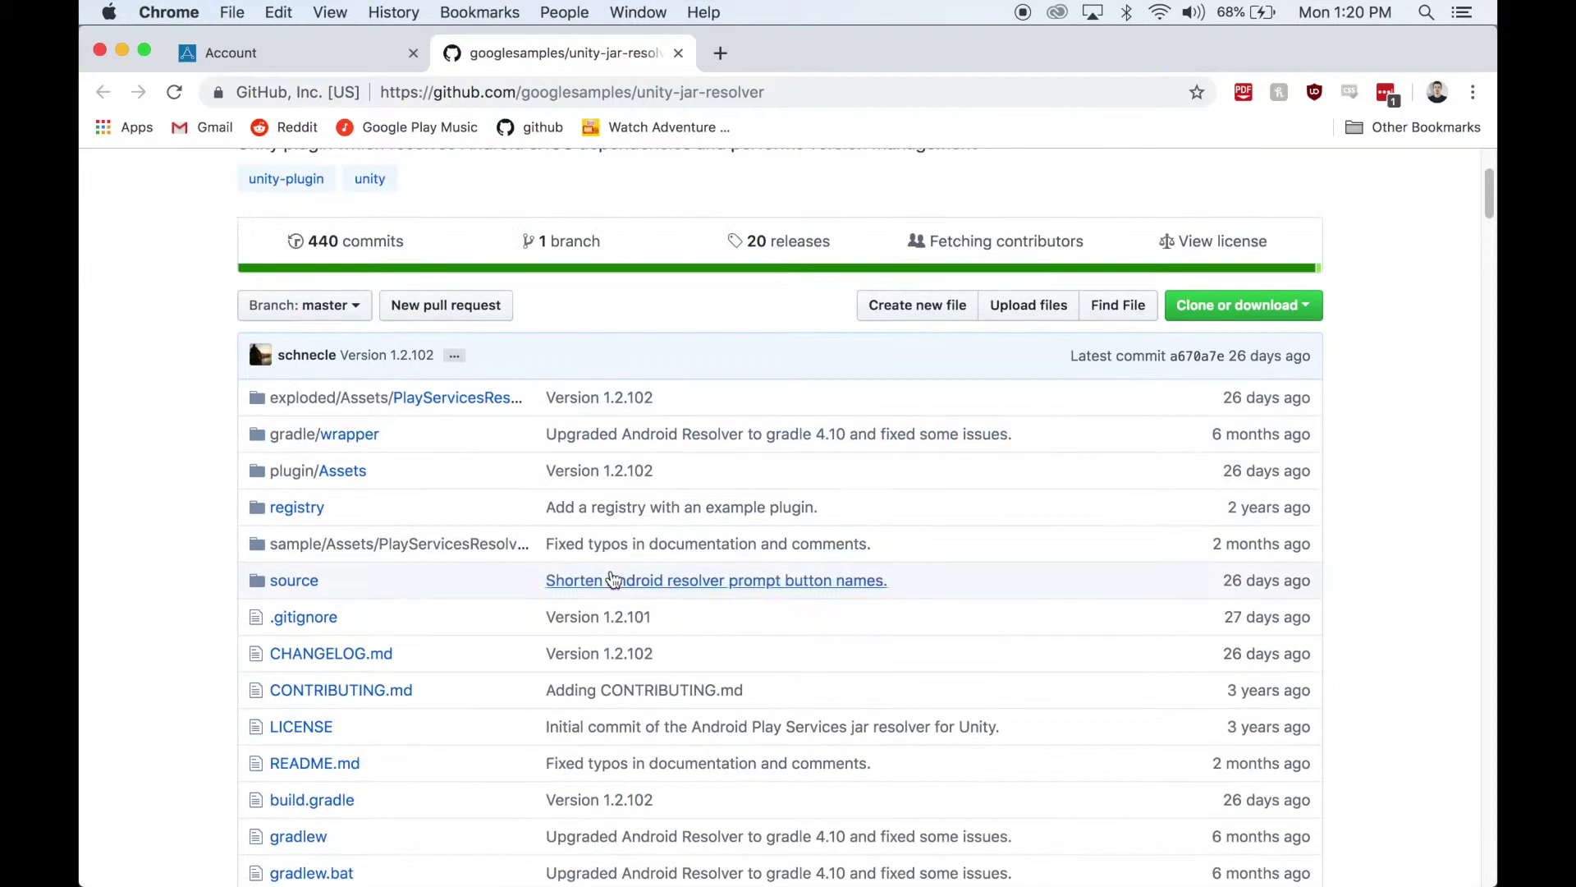
scroll(608, 579, down, 1)
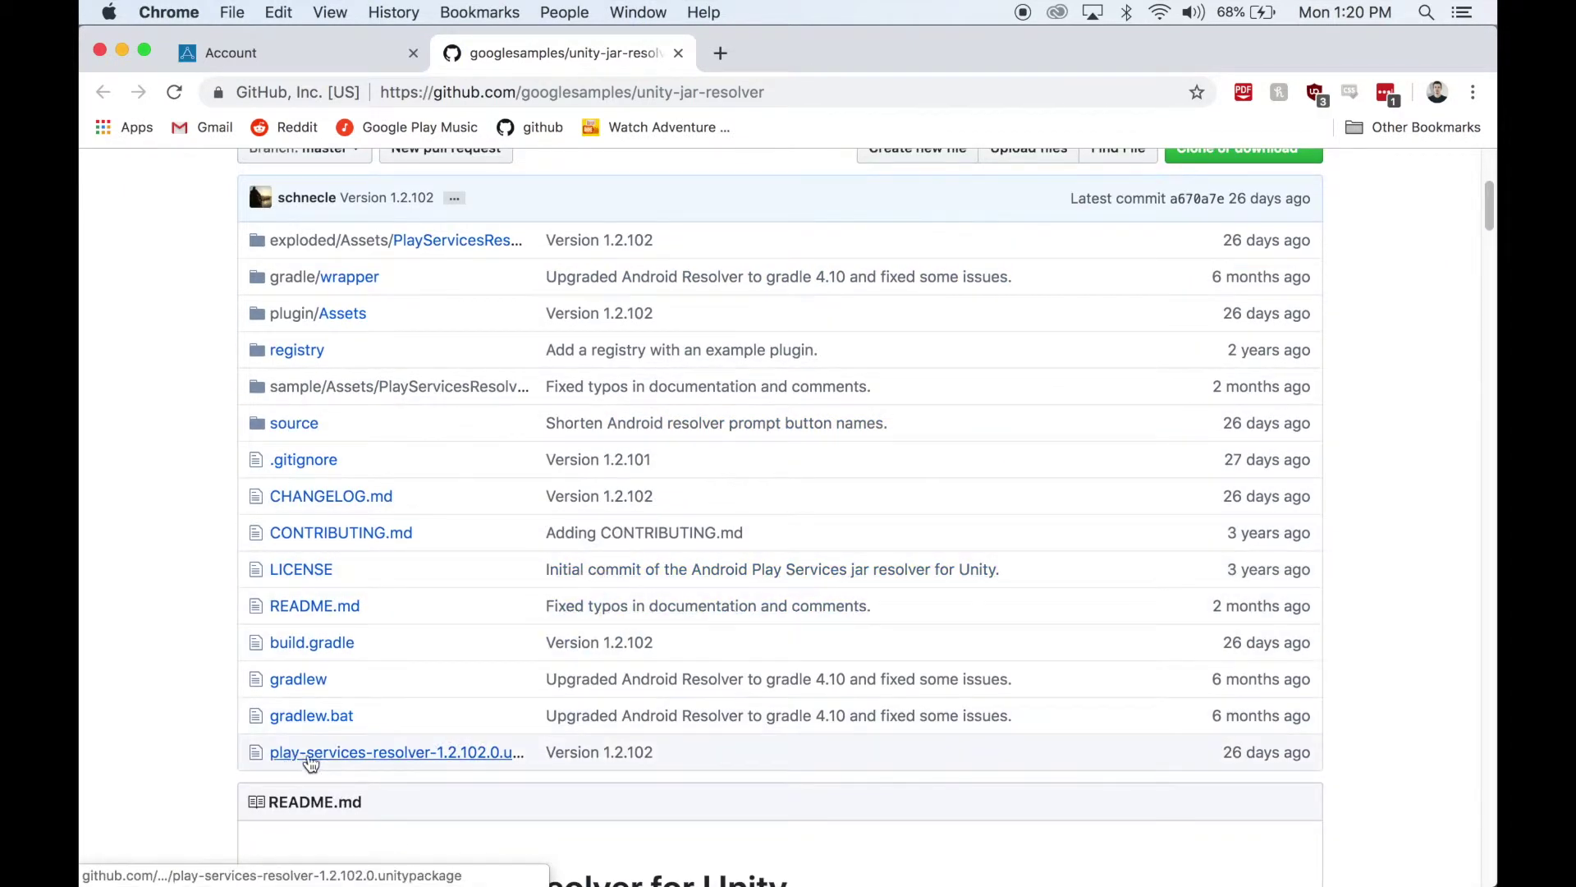
click(352, 754)
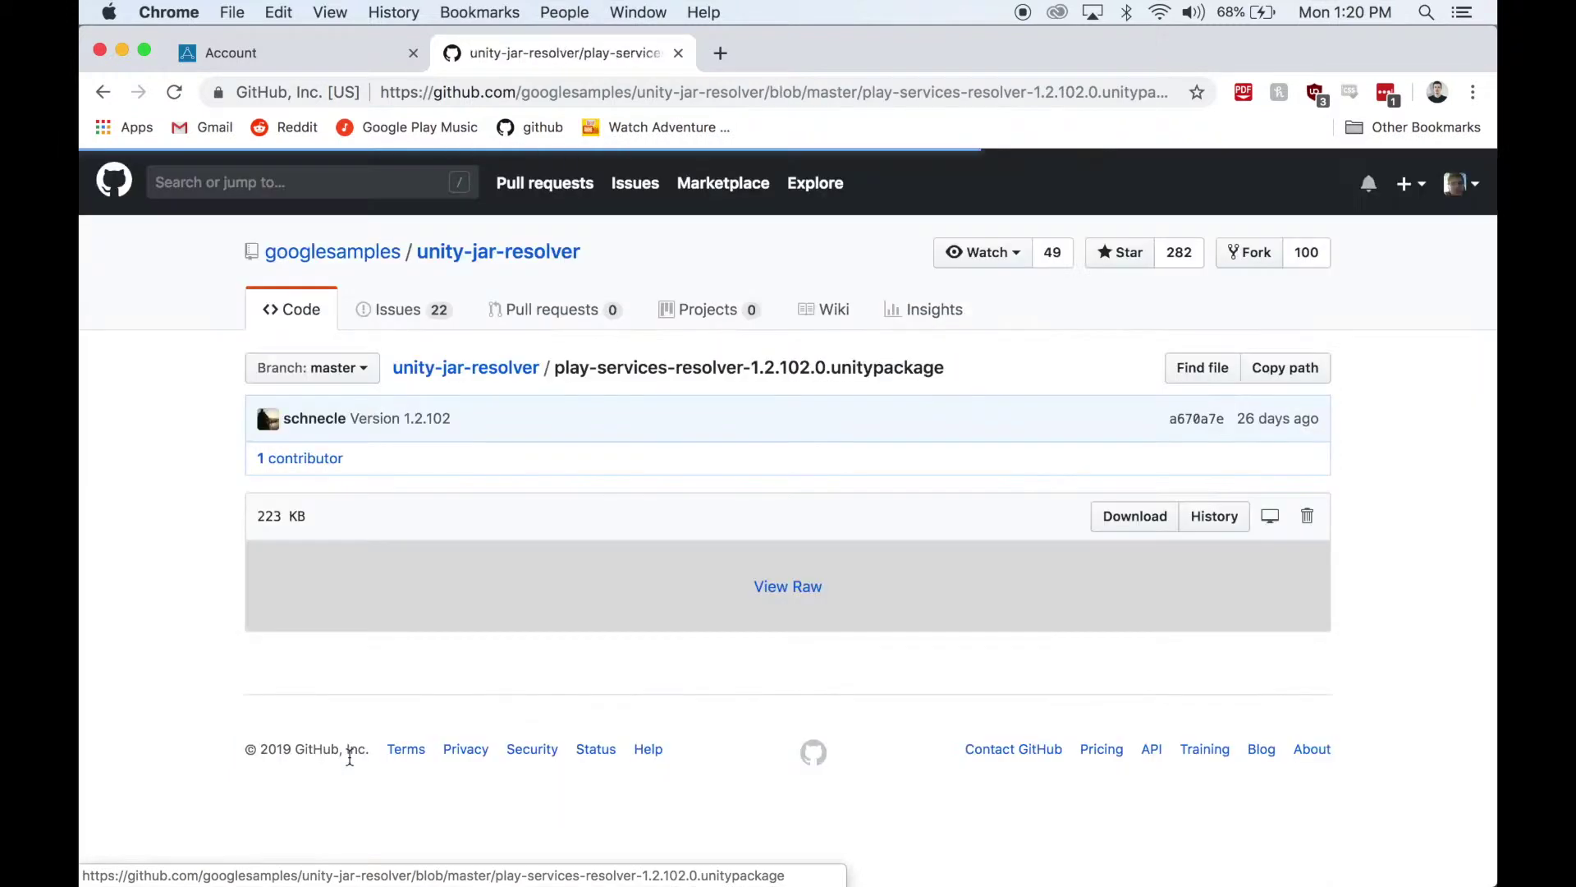
click(1139, 519)
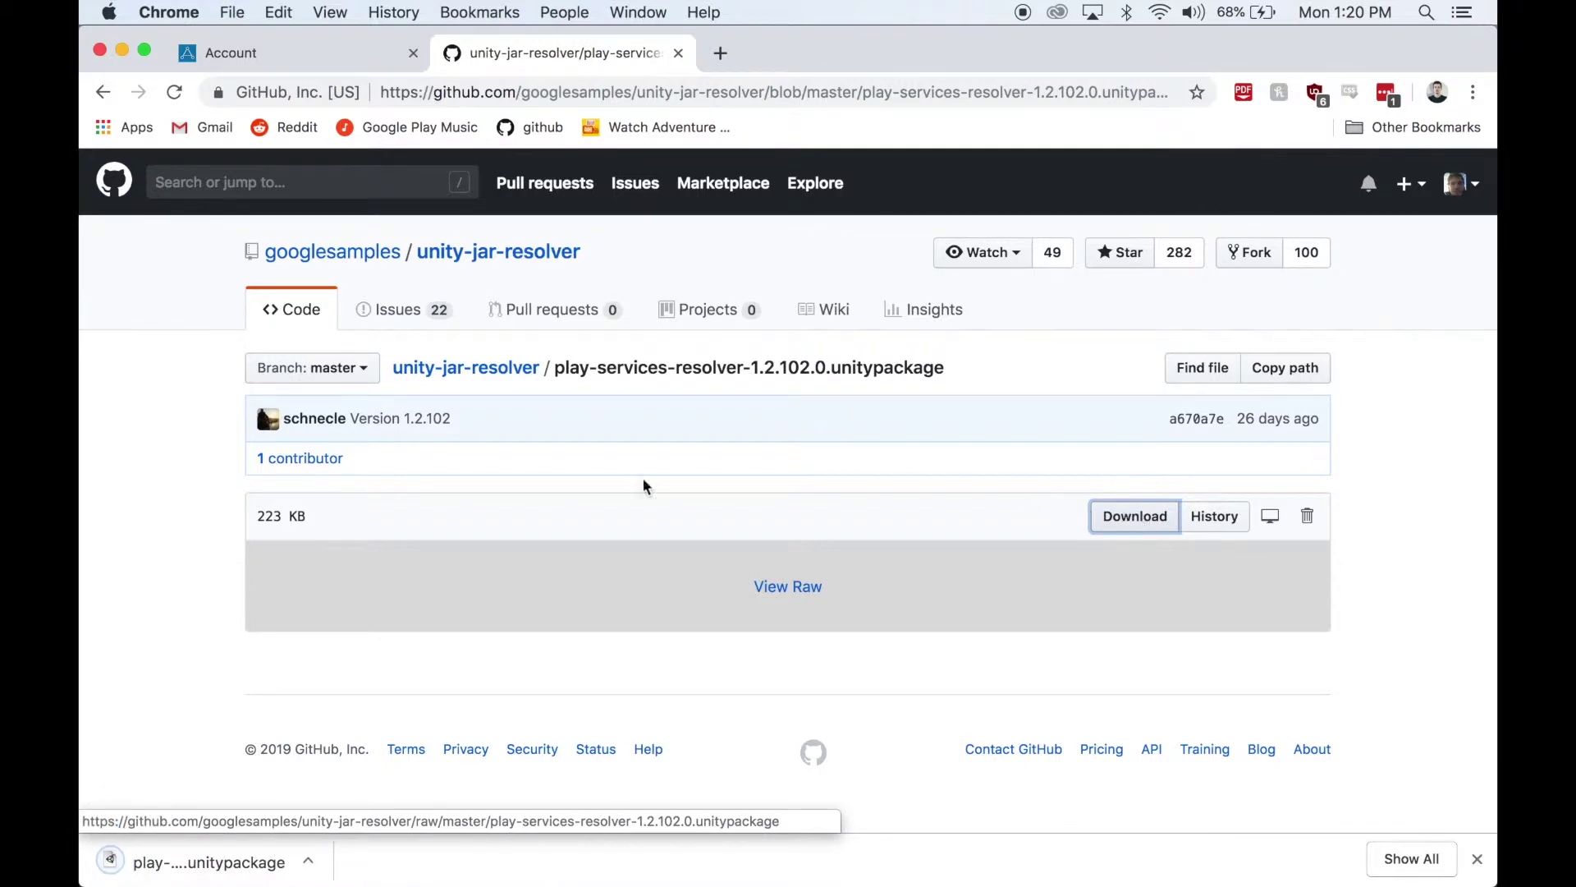
click(252, 853)
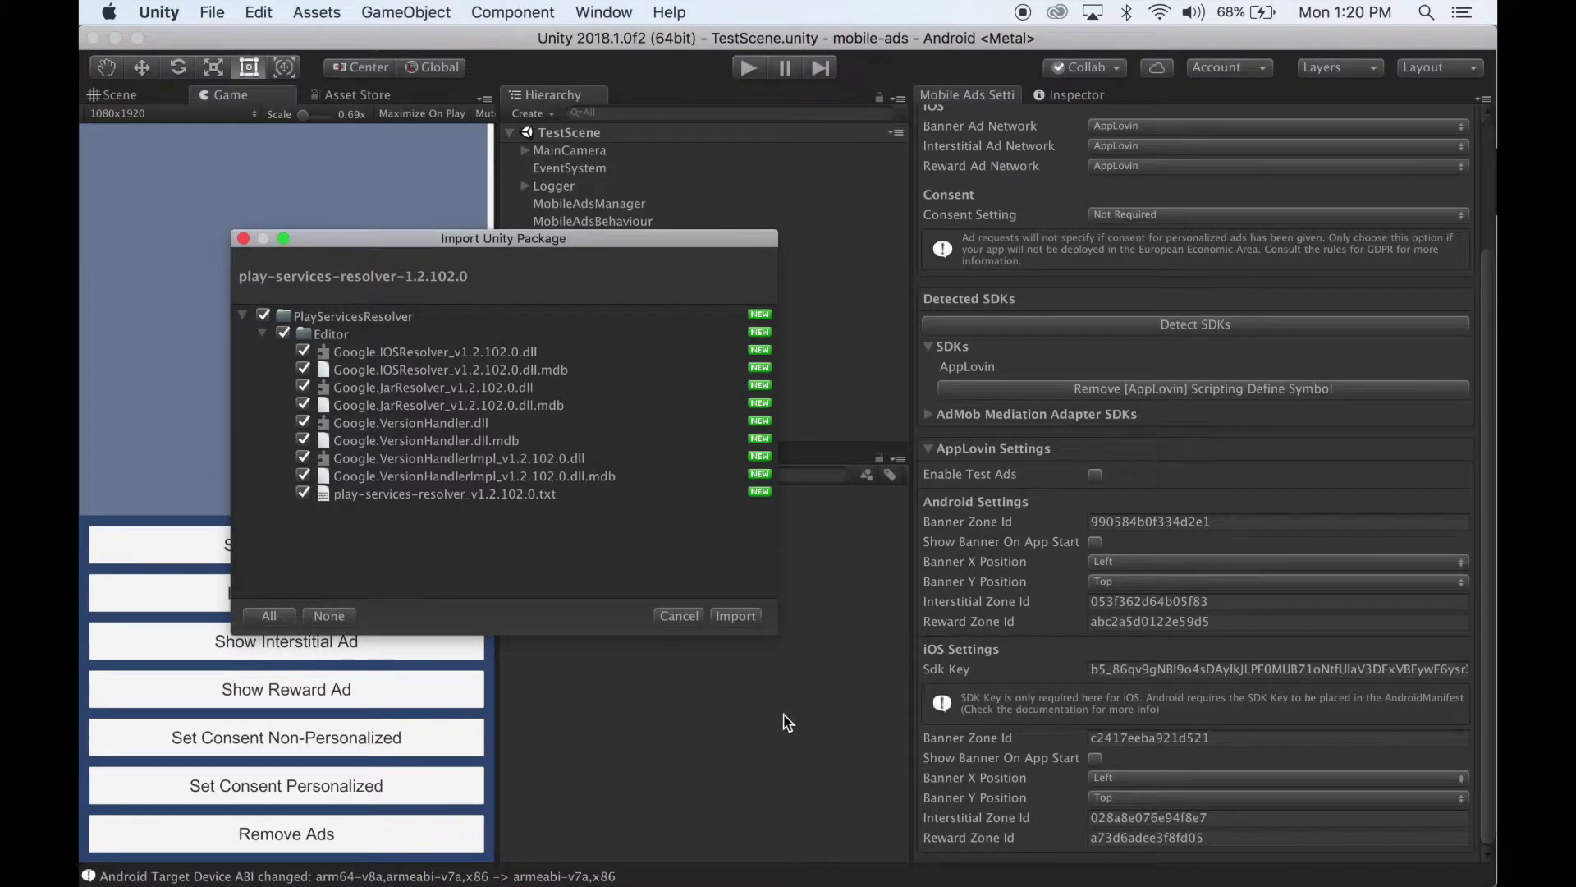
Import all PlayServicesResolver files, resolve the Android dependencies, then collapse the Android and Plugins folders.
click(735, 617)
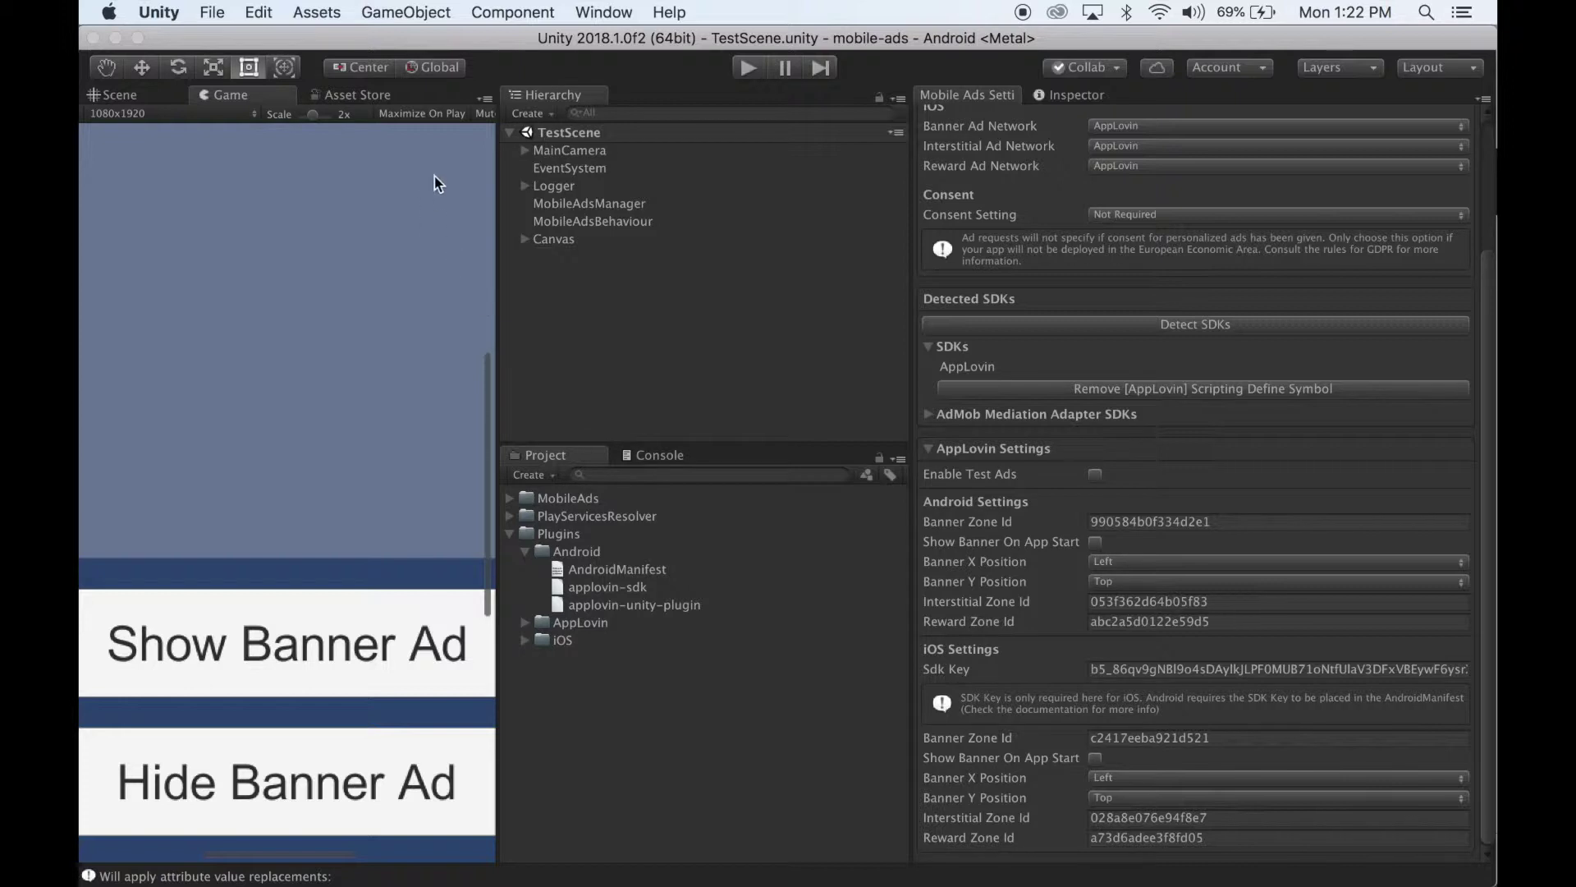
click(317, 11)
mouse_move(363, 470)
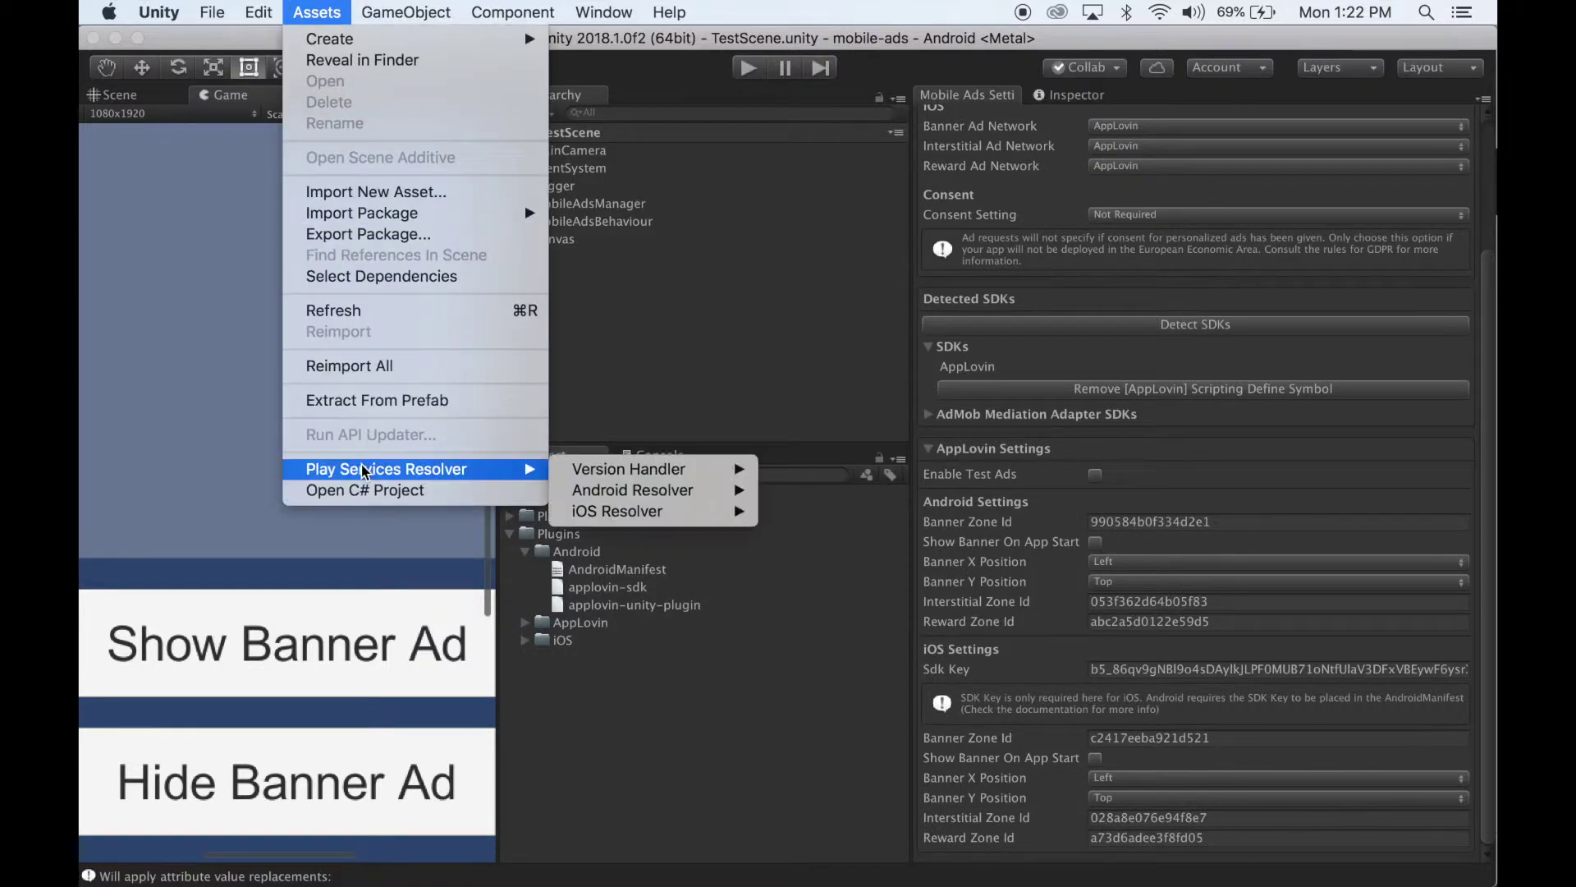
mouse_move(597, 498)
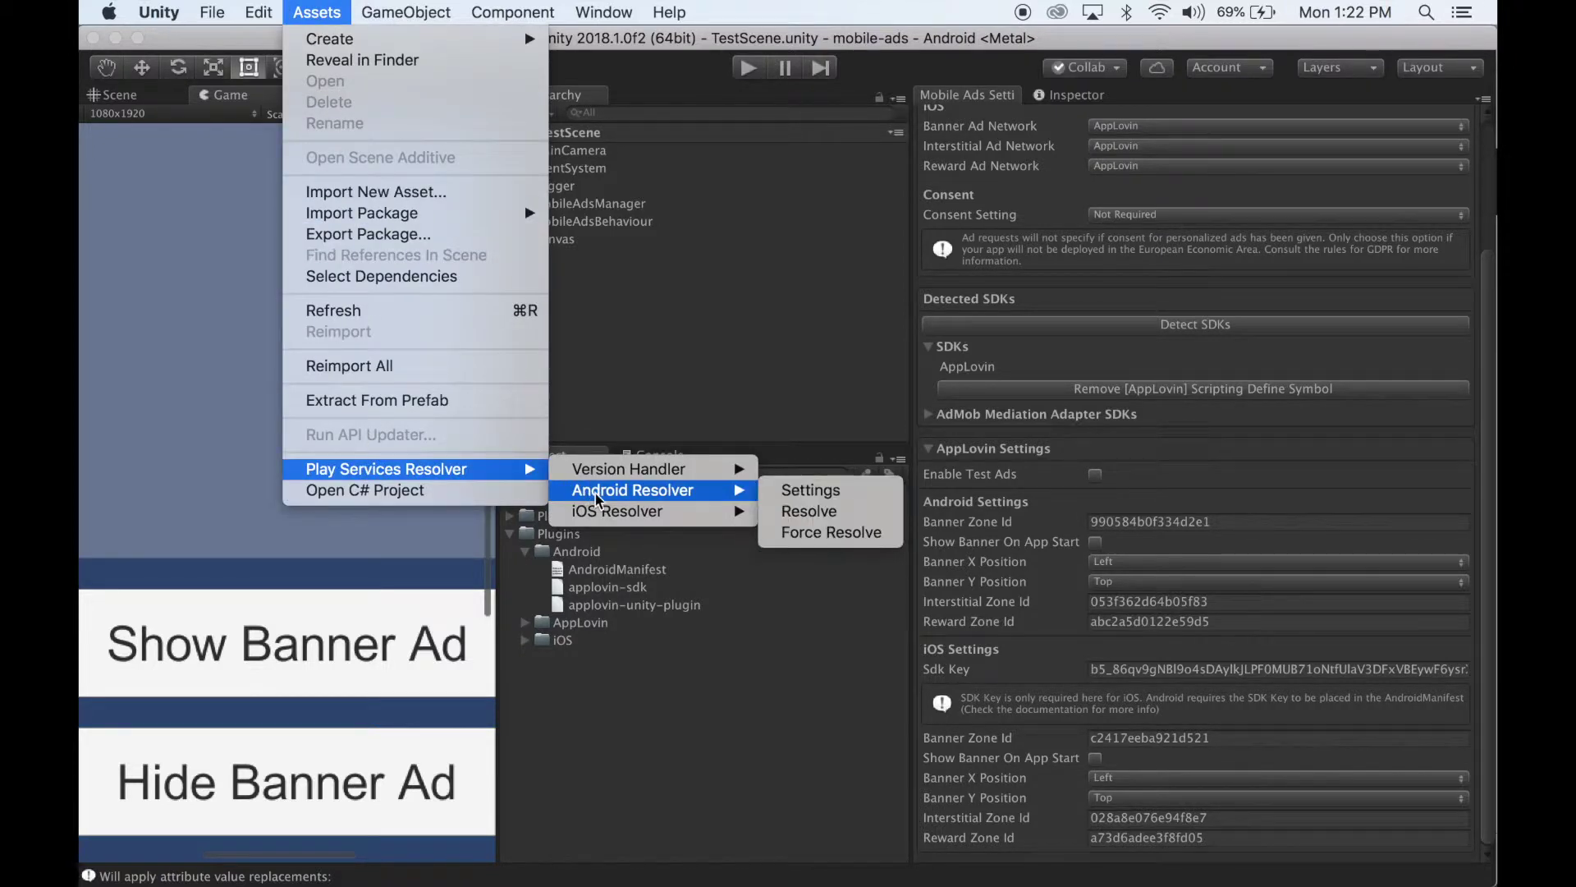
click(809, 511)
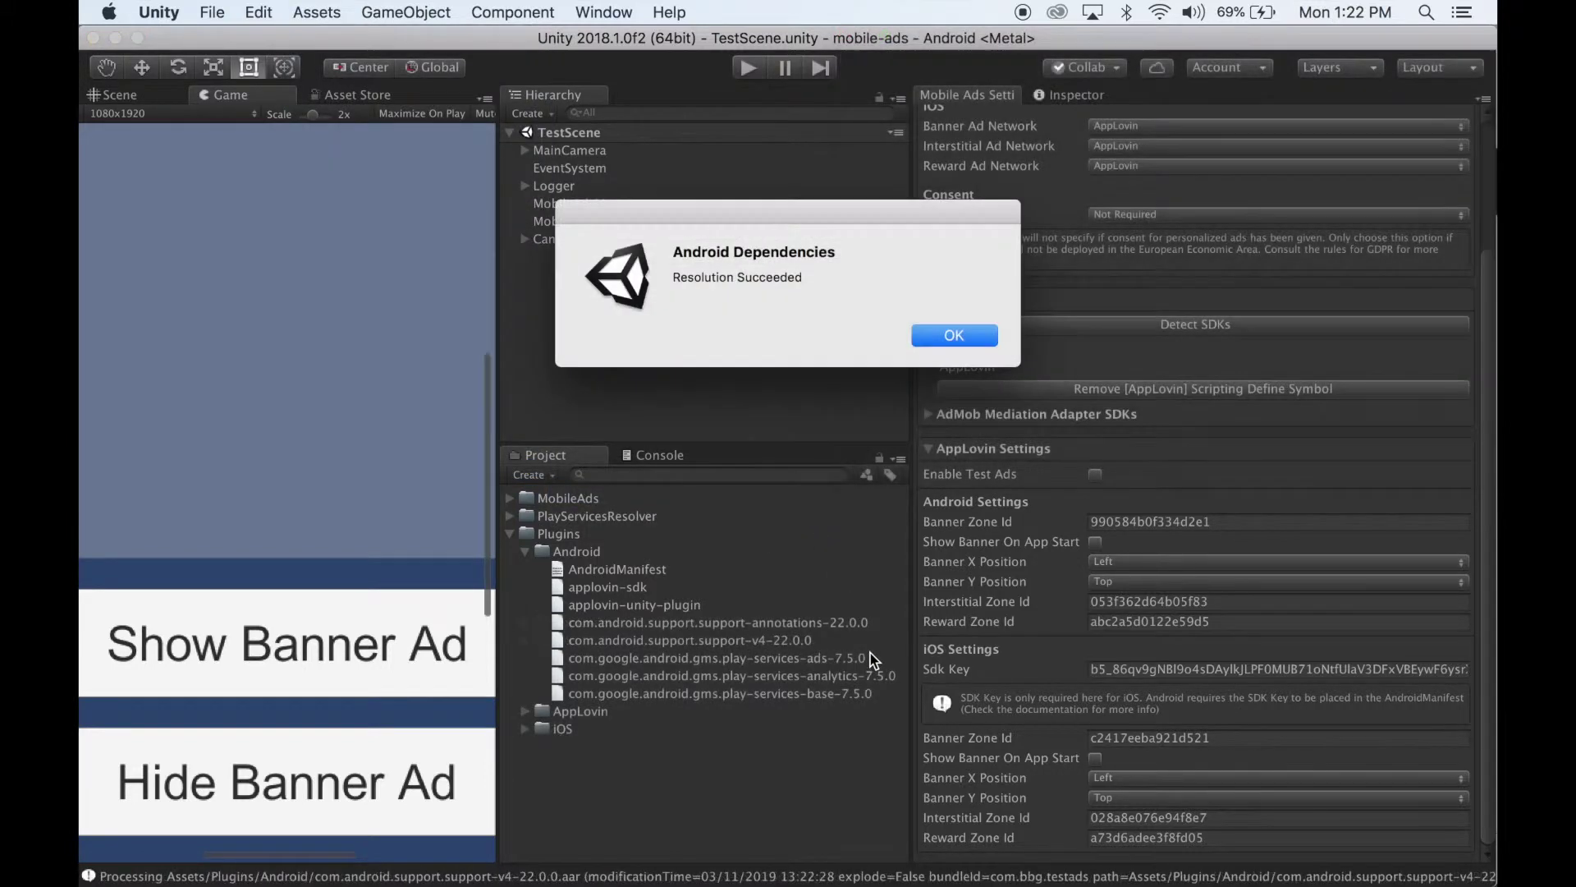
click(964, 340)
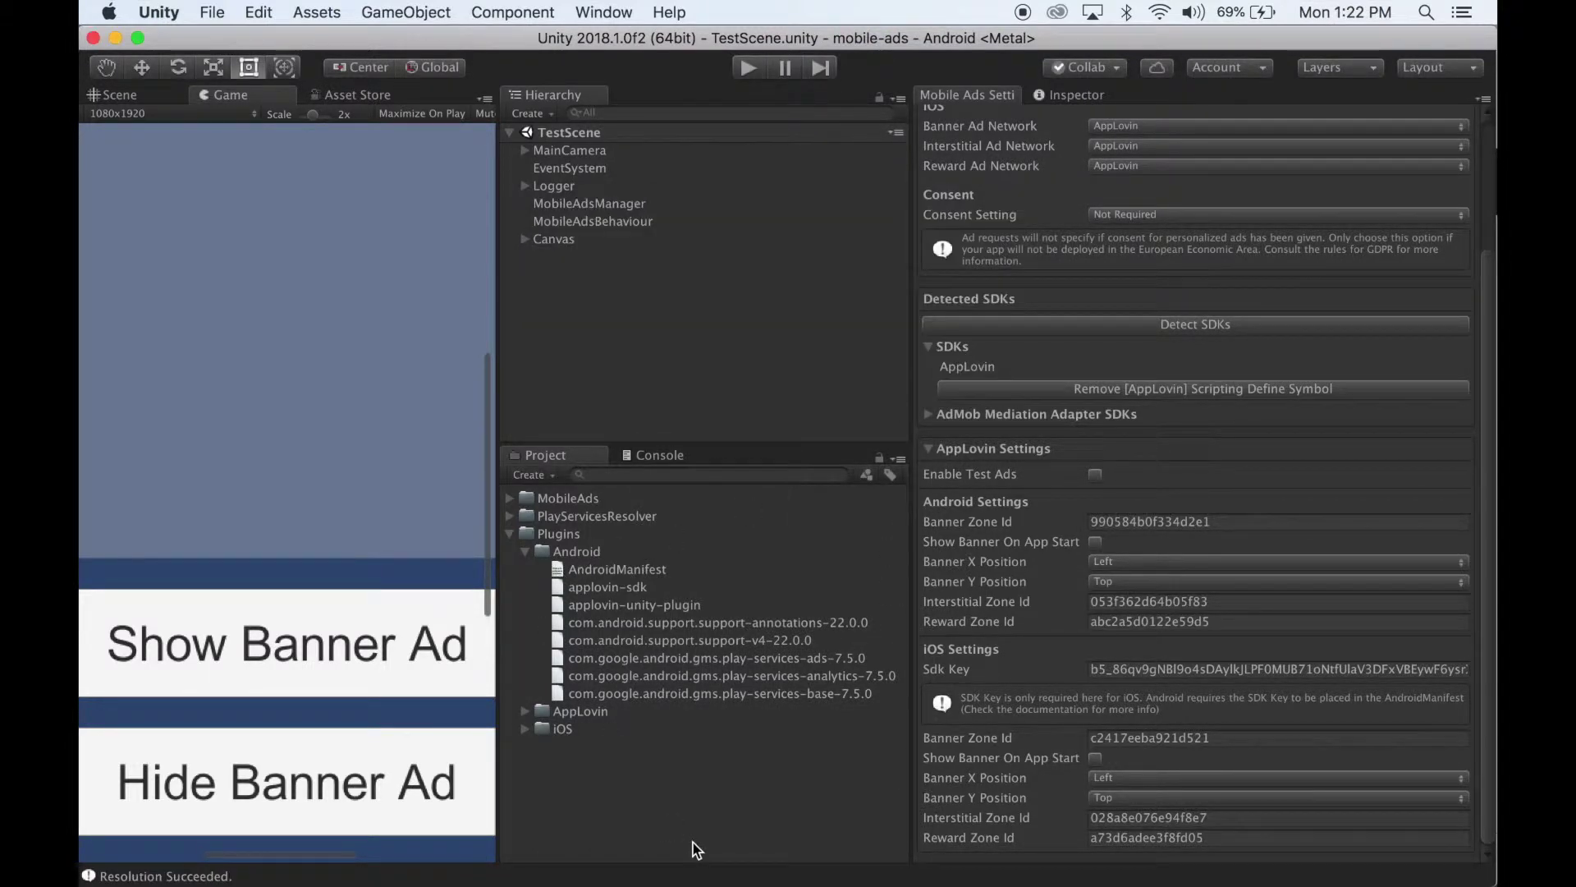
click(525, 551)
click(510, 533)
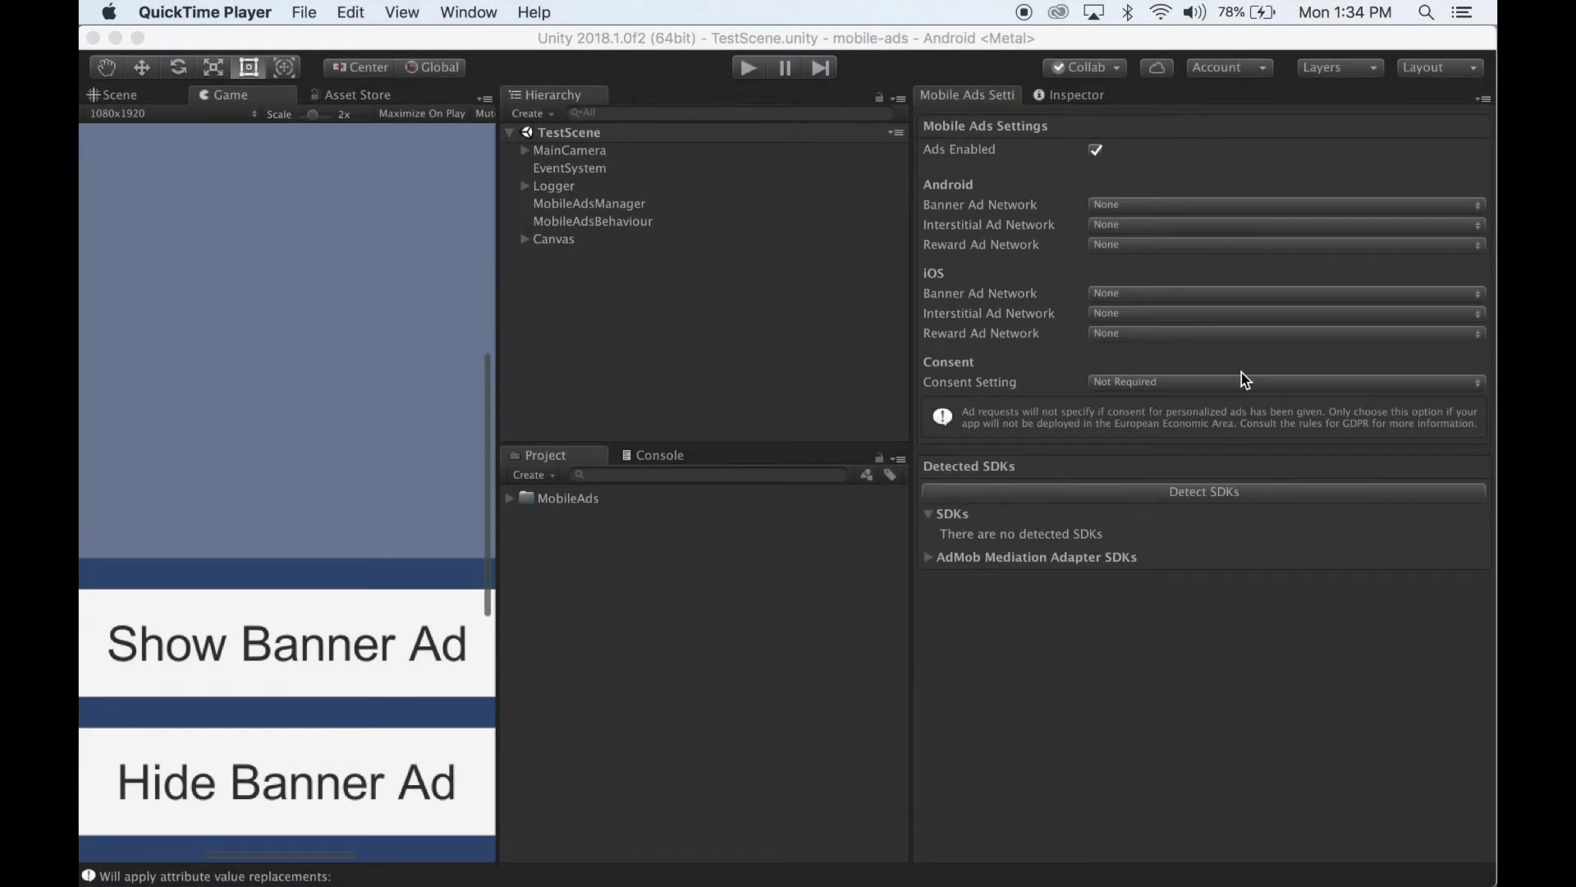
Set the Android and iOS interstitial and reward ad networks to Chartboost.
click(1184, 223)
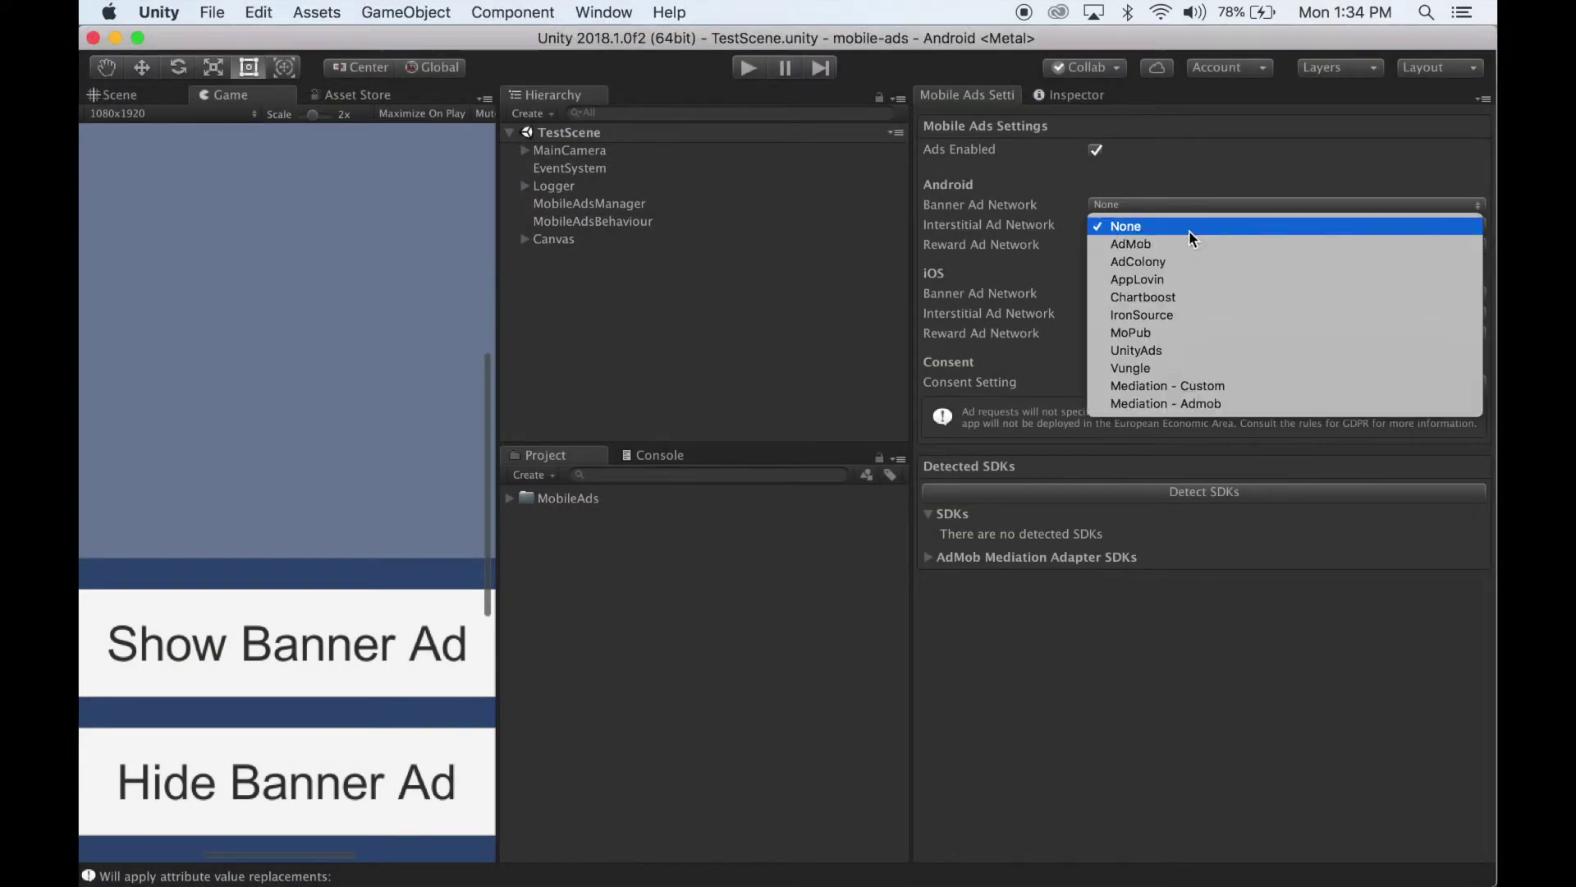
click(1191, 298)
click(1182, 244)
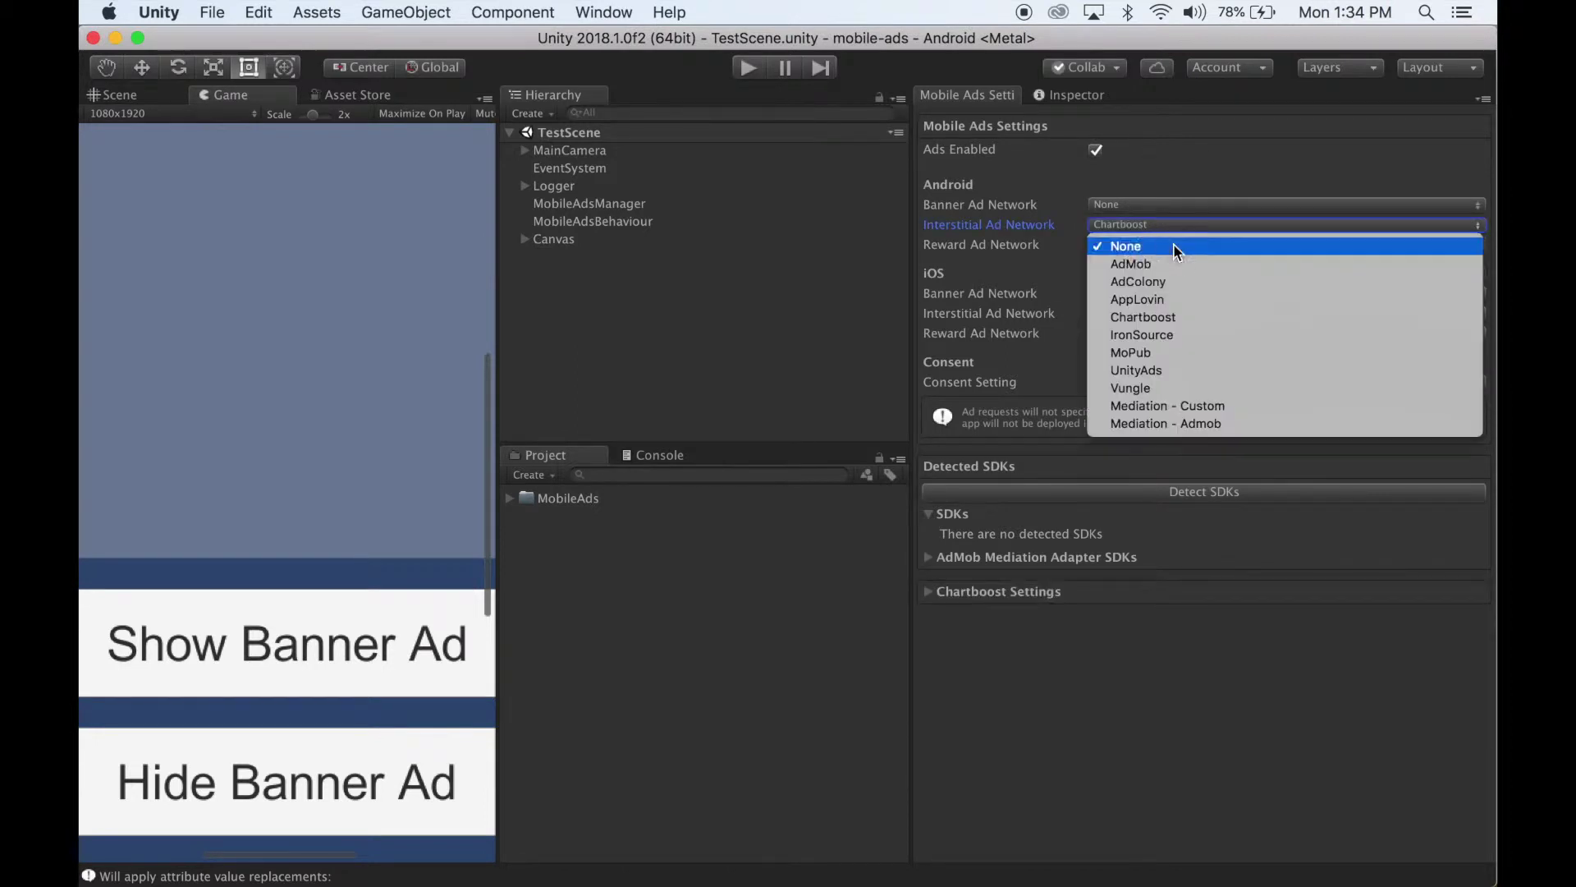
click(1184, 315)
click(1172, 314)
click(1143, 386)
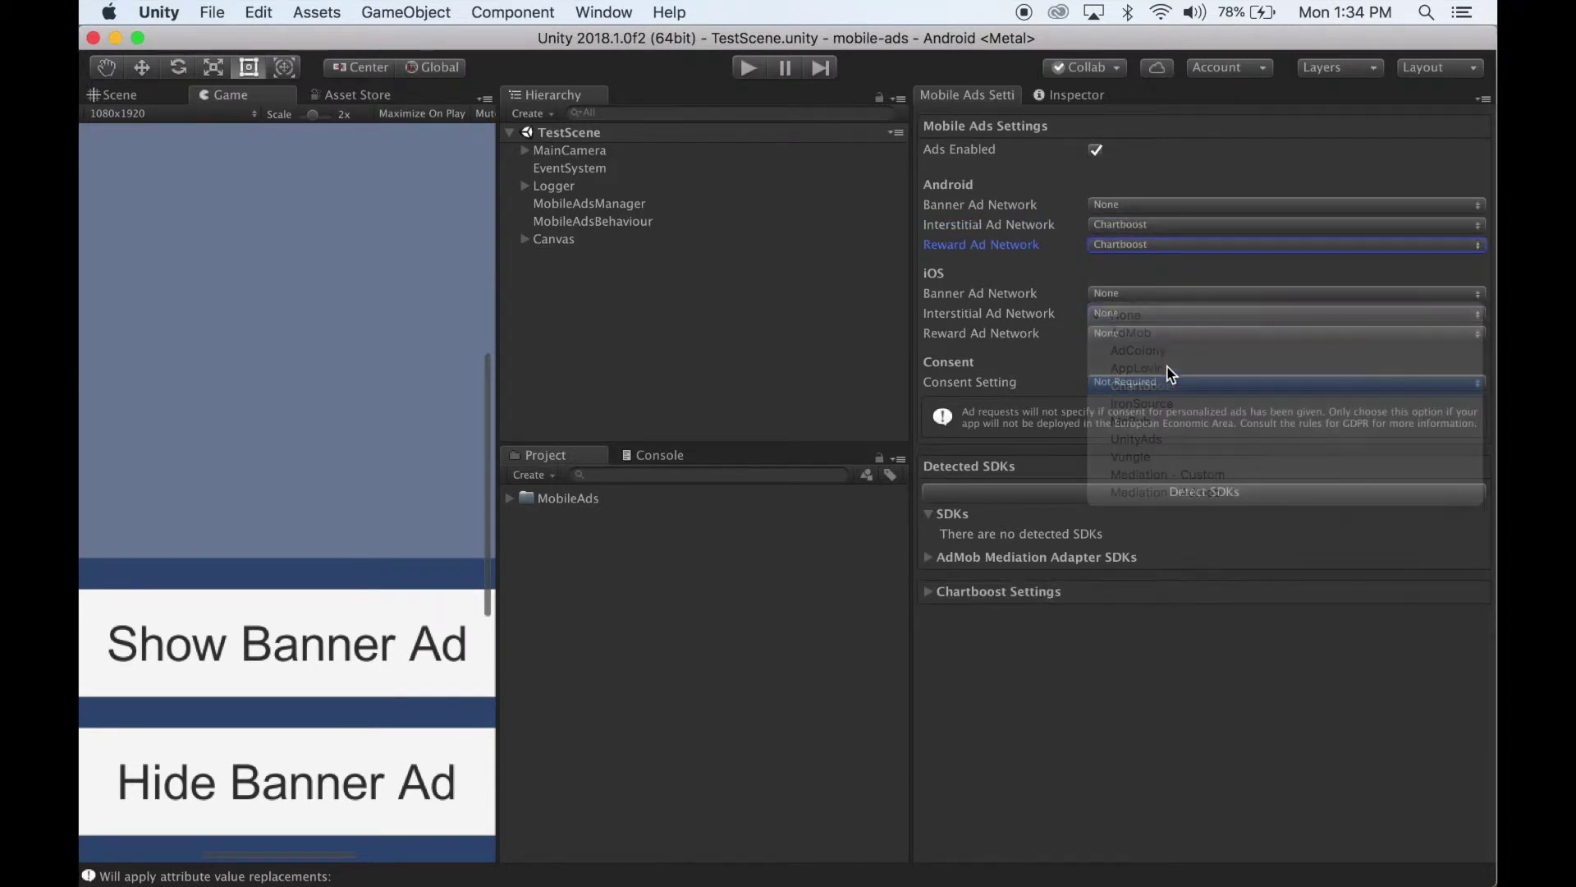
click(1156, 315)
click(1162, 405)
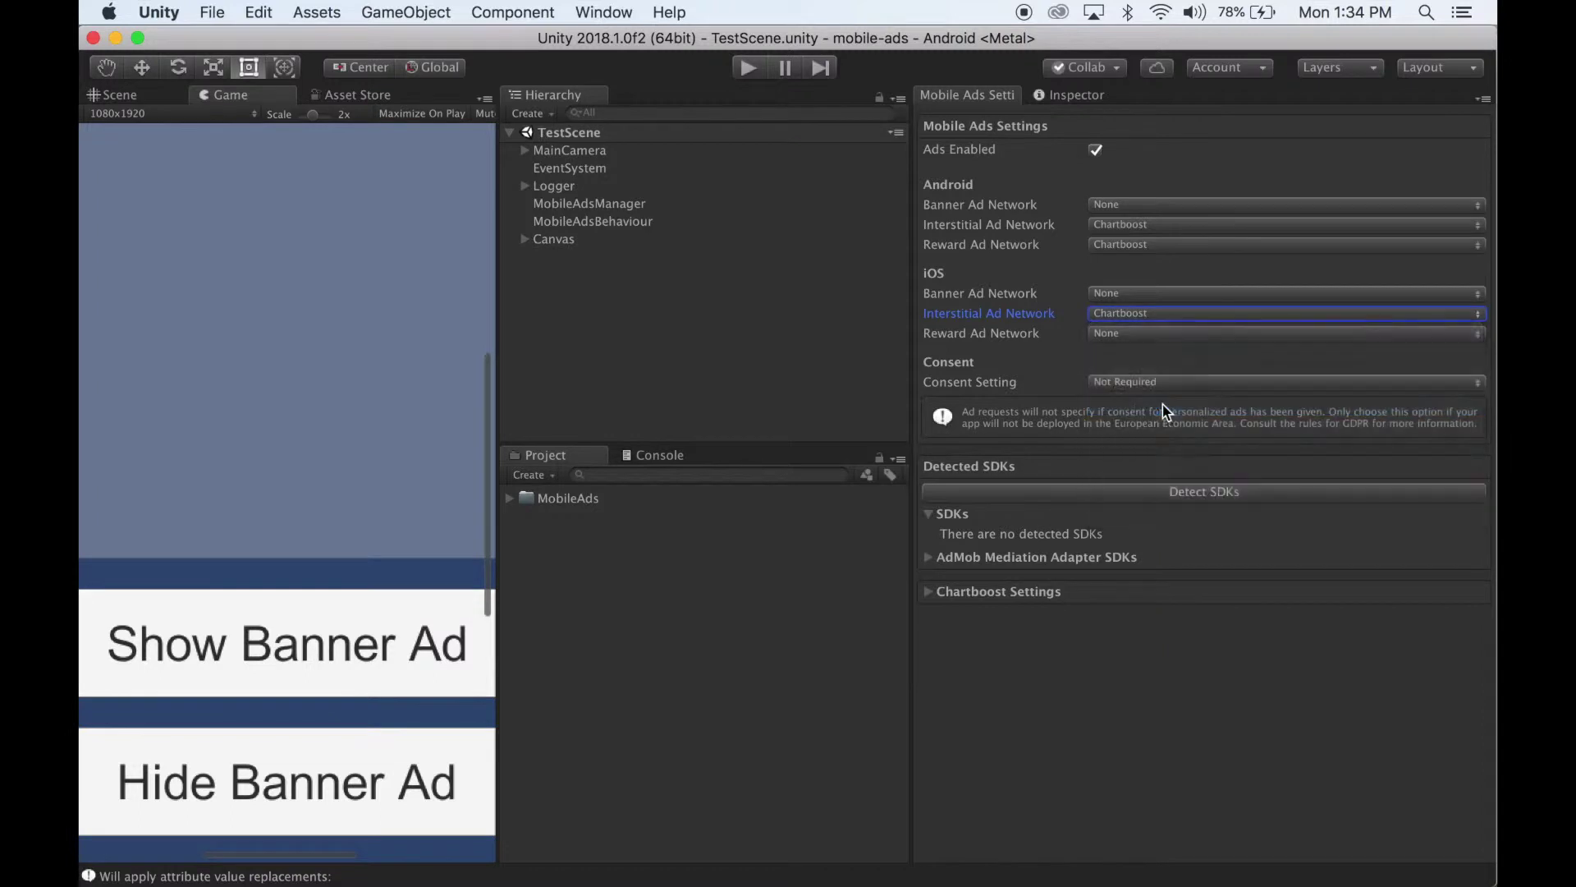
Expand Chartboost Settings, which warn the SDK is missing, and return to the documentation PDF.
click(938, 593)
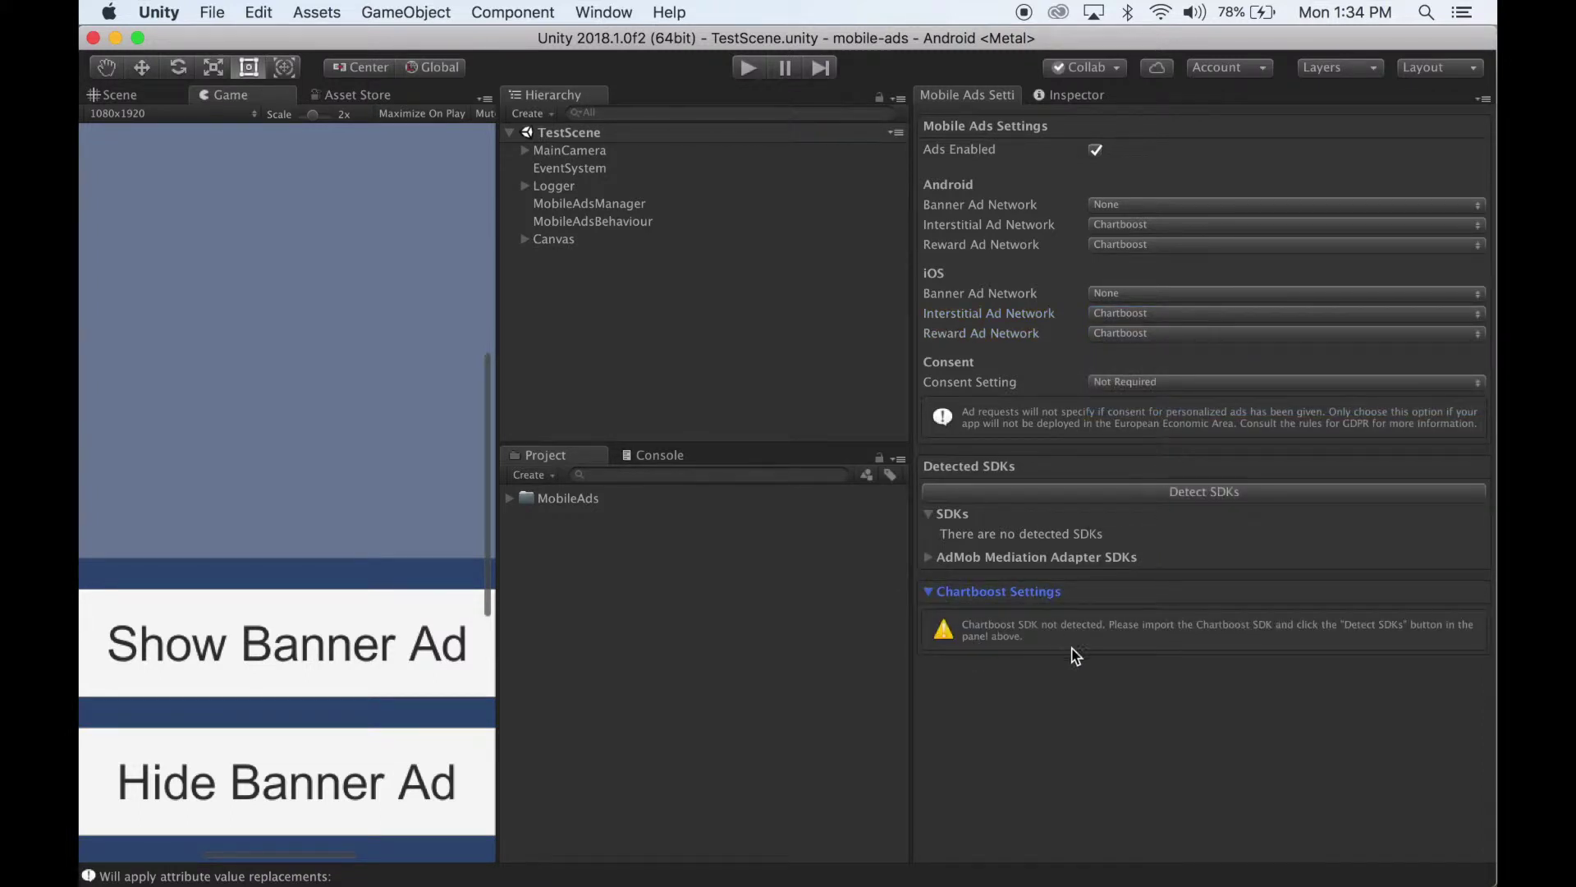
mouse_move(1003, 881)
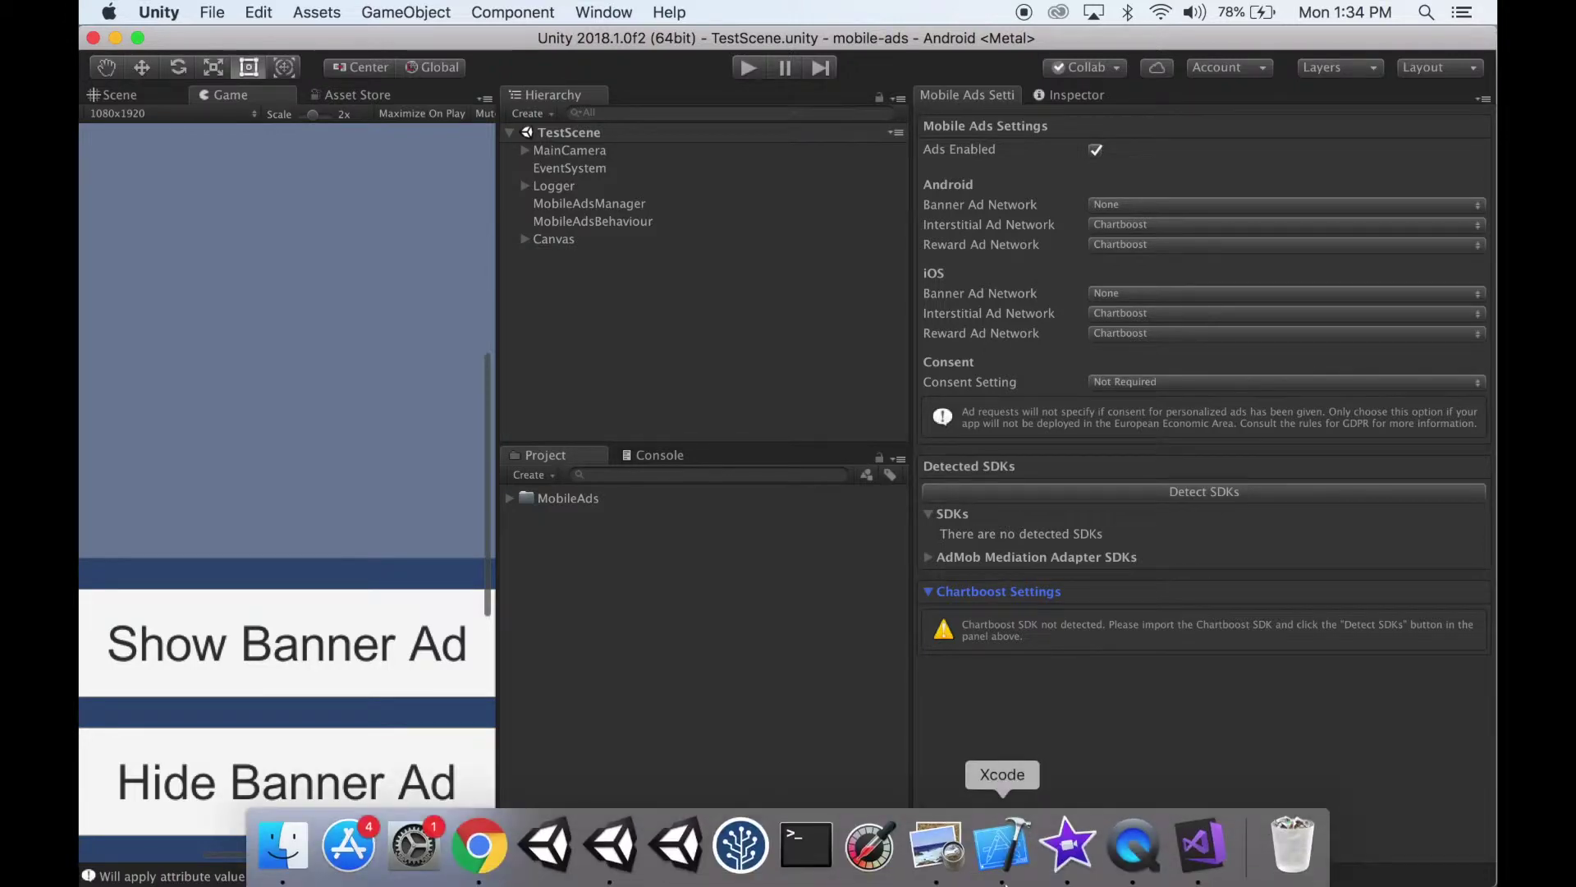
click(936, 845)
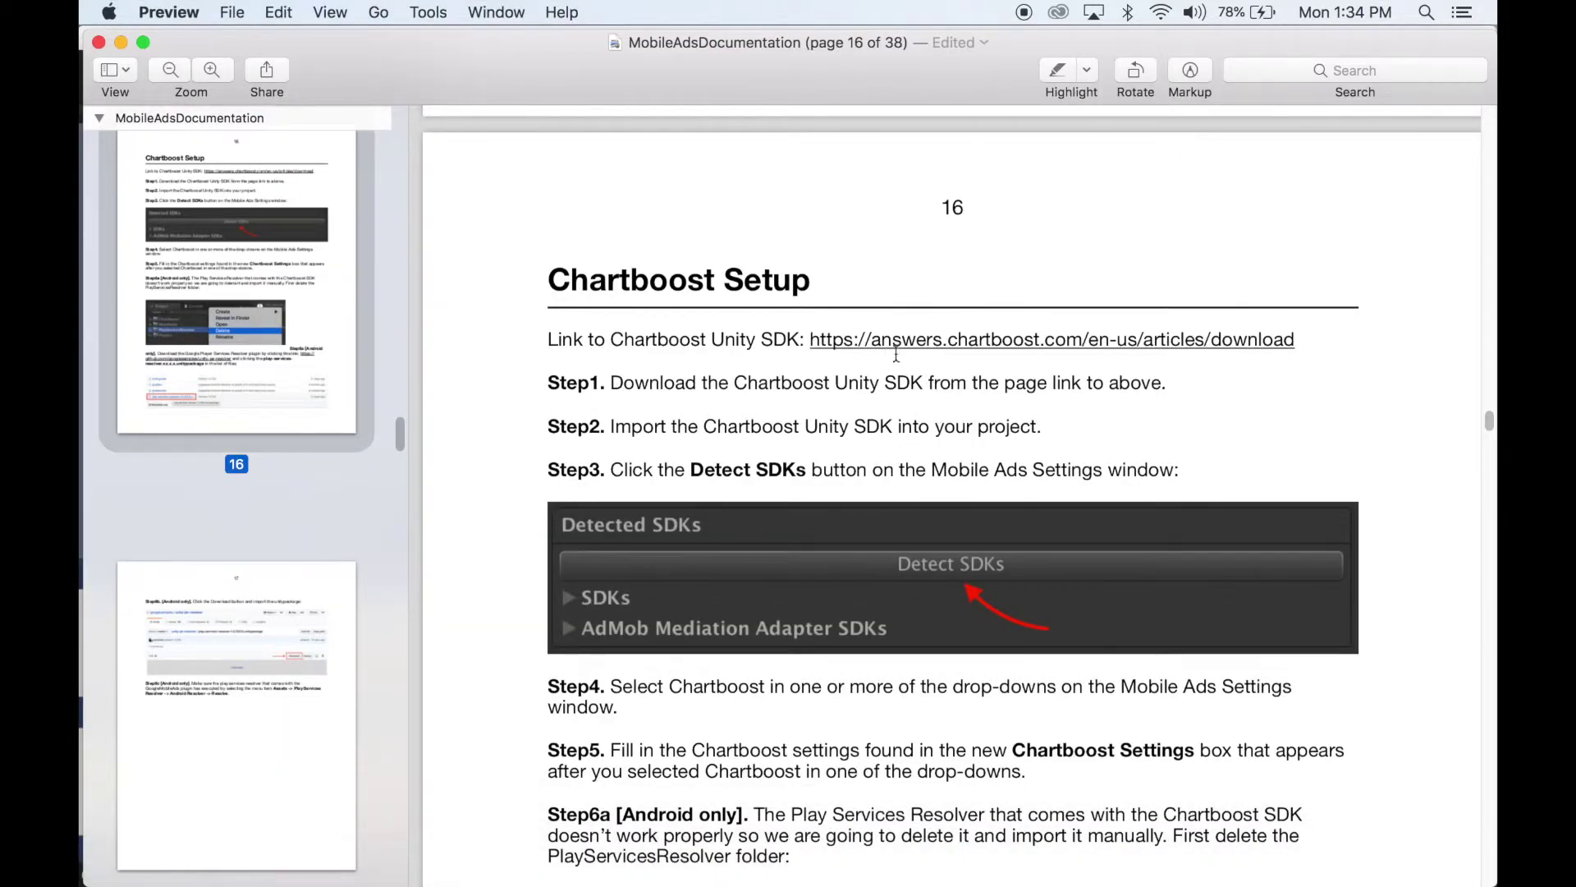
Follow the Chartboost Unity SDK link on the page 16 Chartboost Setup instructions.
click(992, 345)
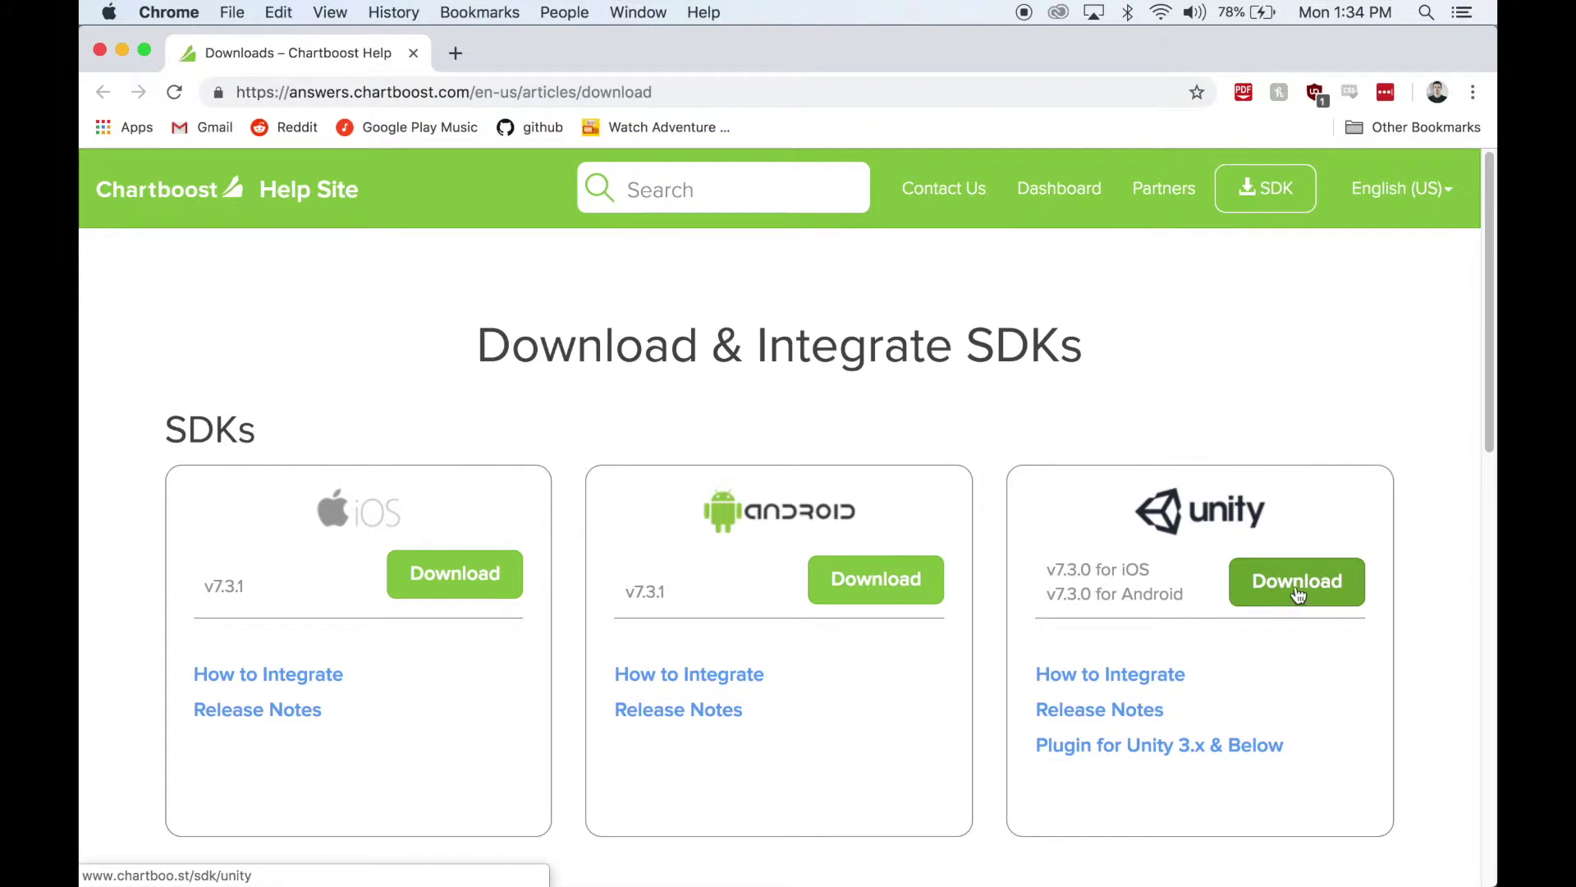
Download the Chartboost-Unity-7.3.0.tar.bz2 SDK archive and extract it into Downloads.
click(1259, 584)
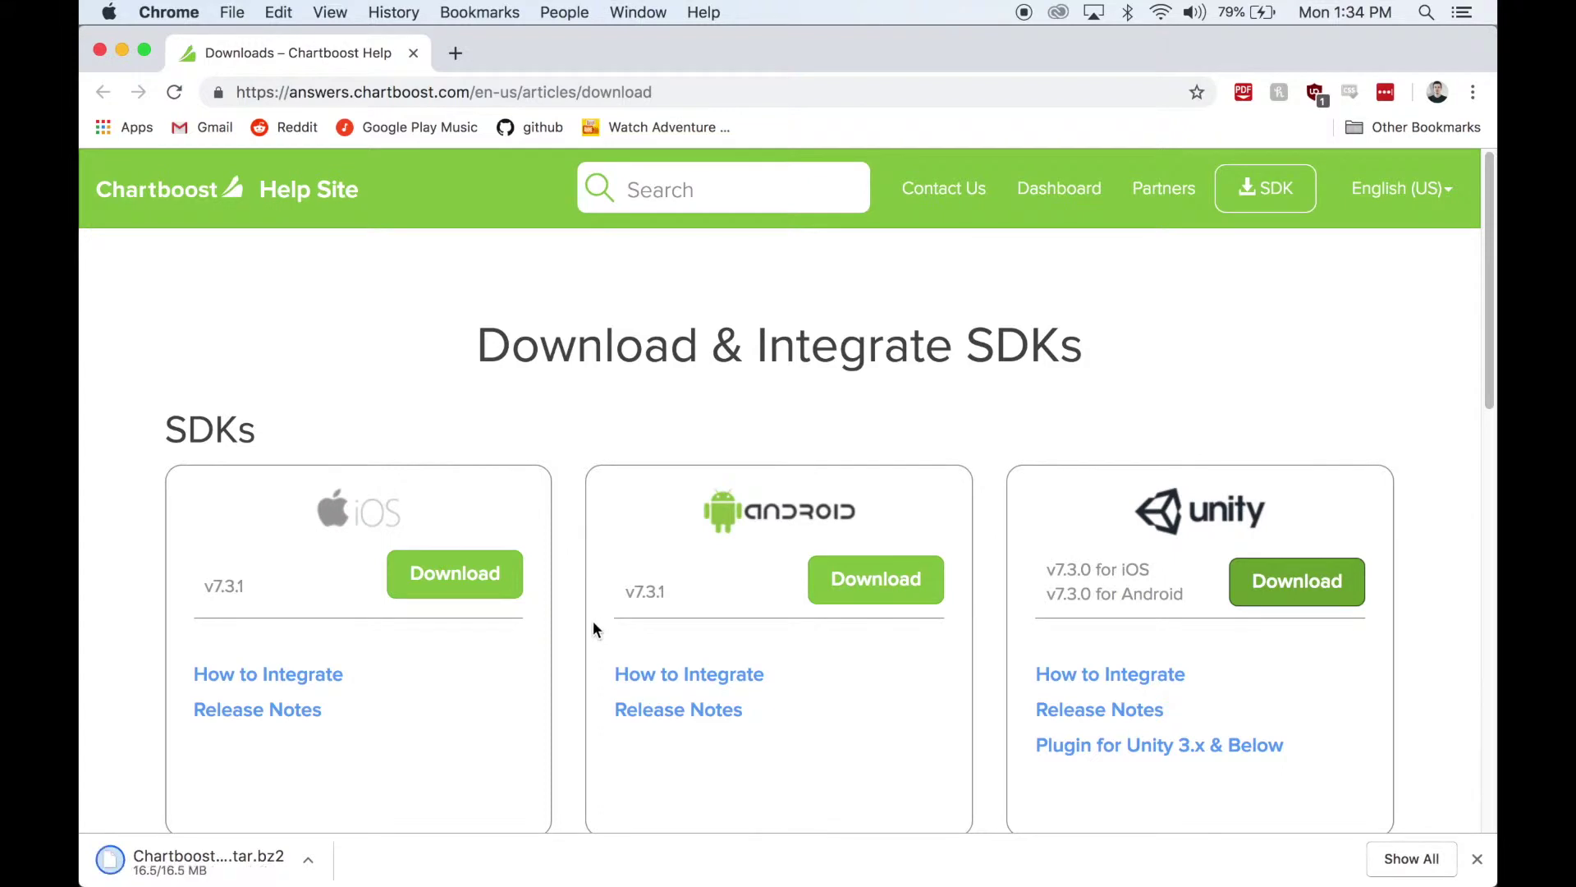
click(233, 866)
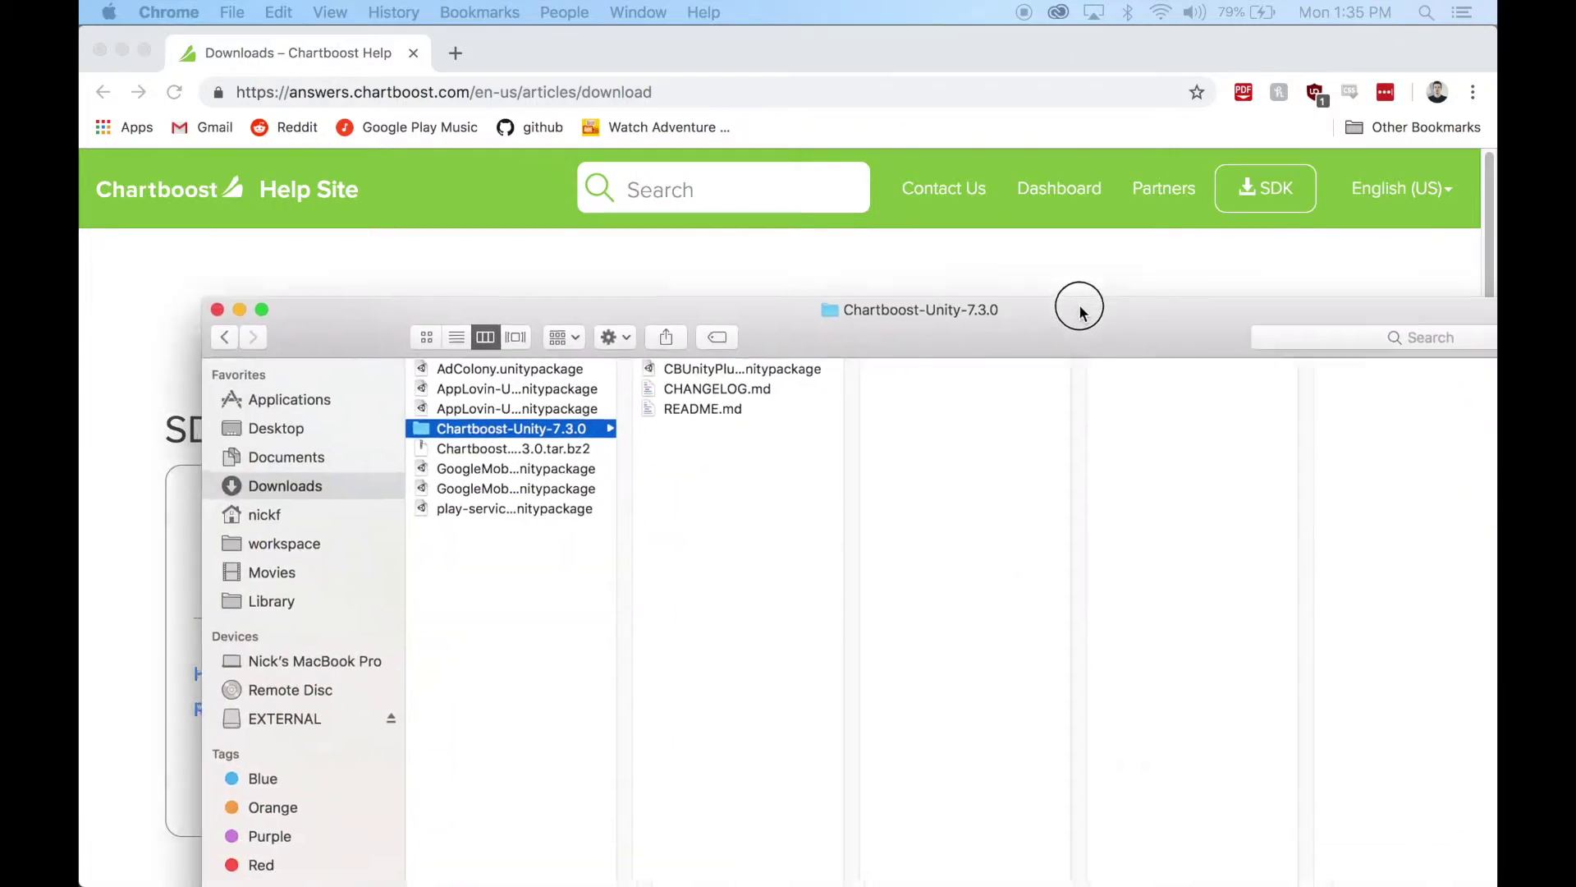
Open CBUnityPlugin_7_3_0.unitypackage from the Chartboost-Unity-7.3.0 folder in Unity.
double_click(741, 366)
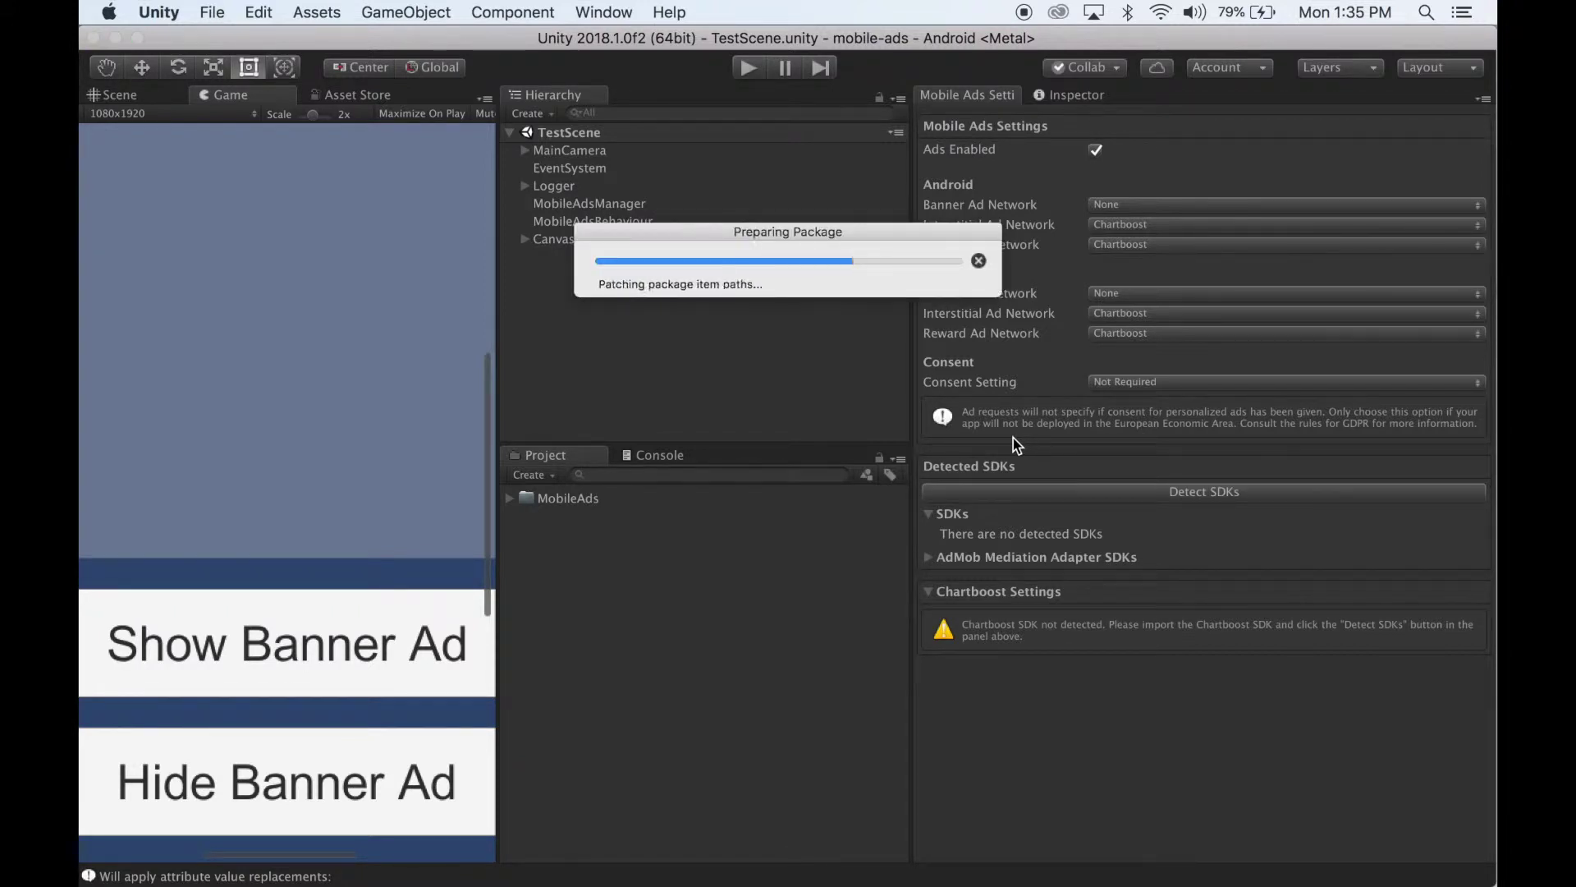
Import the Chartboost package, detect the new Chartboost SDK, and select the PlayServicesResolver folder.
click(739, 612)
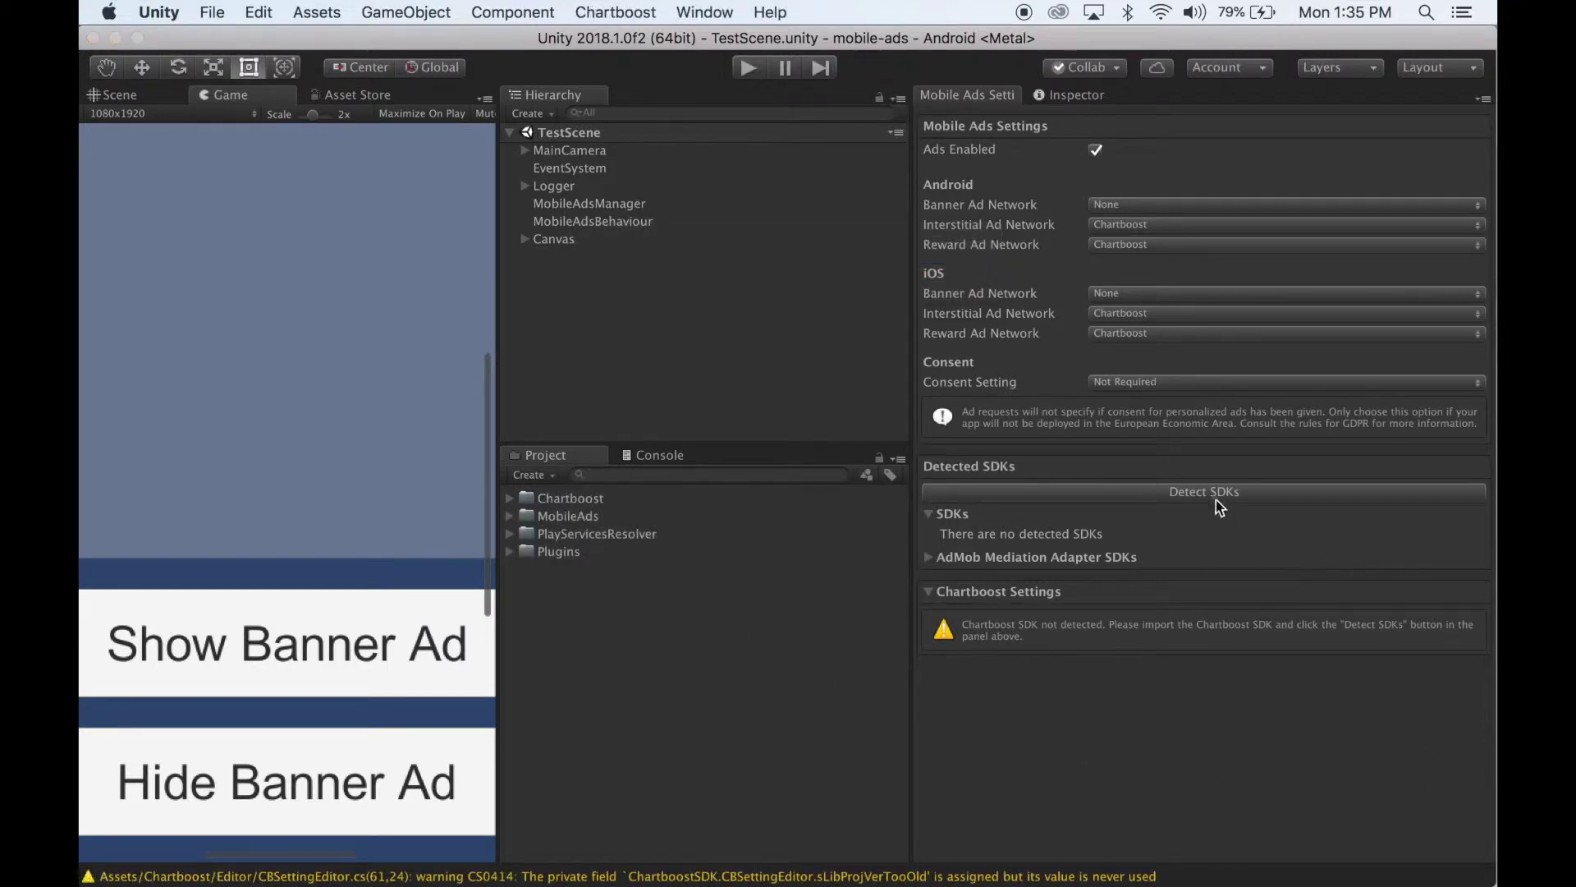
click(1281, 492)
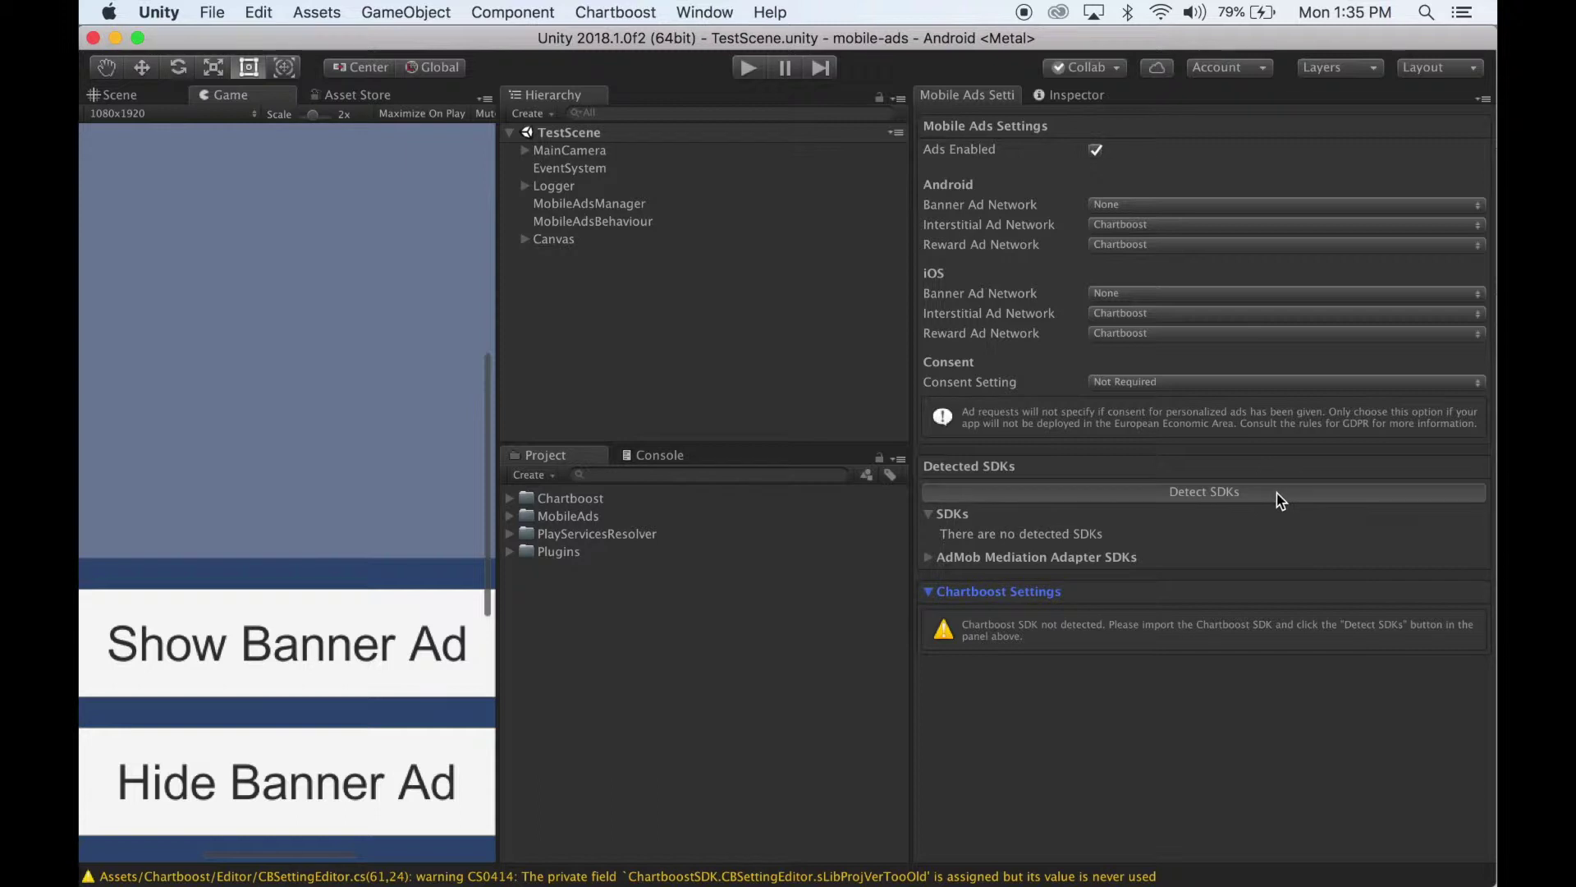
click(1279, 497)
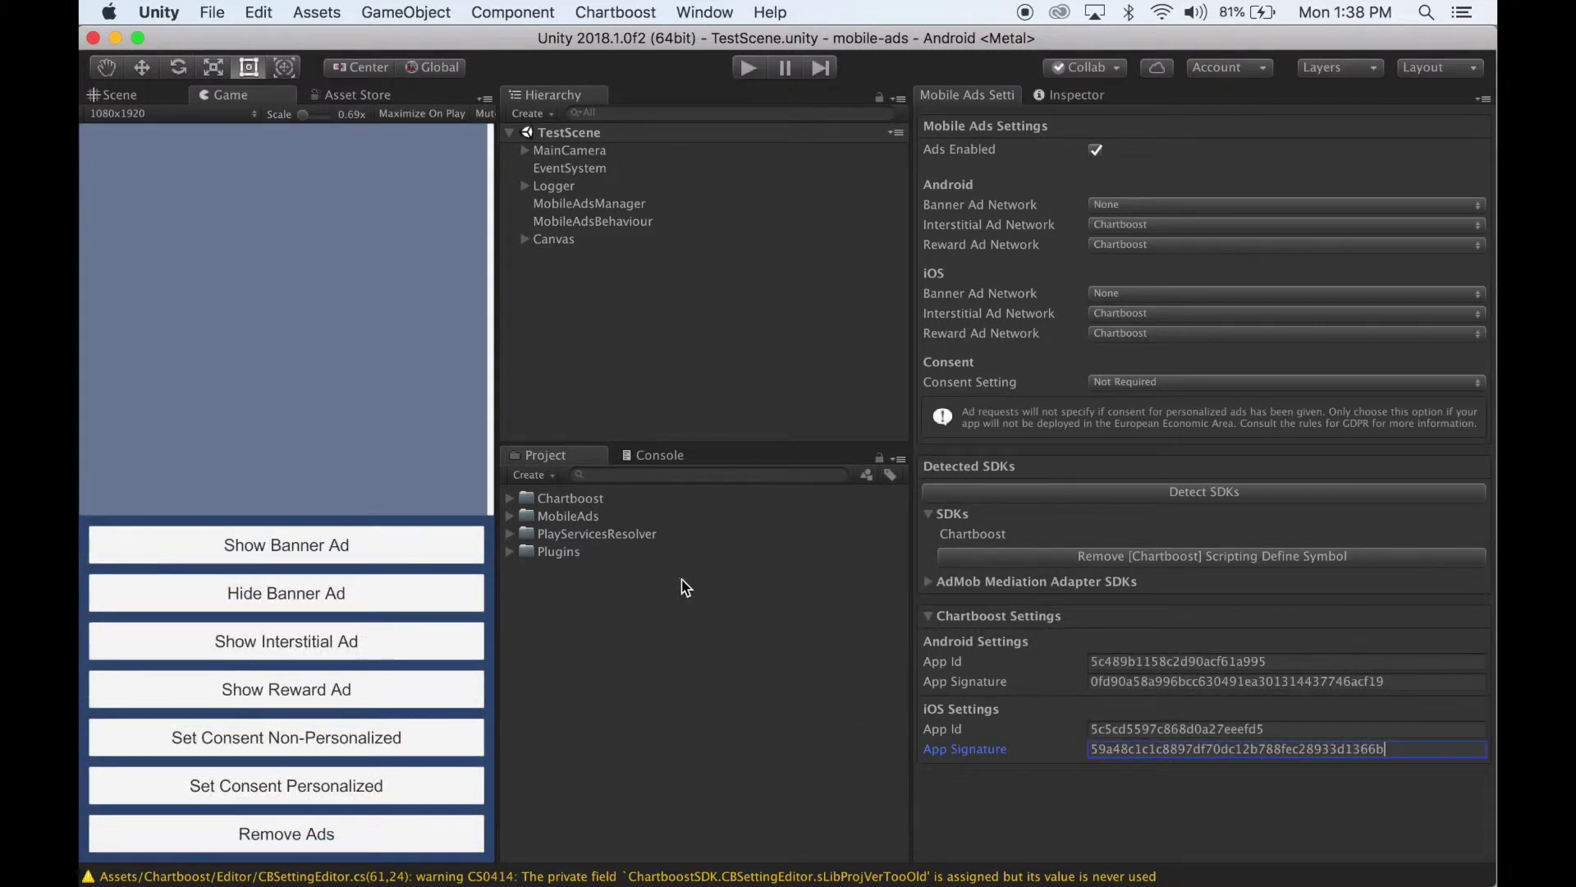
click(598, 534)
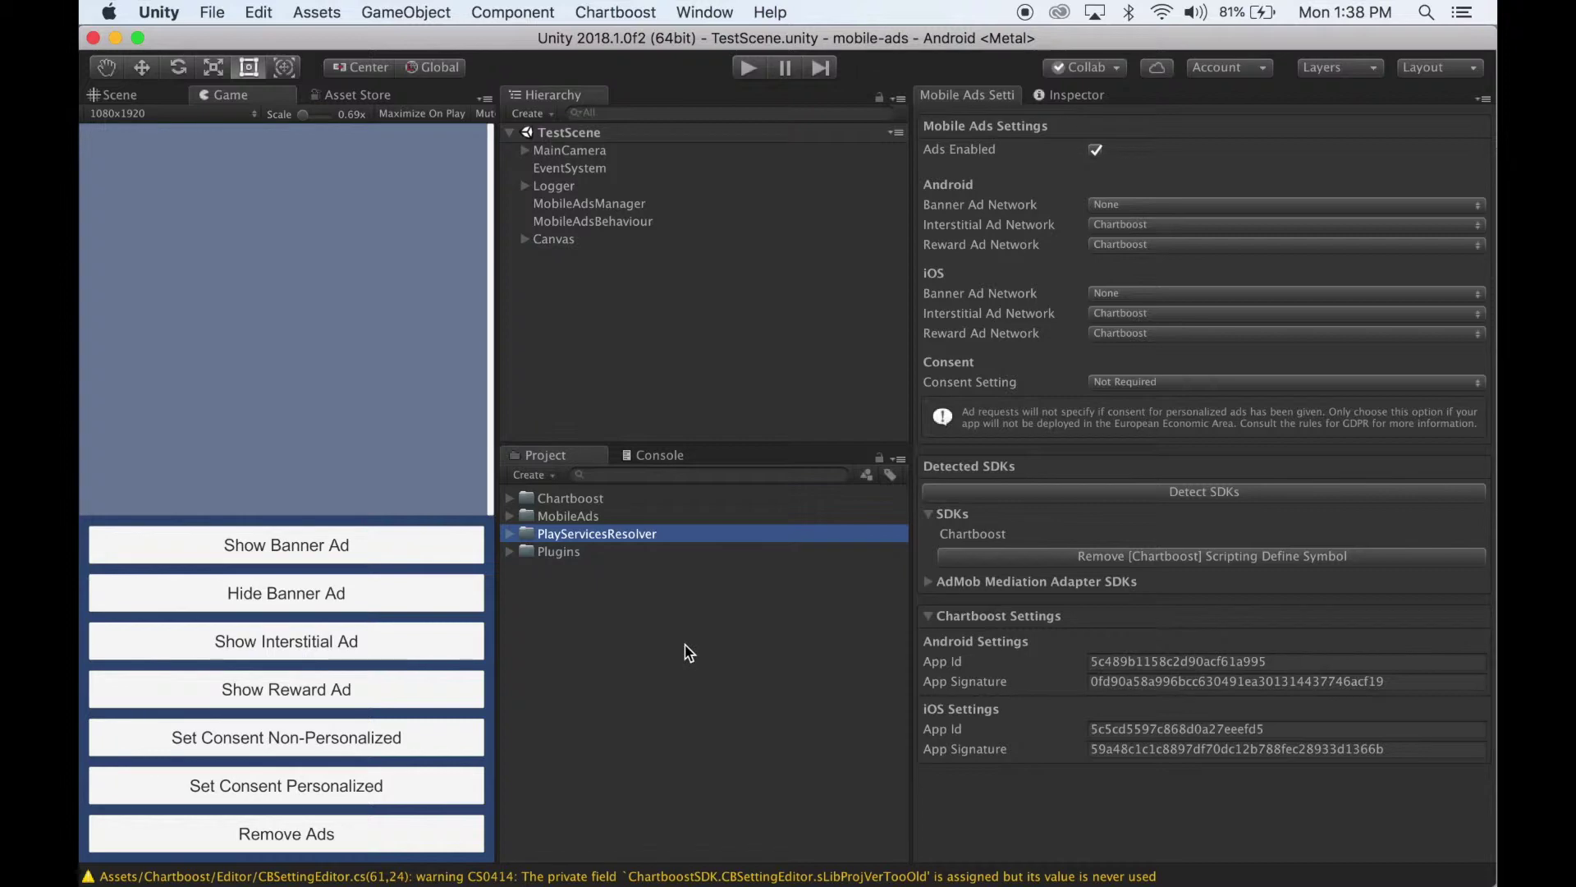
Delete the PlayServicesResolver folder from Assets and go back to the documentation PDF.
right_click(617, 534)
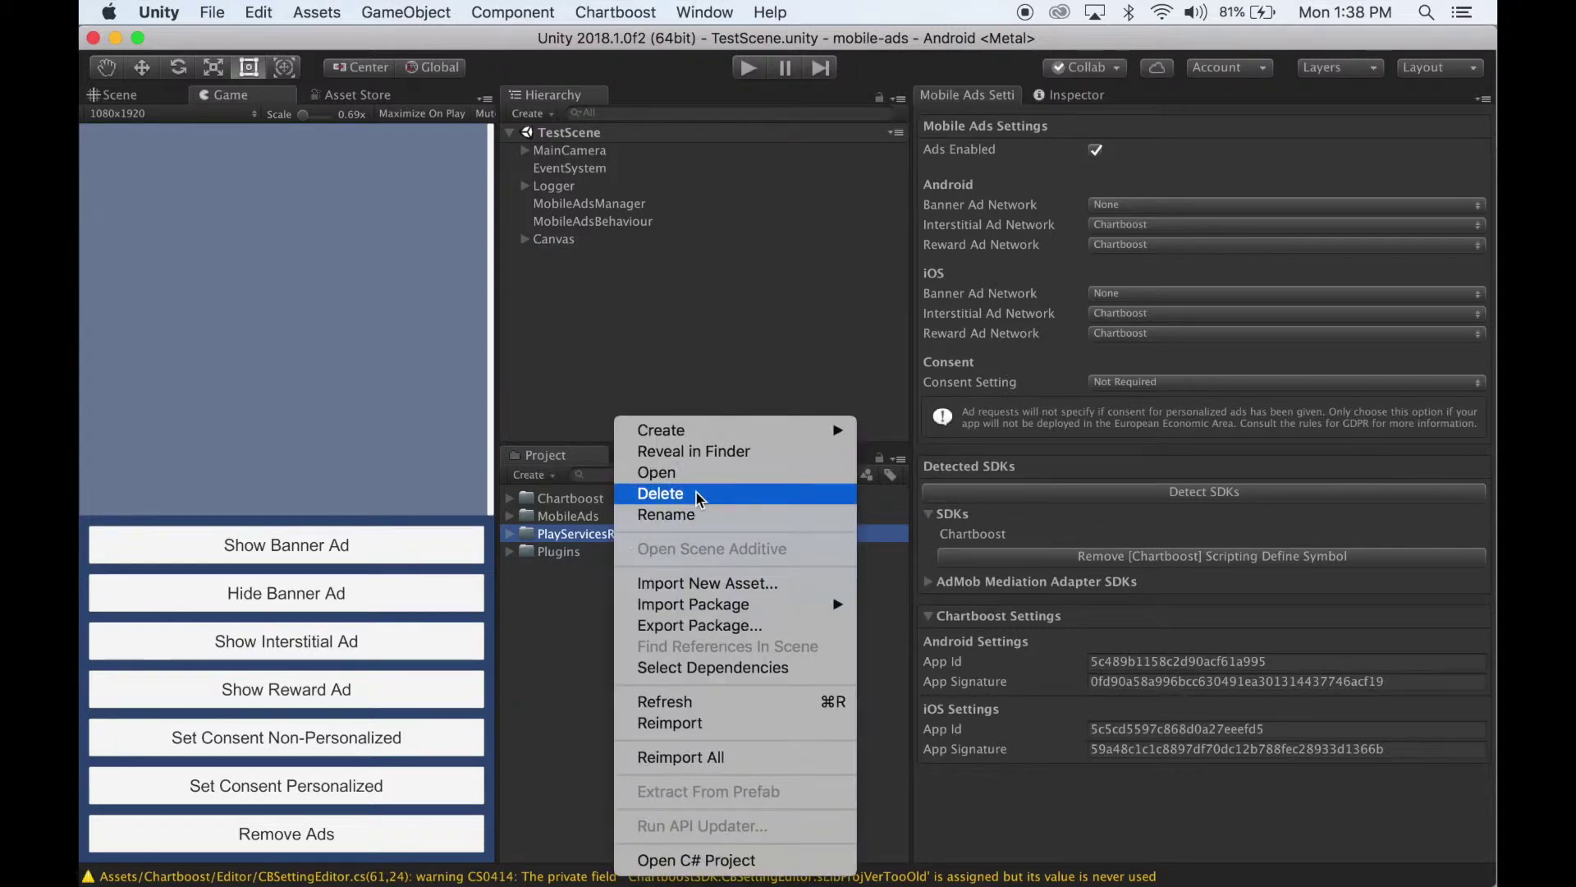
click(673, 493)
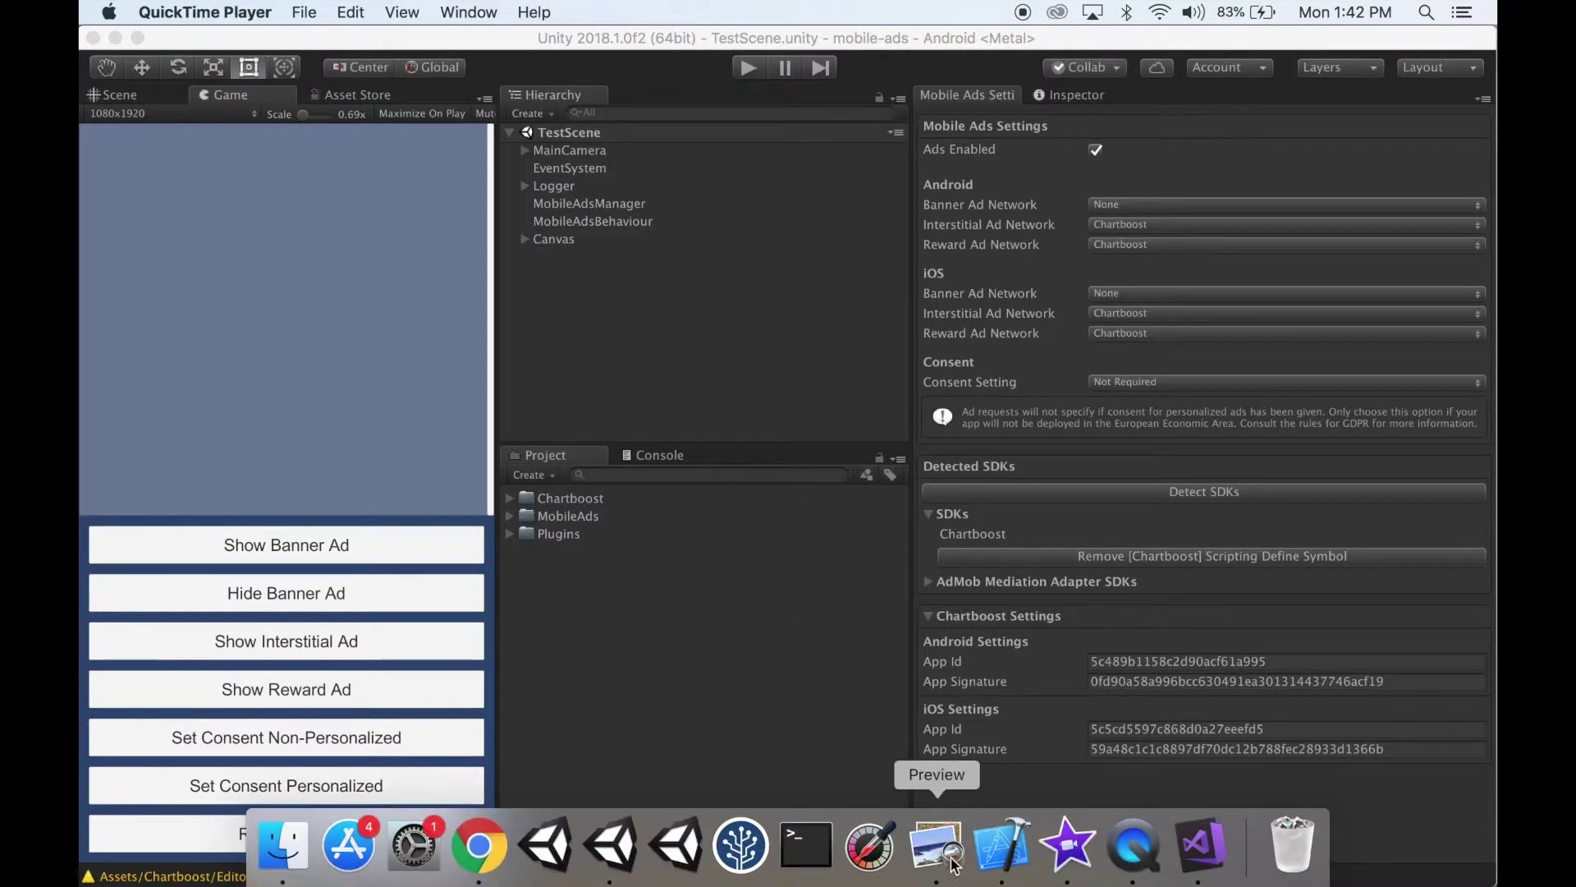
click(950, 860)
Scroll to Step6a and follow the github.com/googlesamples/unity-jar-resolver link.
scroll(759, 386, down, 5)
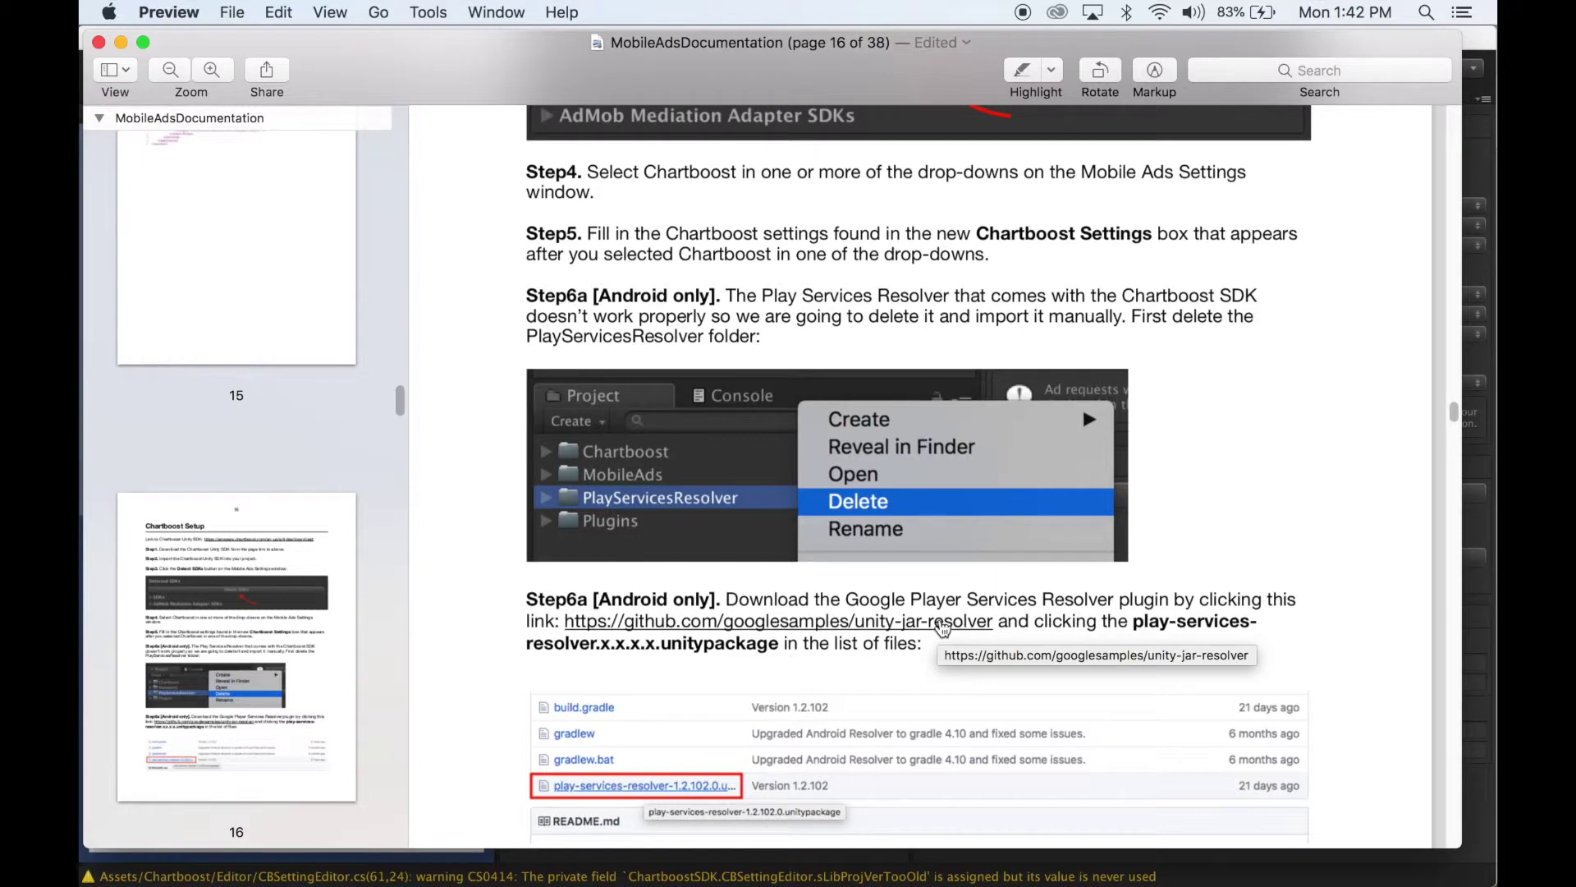
click(941, 631)
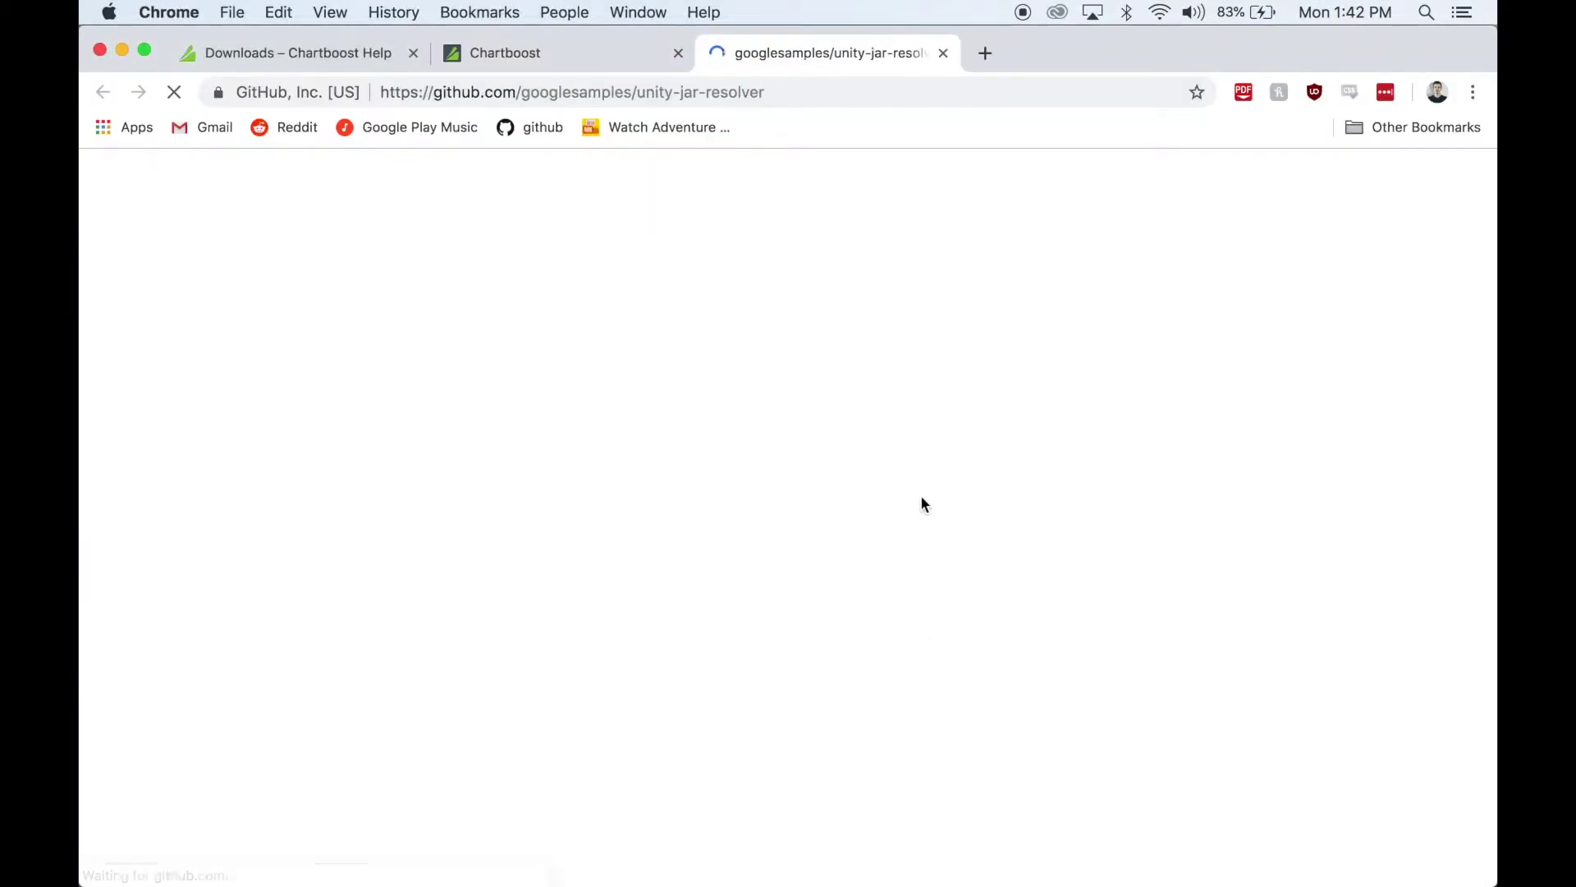
Download play-services-resolver-1.2.102.0.unitypackage from GitHub and open it in Unity.
scroll(667, 538, down, 5)
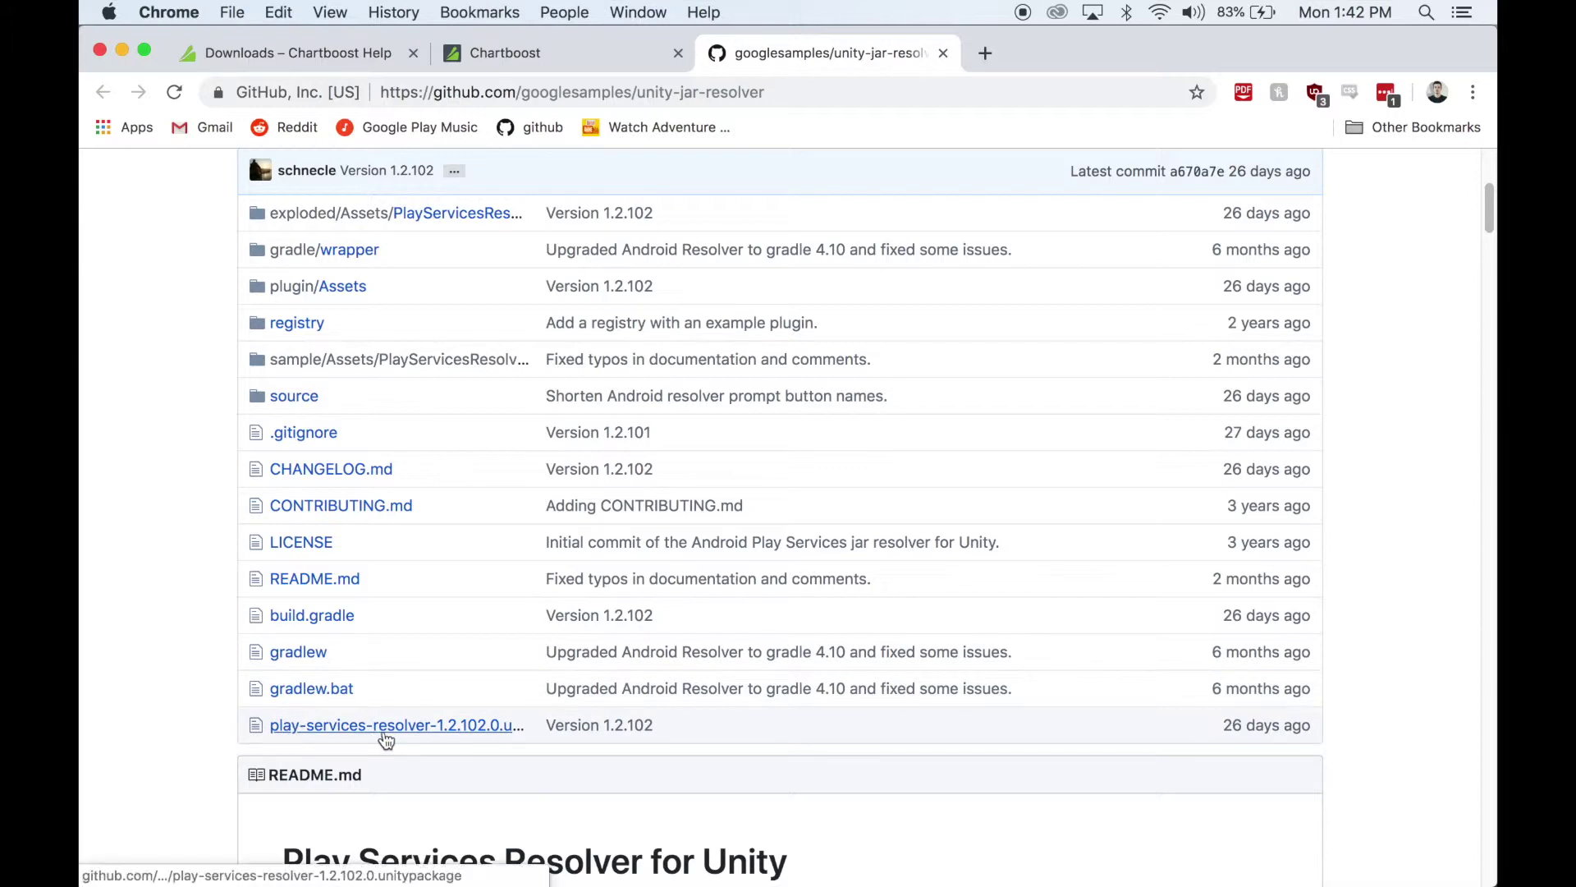
click(383, 727)
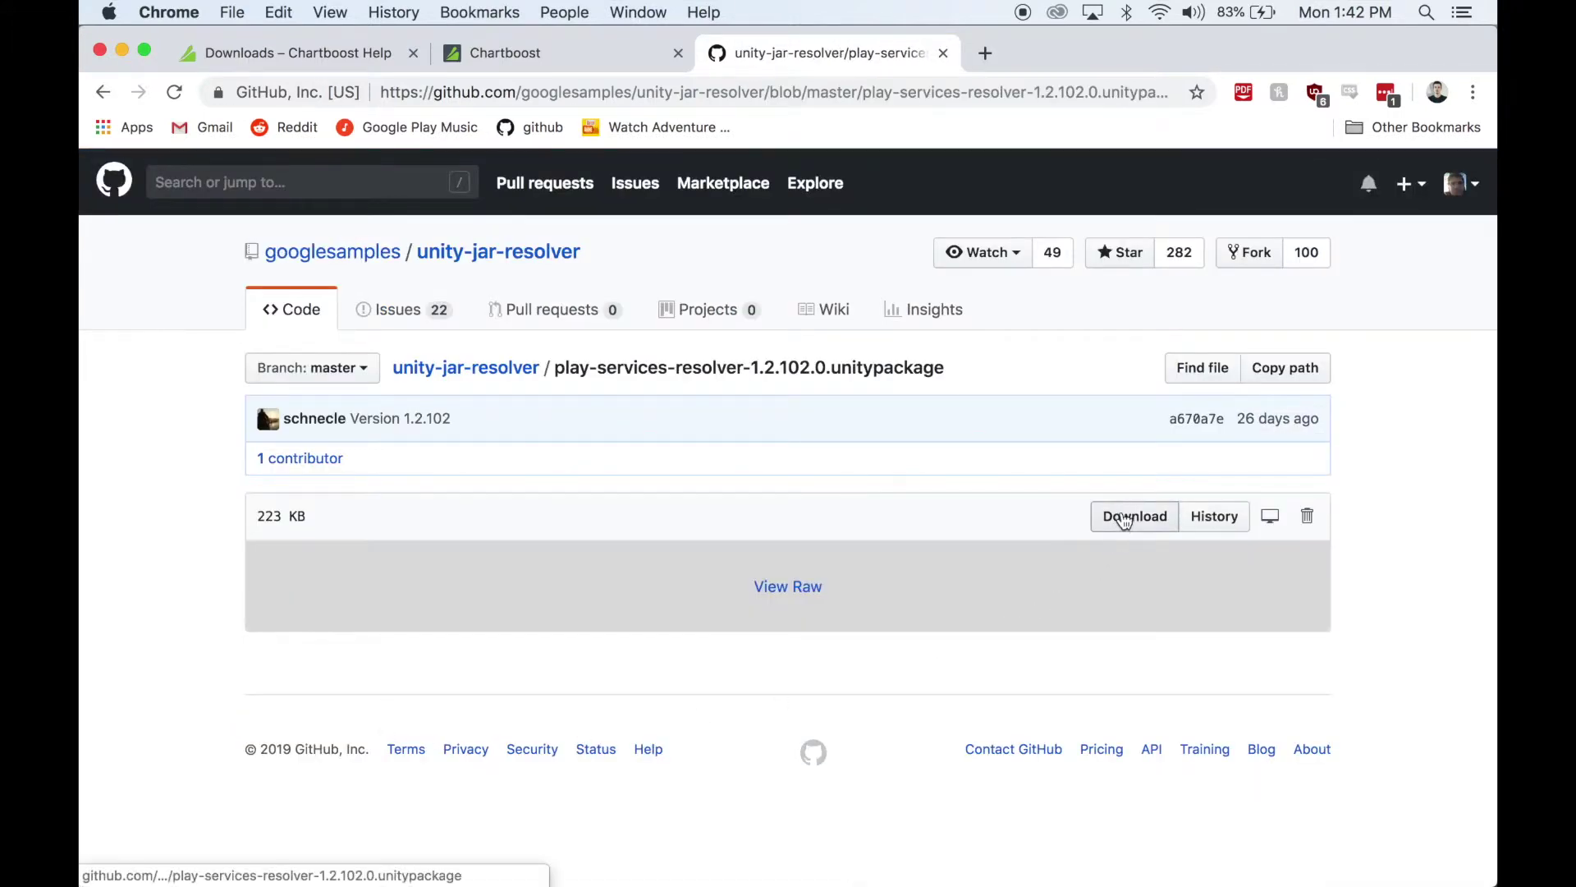
click(1142, 522)
click(1130, 521)
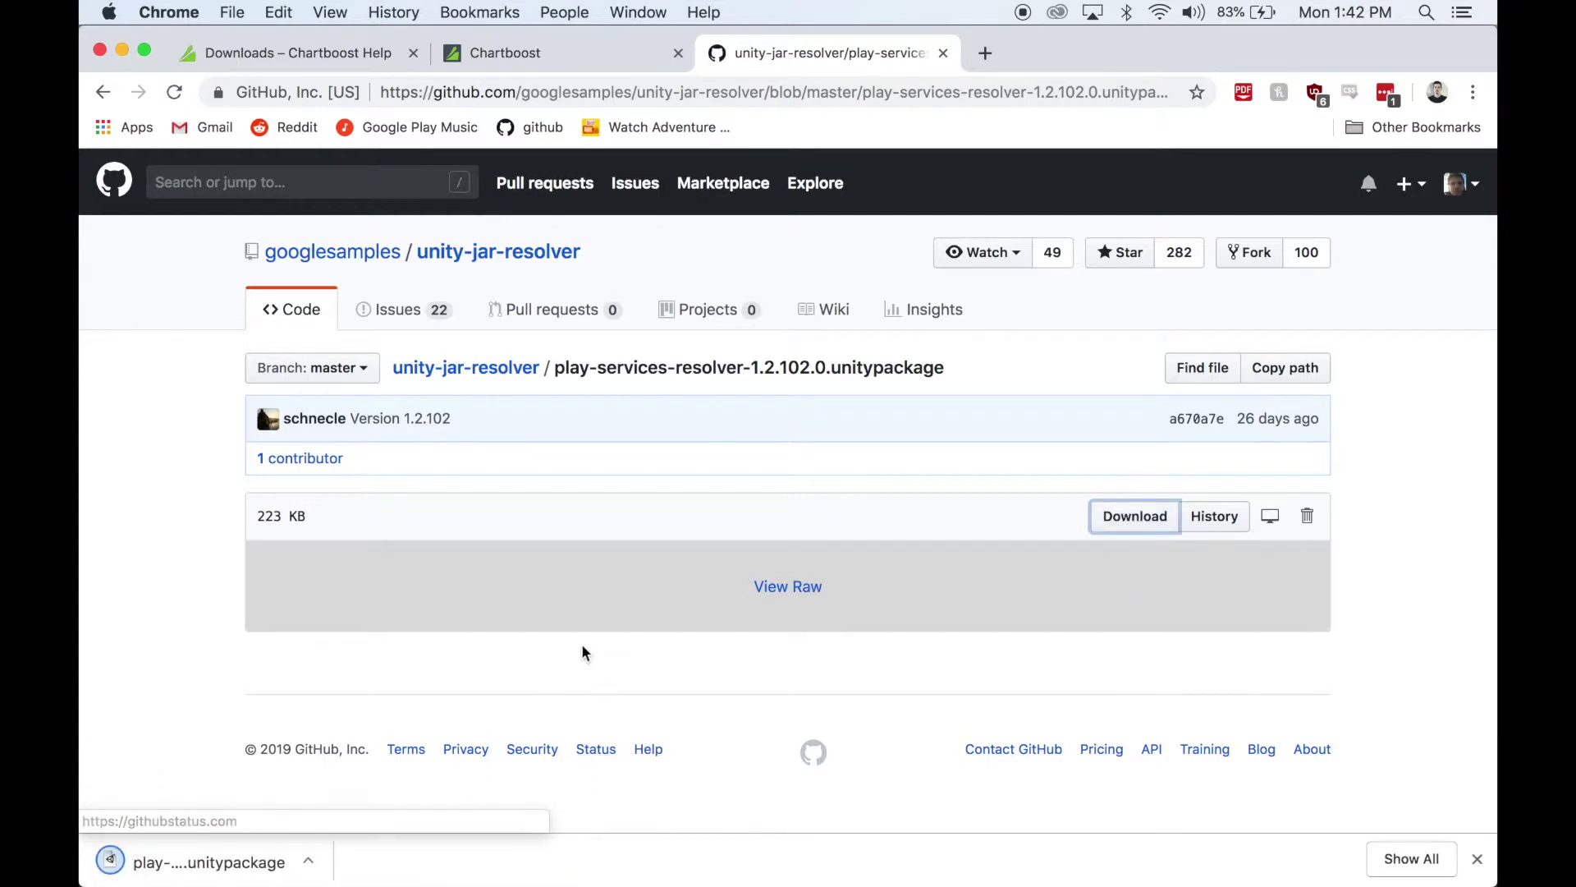
click(256, 864)
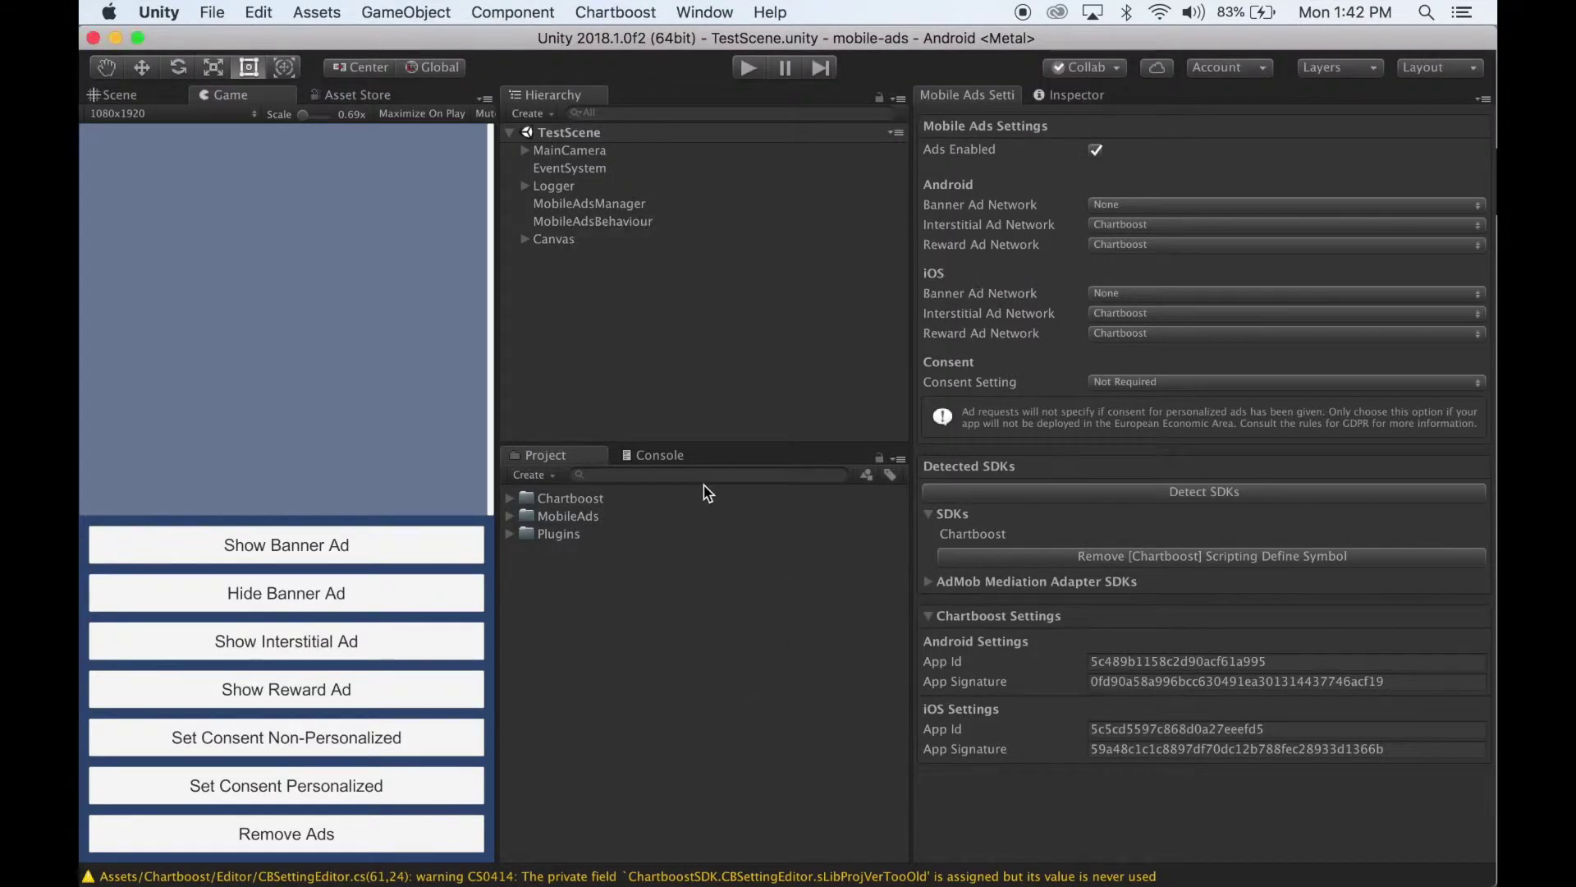
Import the Play Services Resolver package and resolve the Android dependencies successfully.
click(736, 617)
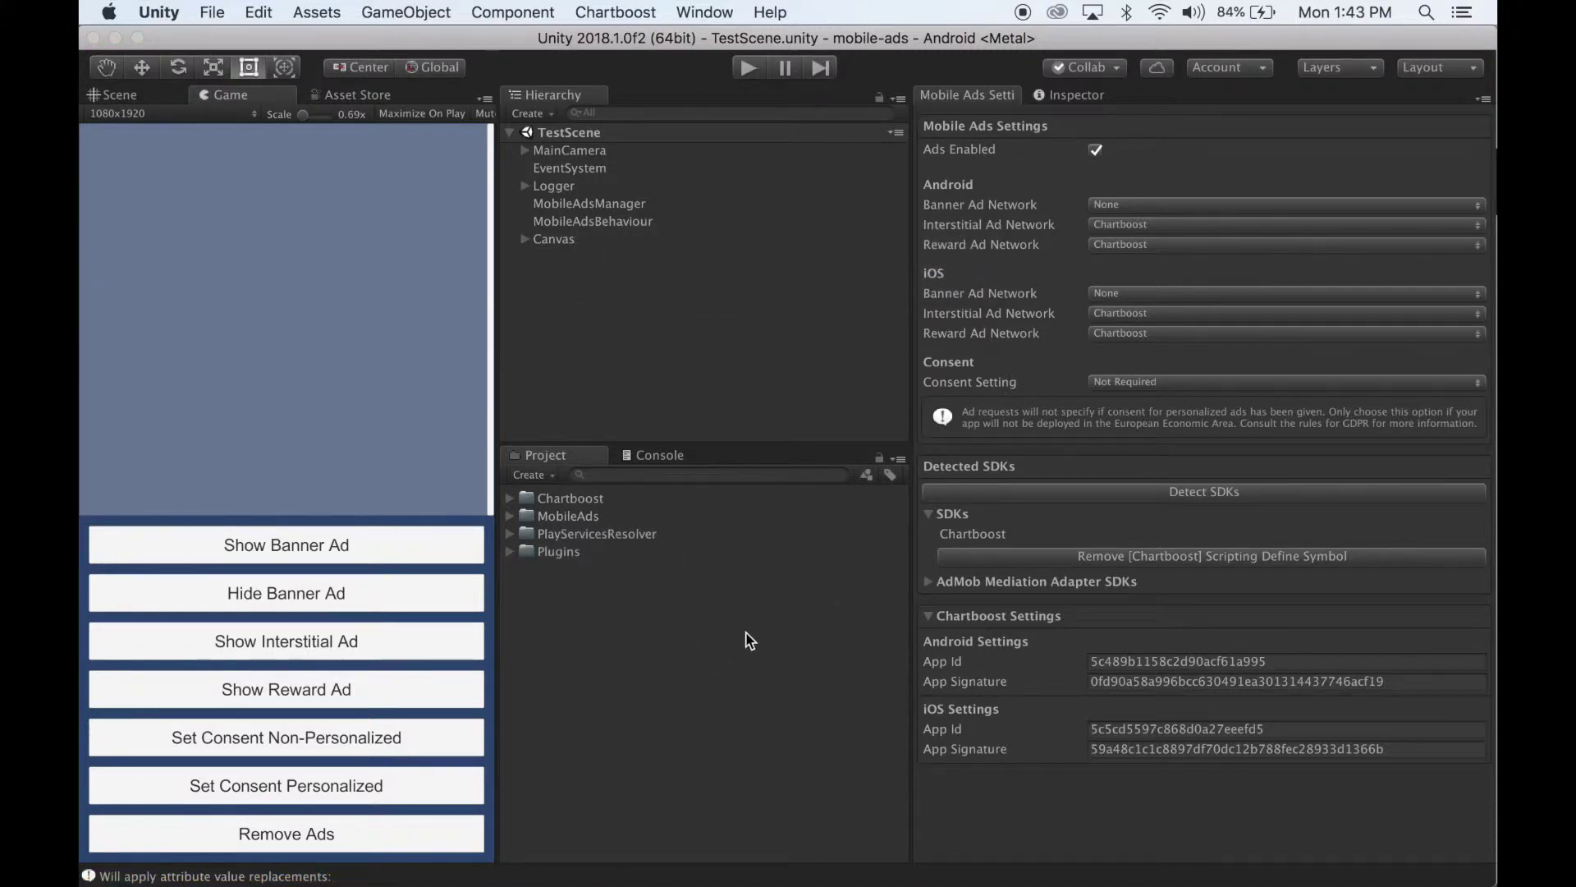
click(317, 12)
mouse_move(450, 467)
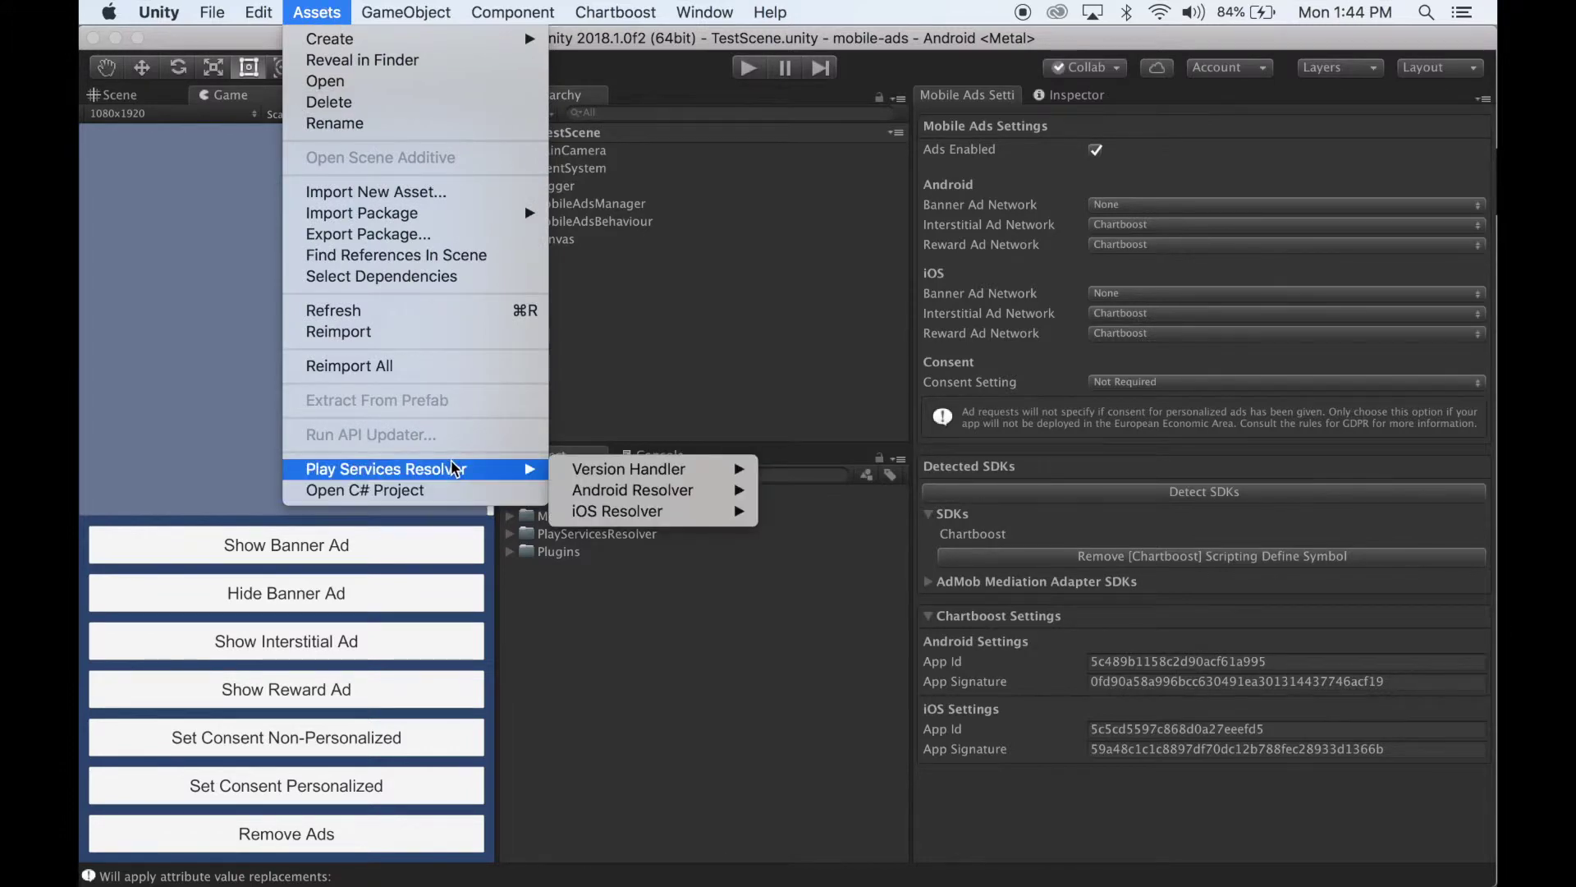
mouse_move(688, 491)
click(867, 517)
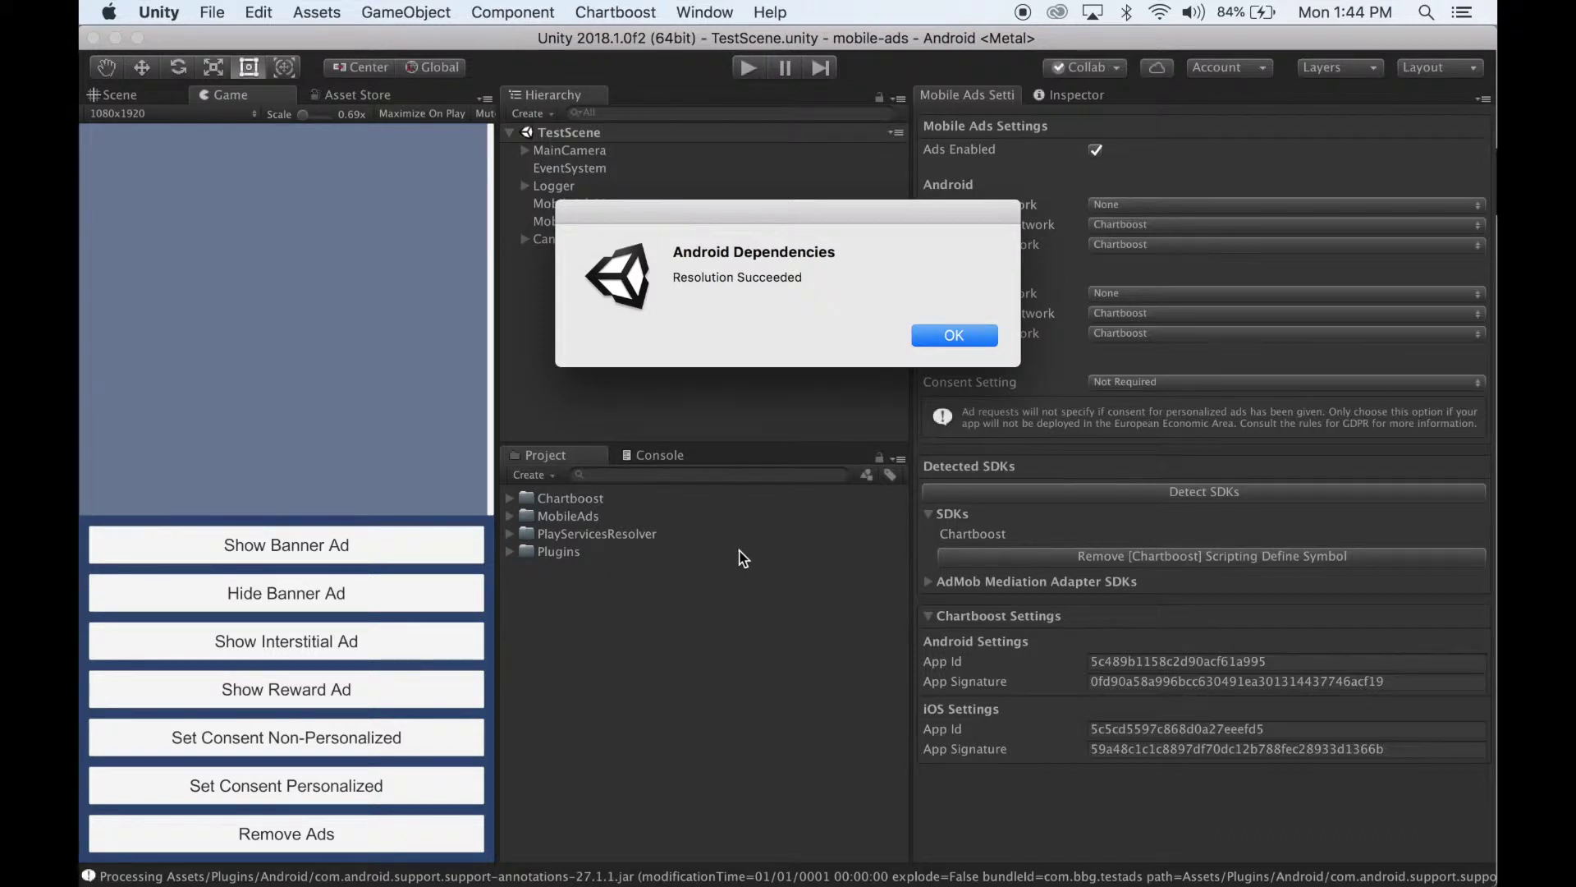
click(949, 336)
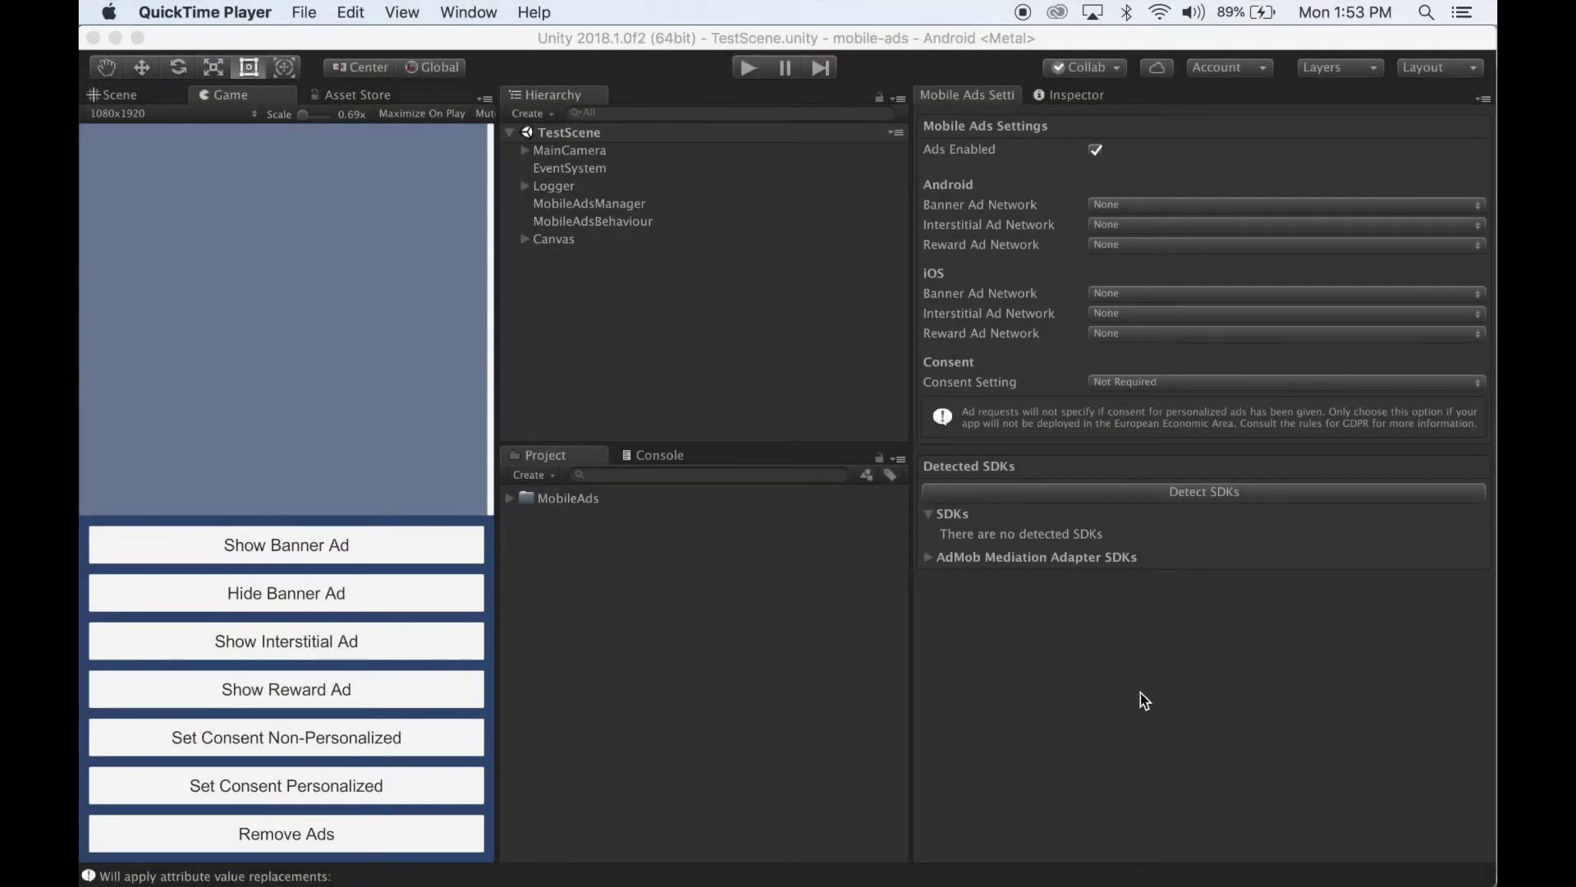
Set the Android and iOS banner, interstitial and reward ad networks to IronSource.
click(1182, 206)
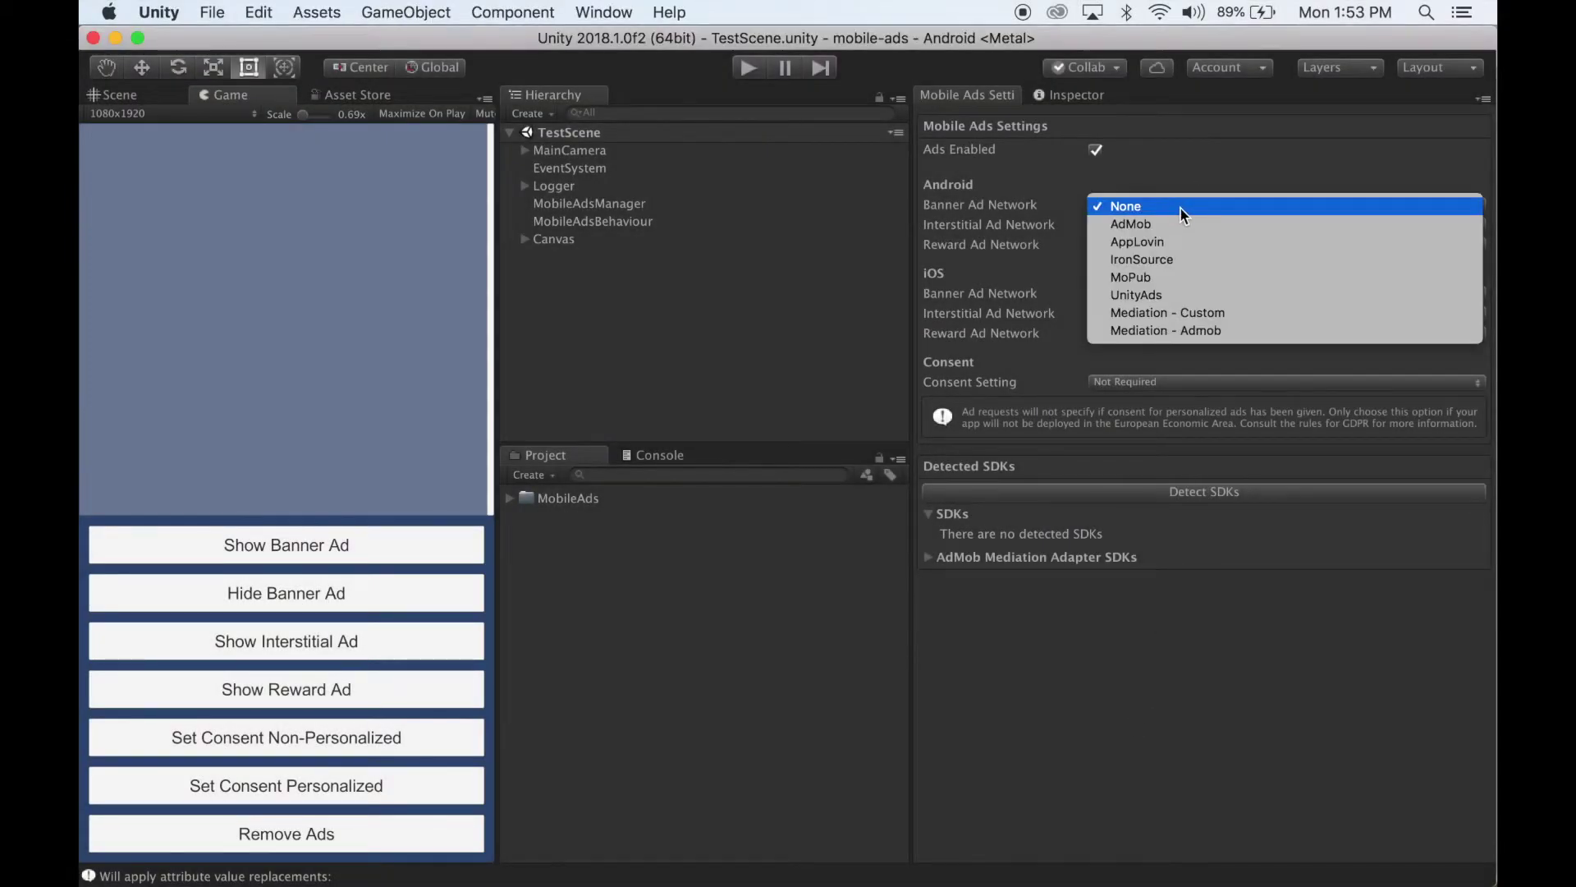
click(1182, 260)
click(1165, 205)
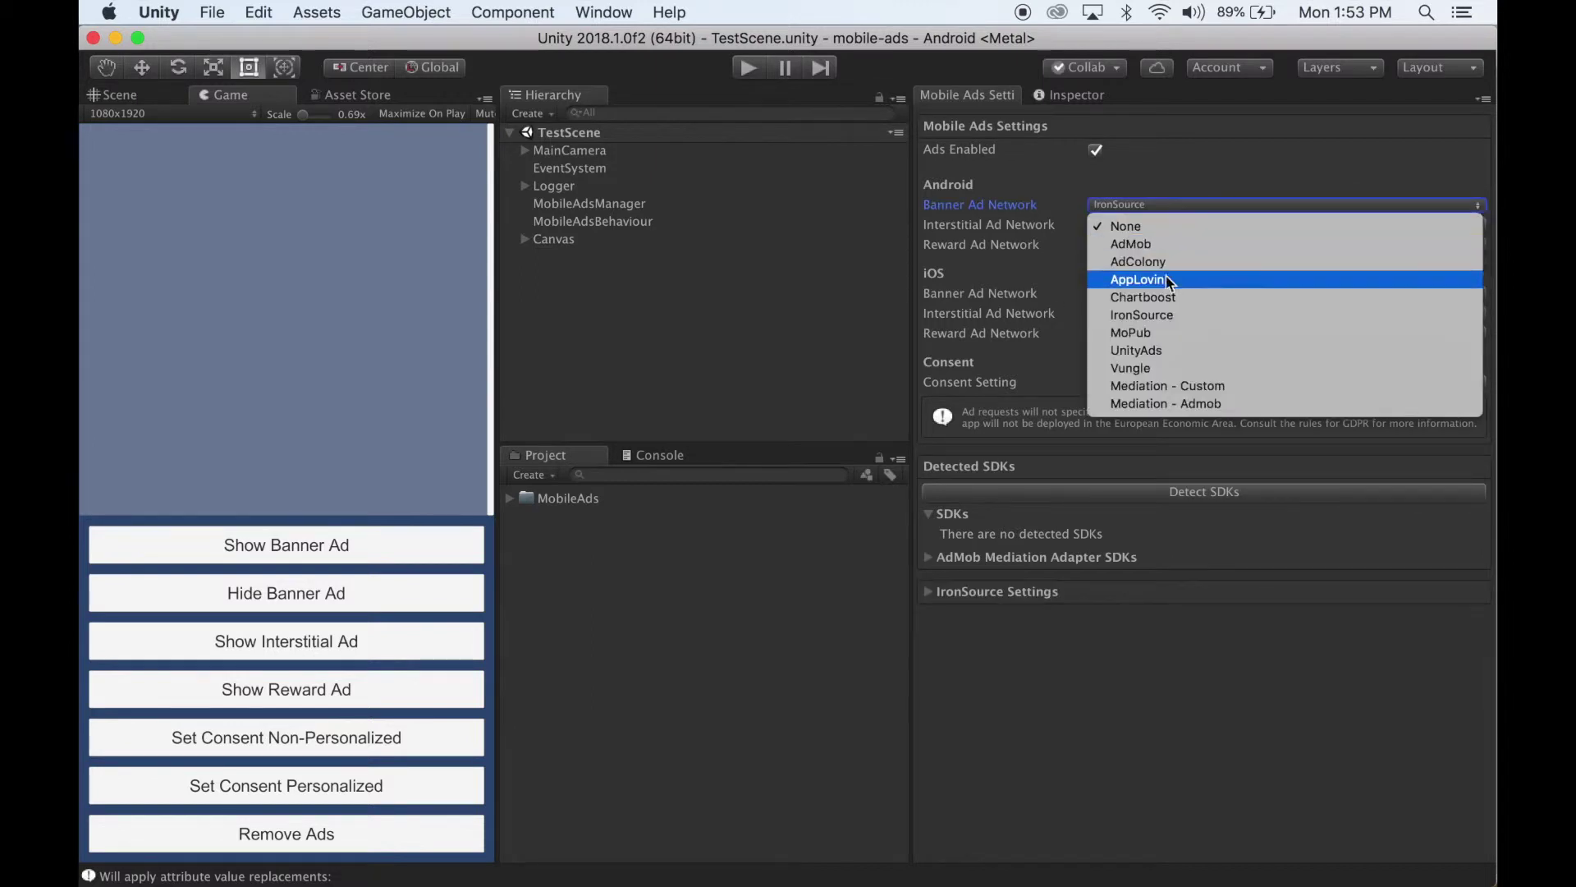
click(1164, 310)
click(1158, 227)
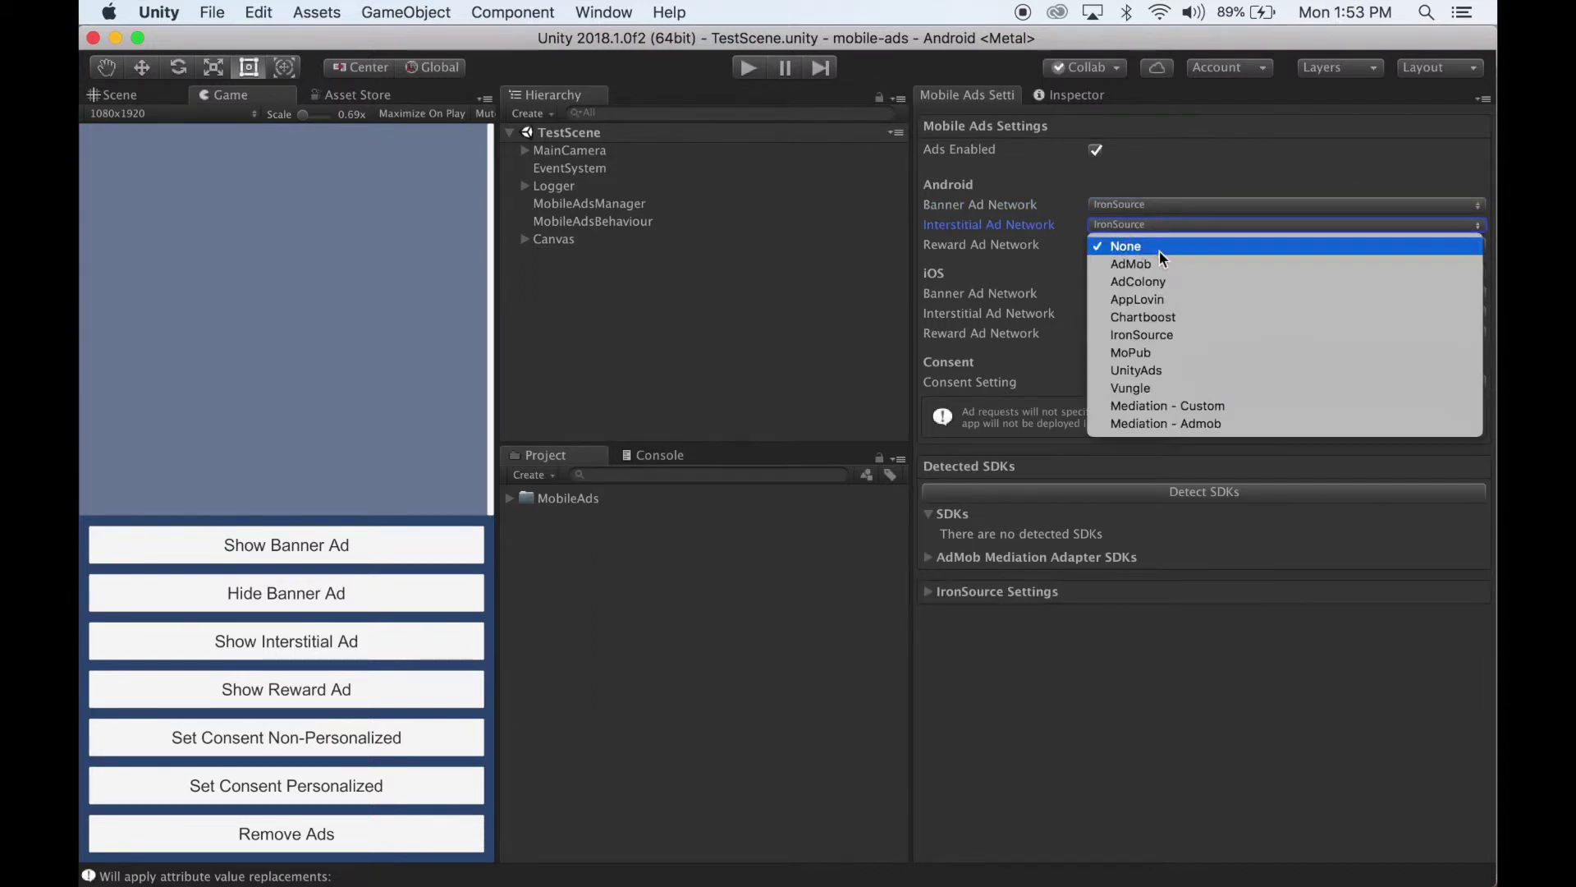
click(1170, 335)
click(1161, 293)
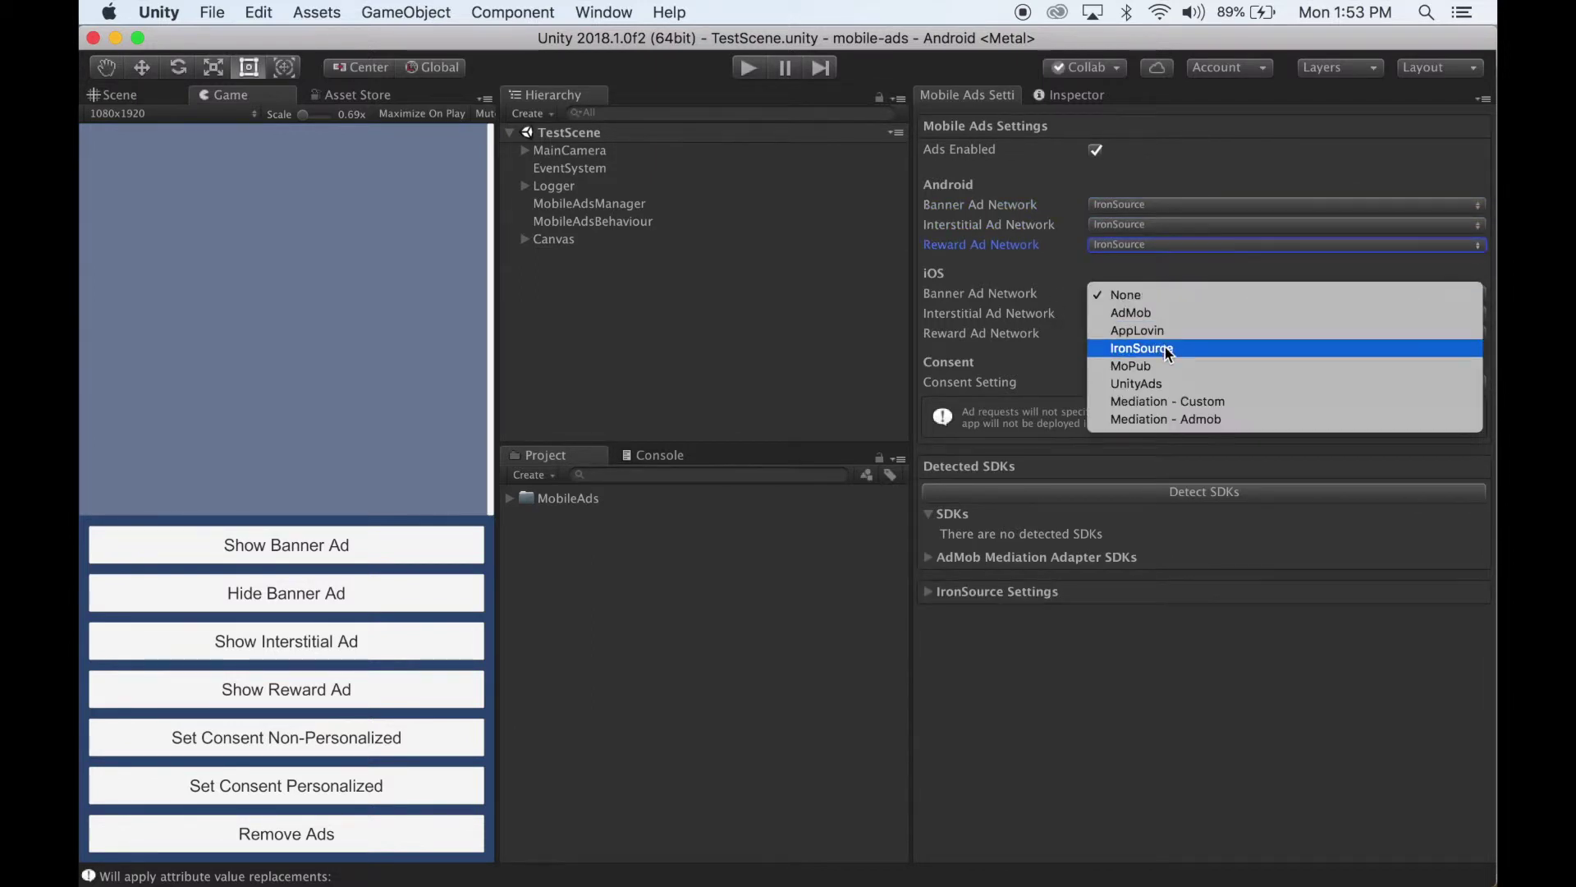
click(1168, 348)
click(1158, 313)
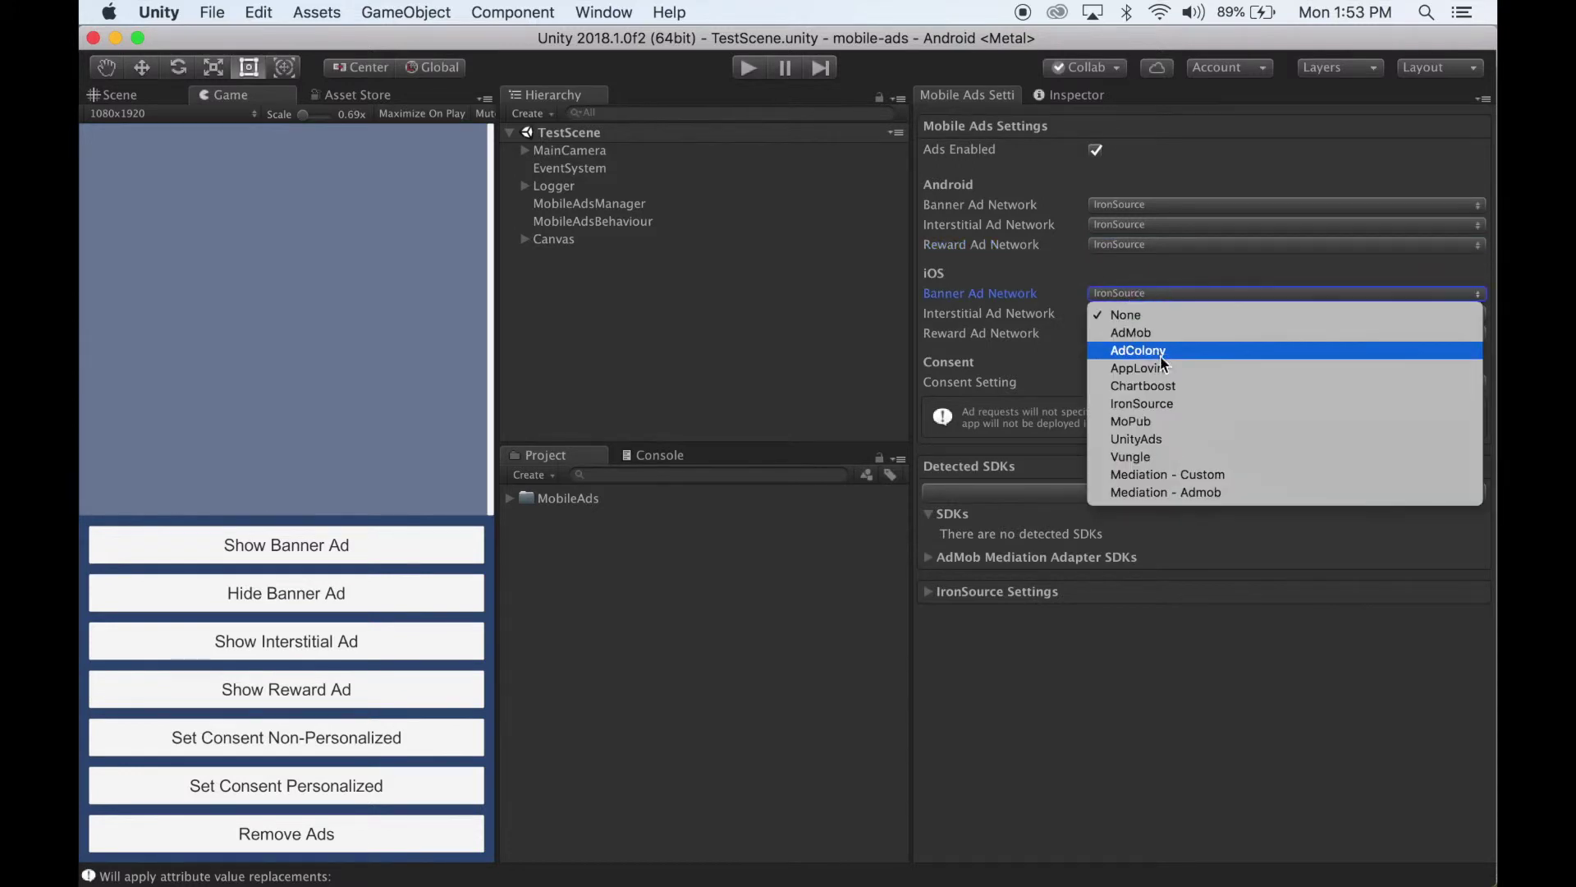
click(1158, 401)
click(1157, 313)
click(1176, 425)
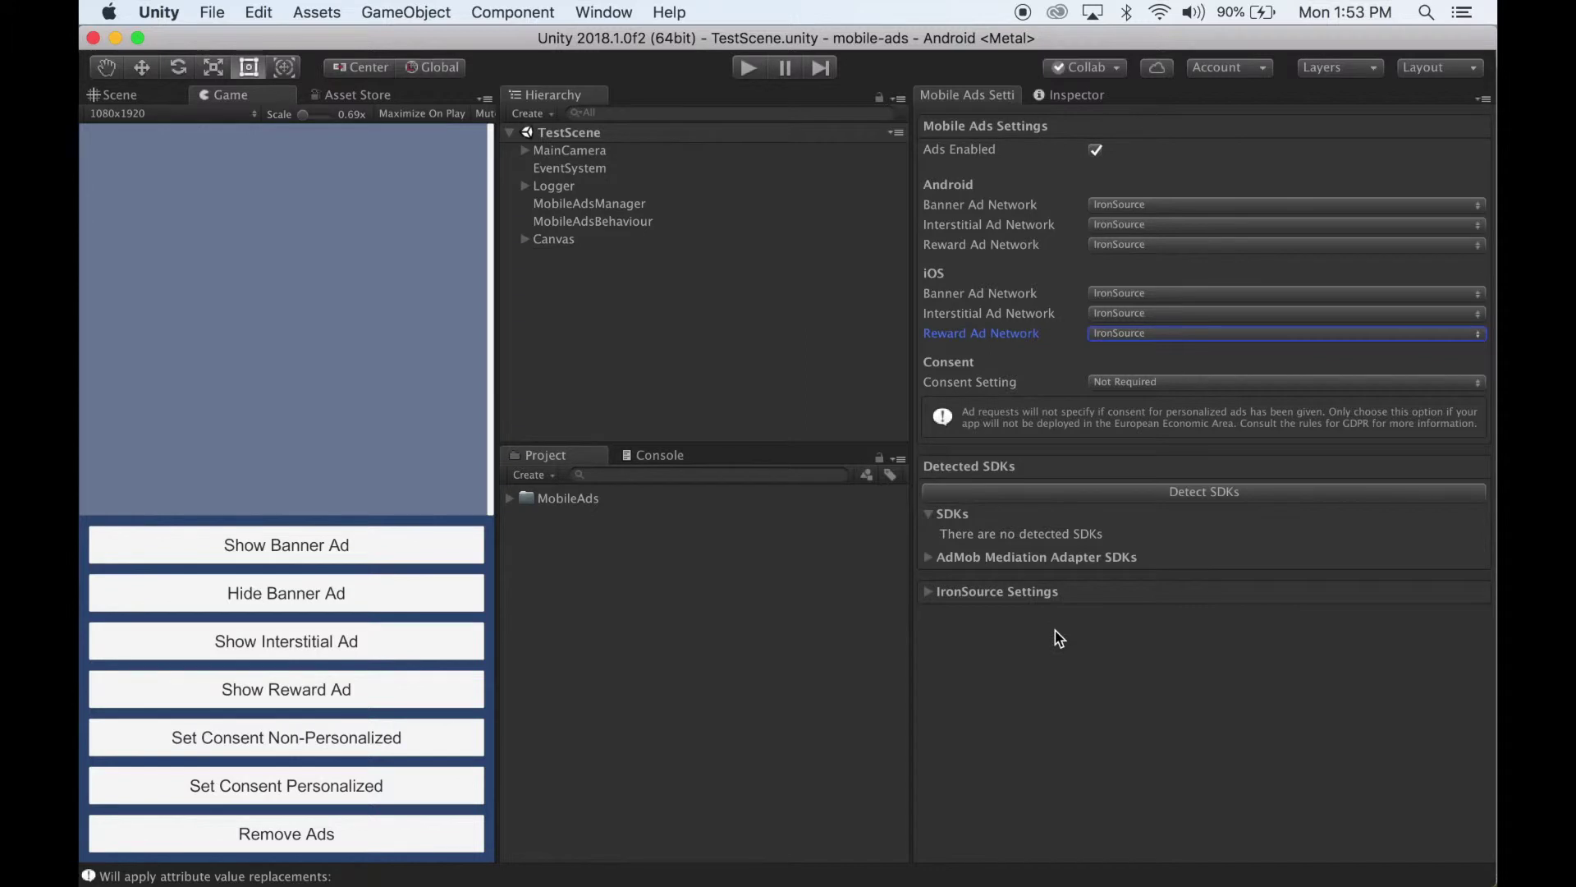
Expand IronSource Settings, then follow the documentation's IronSource SDK download link.
click(927, 592)
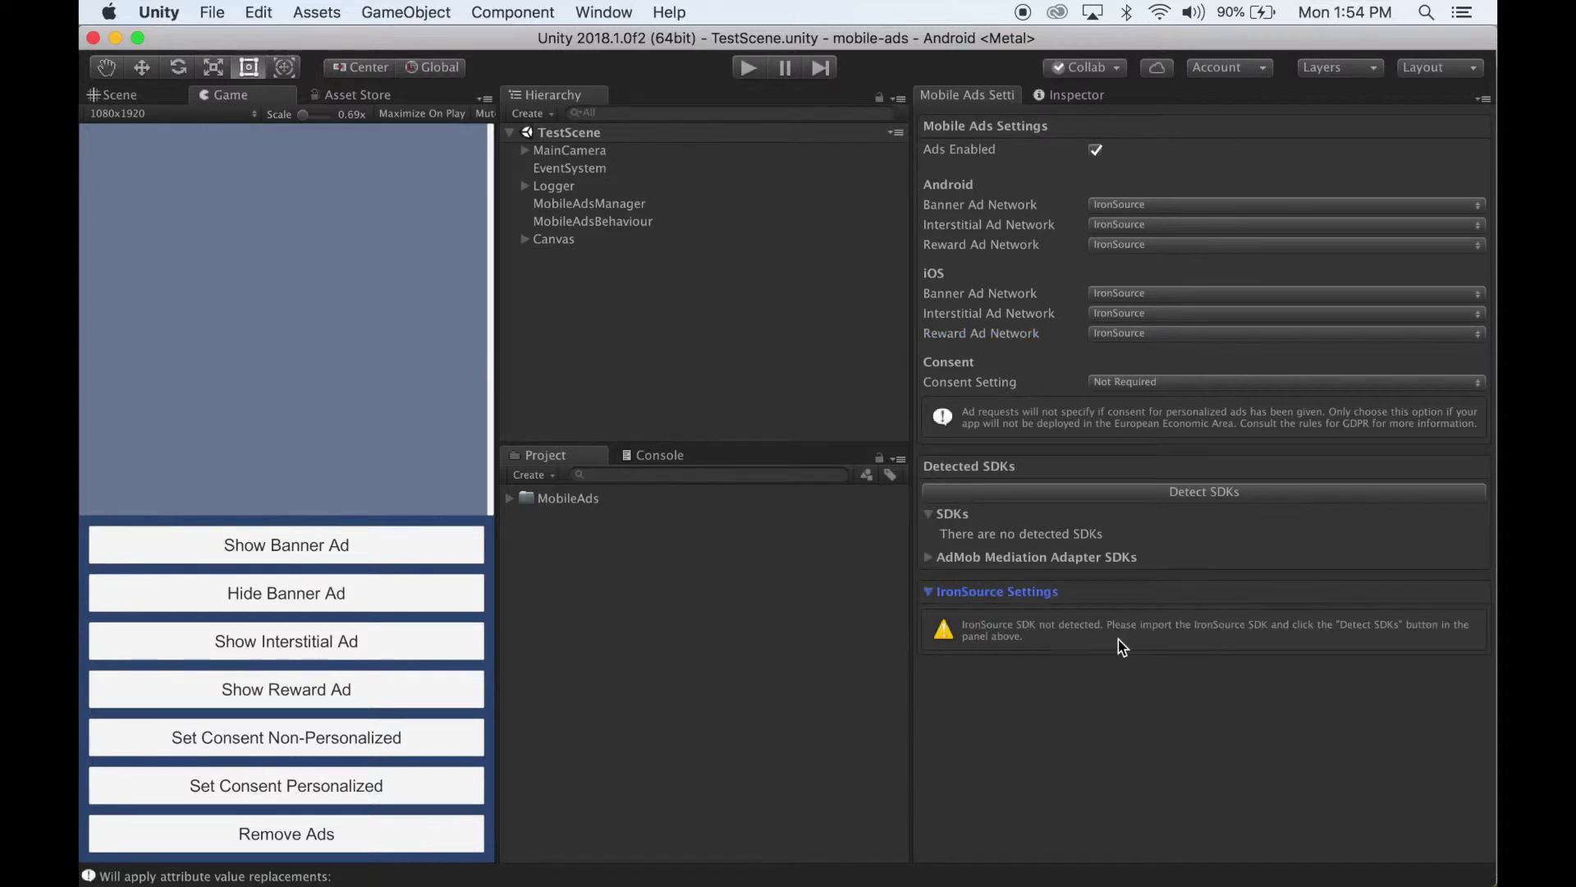
mouse_move(945, 878)
click(940, 841)
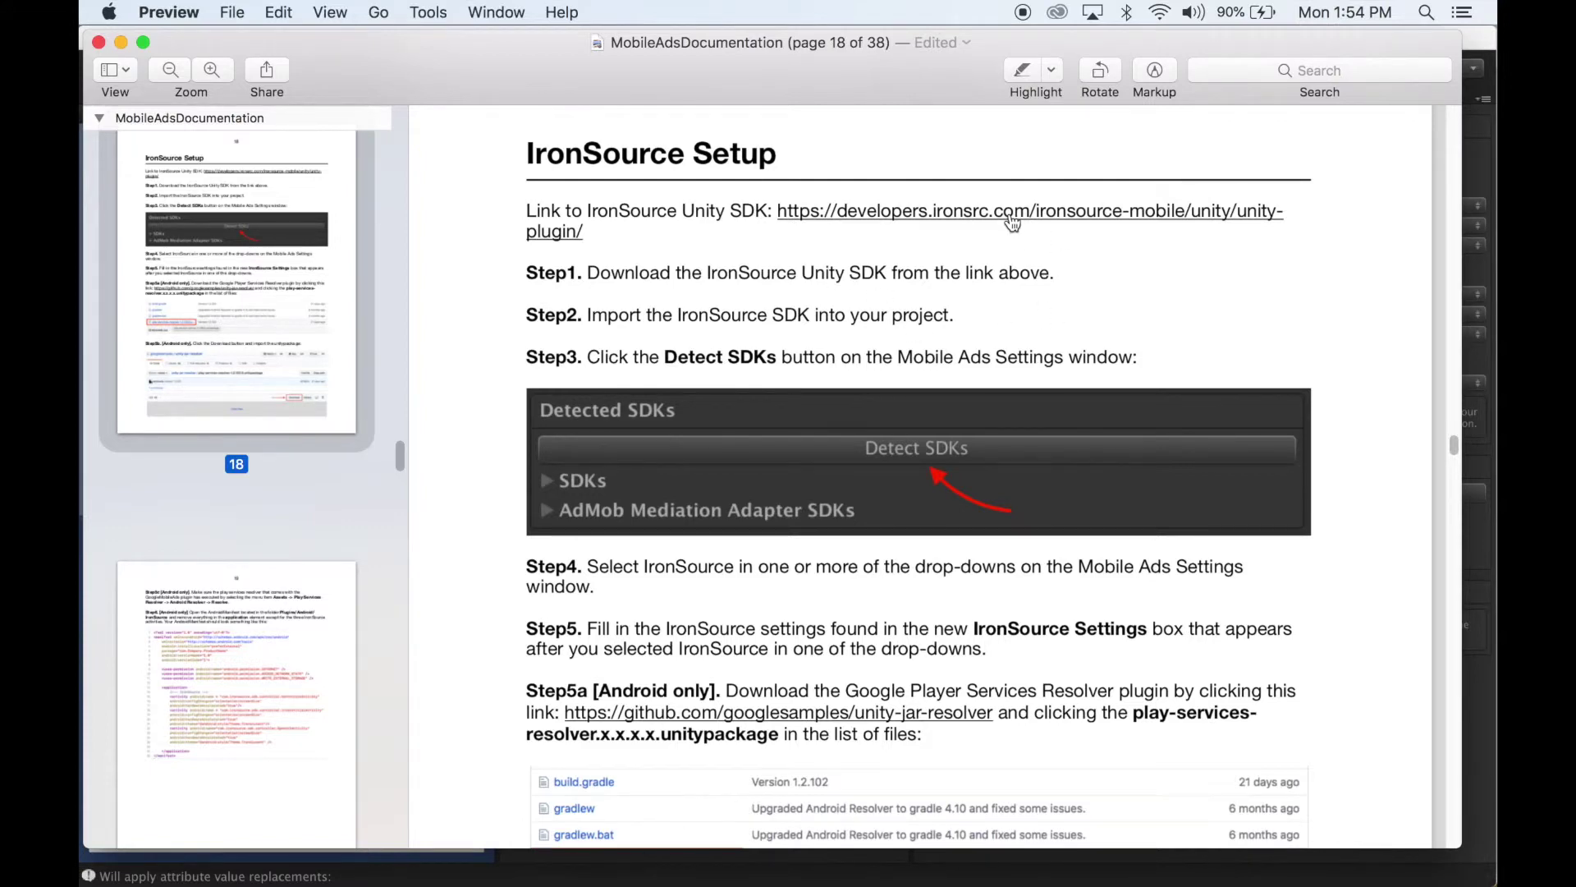
click(927, 215)
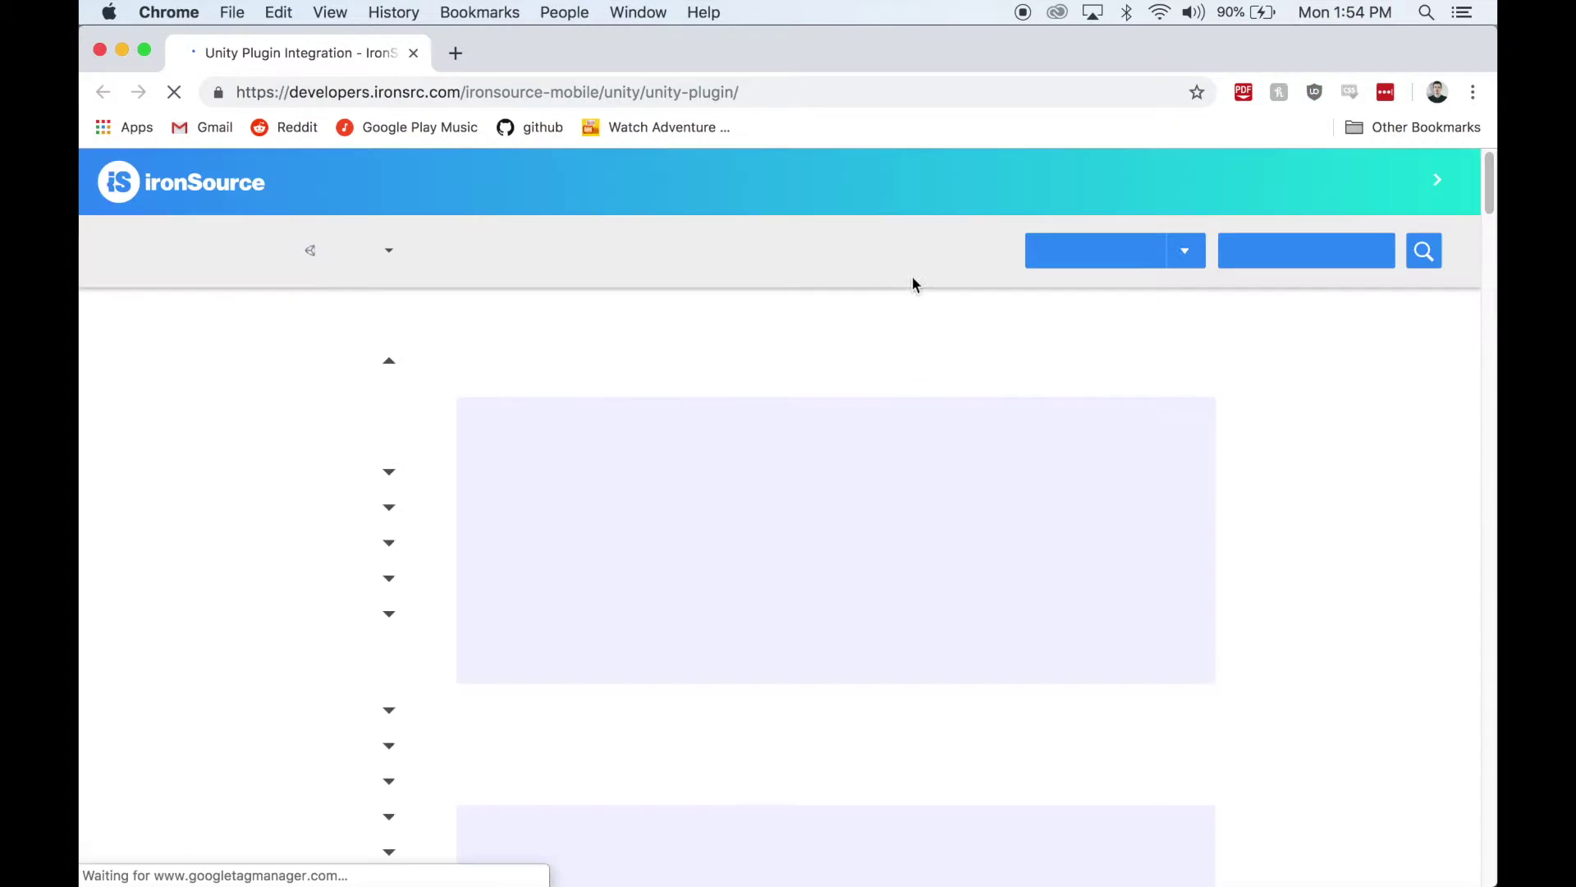
Download the IronSource Unity Plugin Version 6.8.2 package and open it in Unity.
scroll(898, 402, down, 3)
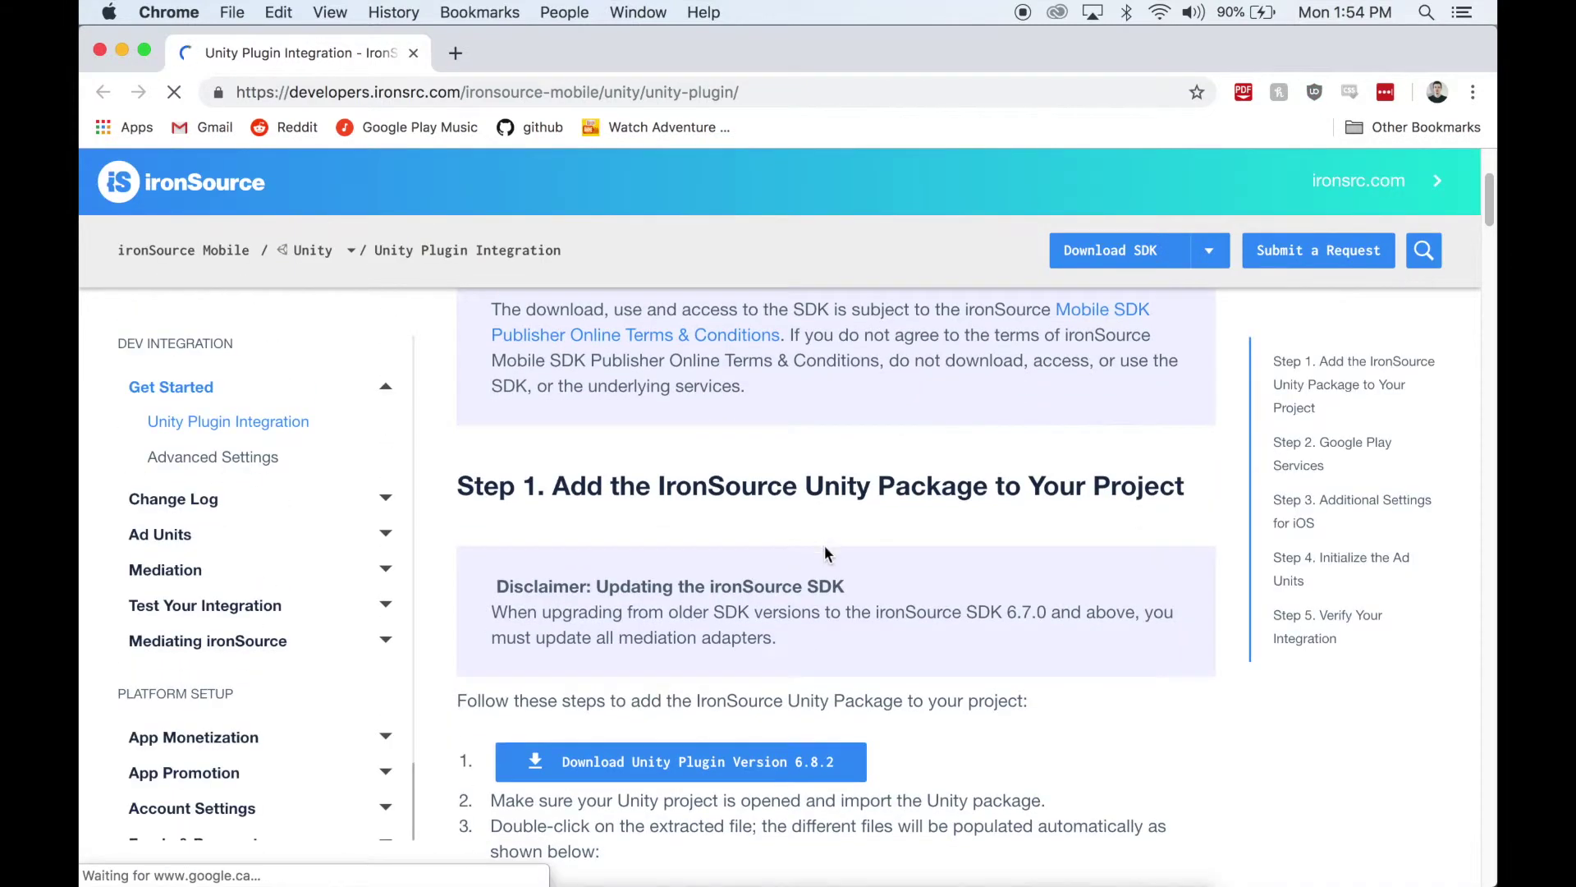
click(591, 764)
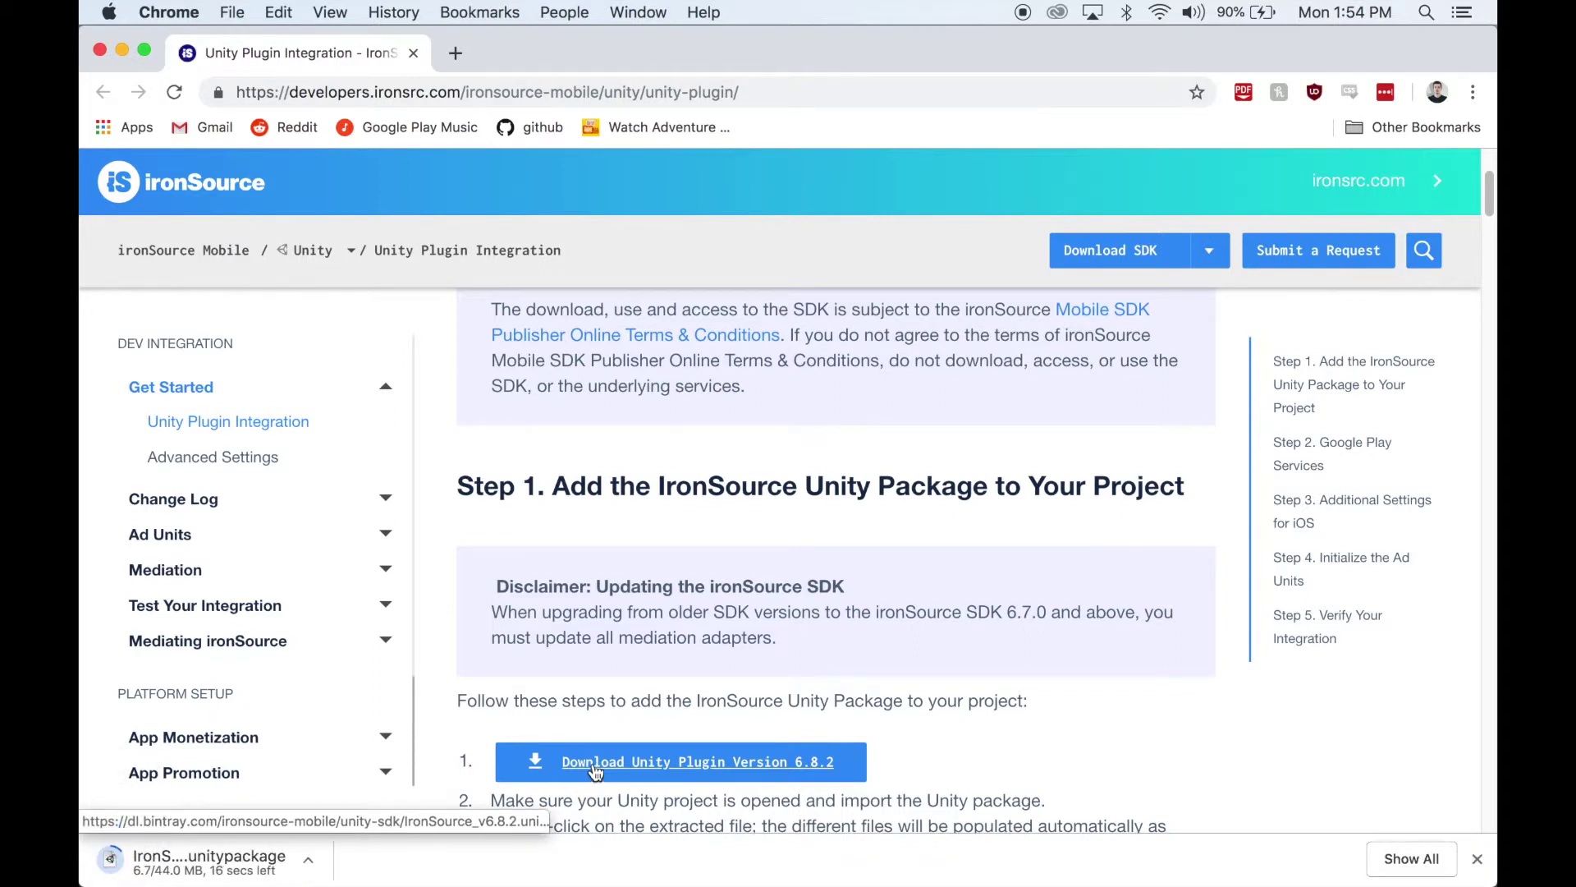
click(246, 871)
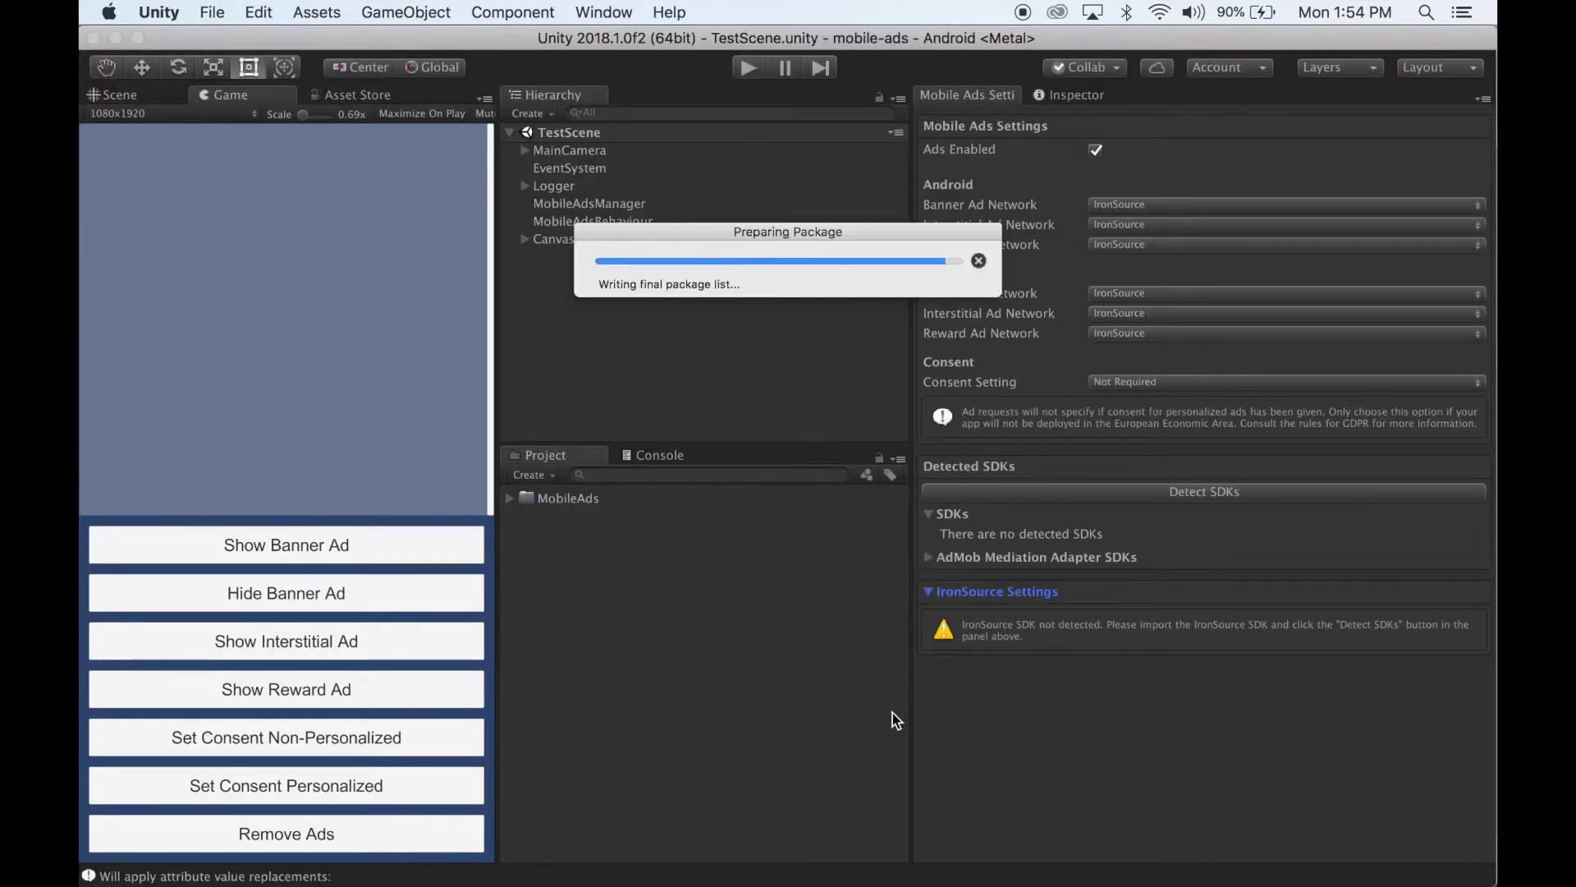
Import the IronSource package, detect SDKs, and fill in the IronSource app and placement IDs.
click(736, 616)
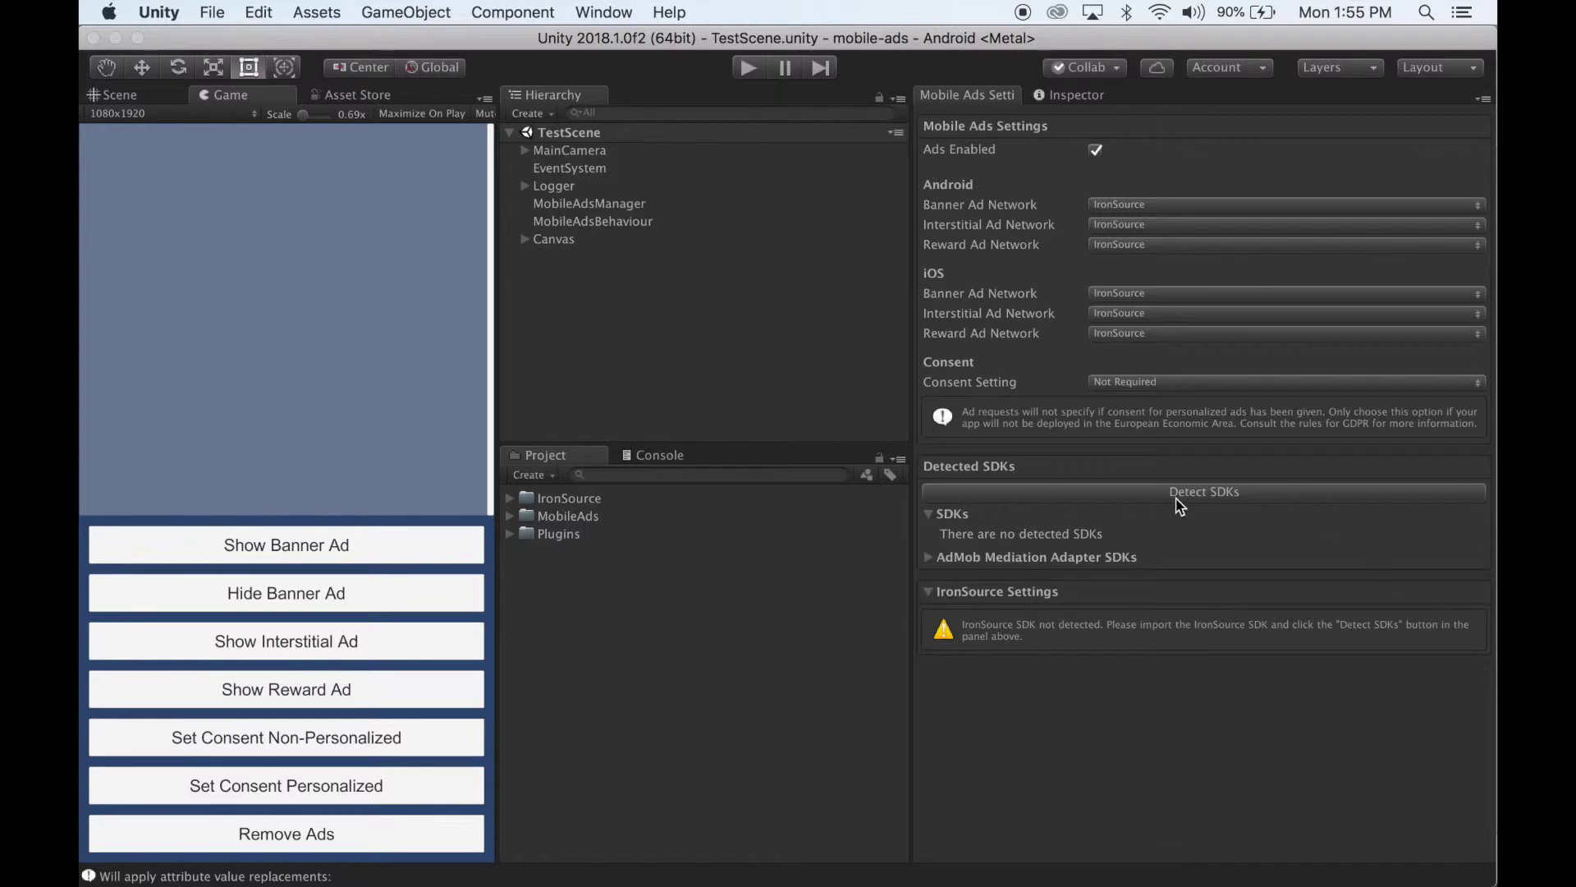
click(1295, 498)
click(1297, 498)
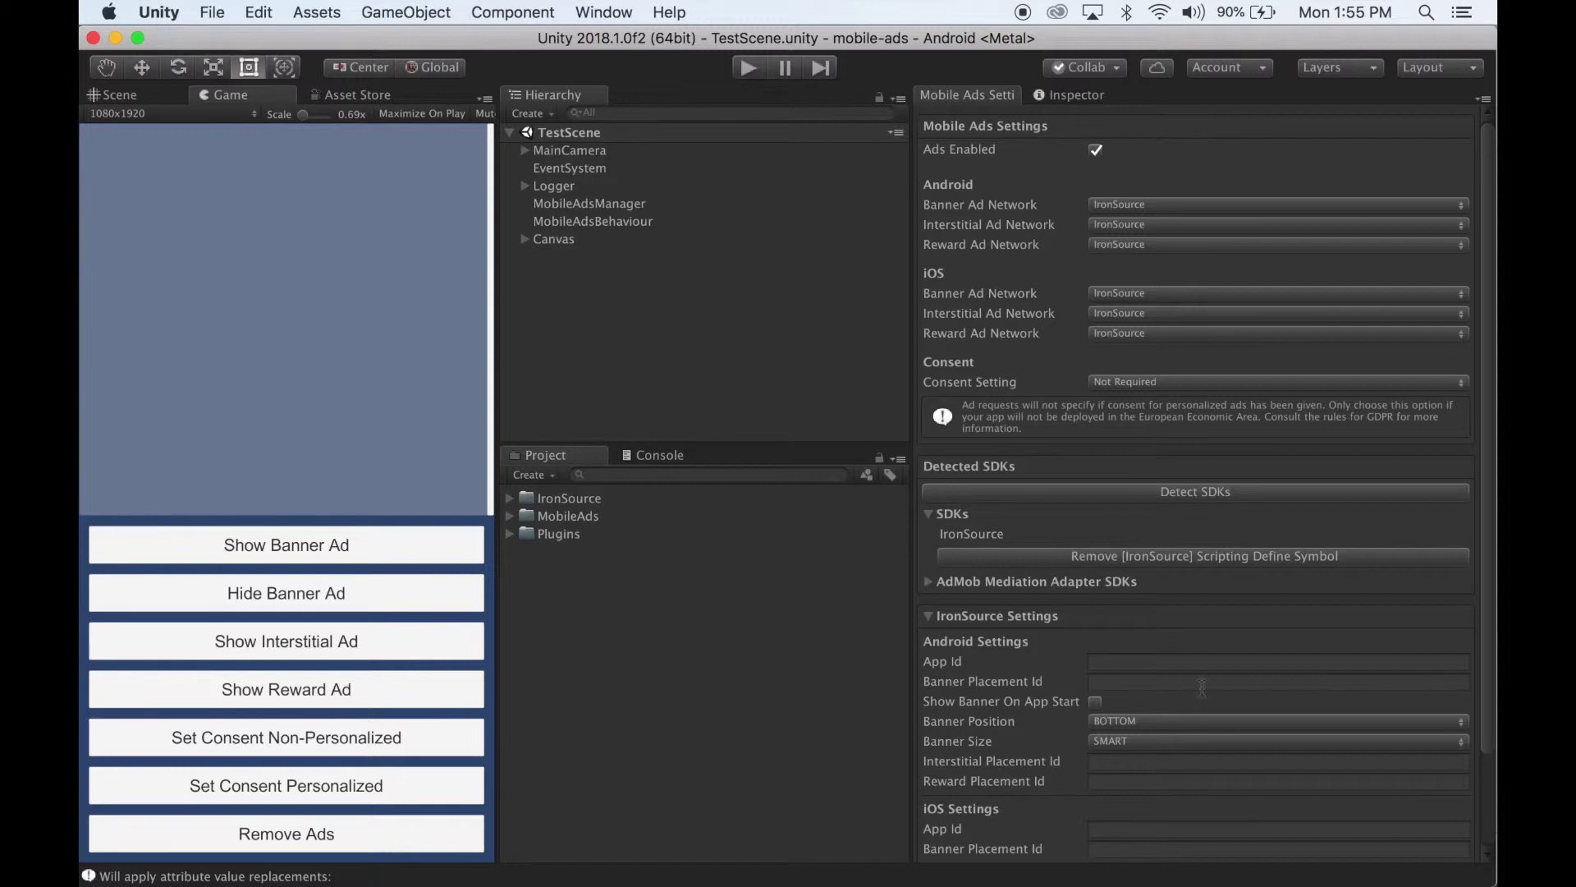
scroll(1201, 688, down, 3)
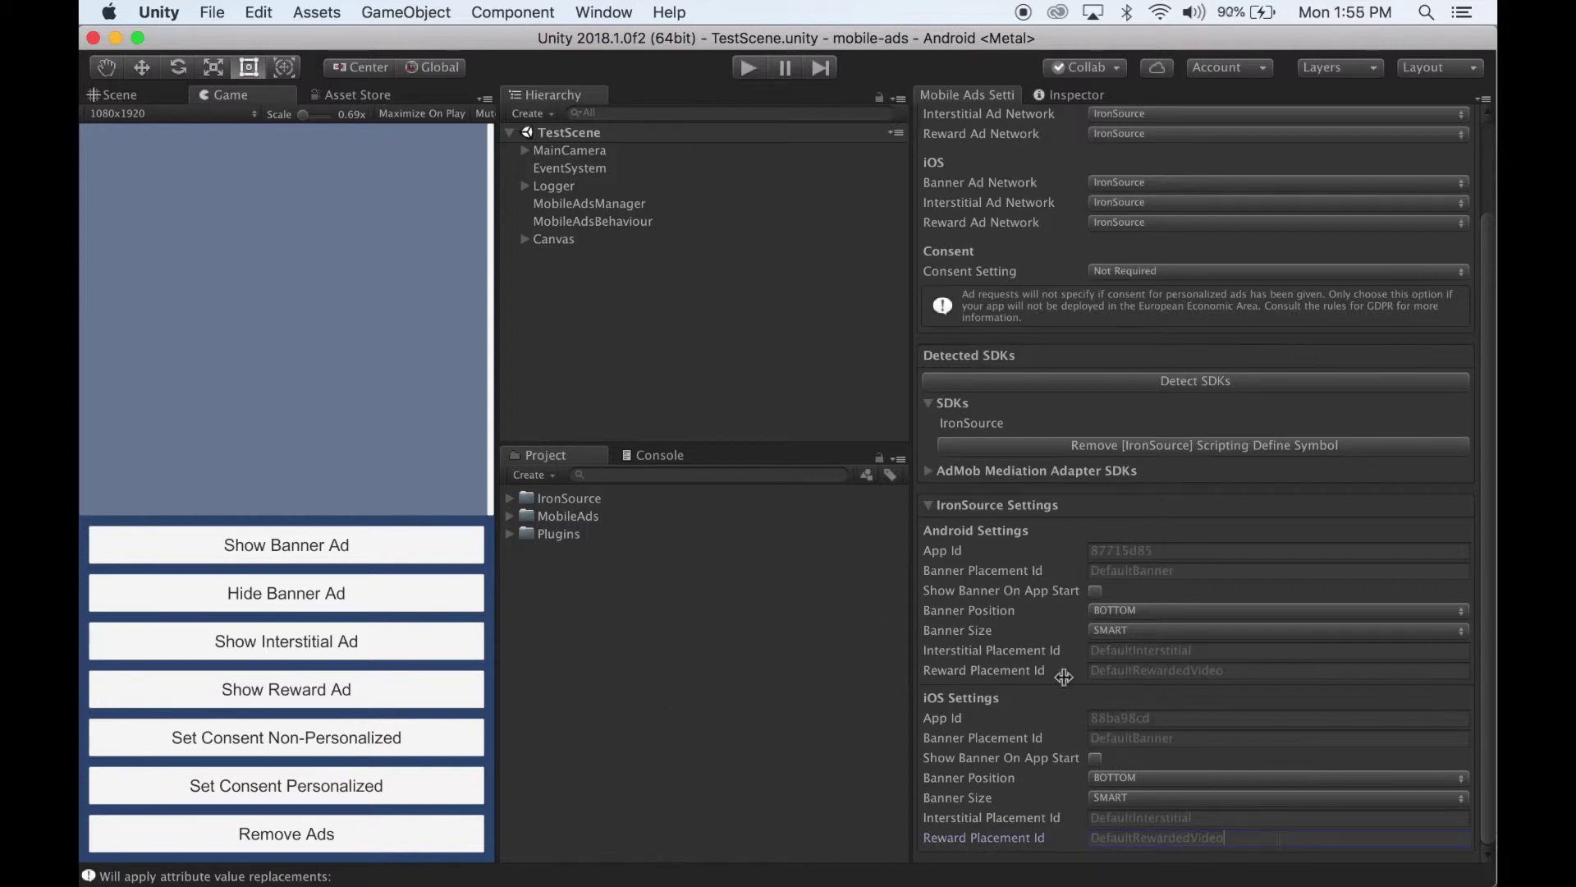
click(1278, 837)
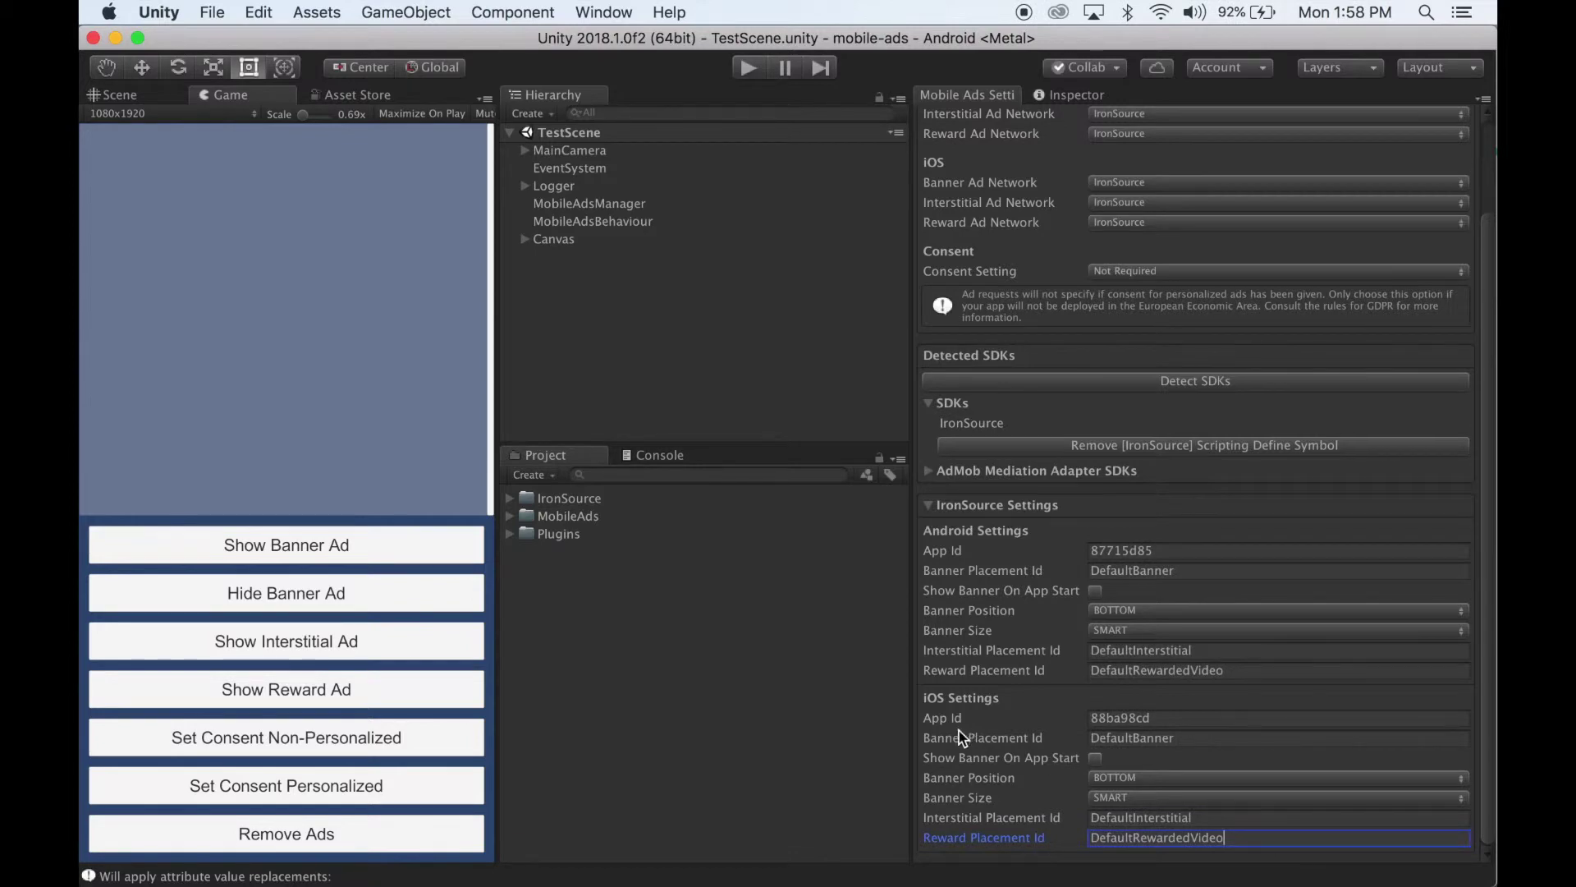
Open Plugins > Android > IronSource > AndroidManifest.xml in Xcode and select the Chartboost activity block.
click(508, 537)
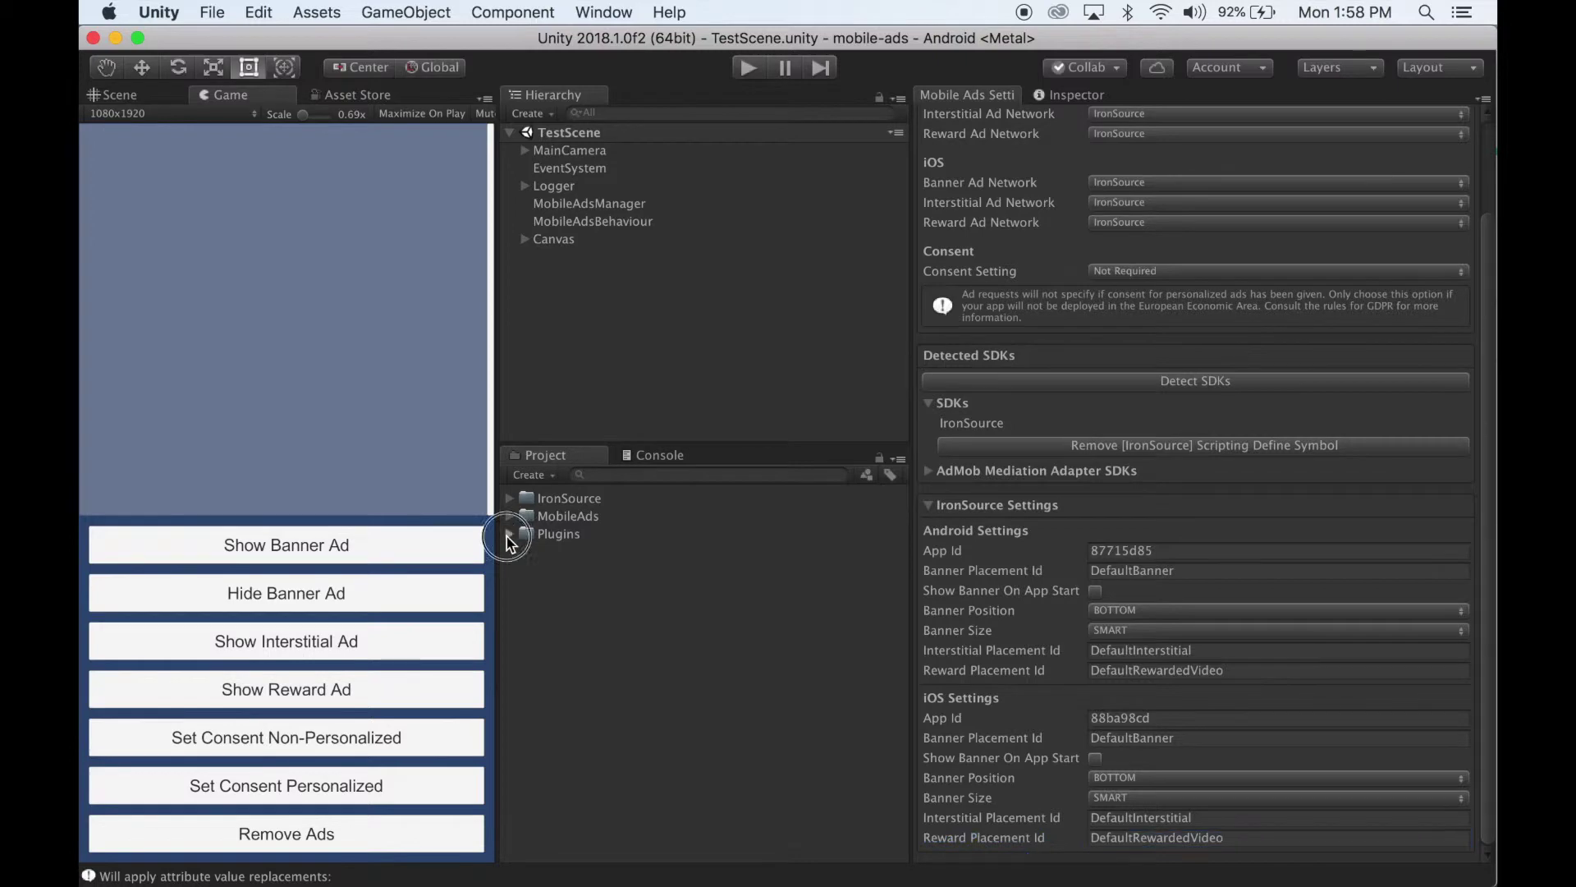
click(525, 551)
click(541, 570)
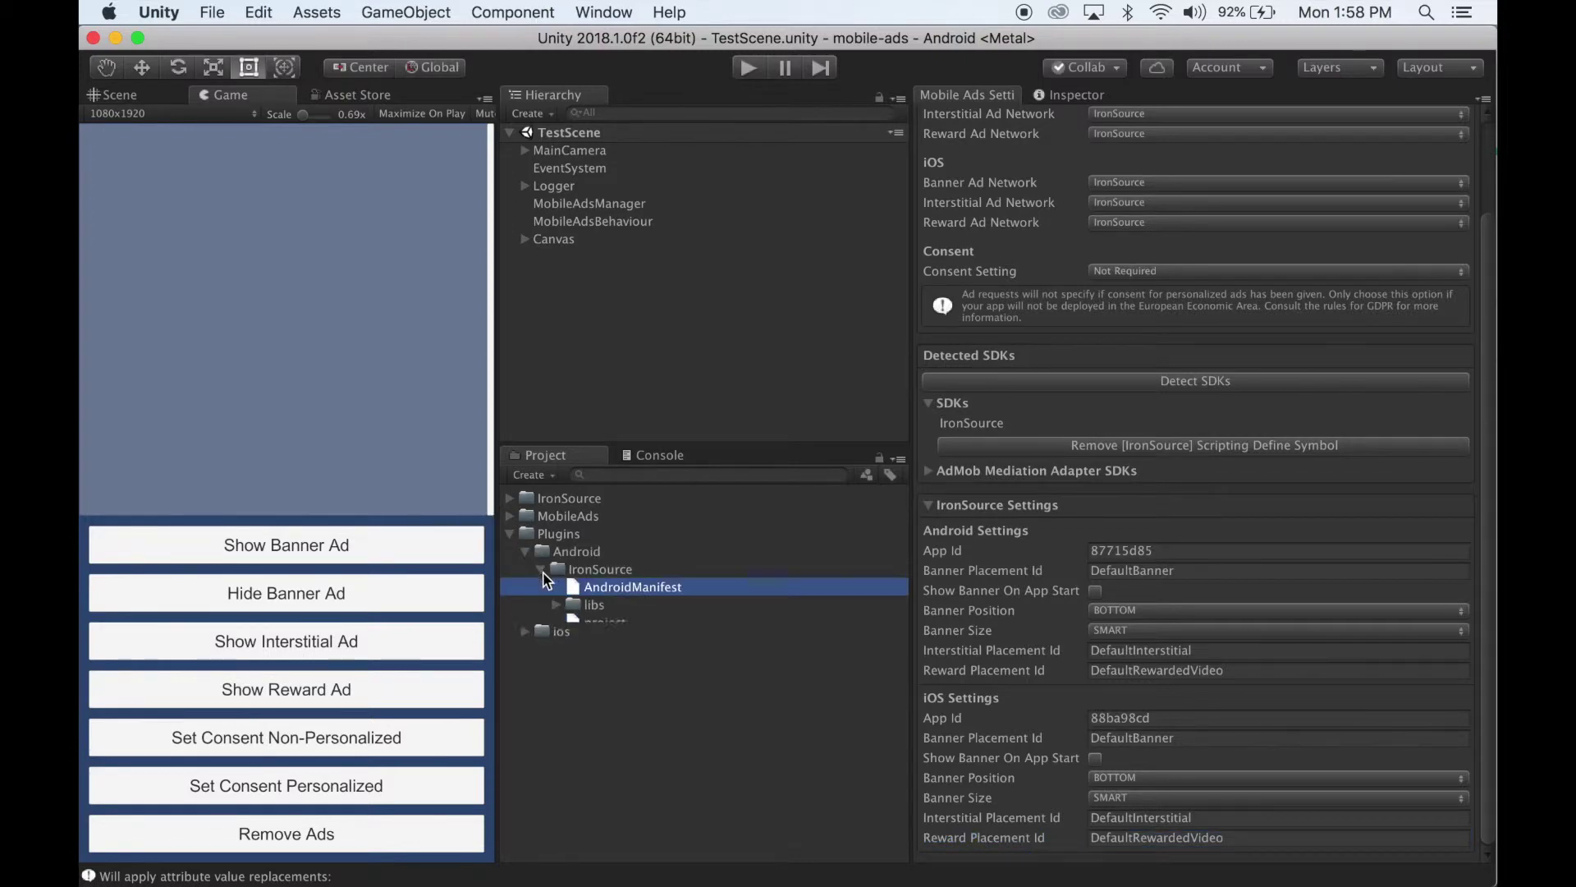
double_click(647, 587)
scroll(353, 521, down, 3)
drag(188, 504, 355, 640)
Replace the manifest with IronSource-only activities, save it, and return to Unity.
drag(540, 474, 140, 254)
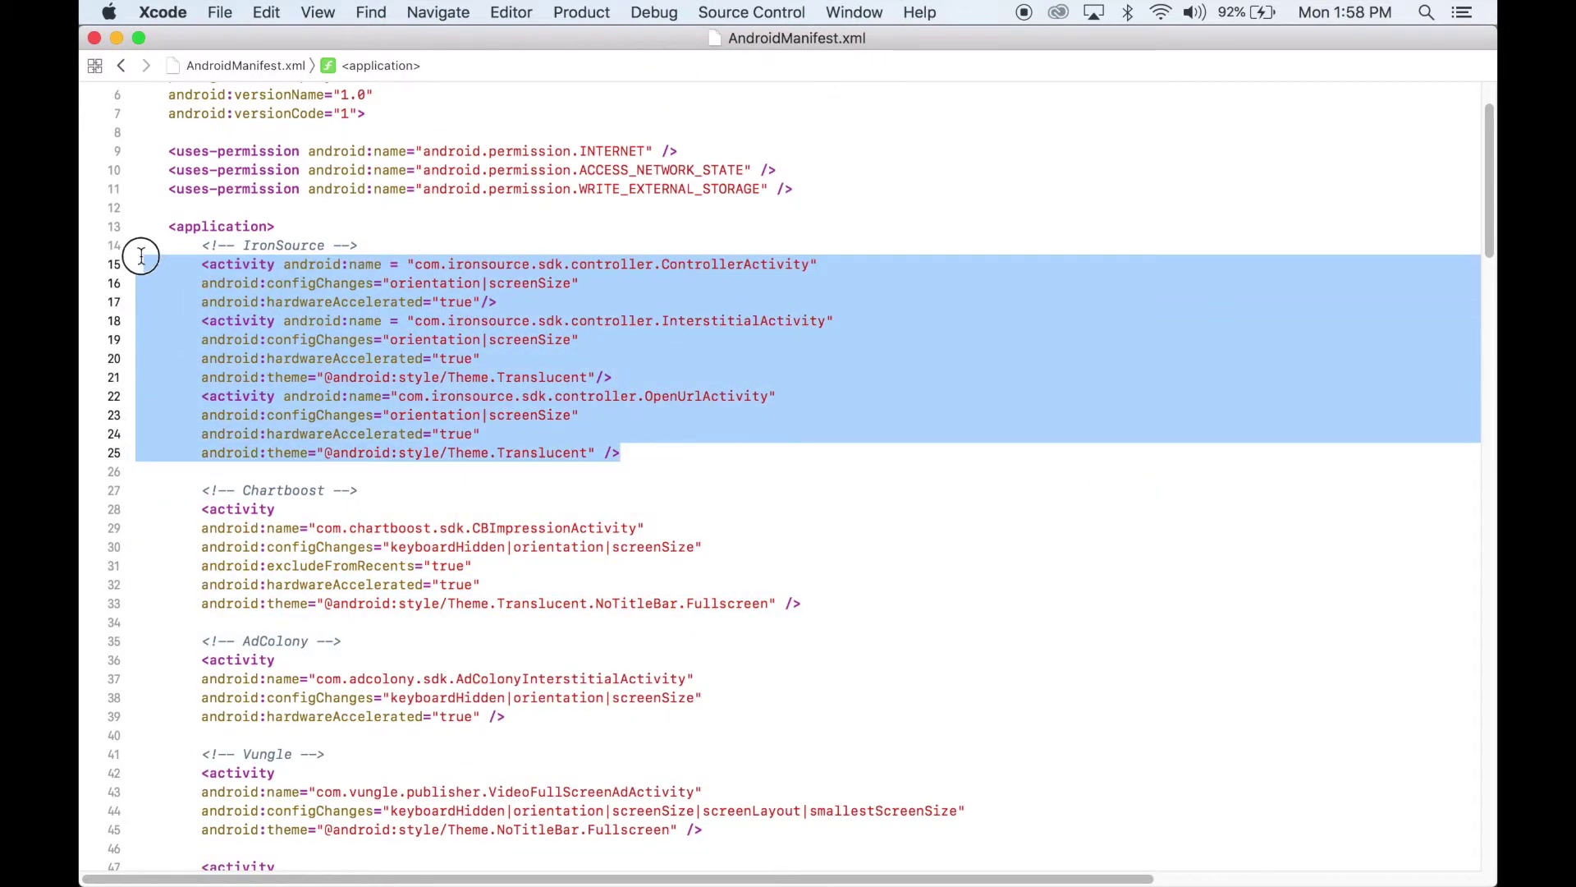
click(229, 472)
scroll(258, 517, down, 13)
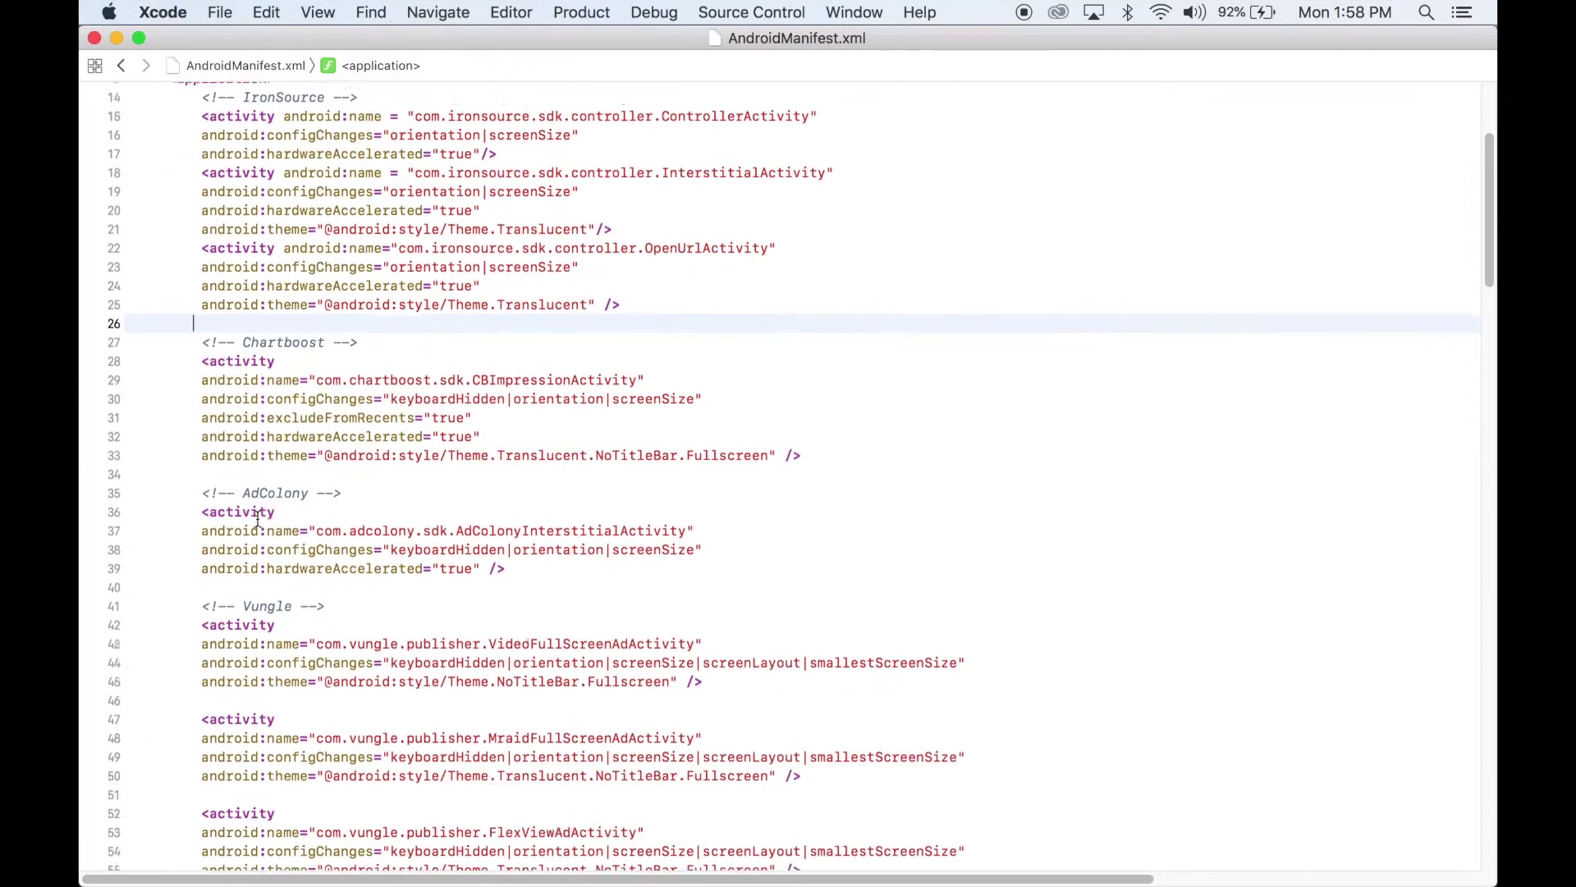
scroll(261, 525, down, 20)
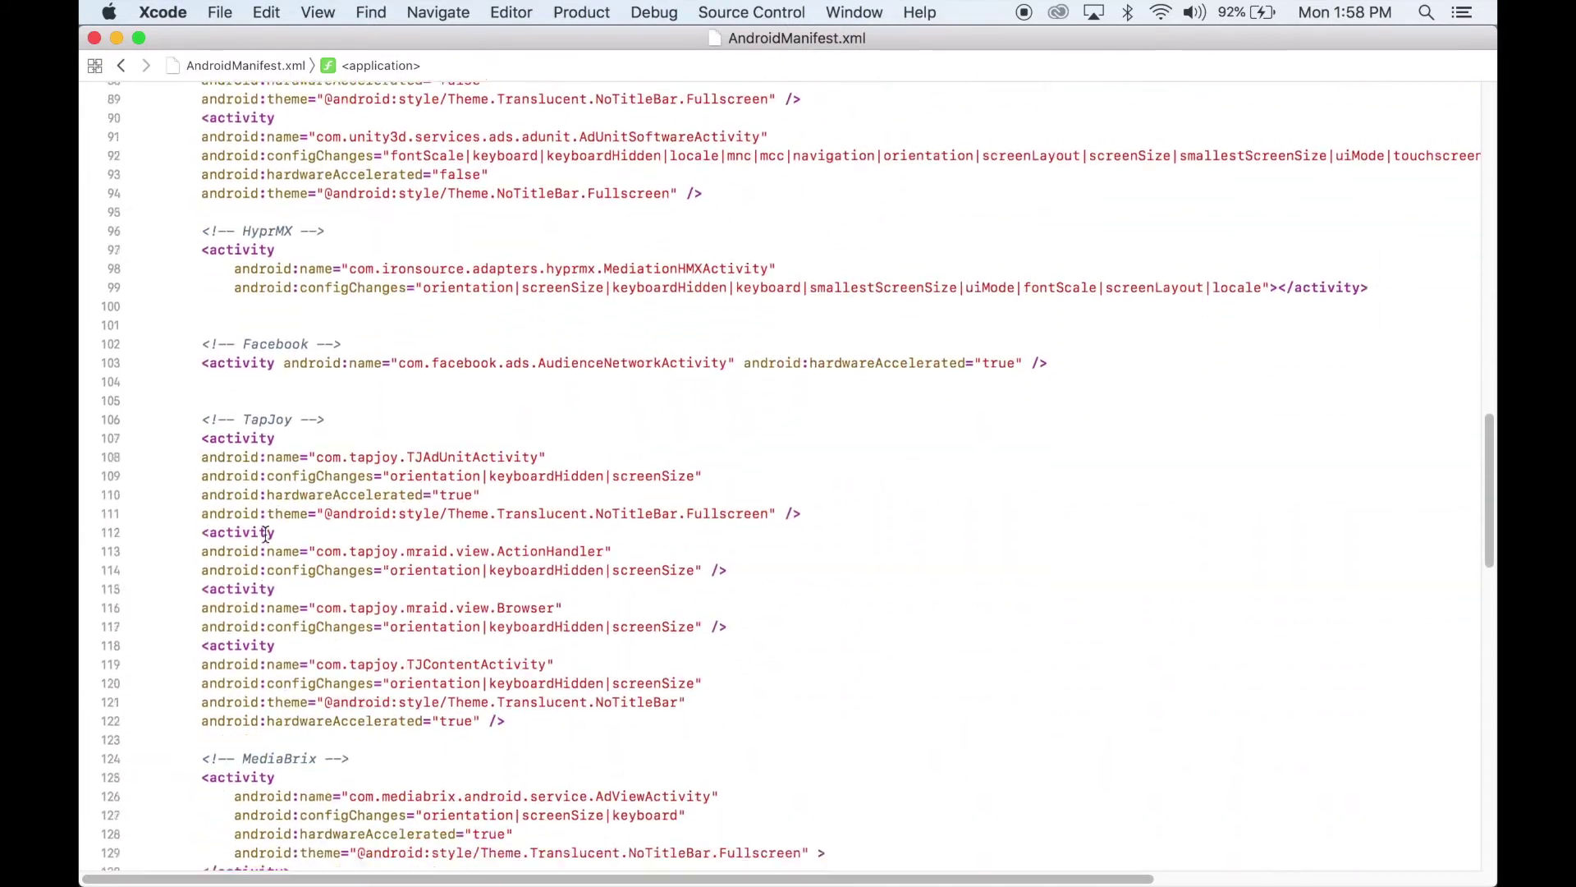
scroll(277, 537, down, 10)
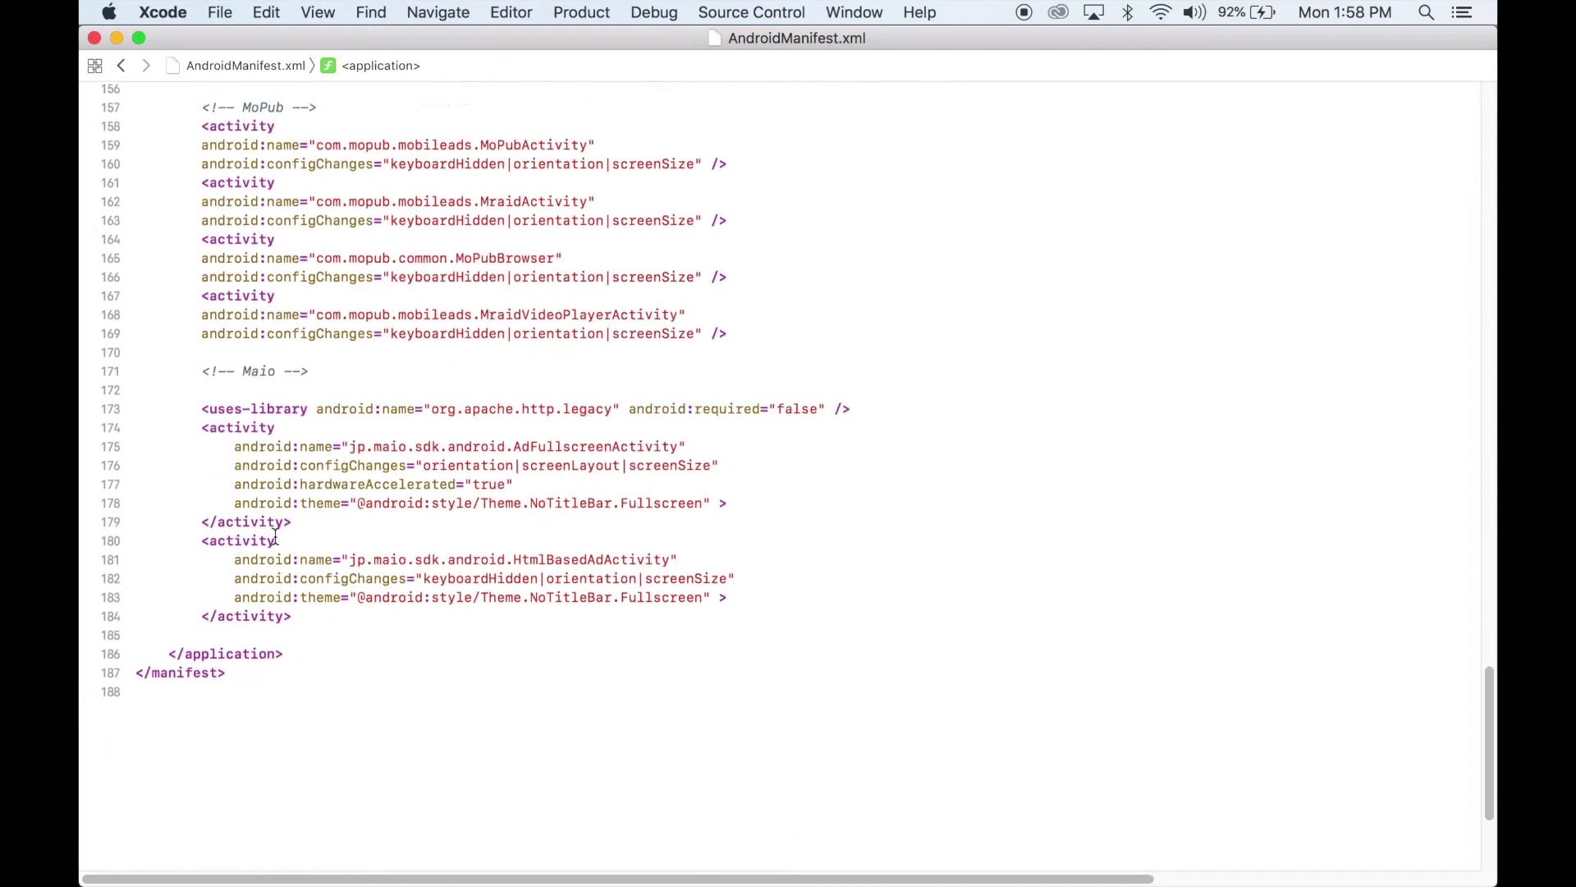
key(cmd+a)
text(<?xml version="1.0" encoding="utf-8"?> <manifest xmlns:android="http://schemas.android.com/apk/res/android"     xmlns:tools="http://schemas.android.com/tools"     android:installLocation="preferExternal"     package="com.Company.ProductName"     android:versionName="1.0"     android:versionCode="1">      <uses-permission android:name="android.permission.INTERNET" />     <uses-permission android:name="android.permission.ACCESS_NETWORK_STATE" />     <uses-permission android:name="android.permission.WRITE_EXTERNAL_STORAGE" />      <application>         <!-- IronSource -->         <activity android:name = "com.ironsource.sdk.controller.ControllerActivity"         android:configChanges="orientation|screenSize"         android:hardwareAccelerated="true"/>         <activity android:name = "com.ironsource.sdk.controller.InterstitialActivity"         android:configChanges="orientation|screenSize"         android:hardwareAccelerated="true"         android:theme="@android:style/Theme.Translucent"/>         <activity android:name="com.ironsource.sdk.controller.OpenUrlActivity"         android:configChanges="orientation|screenSize"         android:hardwareAccelerated="true"         android:theme="@android:style/Theme.Translucent" />               </application> </manifest>)
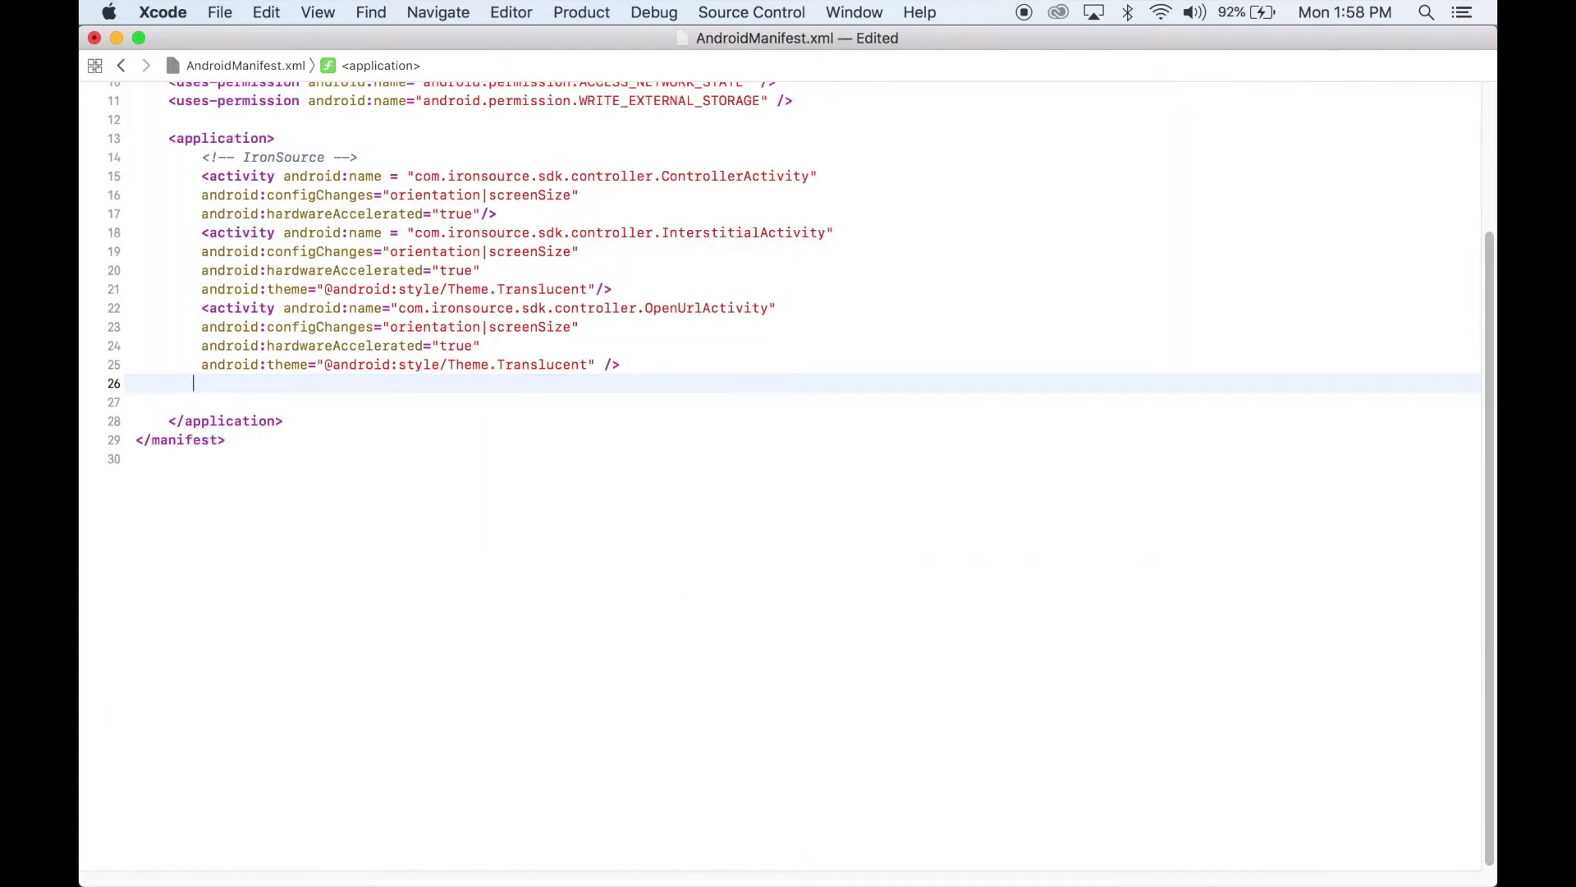
key(BackSpace)
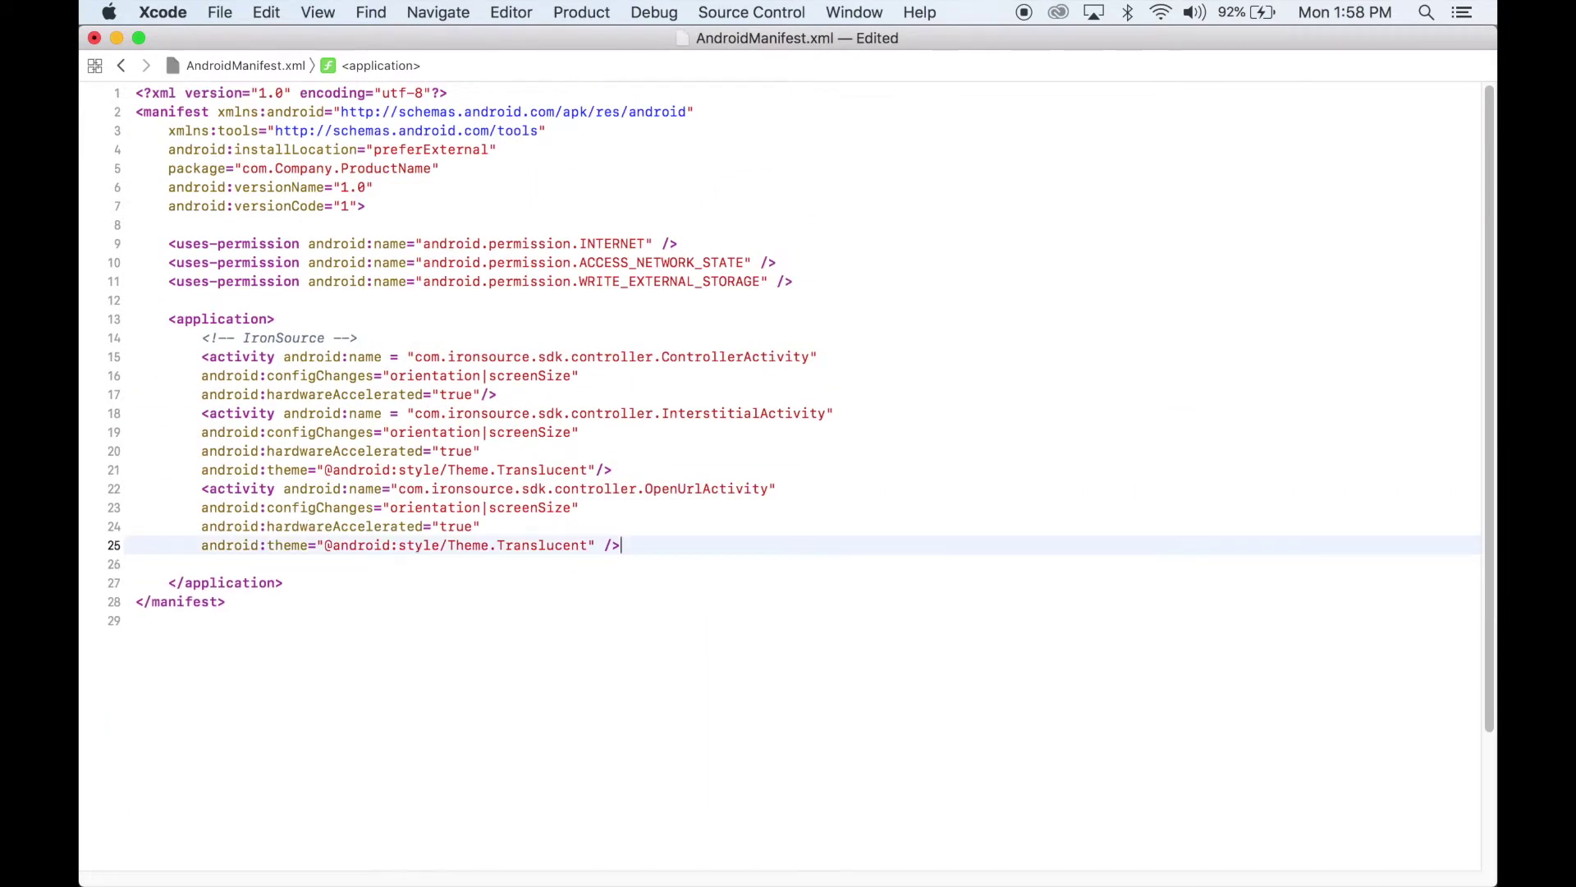
key(cmd+s)
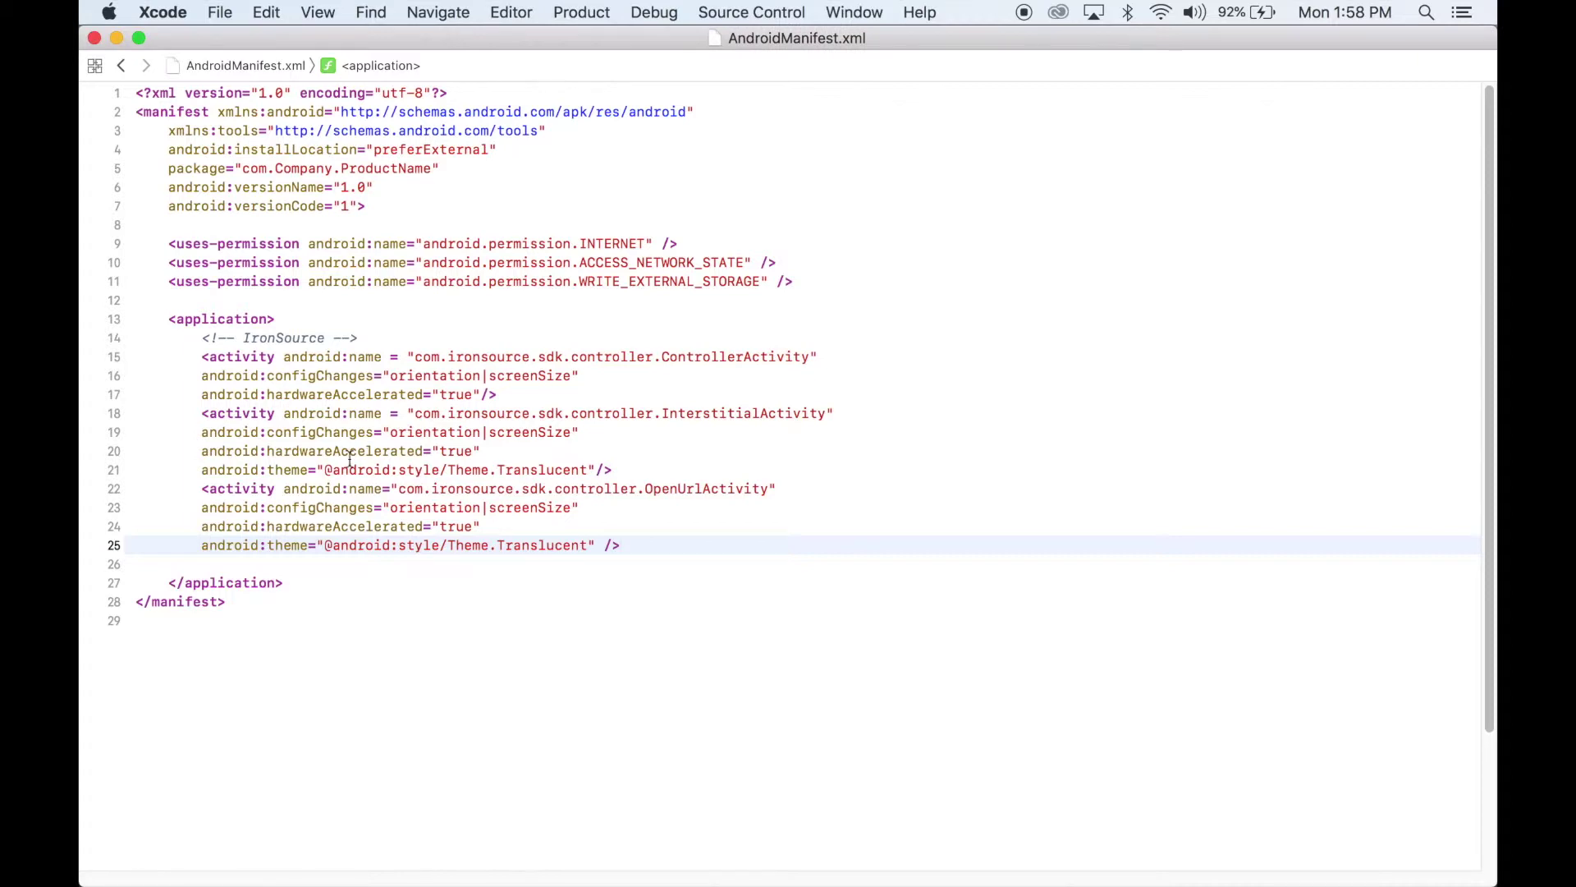
key(cmd+Tab)
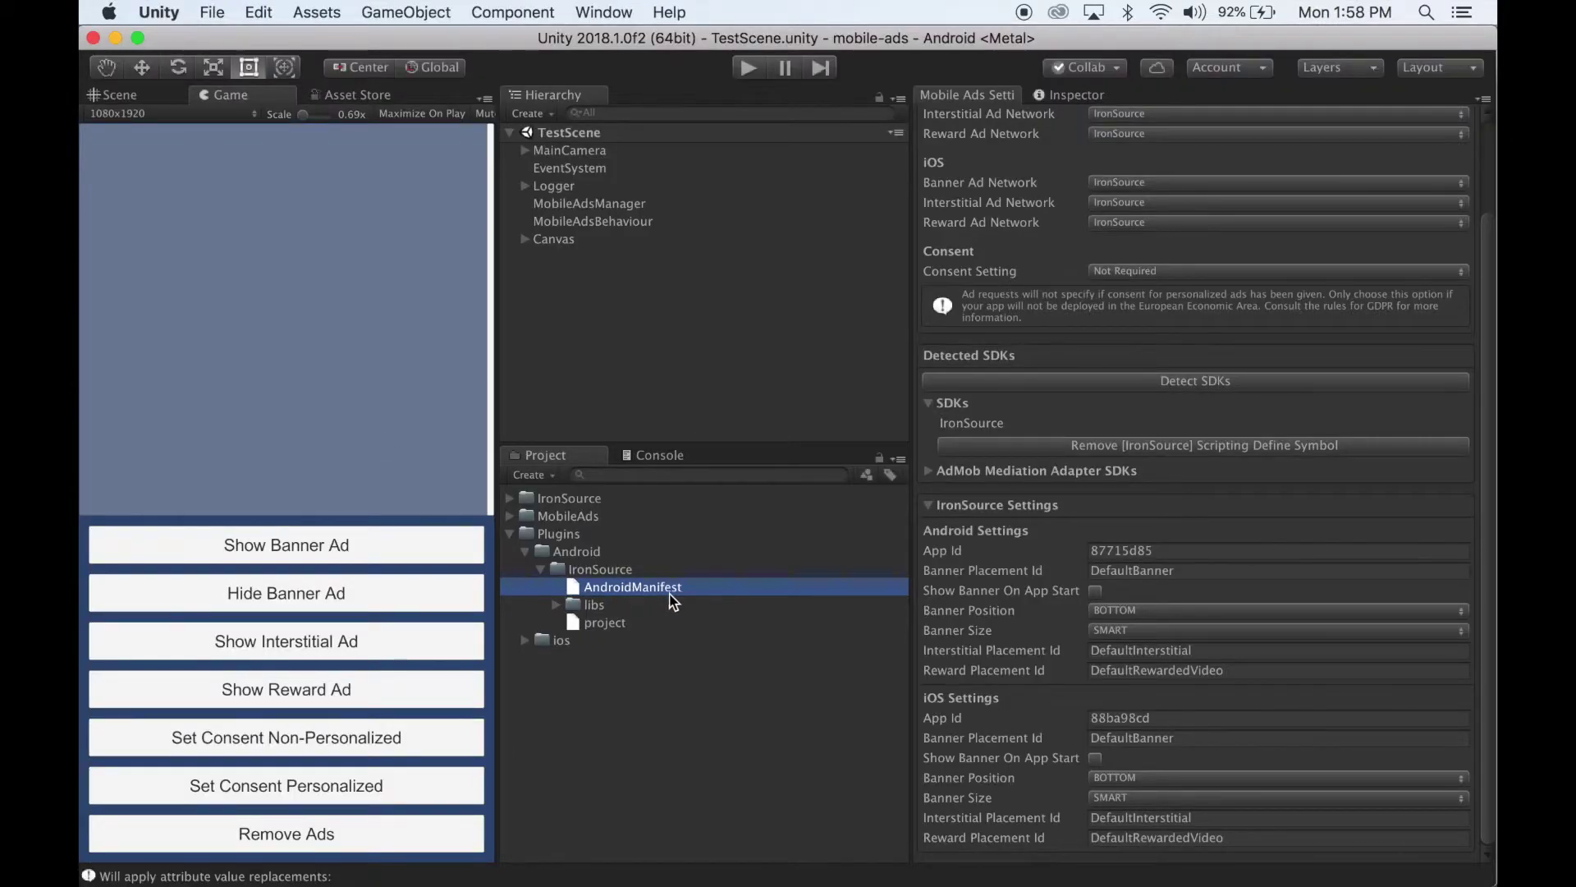
Follow the unity-jar-resolver GitHub link in Step 5a of the documentation's IronSource Setup page.
mouse_move(912, 882)
click(935, 849)
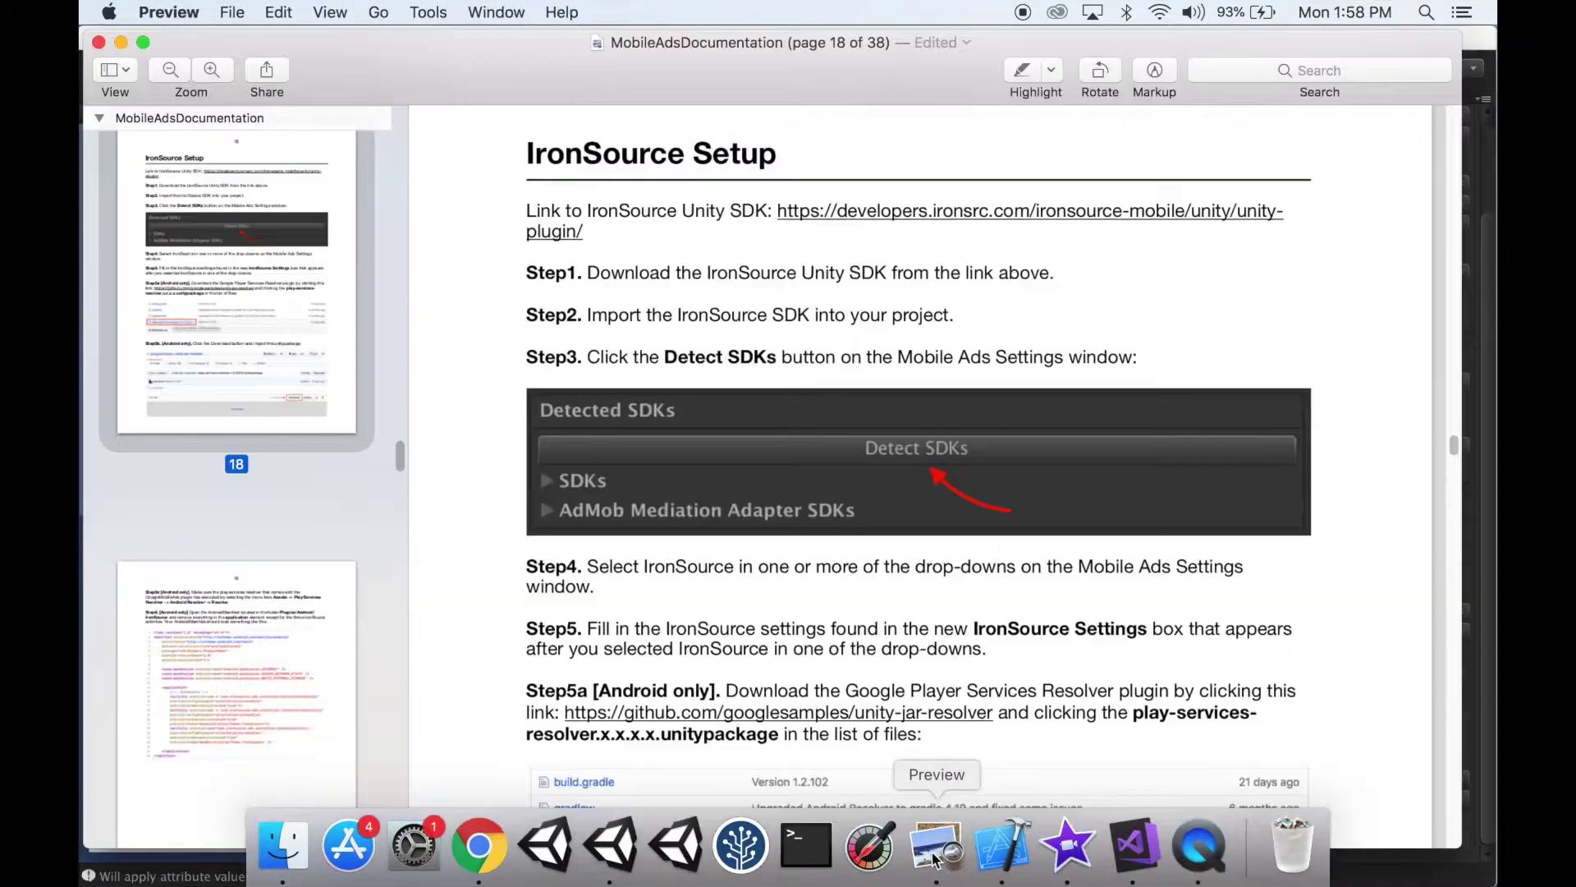
scroll(986, 688, down, 2)
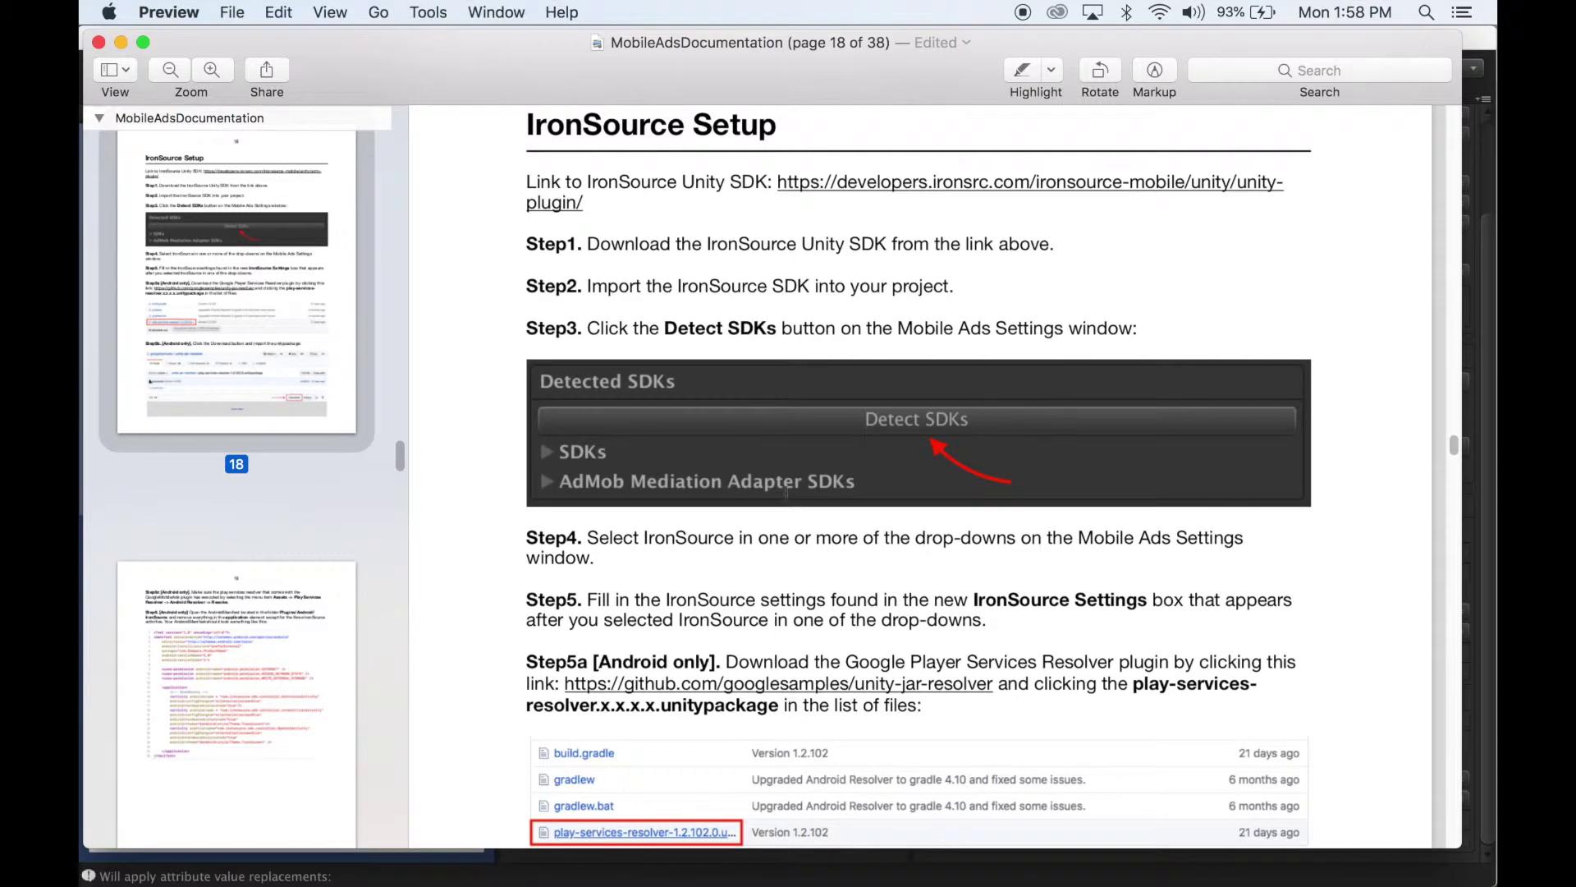
click(745, 685)
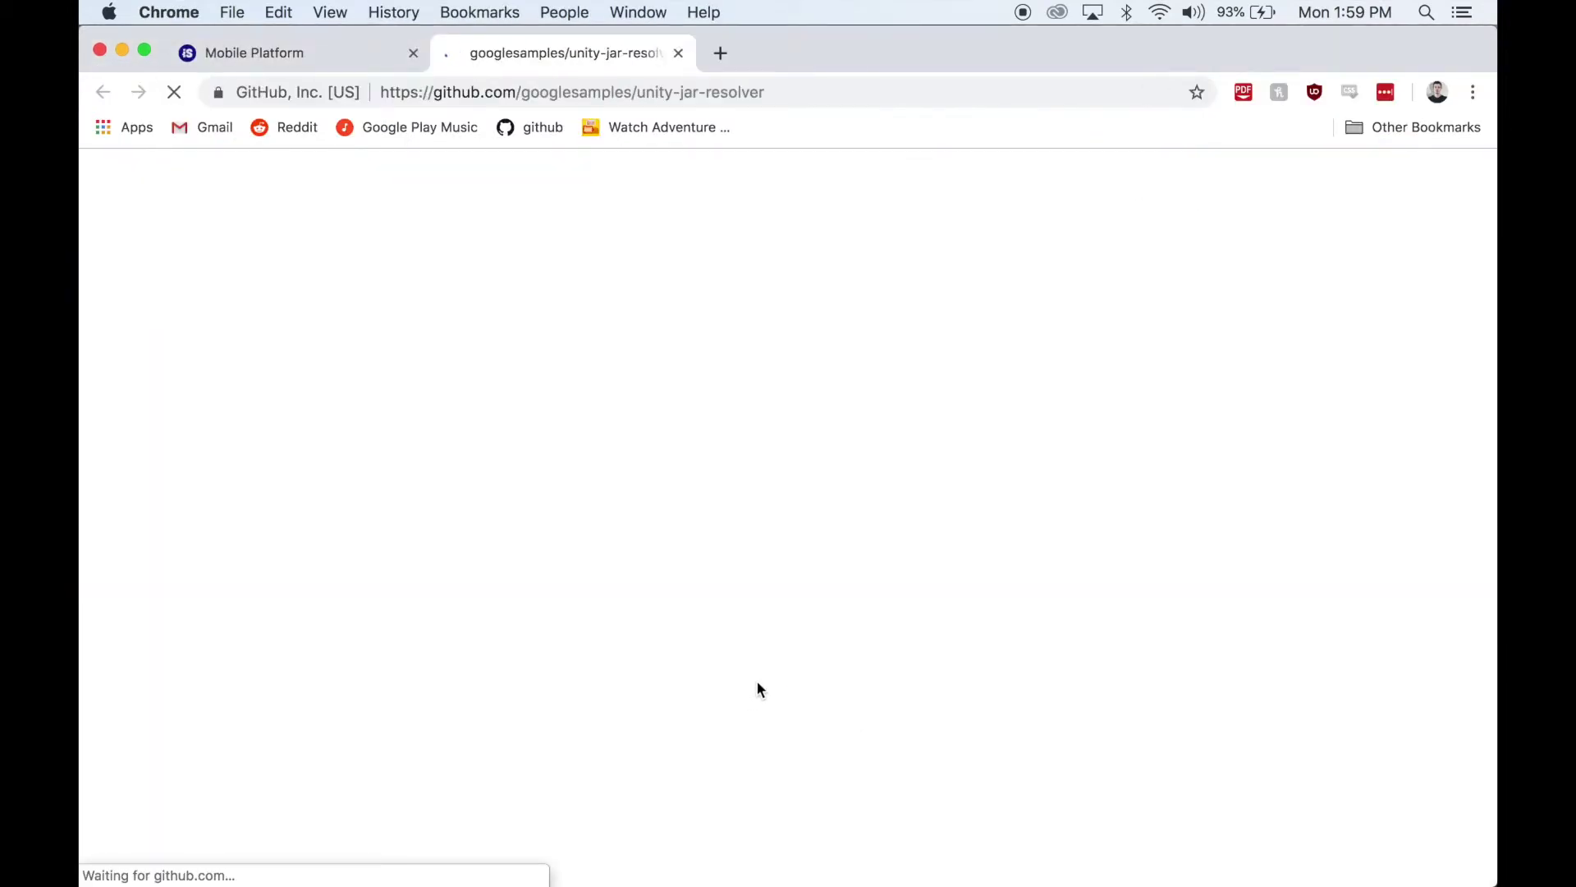
Download play-services-resolver-1.2.102.0.unitypackage from GitHub and open it in Unity.
scroll(757, 678, down, 10)
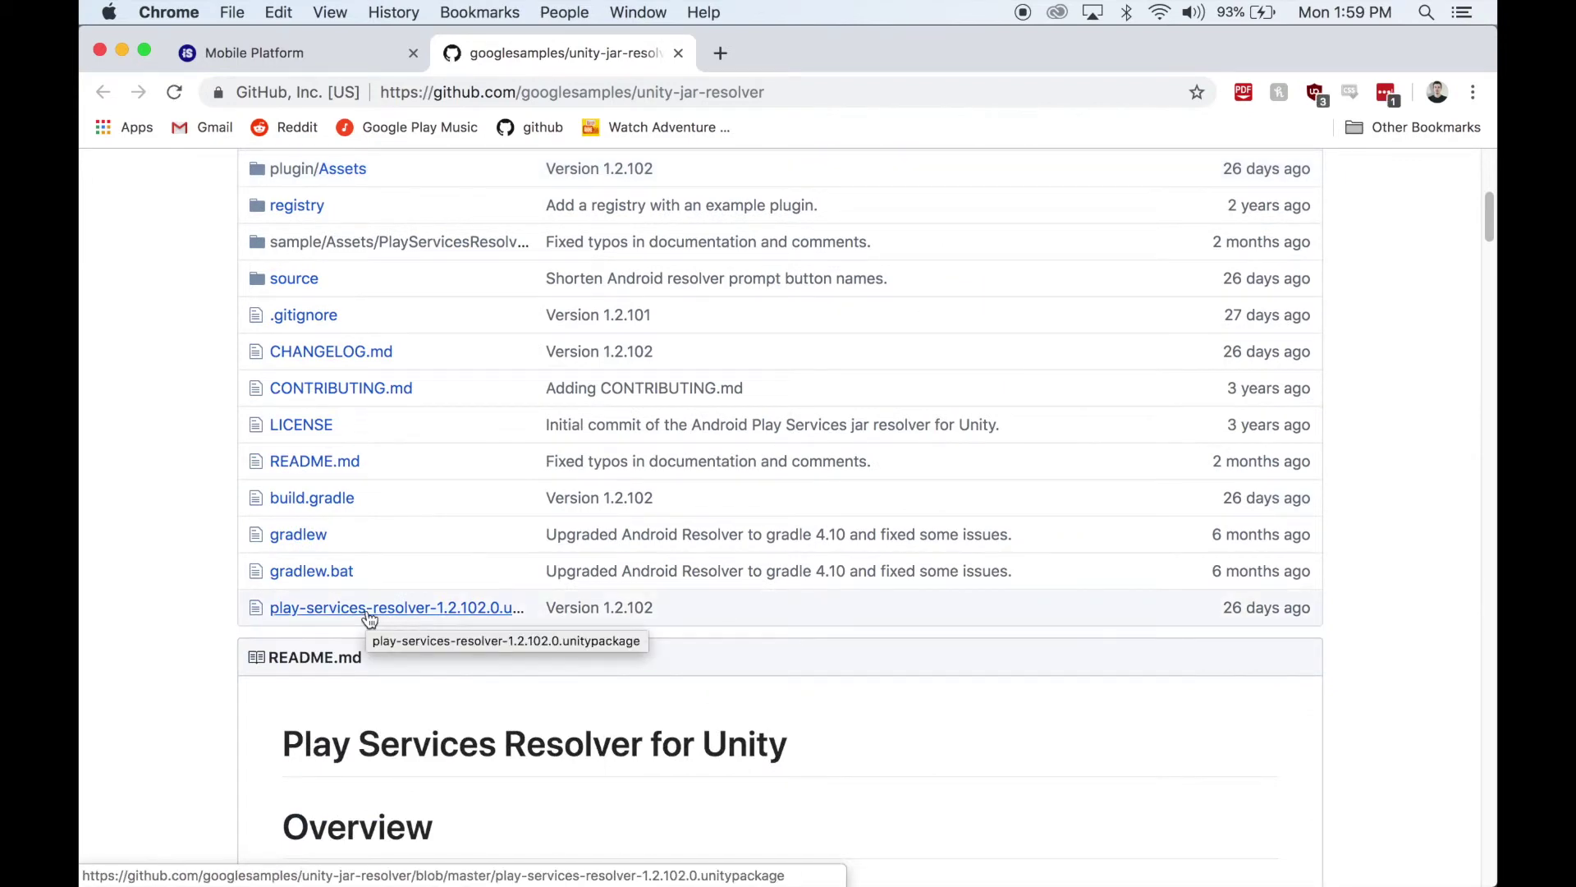
click(368, 611)
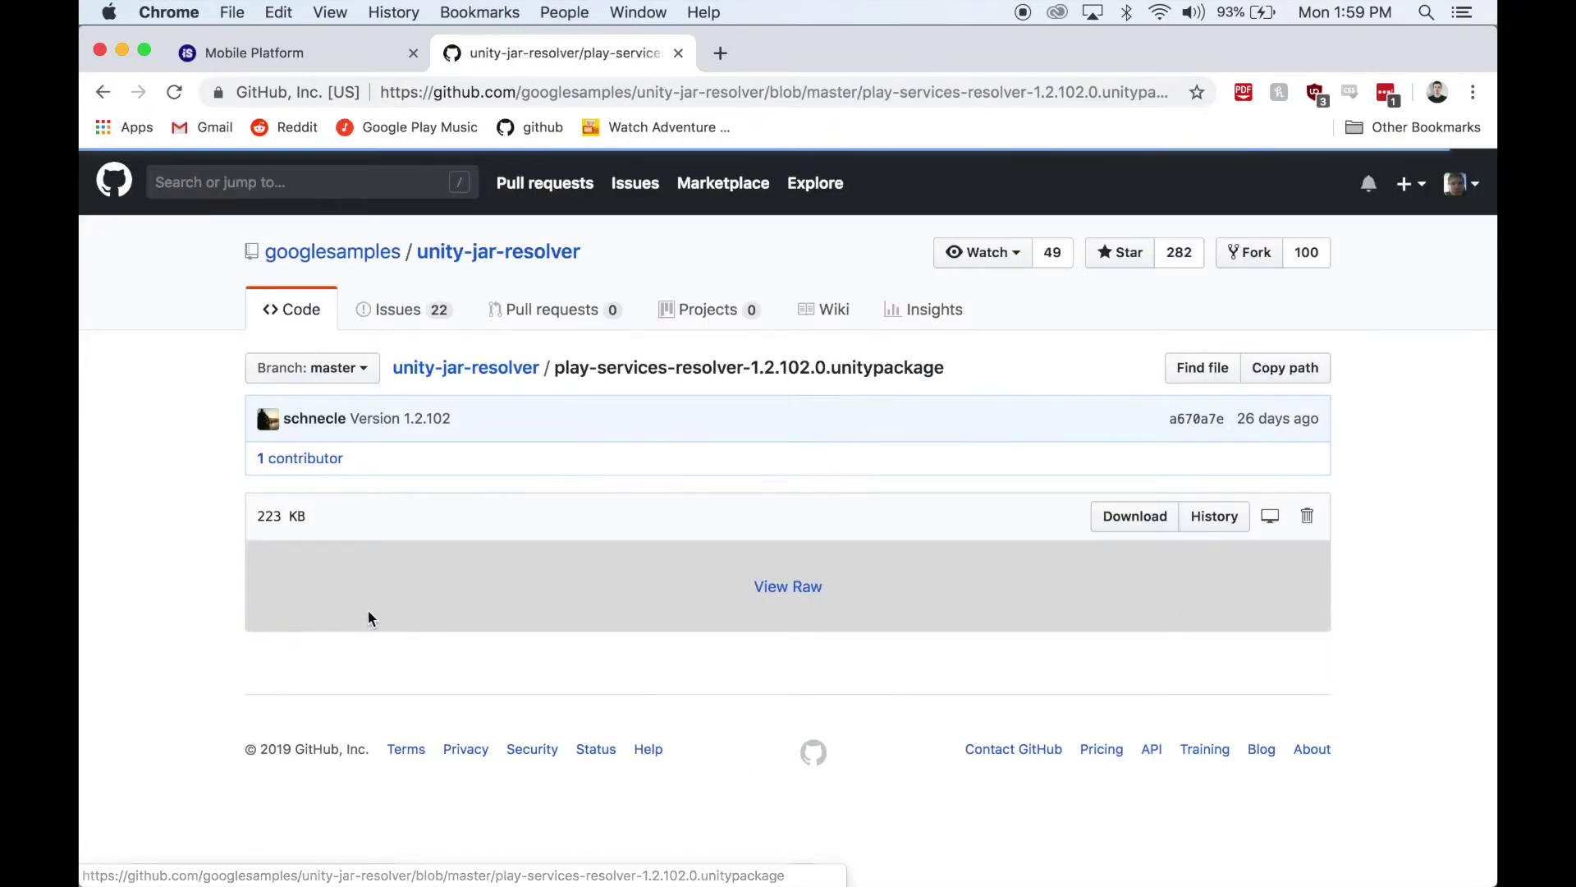
click(1151, 525)
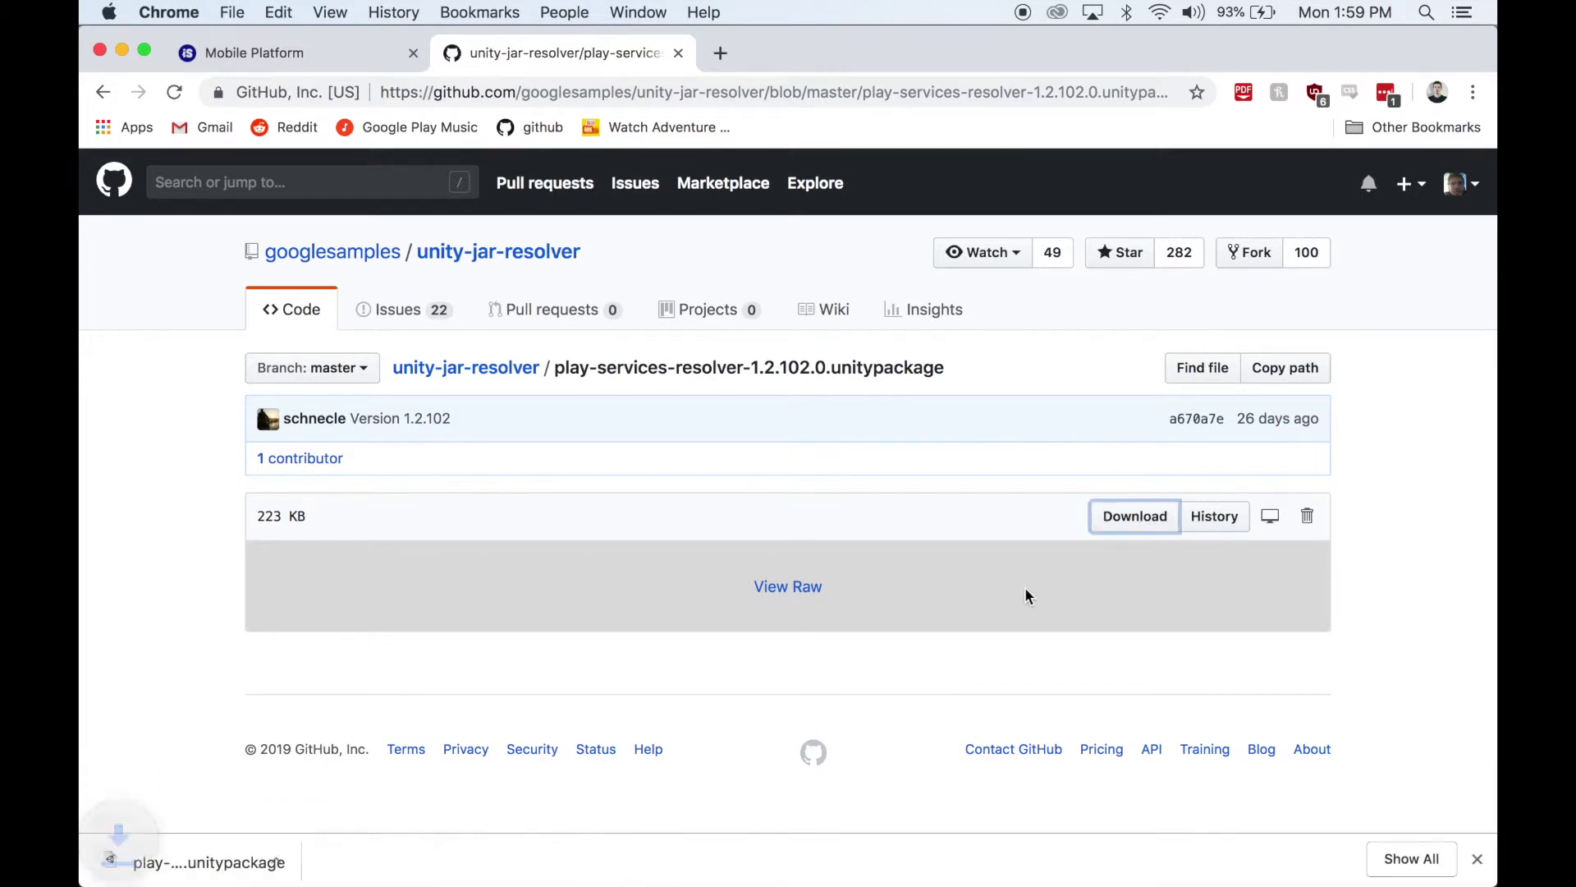
click(230, 864)
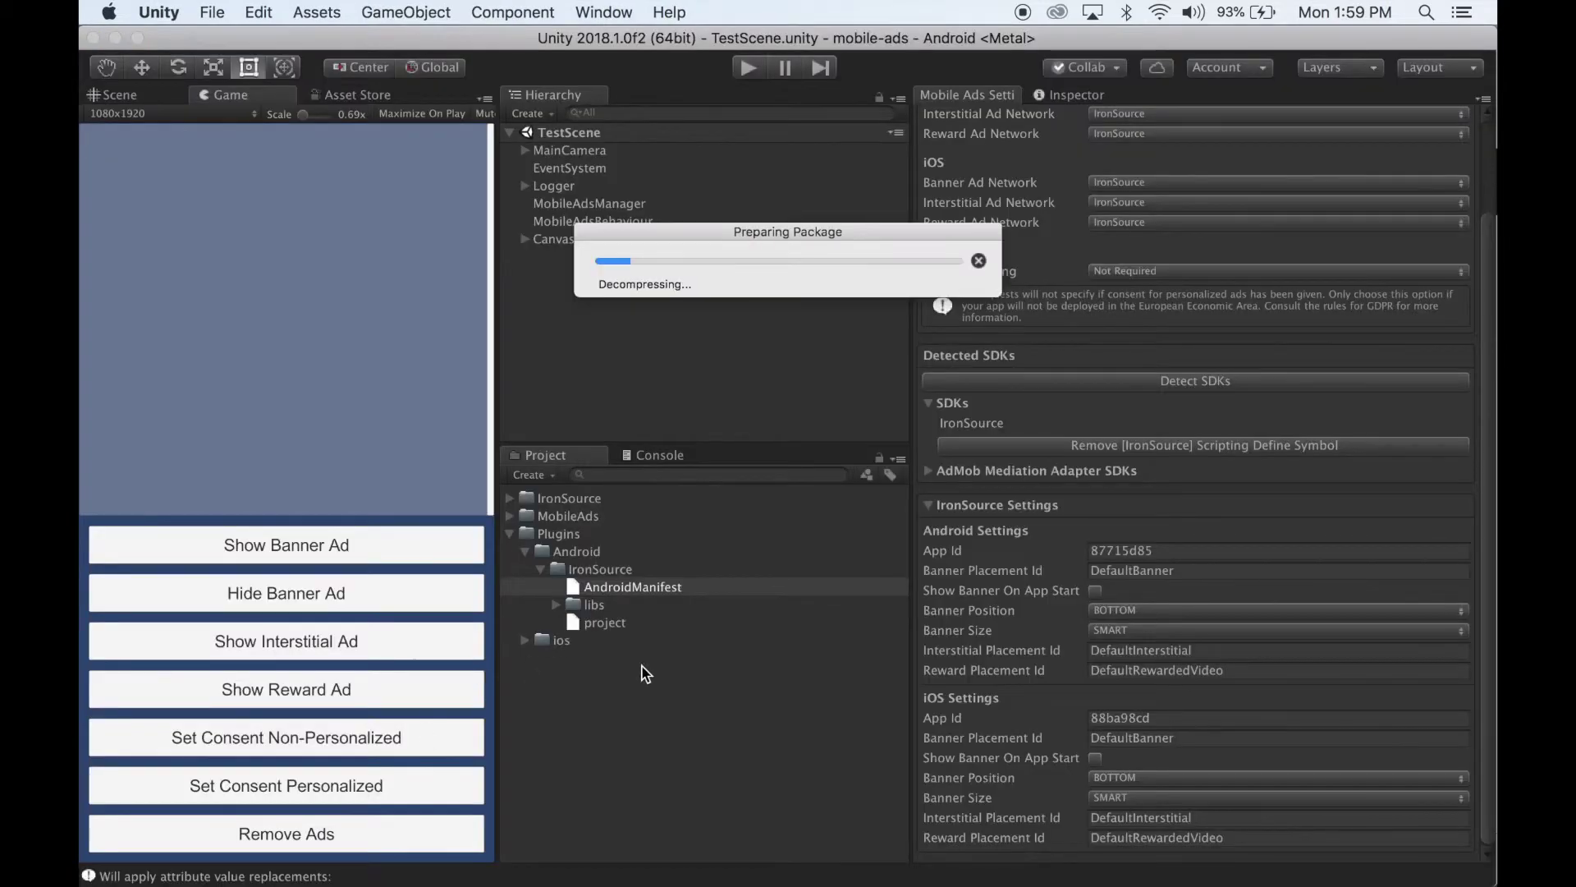
Import the Play Services Resolver, run Android Resolver > Resolve, and collapse the Plugins folders.
click(733, 617)
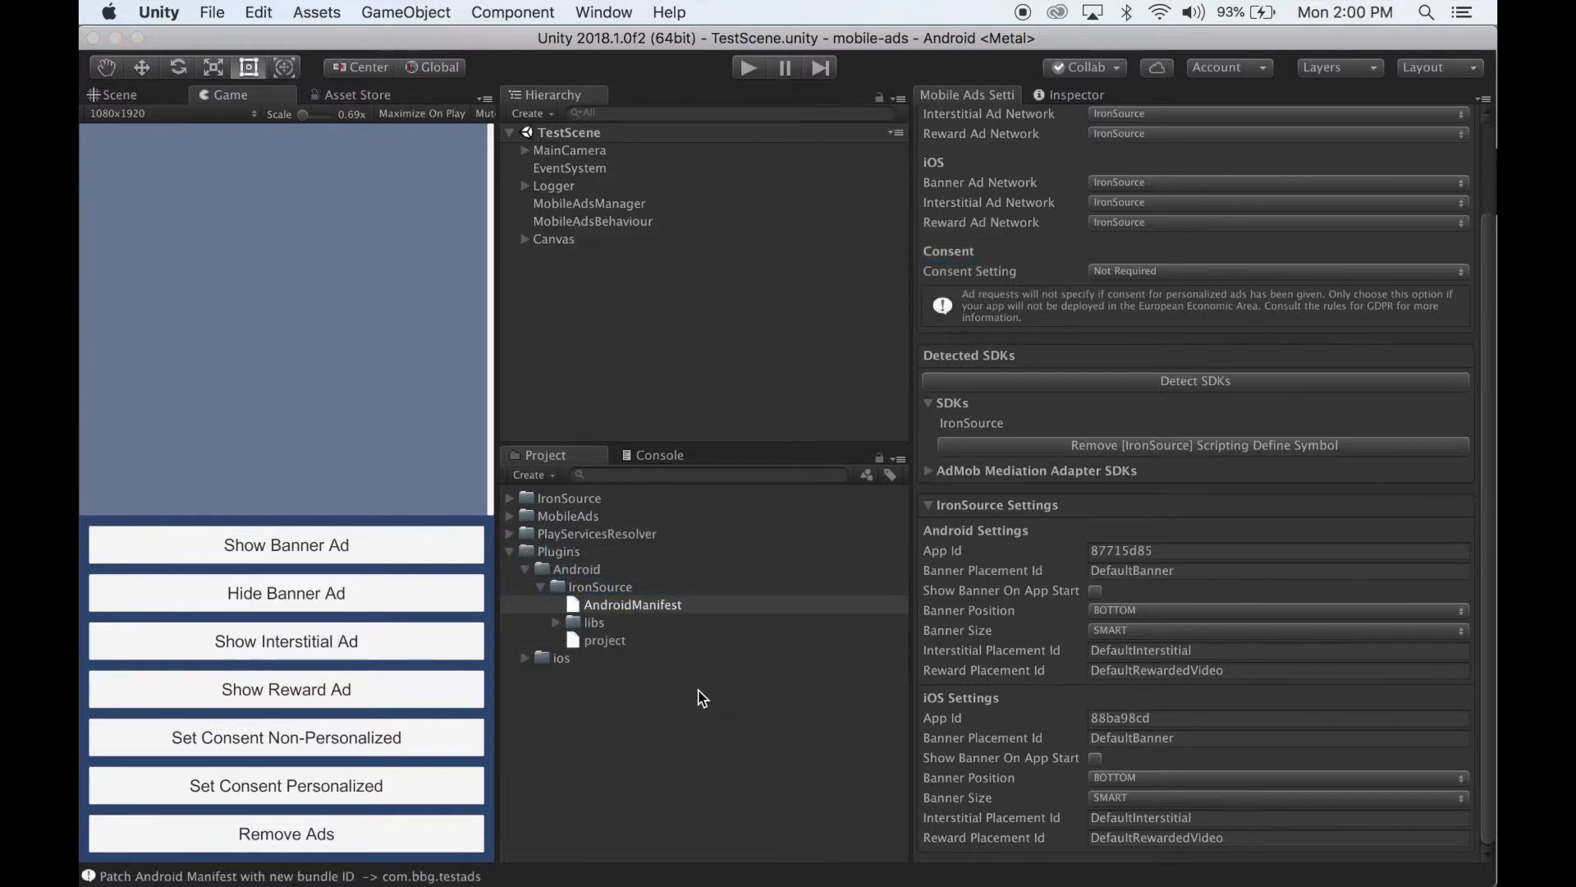
click(315, 13)
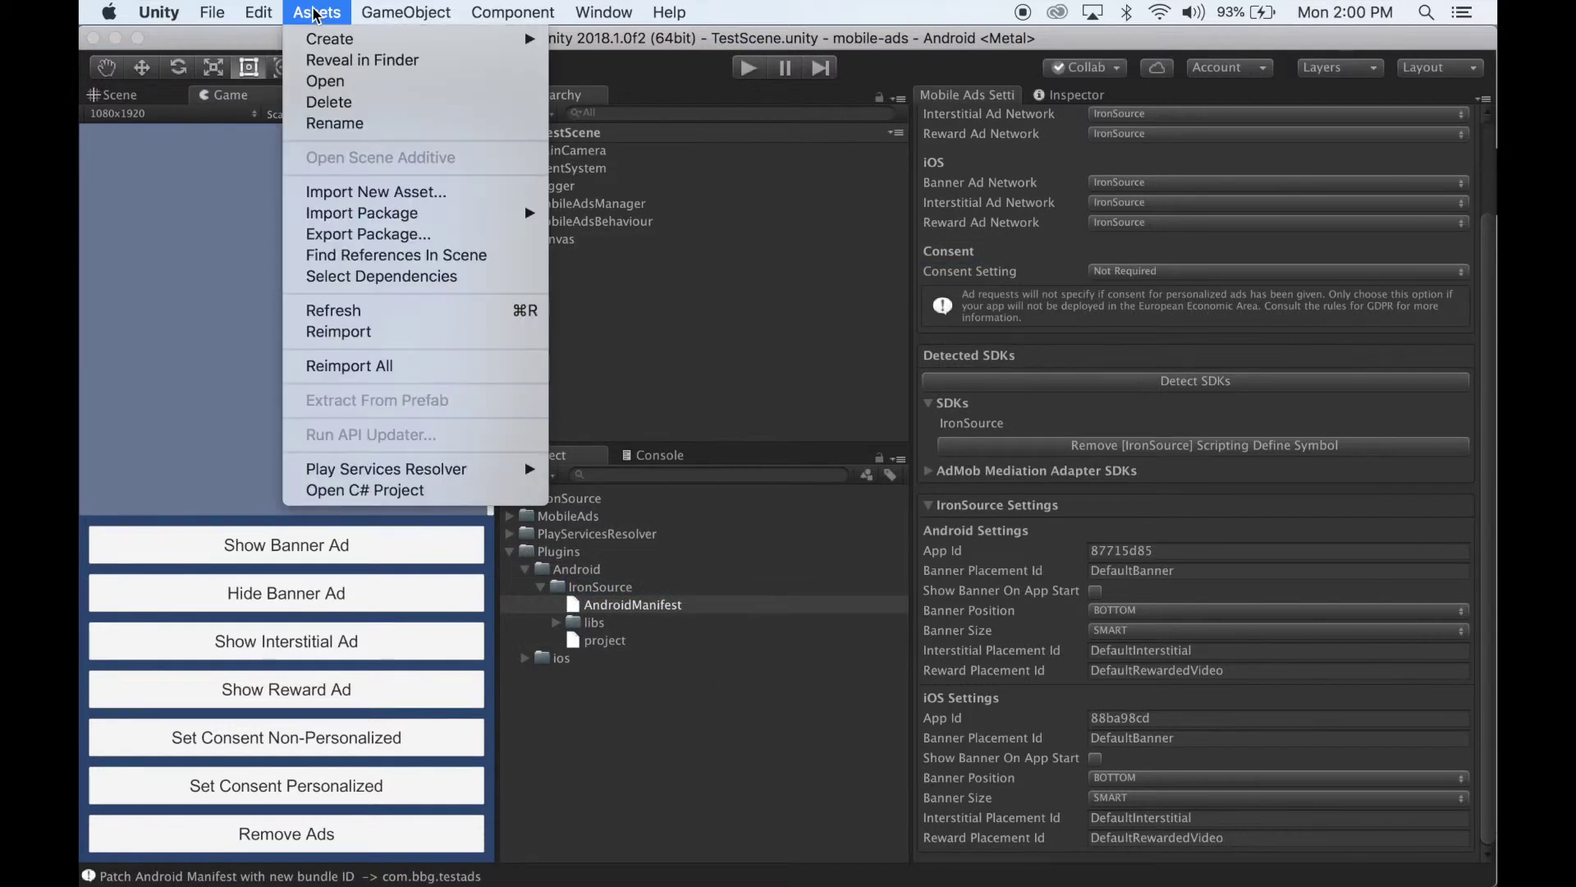
mouse_move(403, 478)
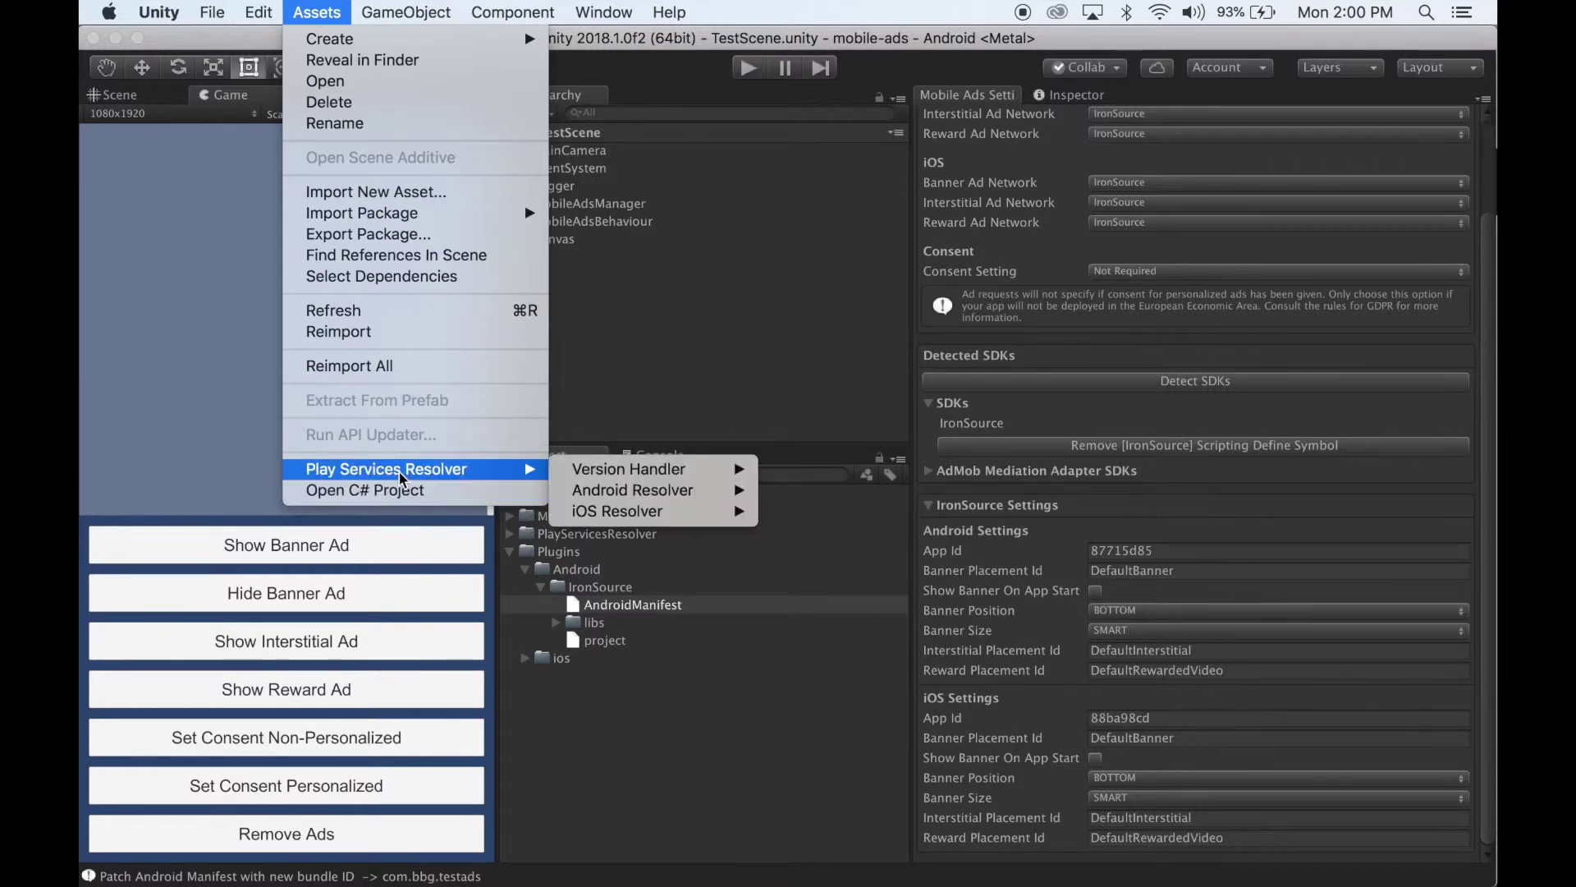
mouse_move(579, 493)
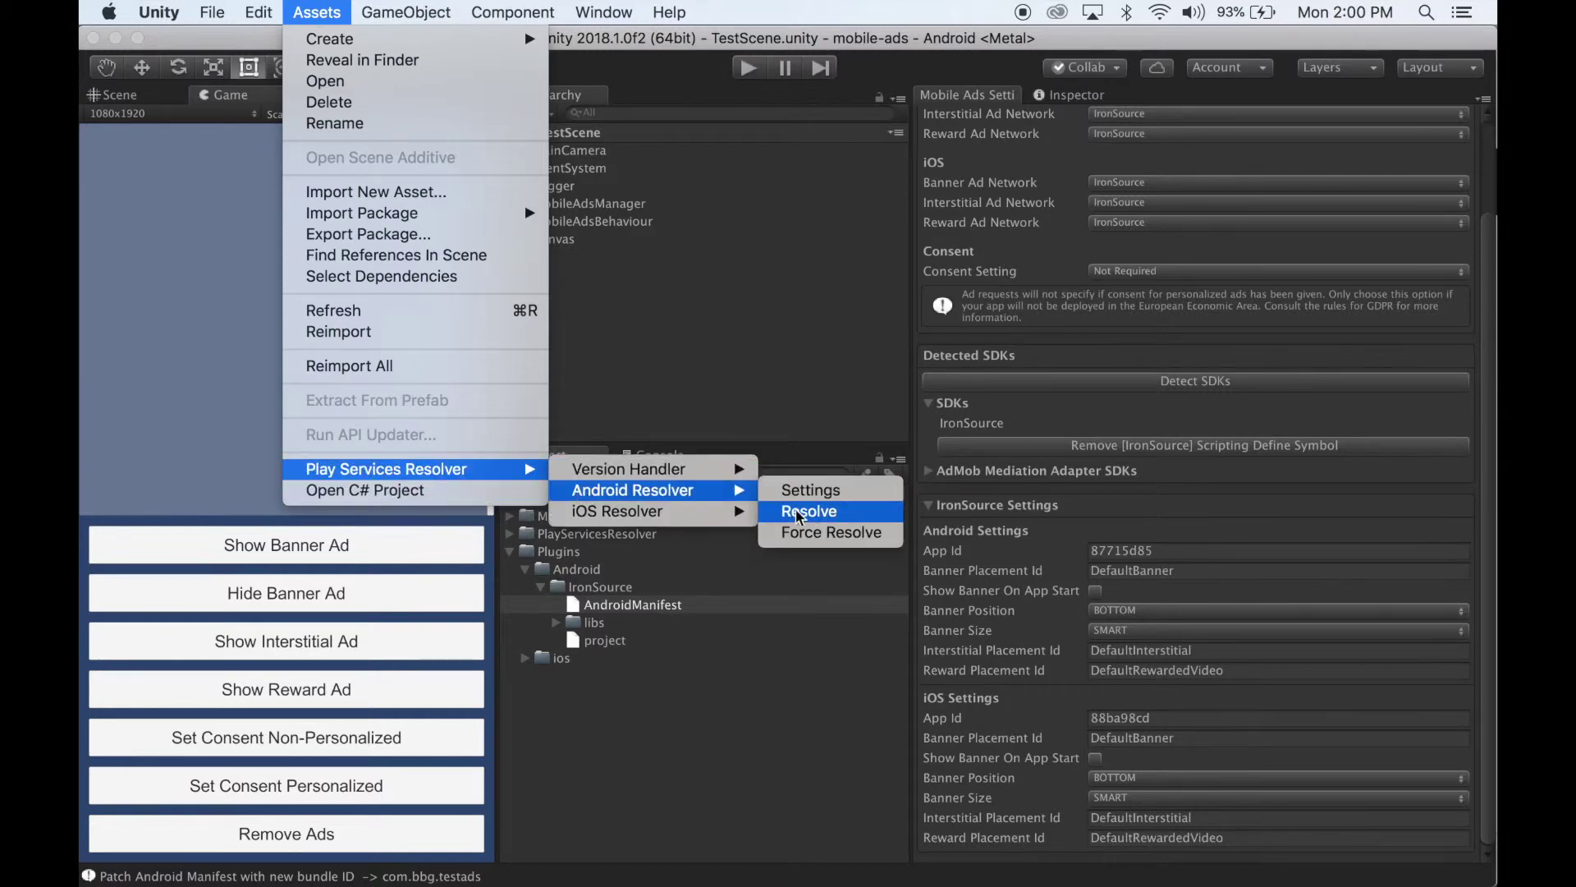
click(837, 513)
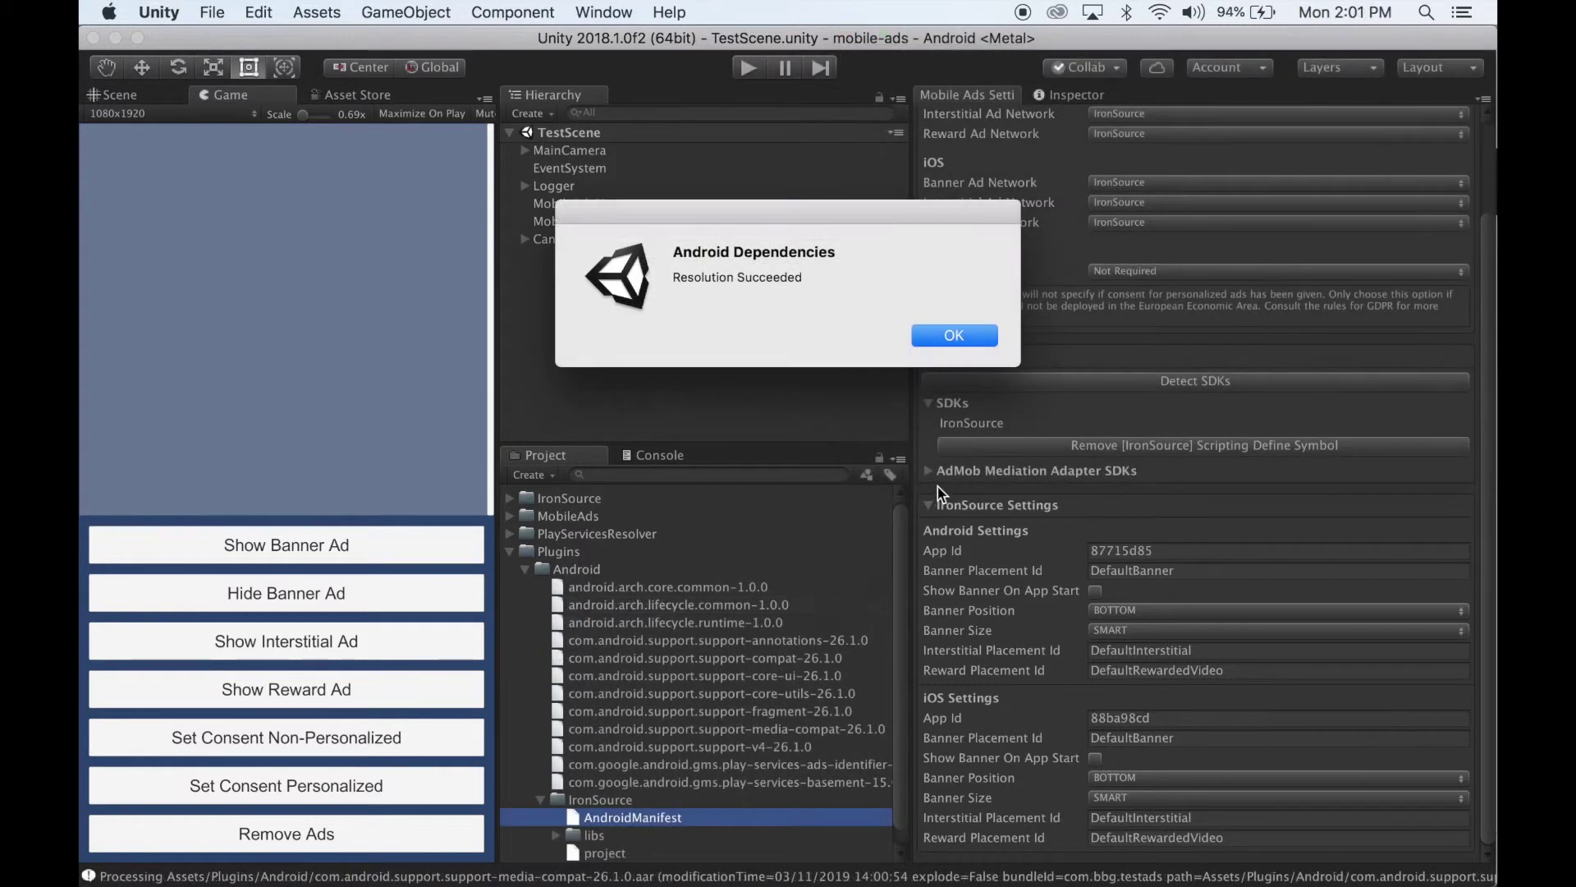
click(935, 336)
click(525, 570)
click(510, 552)
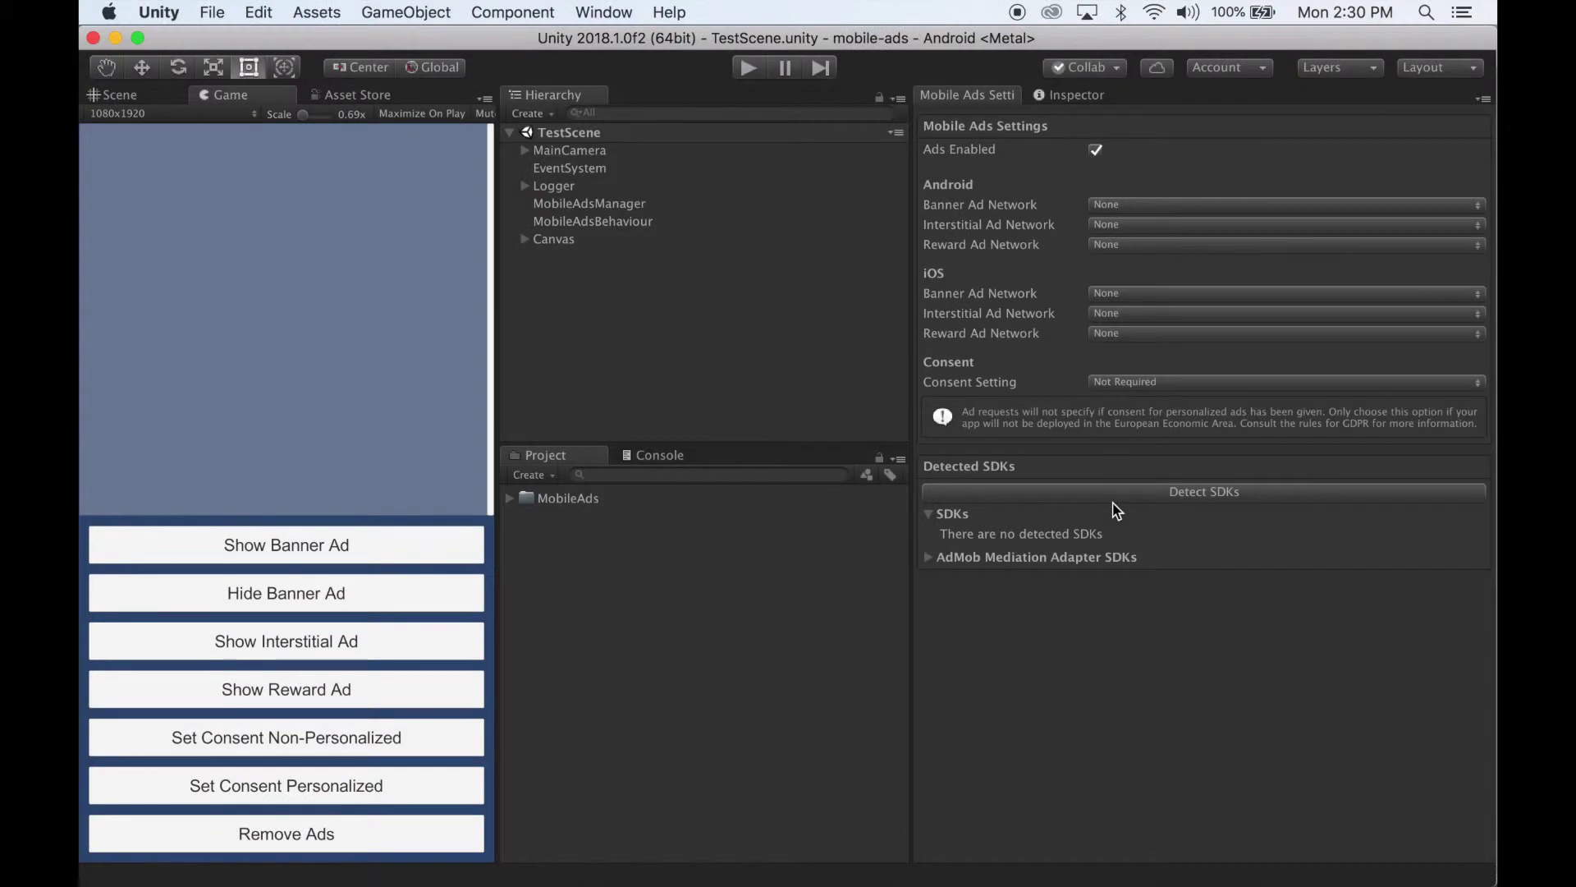
Set the Android banner, interstitial and reward ad networks to MoPub.
click(1158, 204)
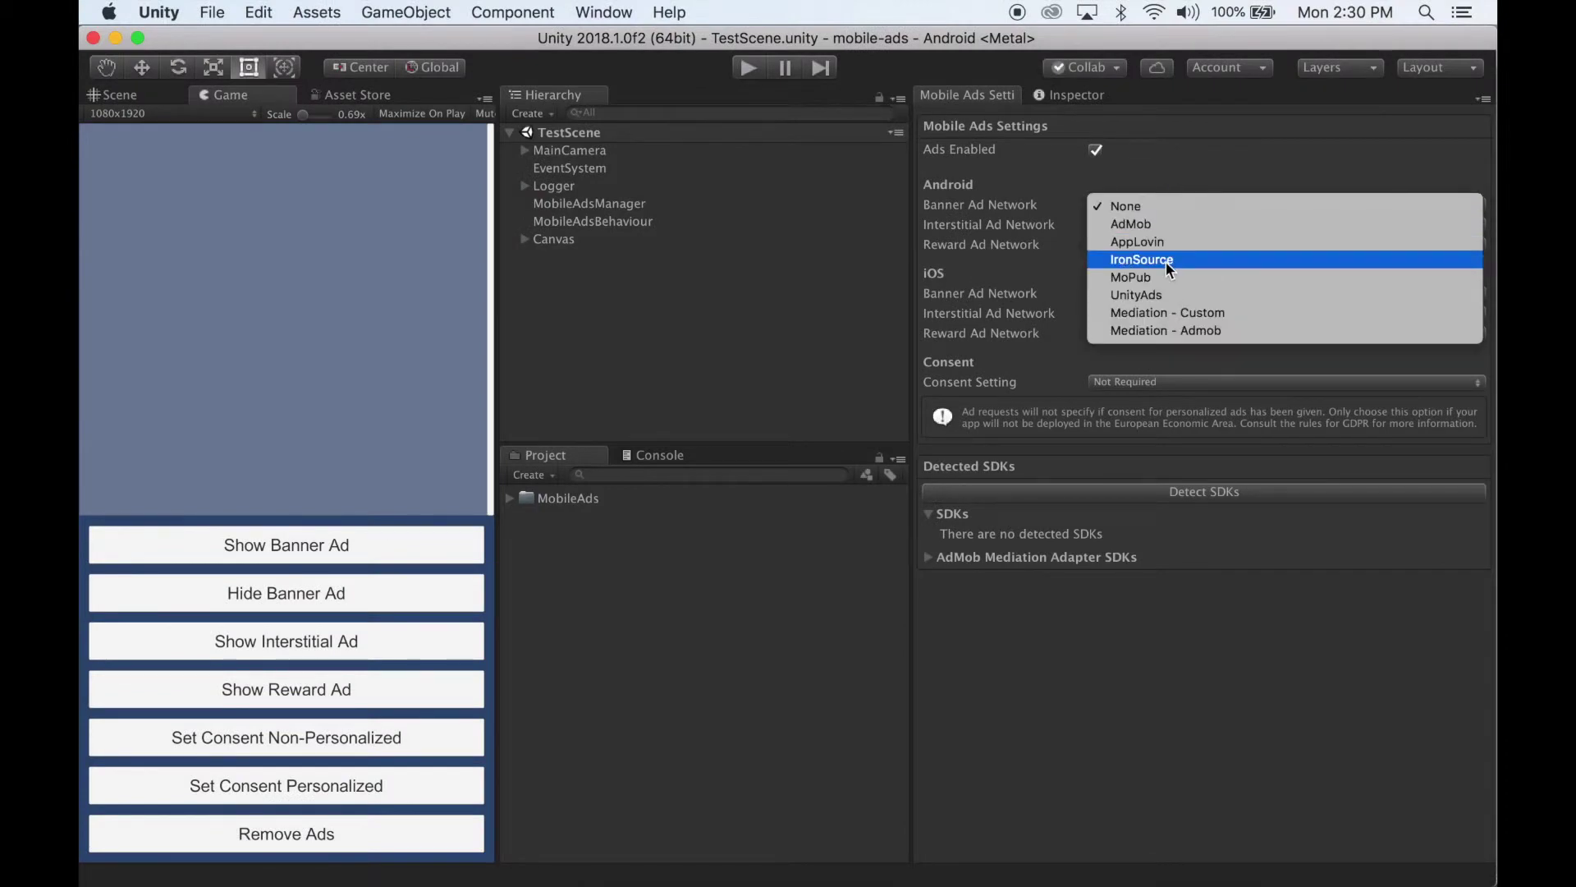
click(1166, 279)
click(1166, 205)
click(1153, 332)
click(1157, 225)
click(1151, 346)
click(1154, 245)
click(1156, 367)
Set the iOS banner, interstitial and reward ad networks to MoPub and expand MoPub Settings.
click(1153, 293)
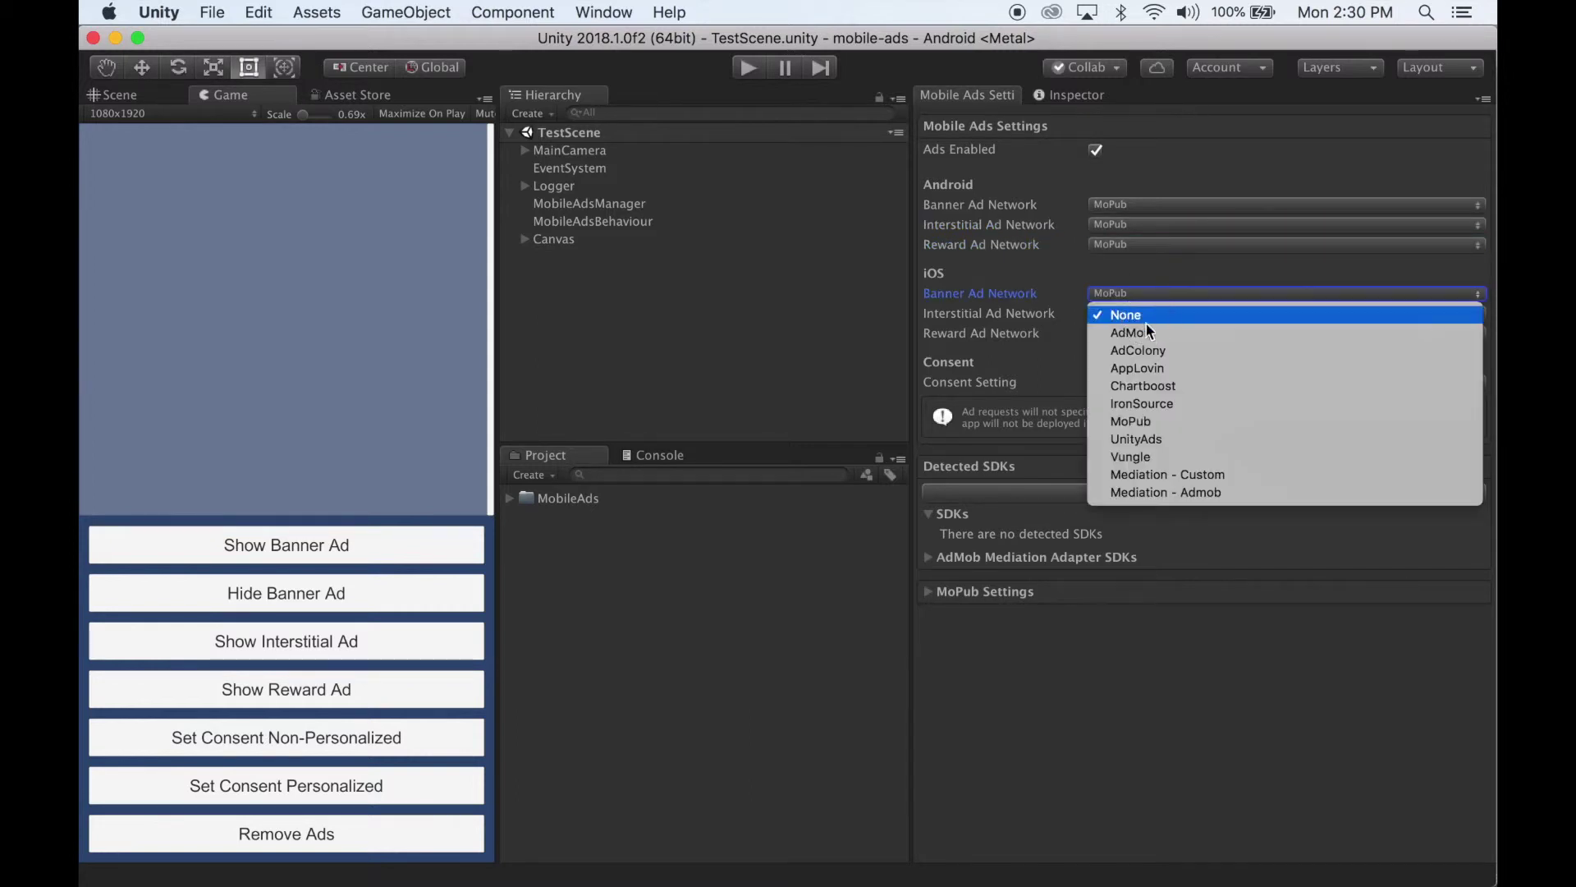
click(1148, 420)
click(1147, 313)
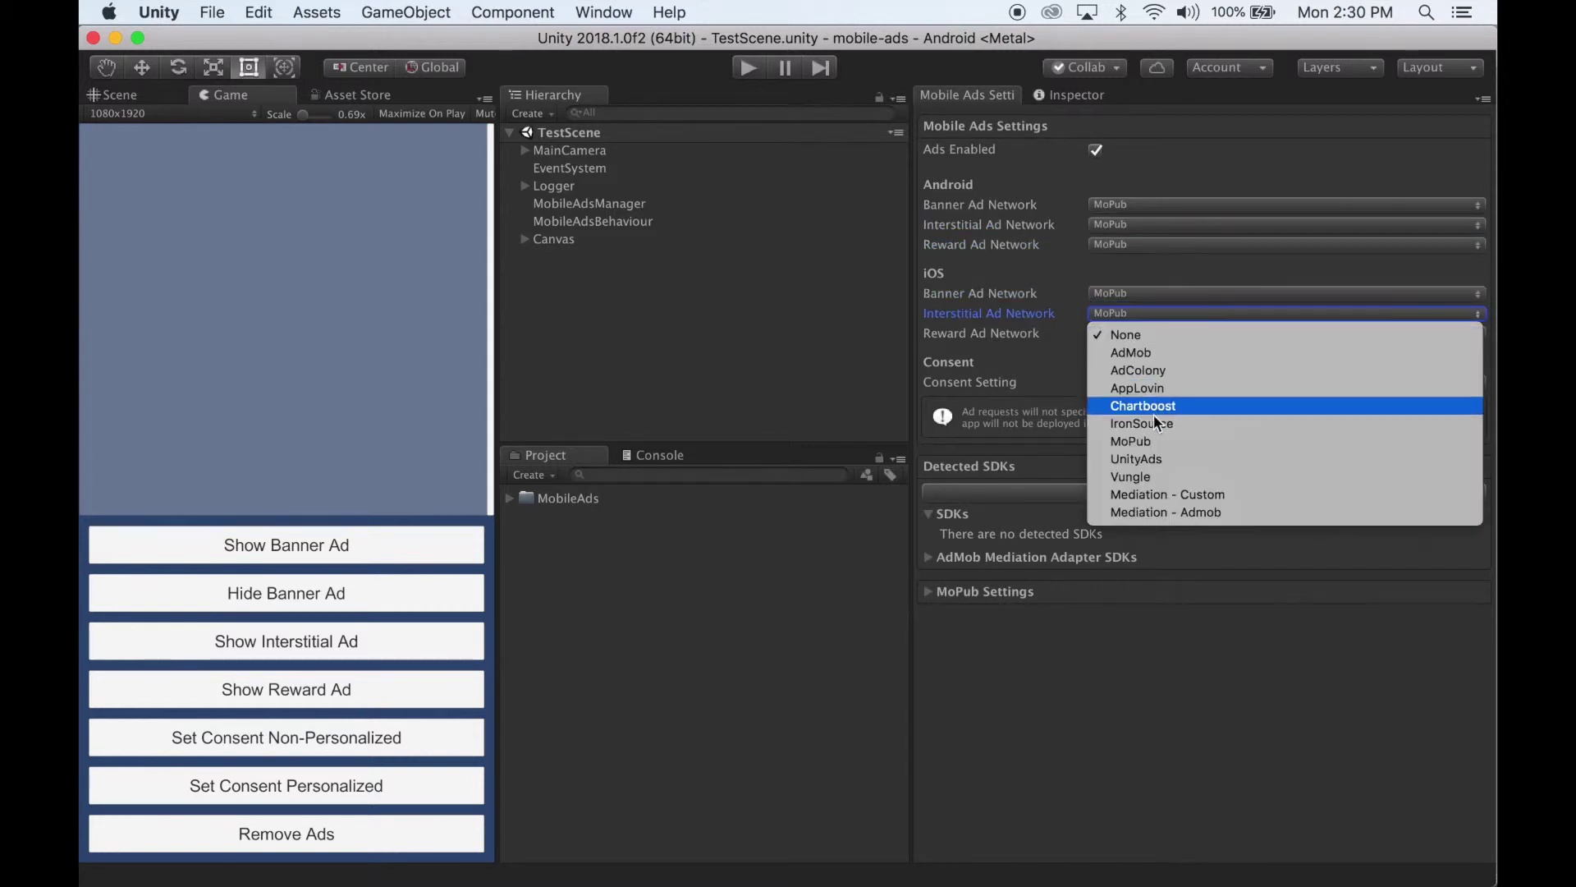
click(1149, 440)
click(1149, 334)
click(1149, 458)
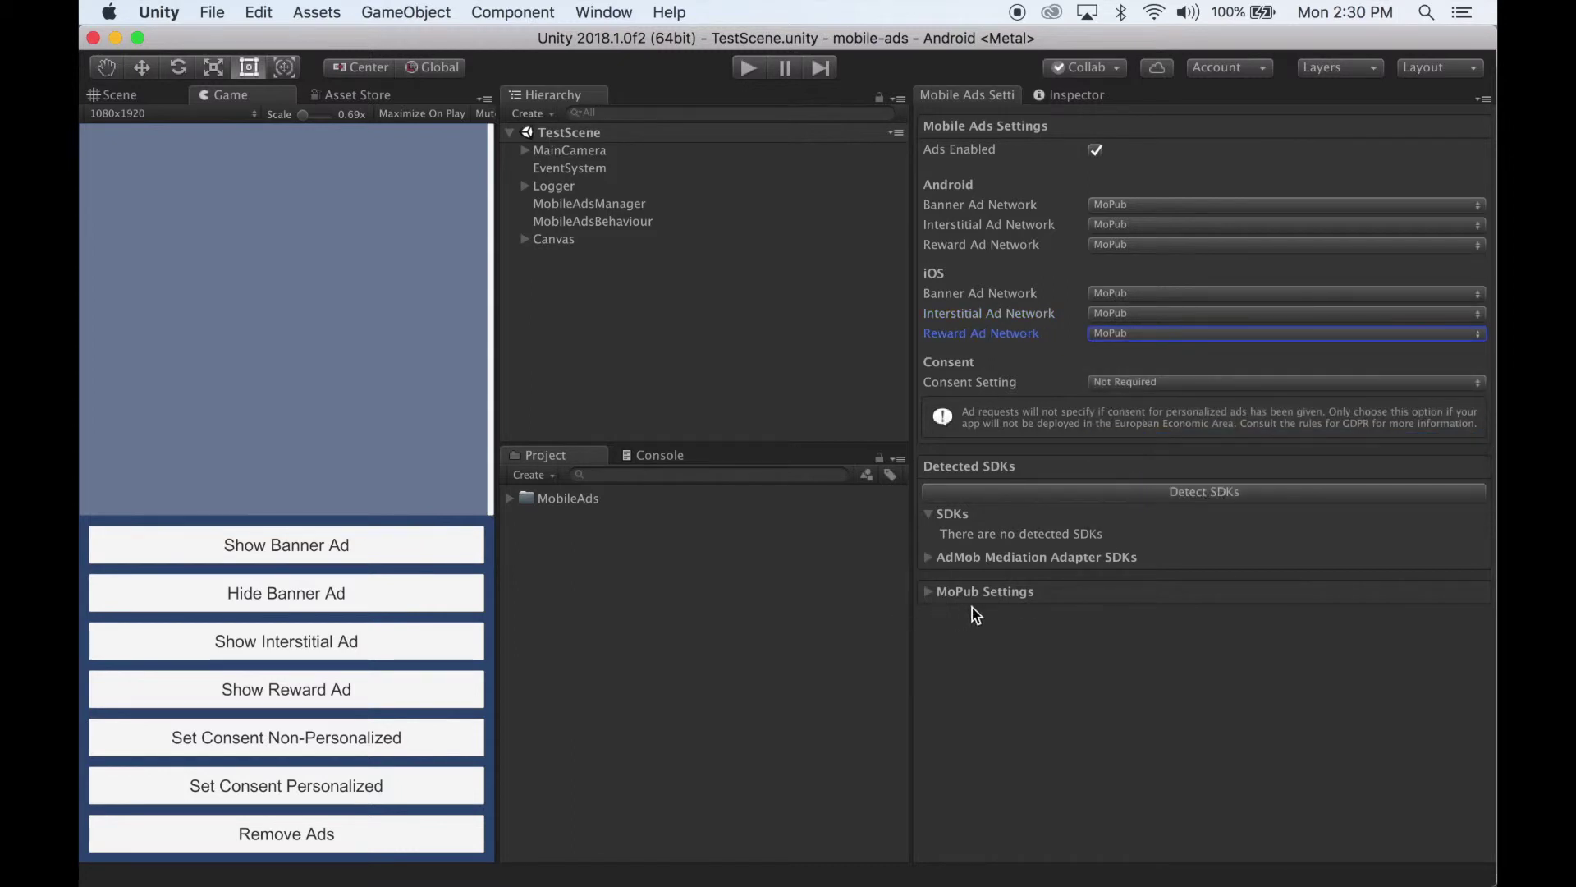
click(931, 596)
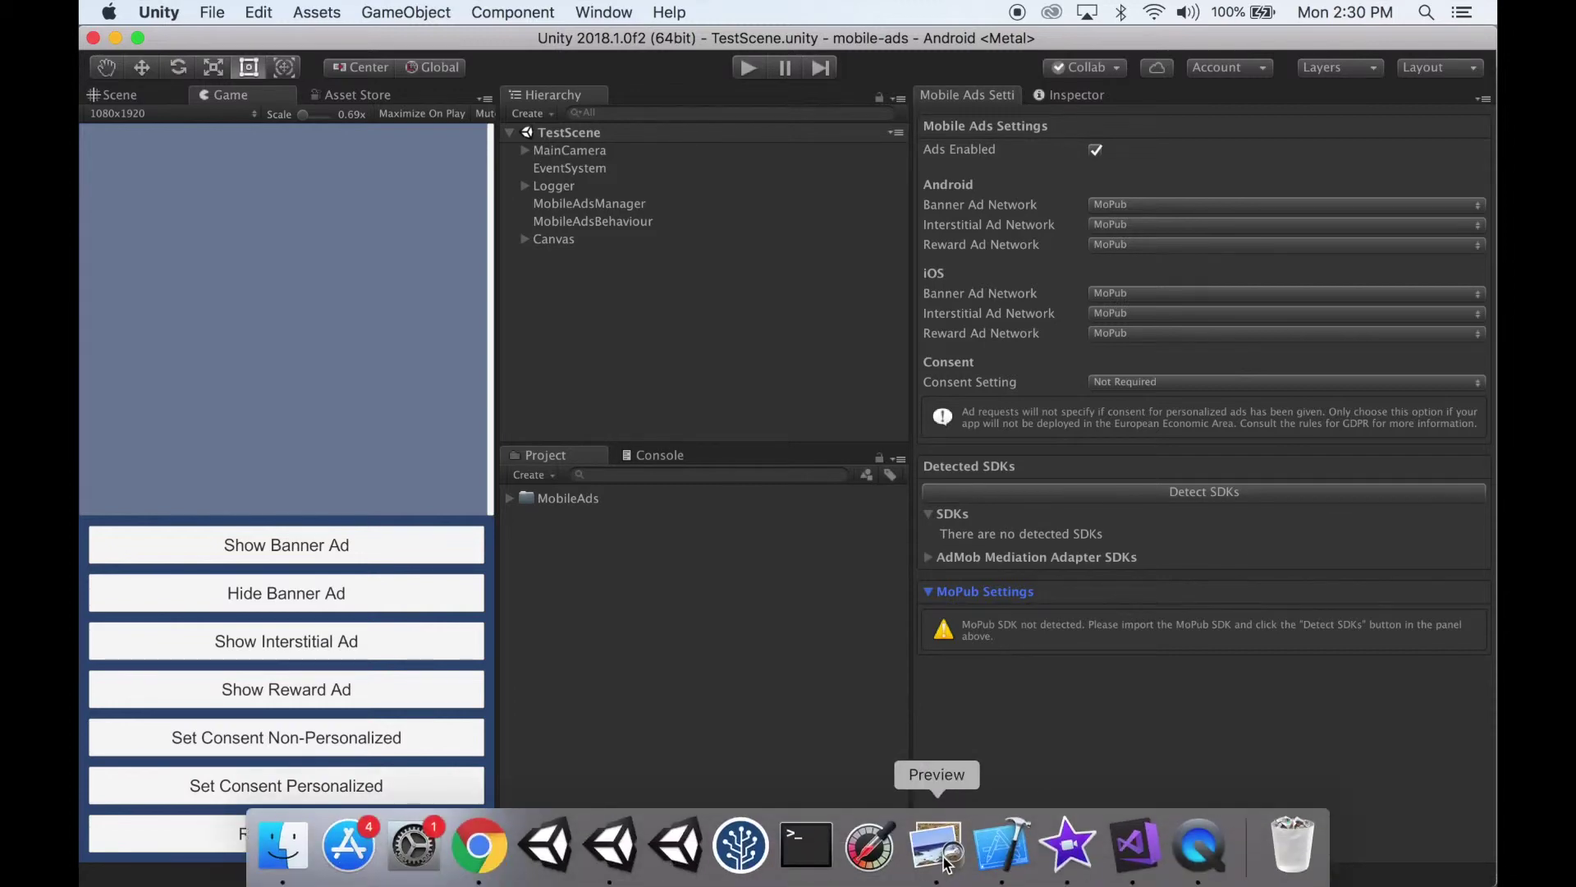
click(940, 850)
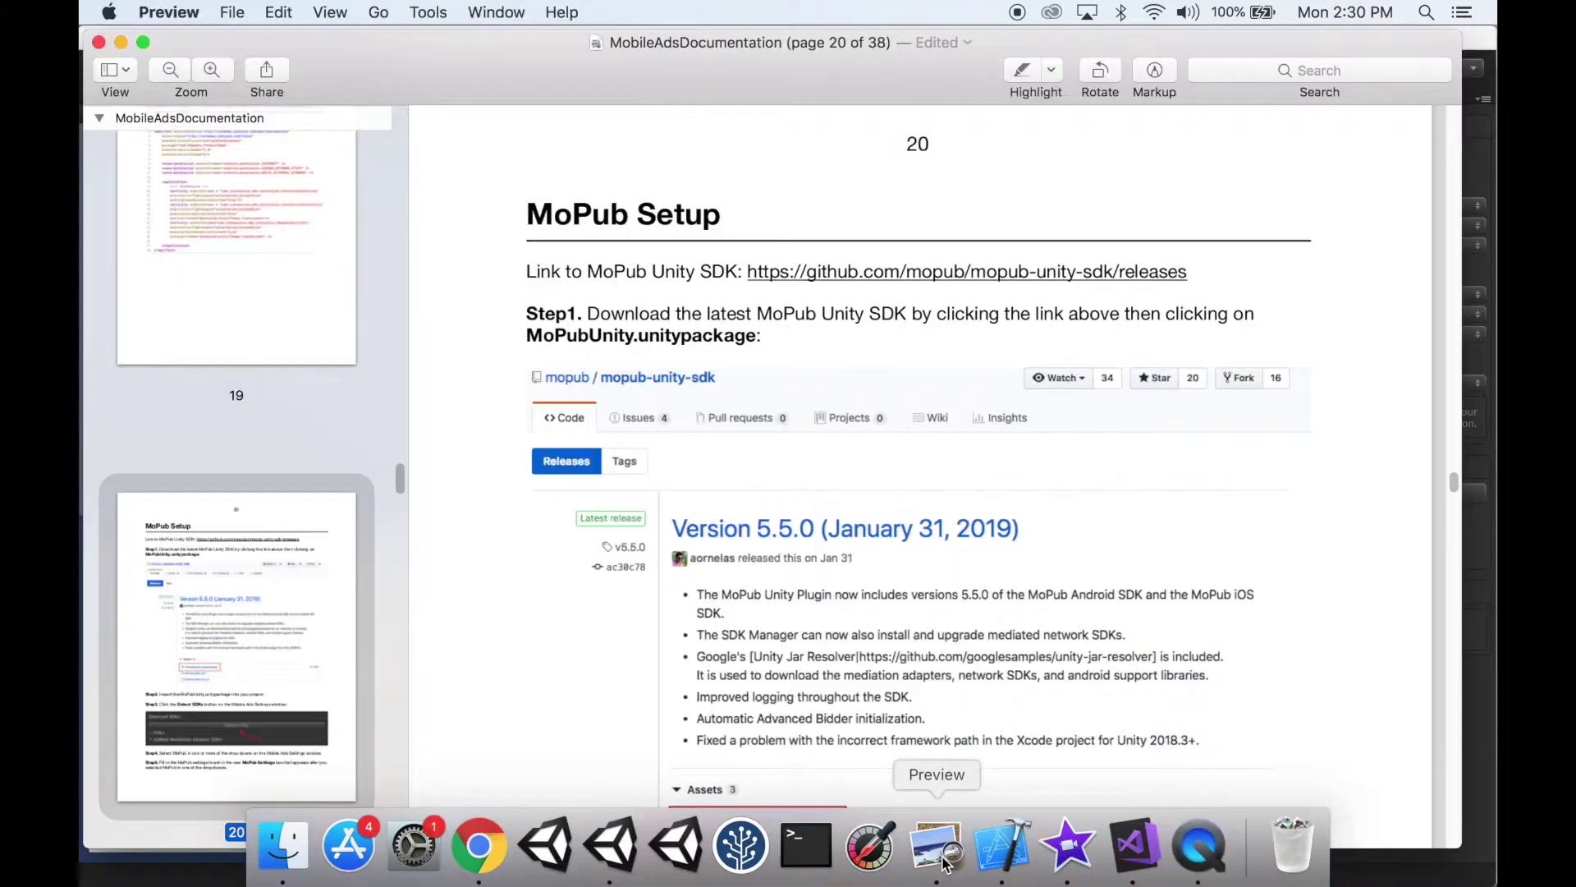
Follow the MoPub Setup page's link to the mopub-unity-sdk GitHub releases.
click(868, 280)
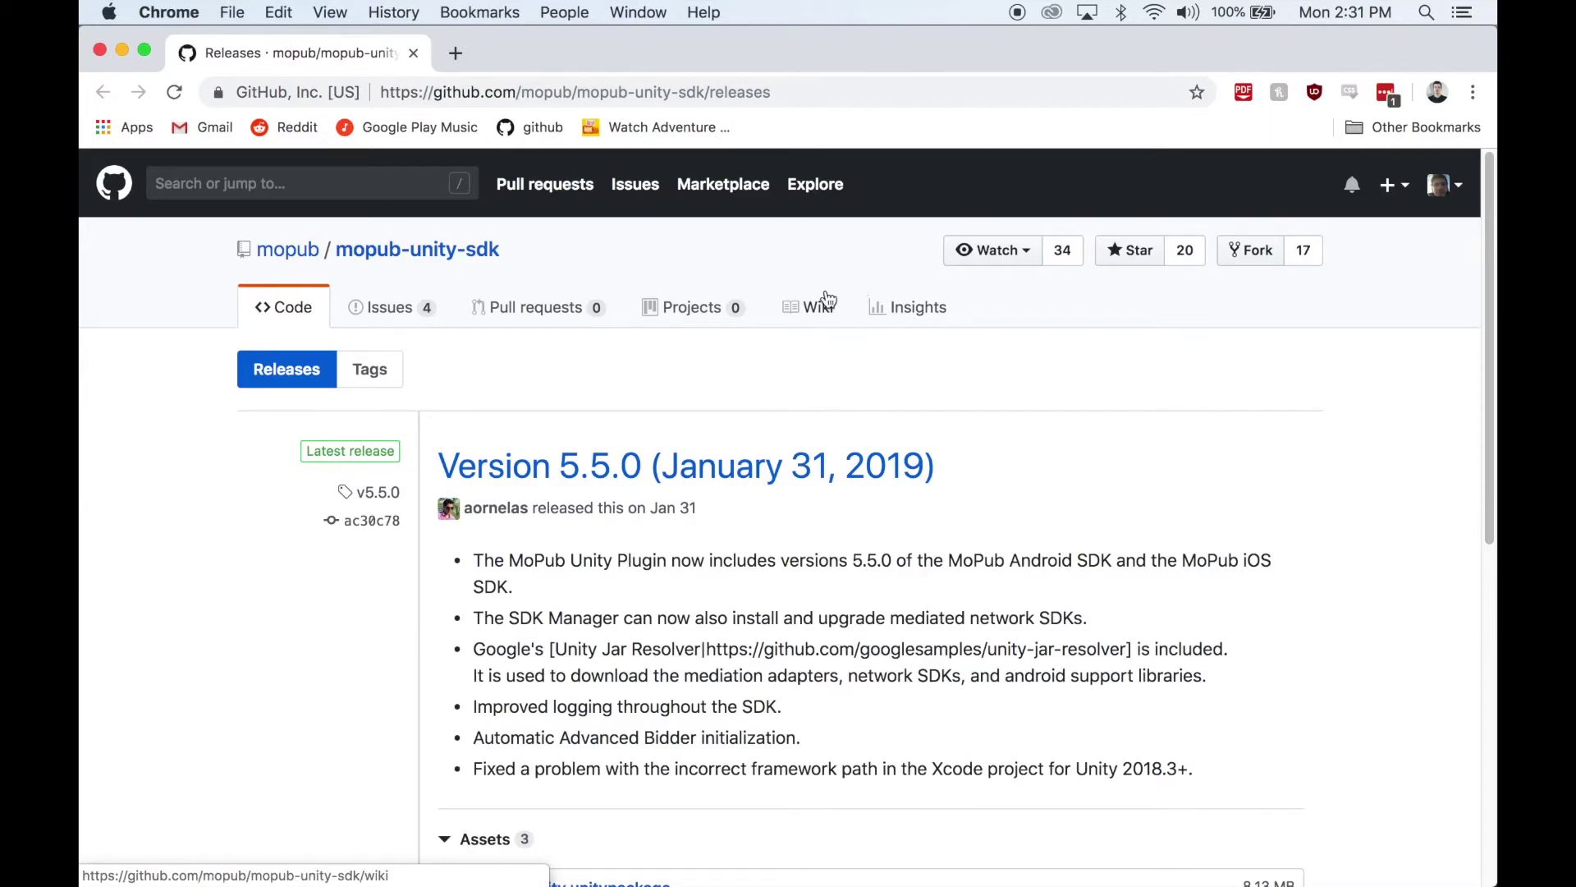
Download MoPubUnity.unitypackage from the Version 5.5.0 release and open it in Unity.
scroll(631, 457, down, 4)
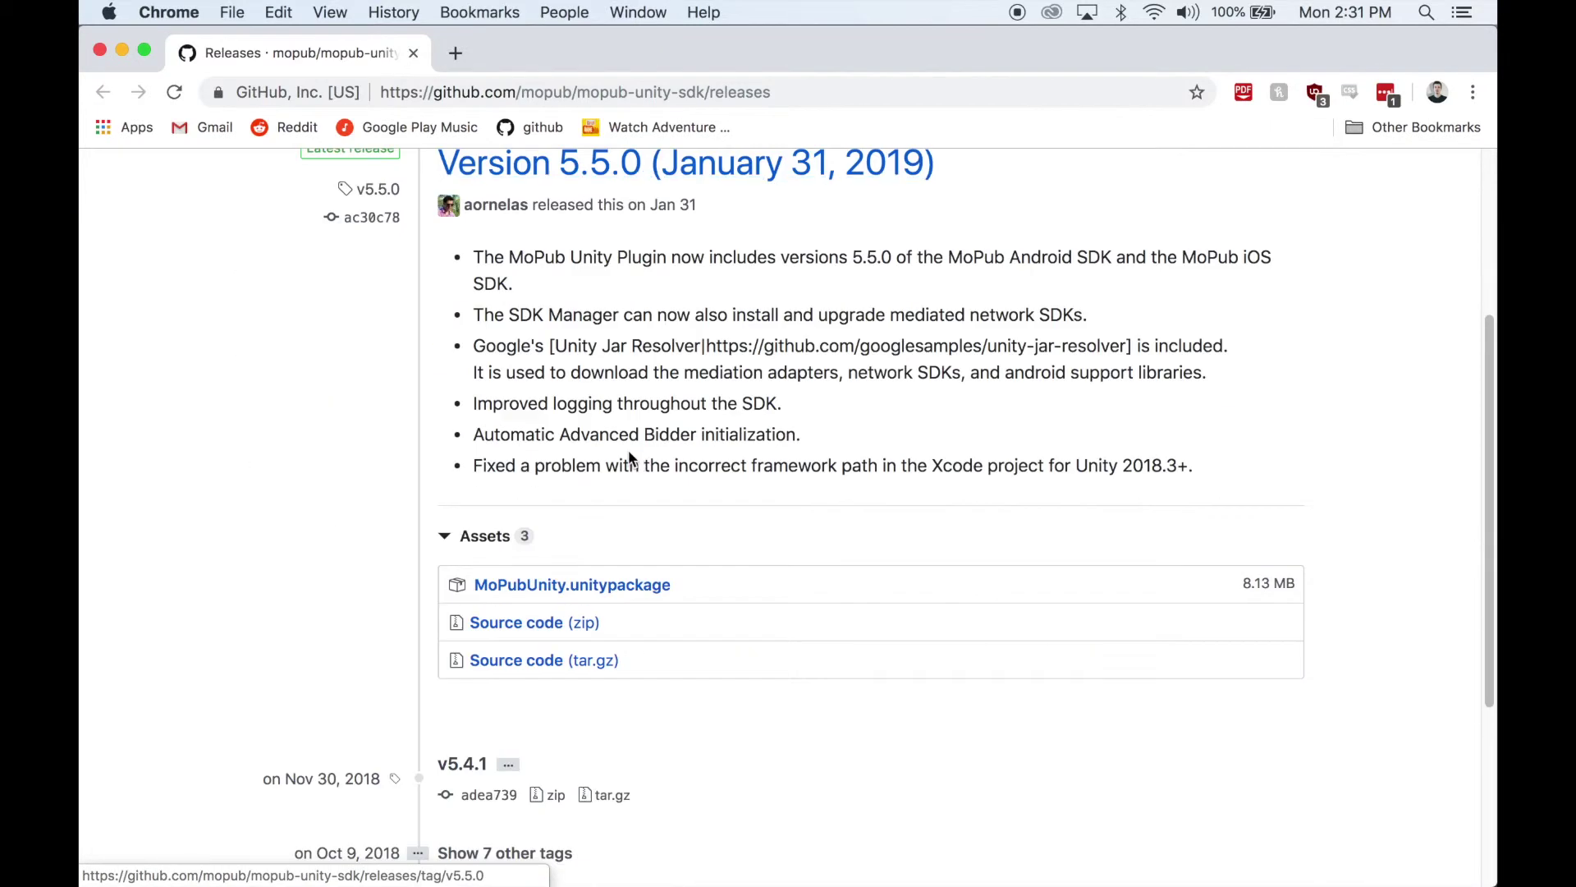
click(545, 591)
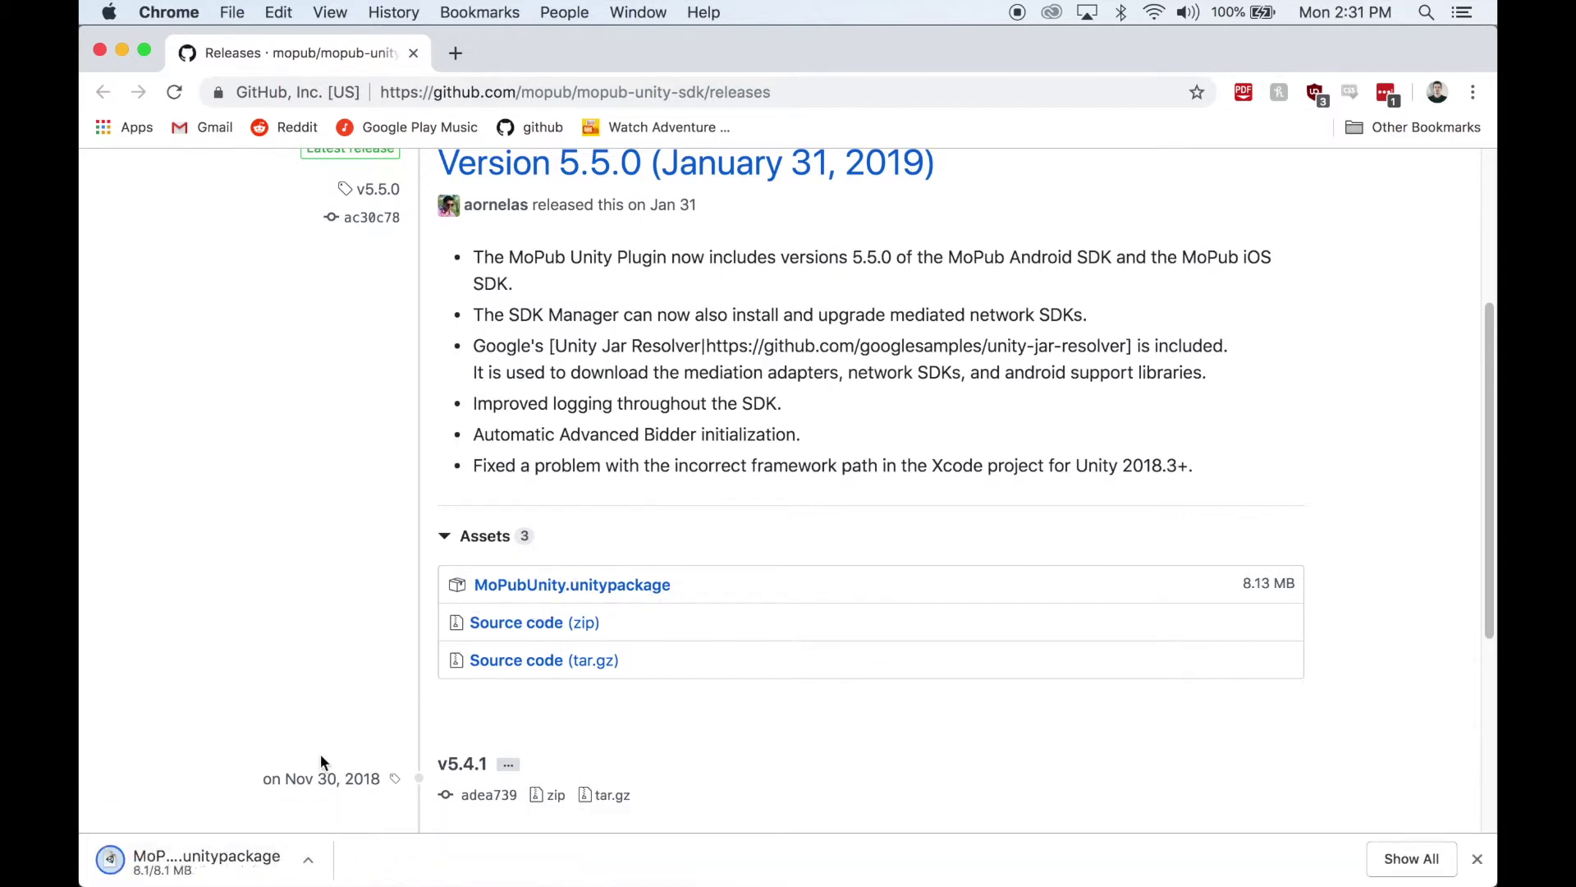
click(207, 859)
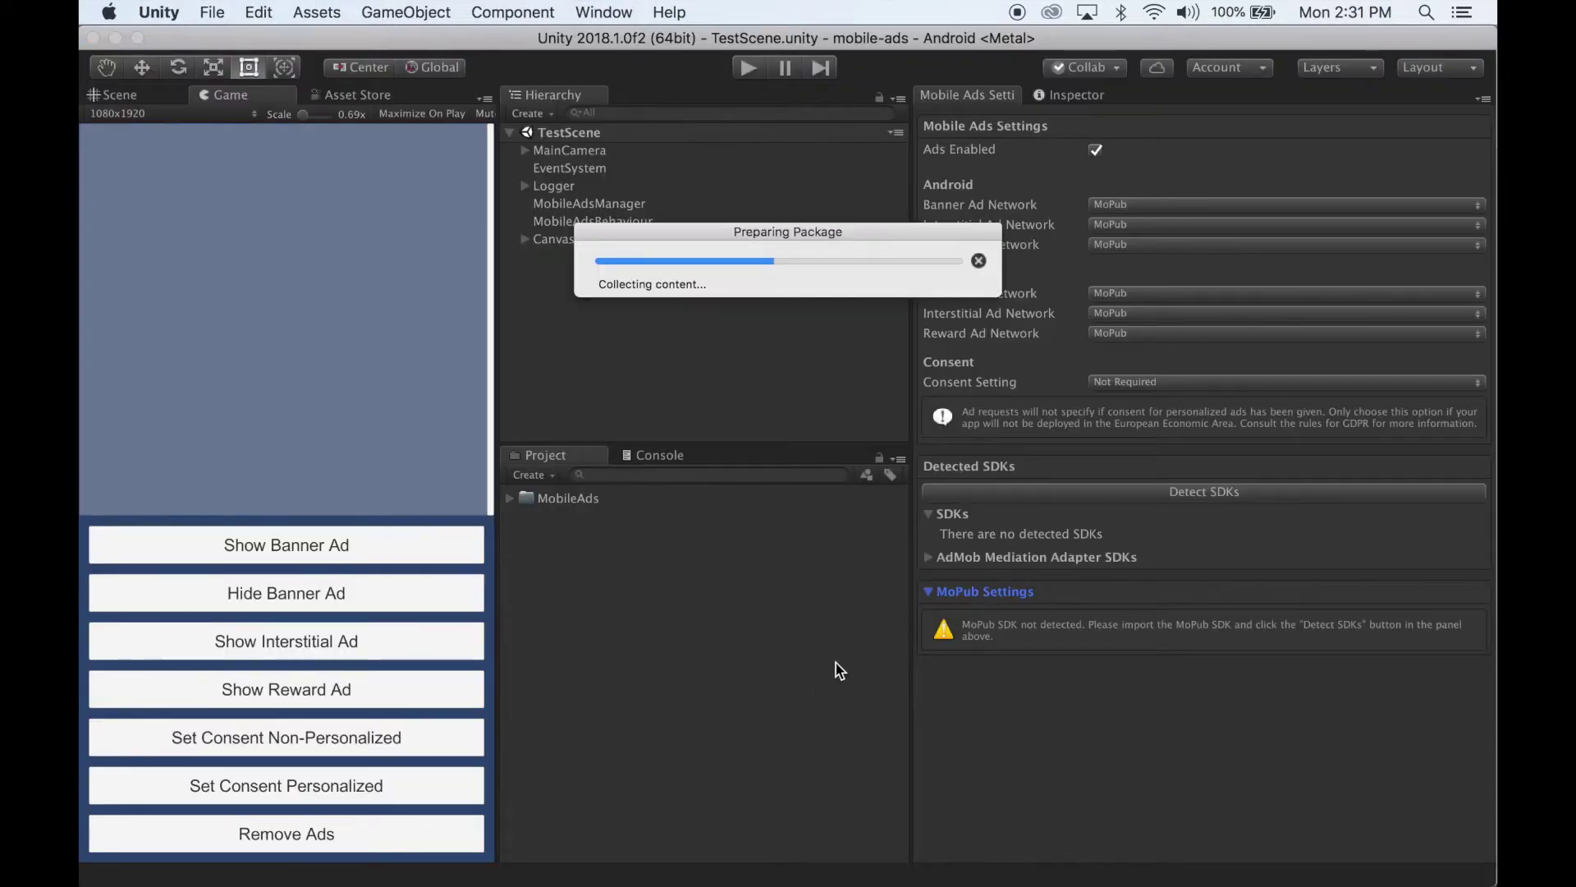
Import the MoPub package, detect it in Mobile Ads Settings, and bring up the MoPub Settings fields.
click(734, 616)
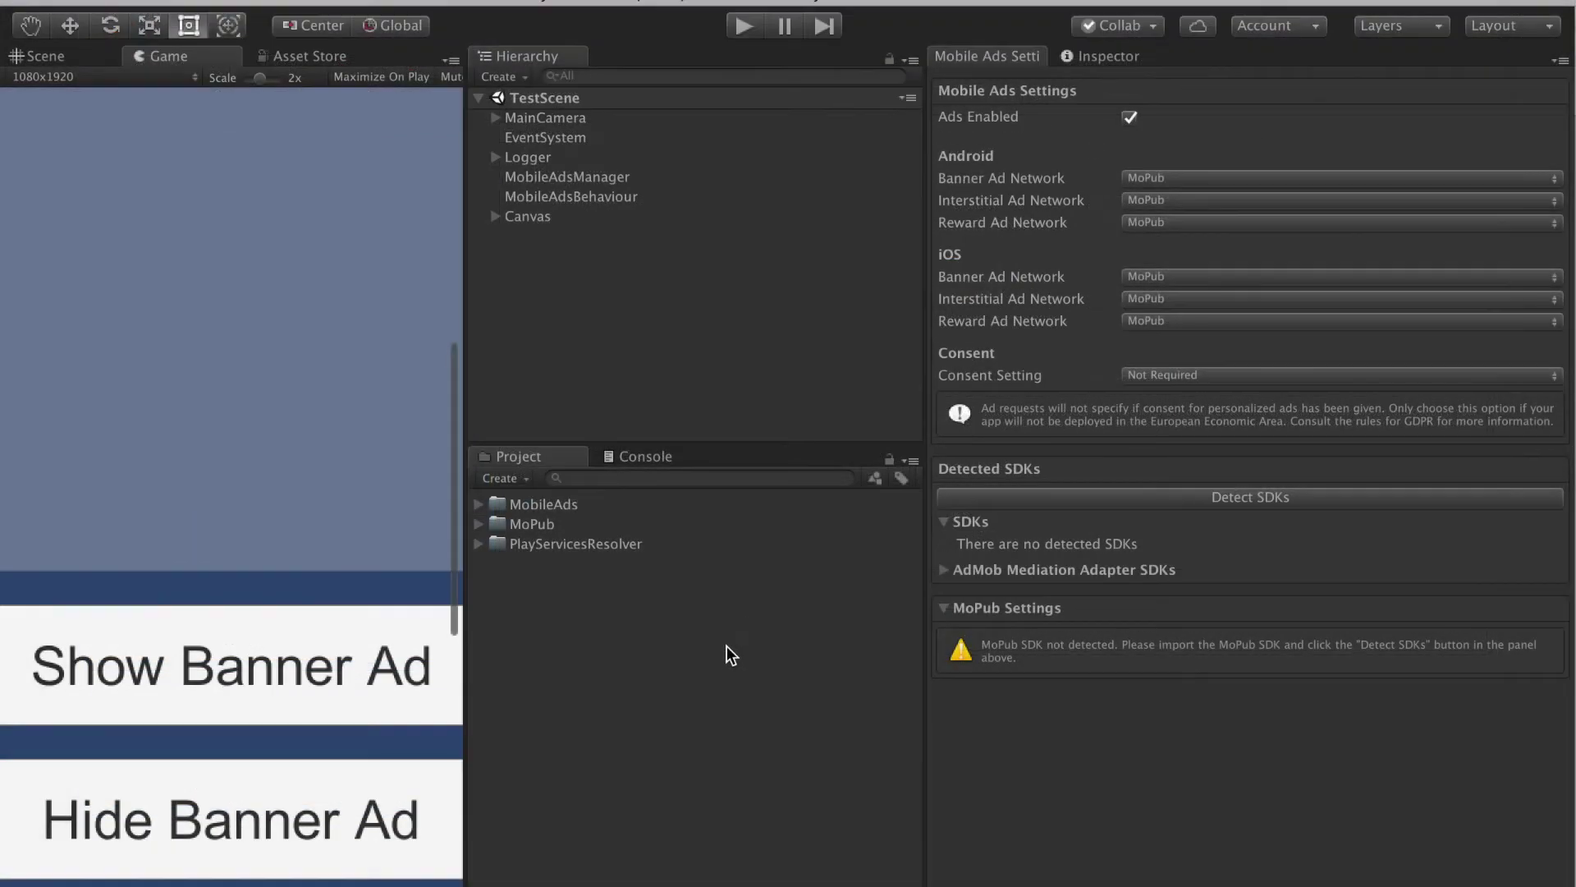
click(1329, 500)
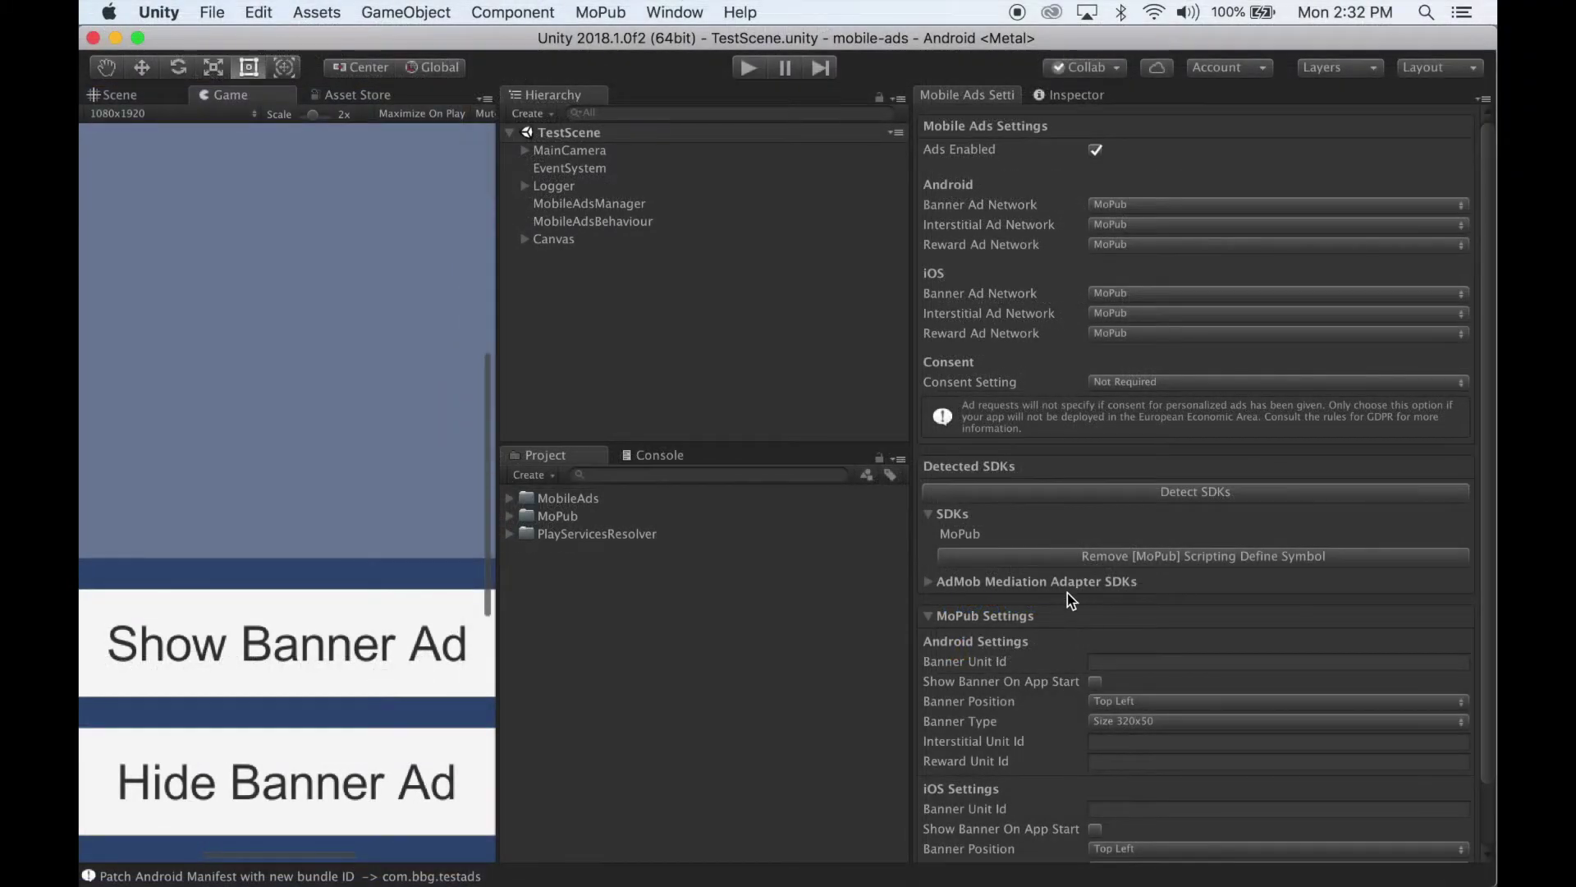
scroll(1068, 593, down, 3)
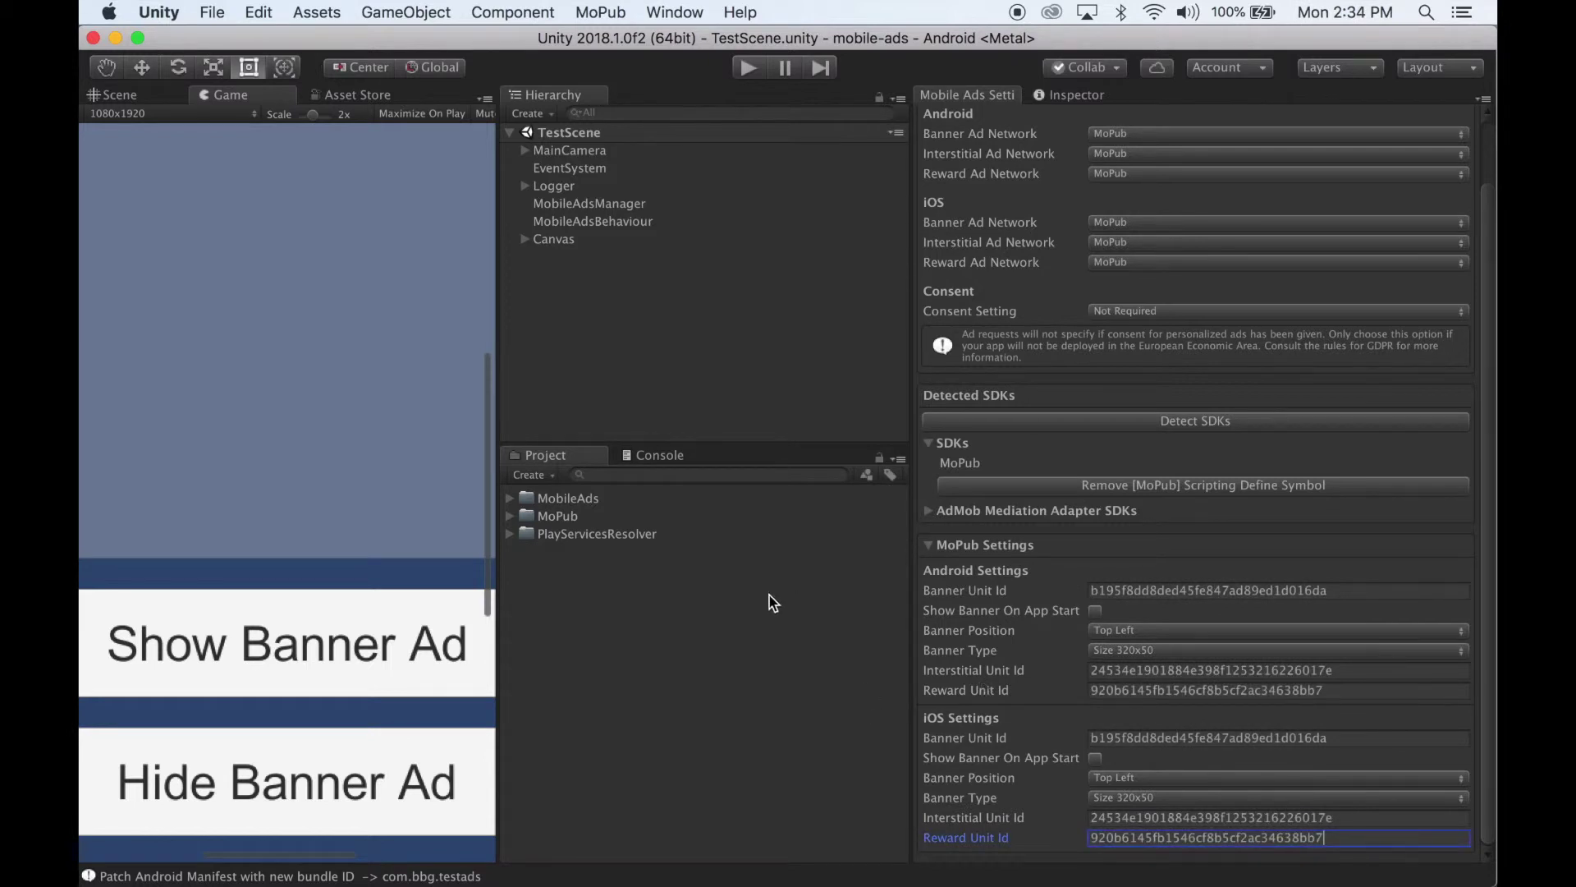
Resolve the project's Android dependencies with Play Services Resolver's Android Resolver and acknowledge the success message.
click(317, 13)
mouse_move(429, 473)
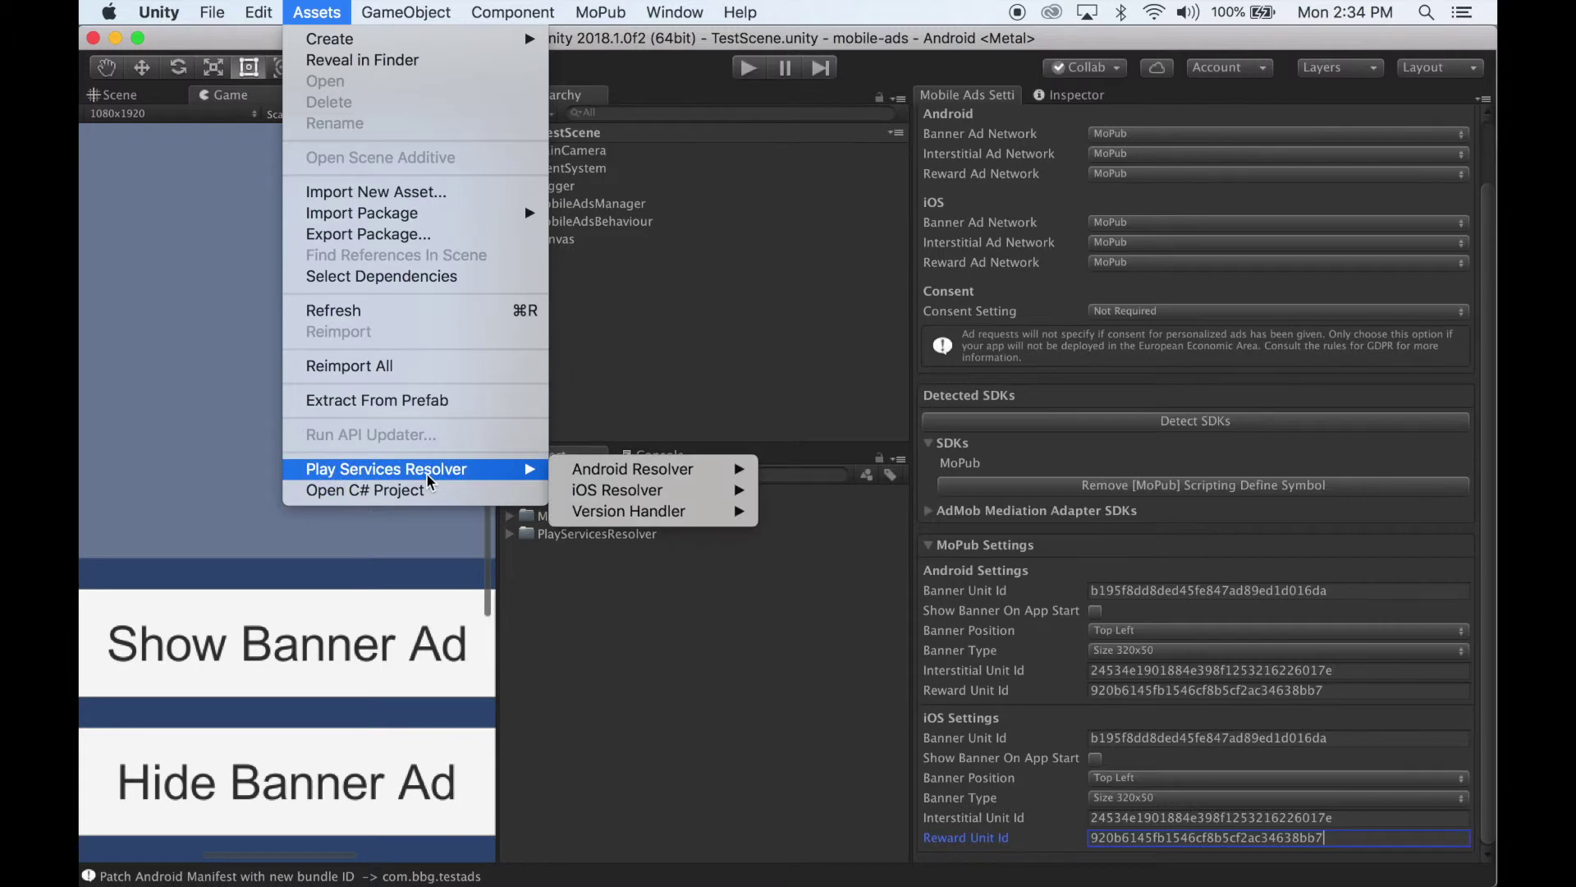
mouse_move(596, 476)
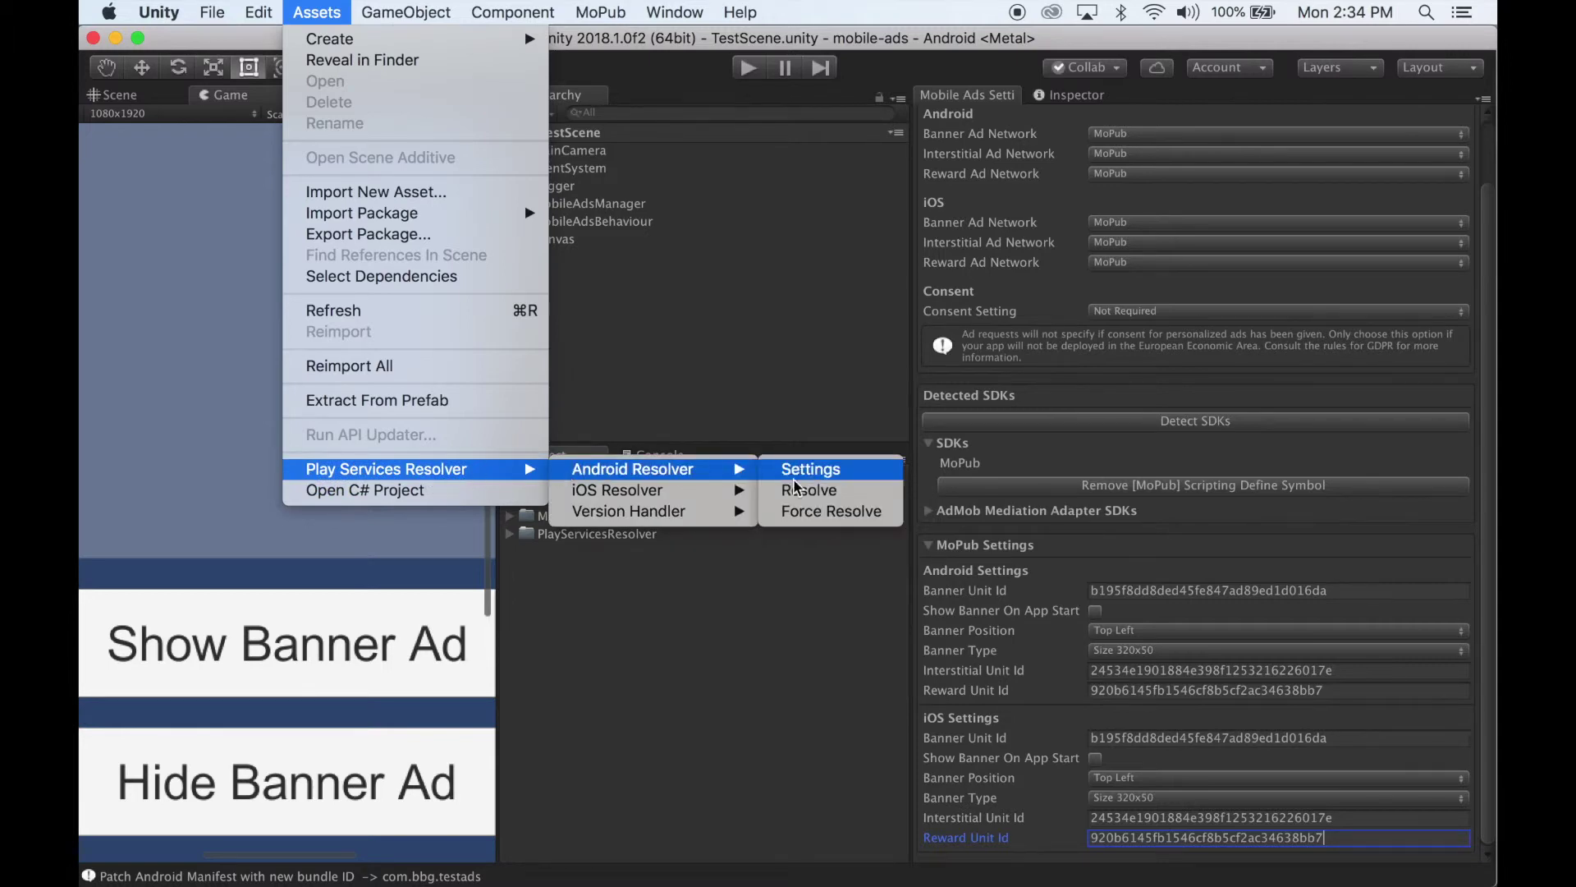
click(839, 491)
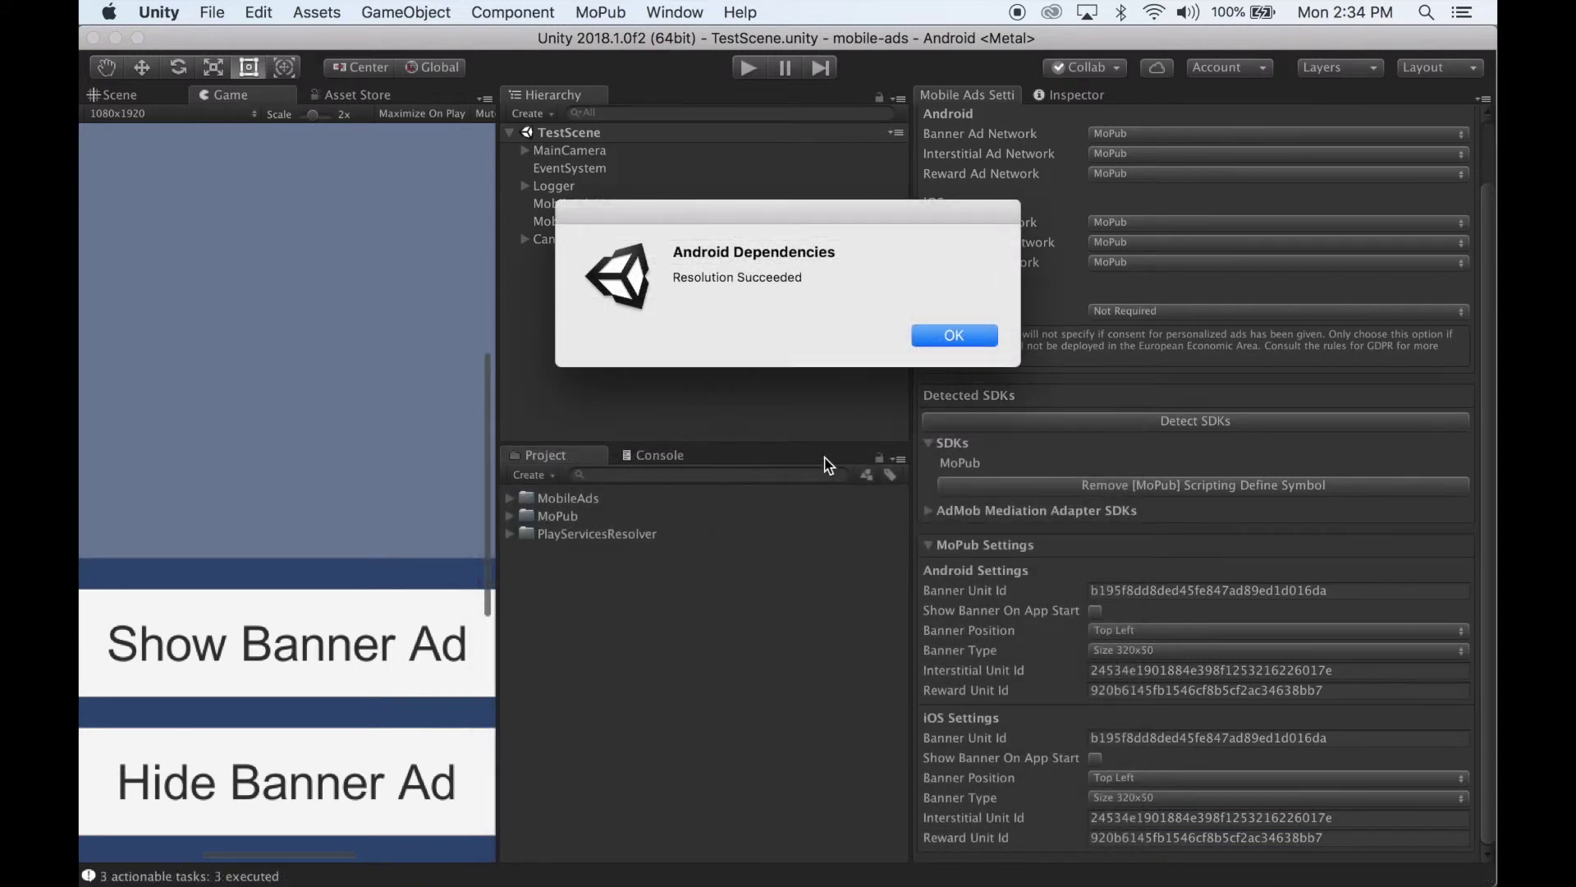
click(944, 334)
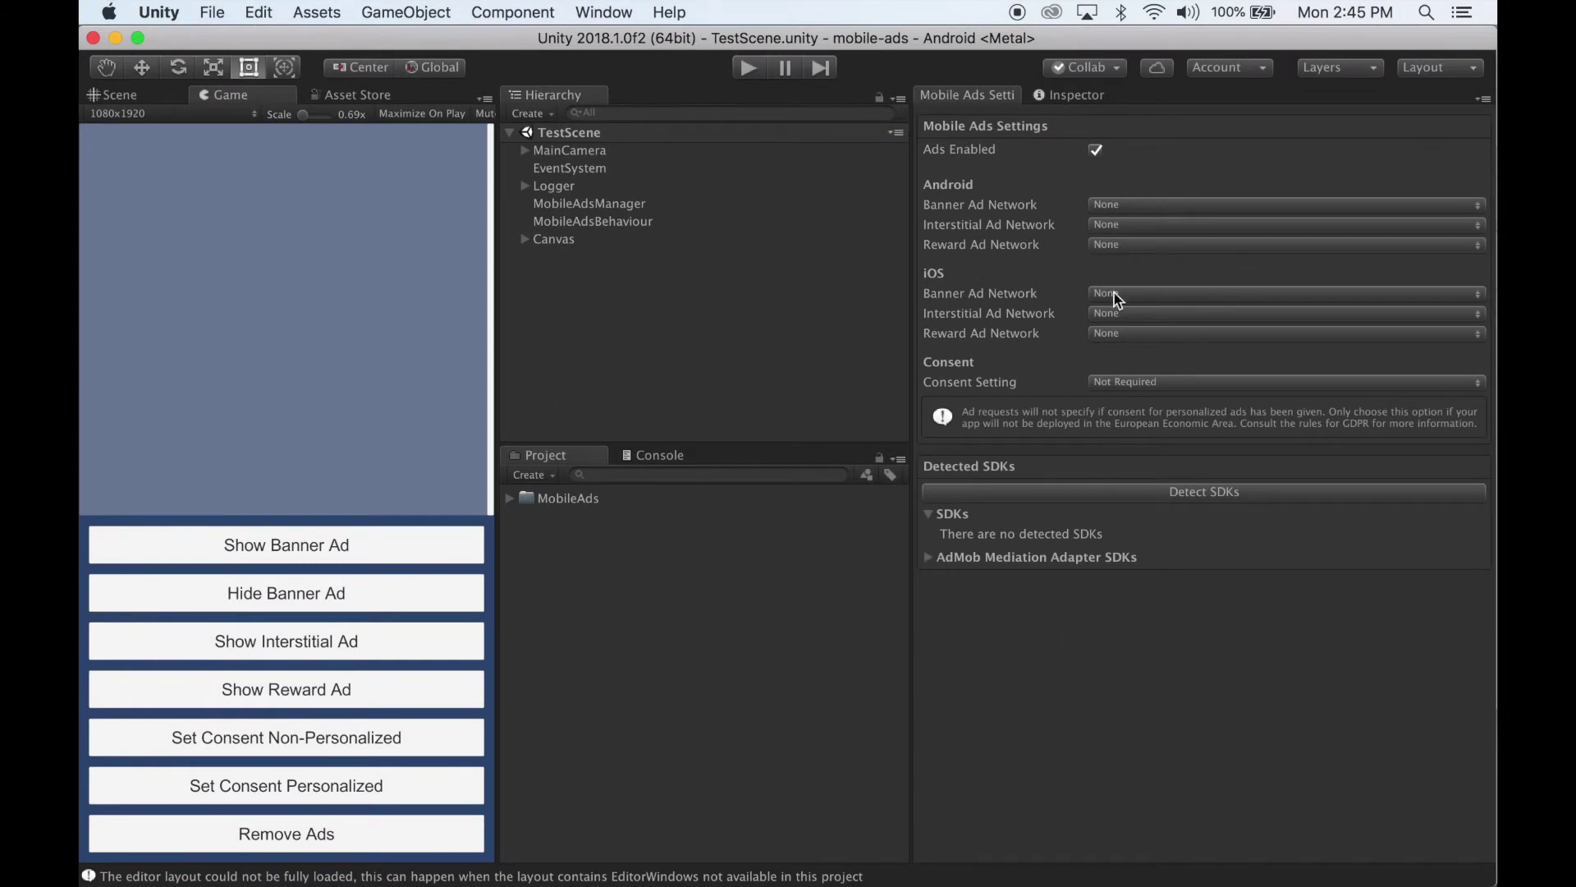
Set the Android banner and interstitial ad networks to UnityAds.
click(1133, 205)
click(1182, 295)
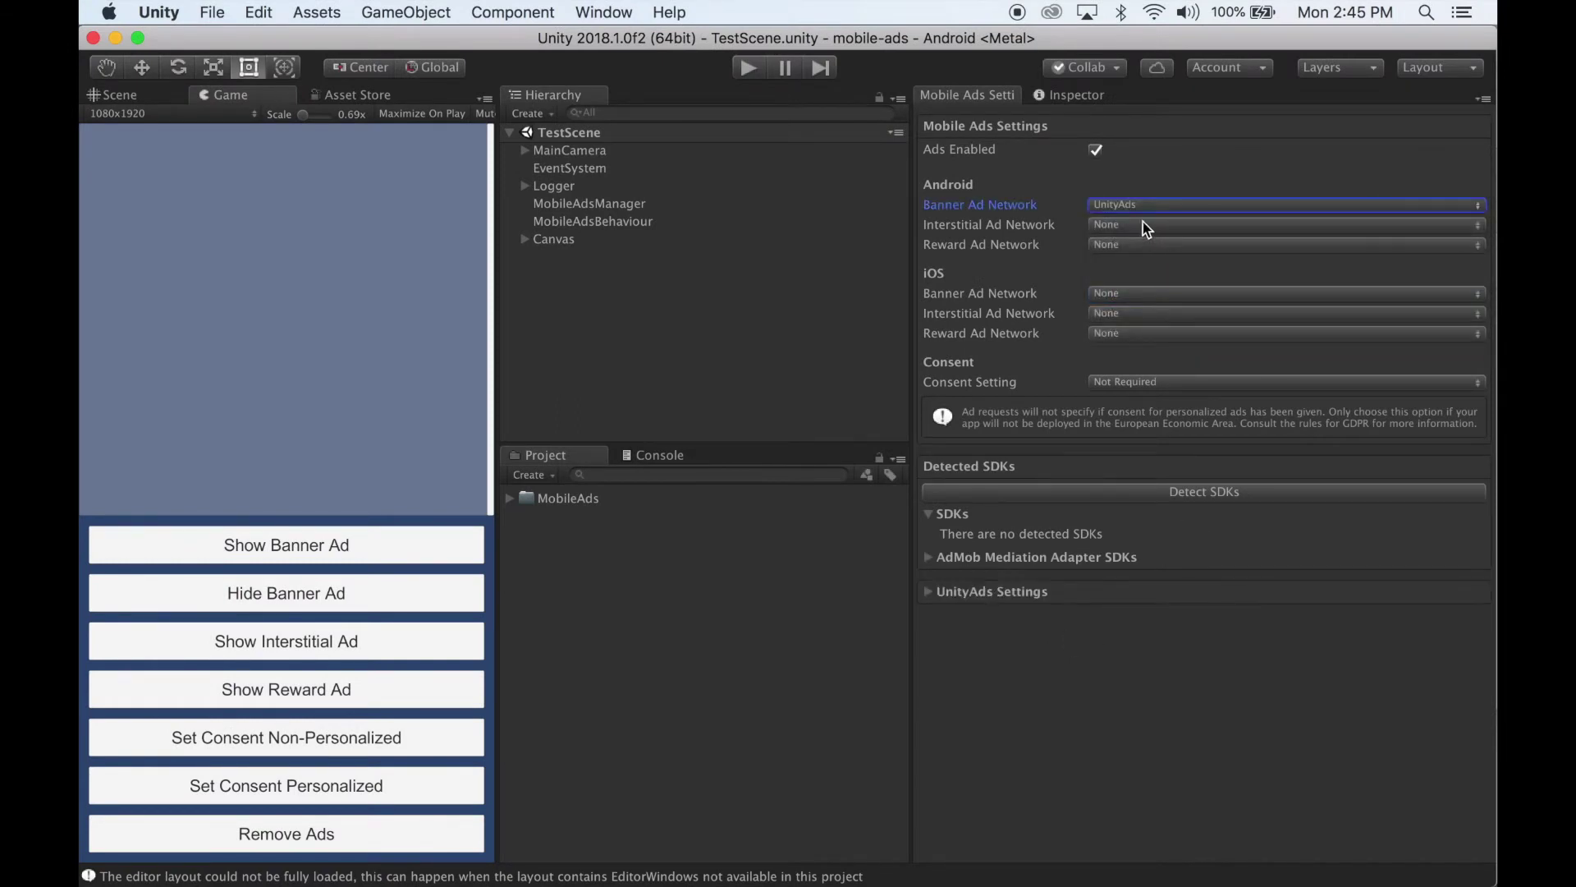
click(1143, 225)
key(Escape)
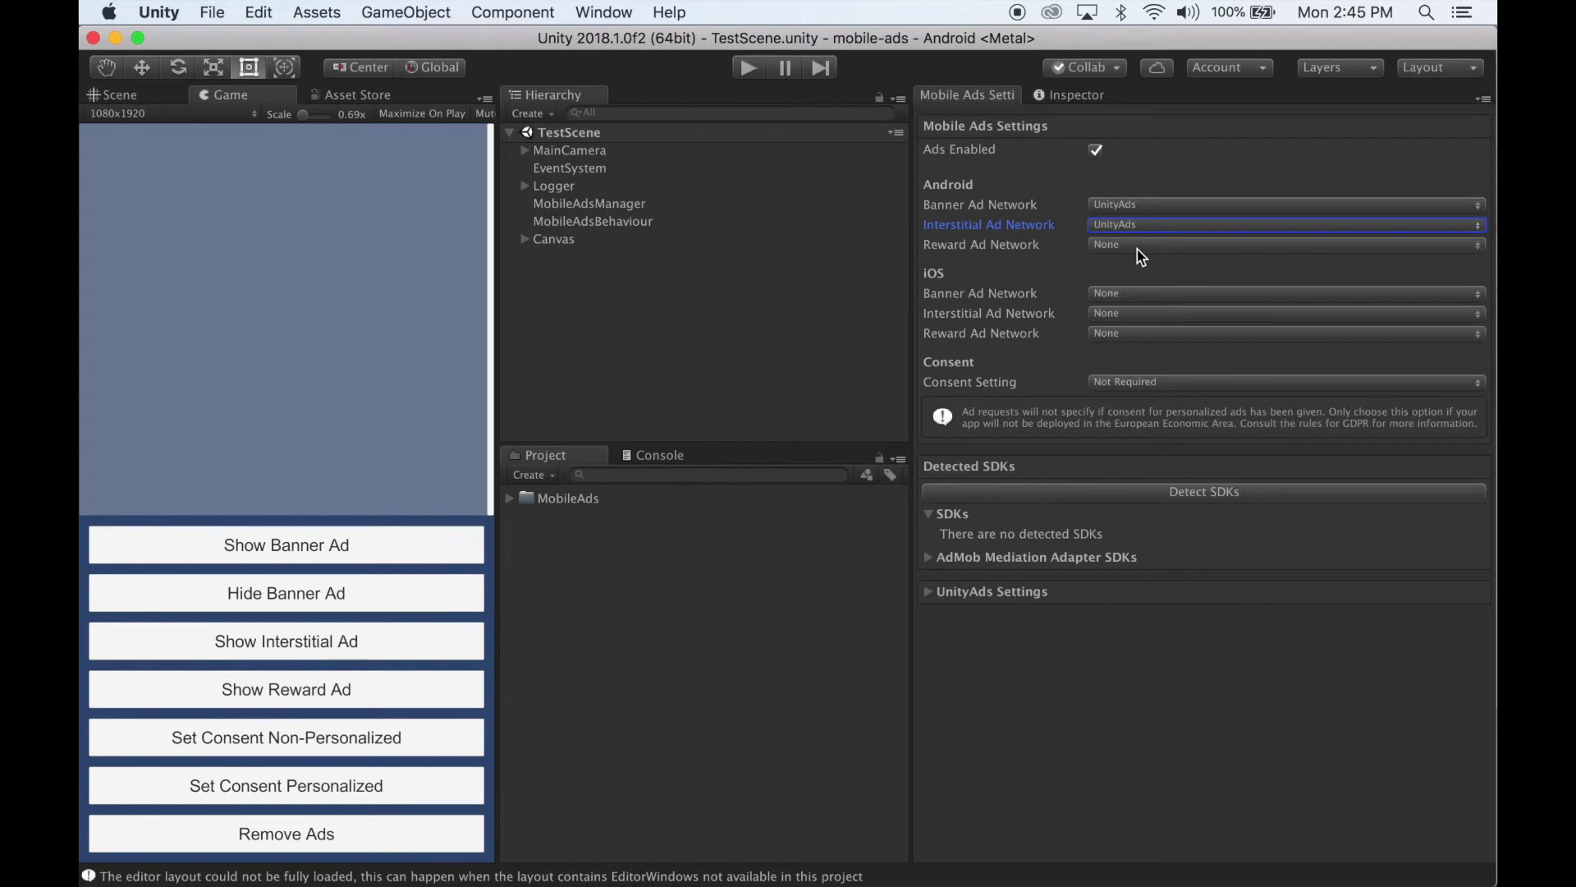
click(1141, 224)
click(1149, 366)
Set the iOS banner, interstitial and reward ad networks to UnityAds and expand UnityAds Settings.
click(1143, 294)
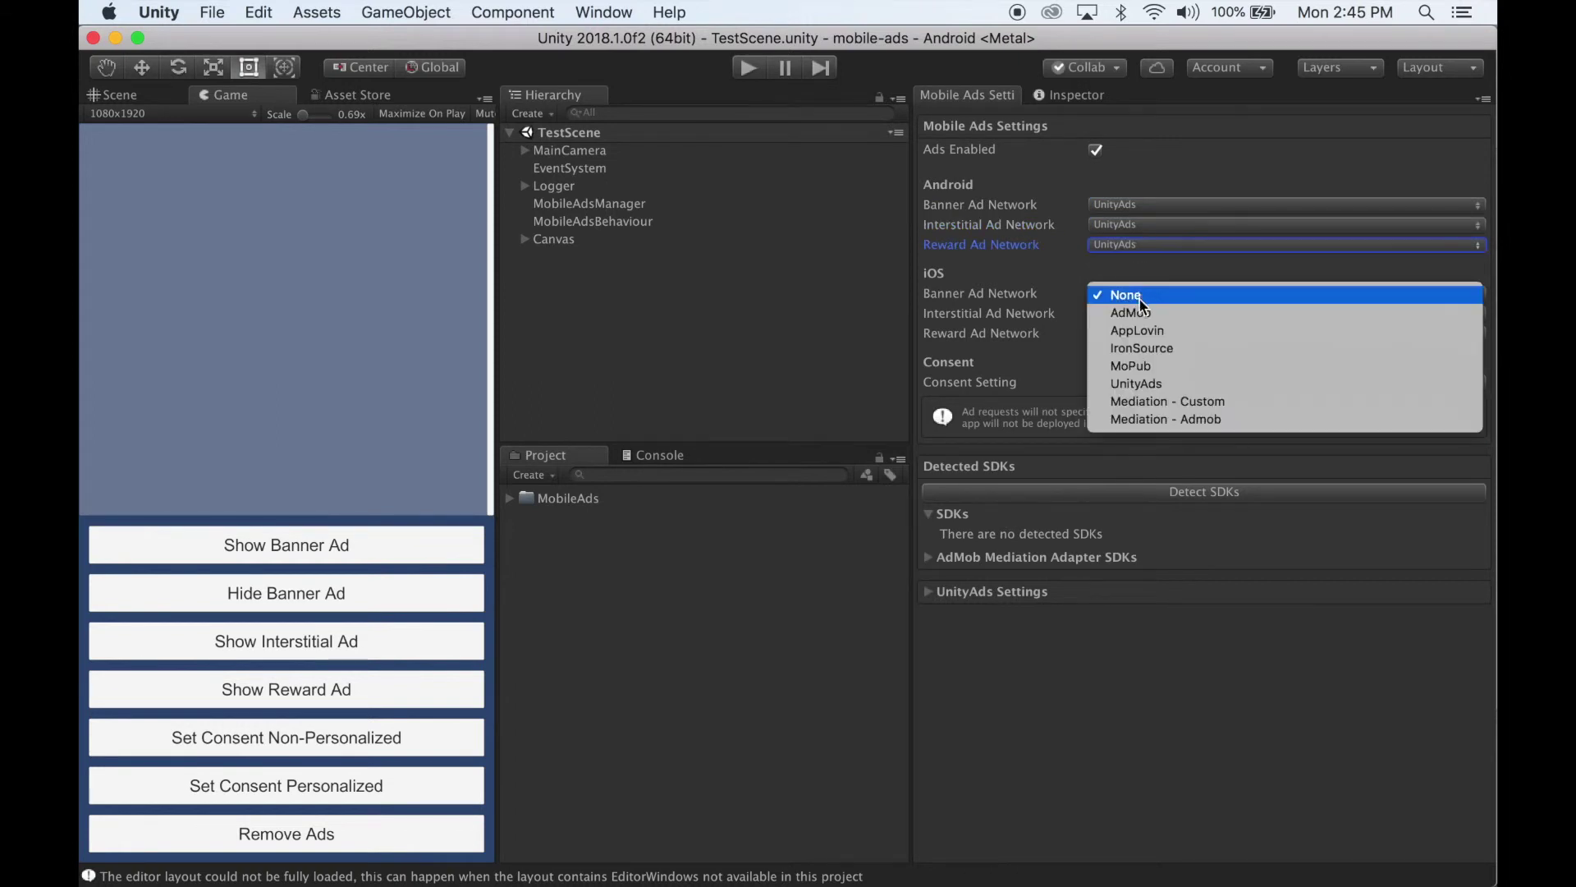
click(1160, 383)
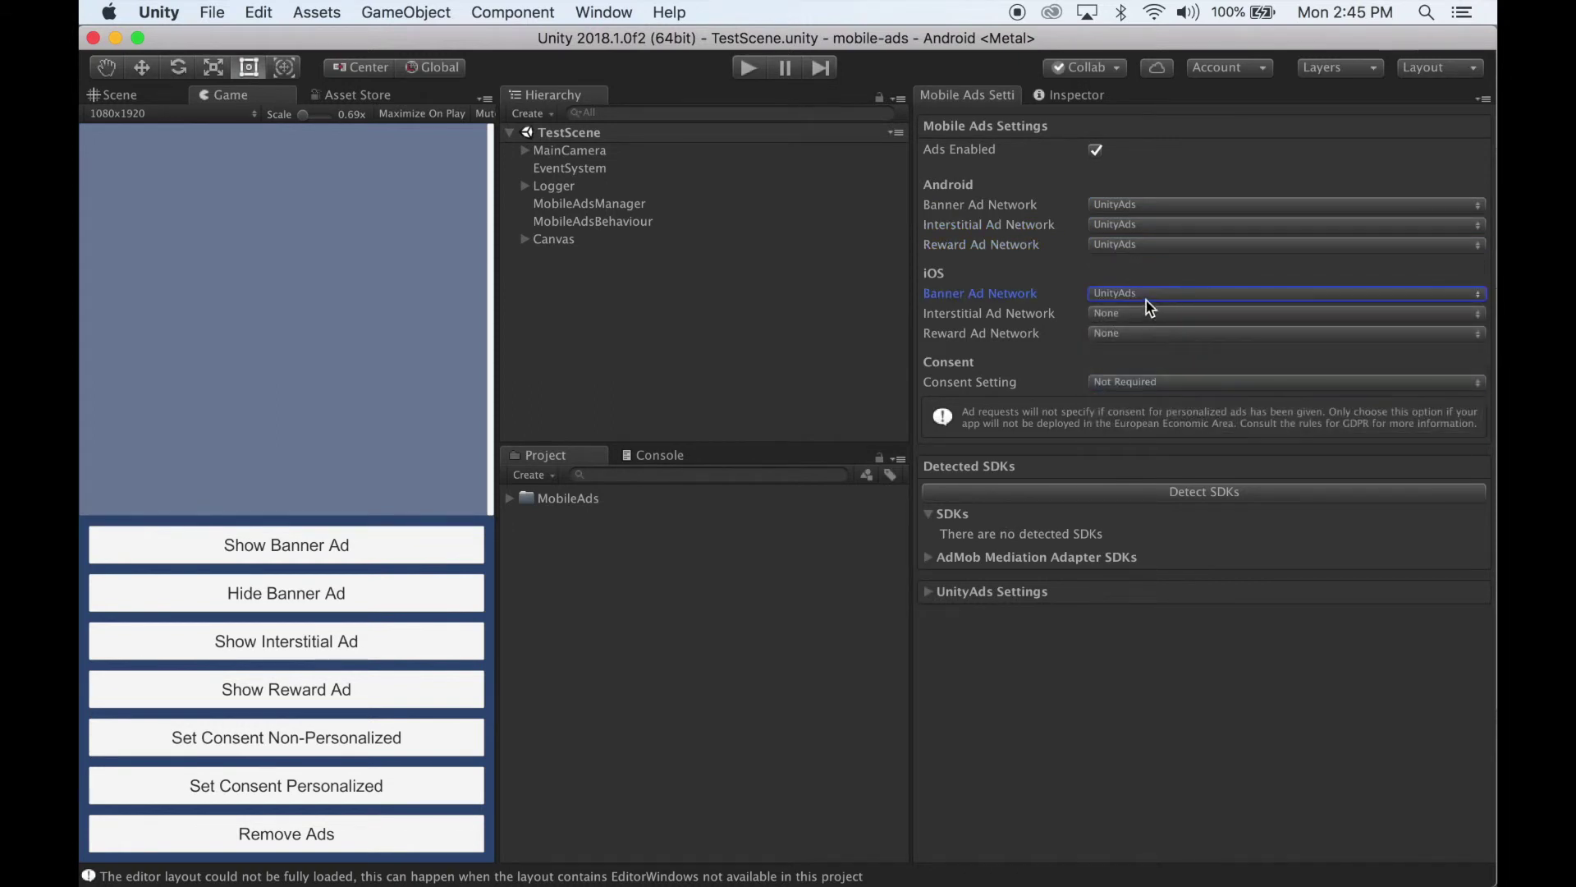
click(1146, 296)
click(1165, 439)
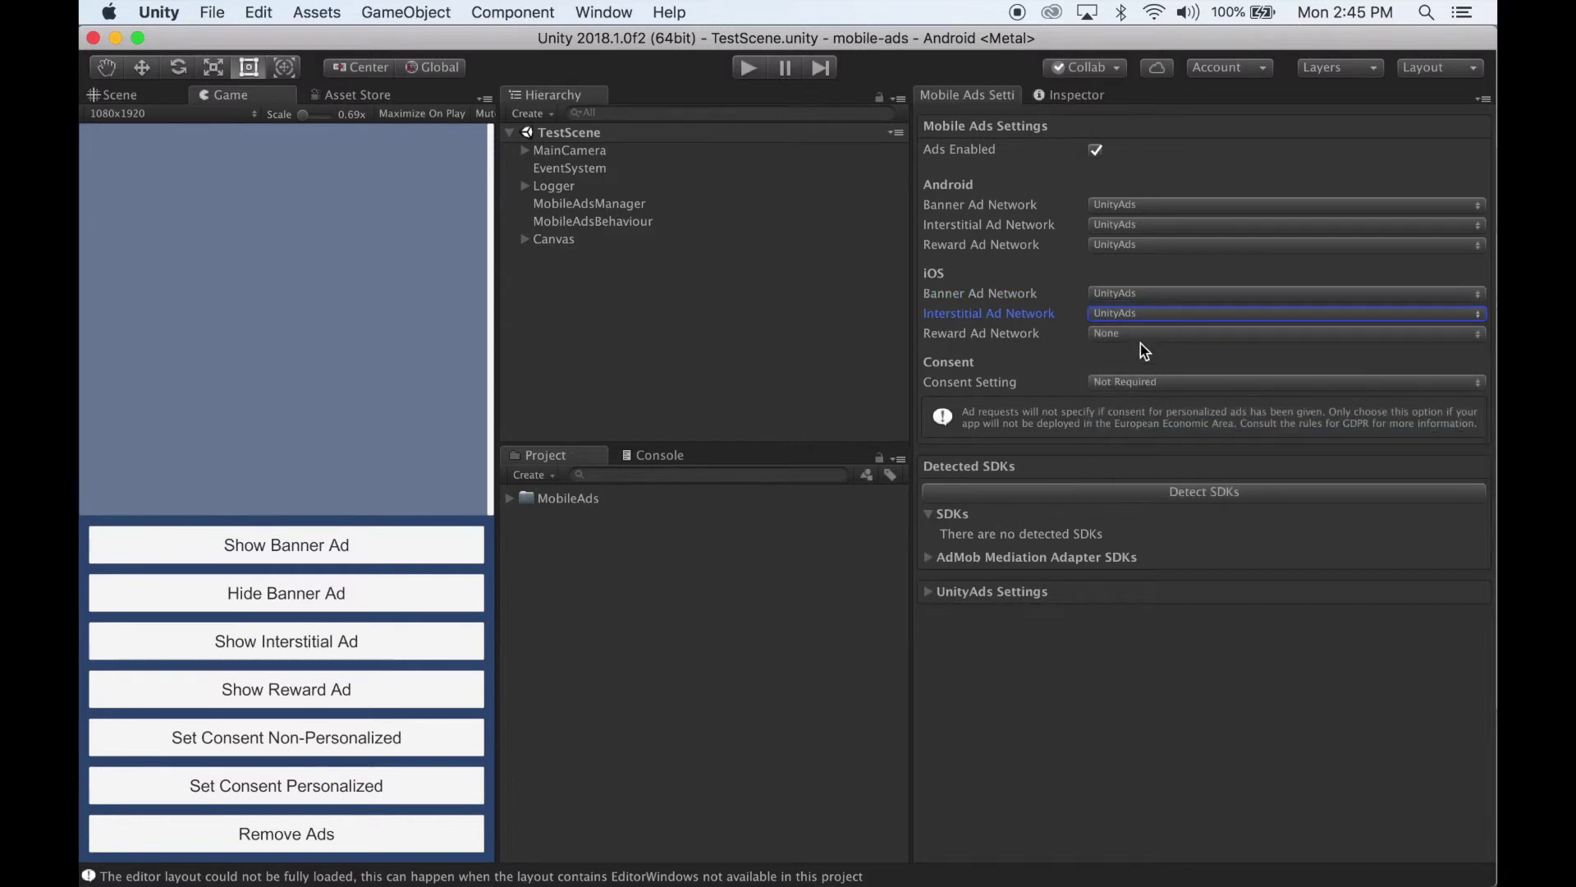
click(1137, 313)
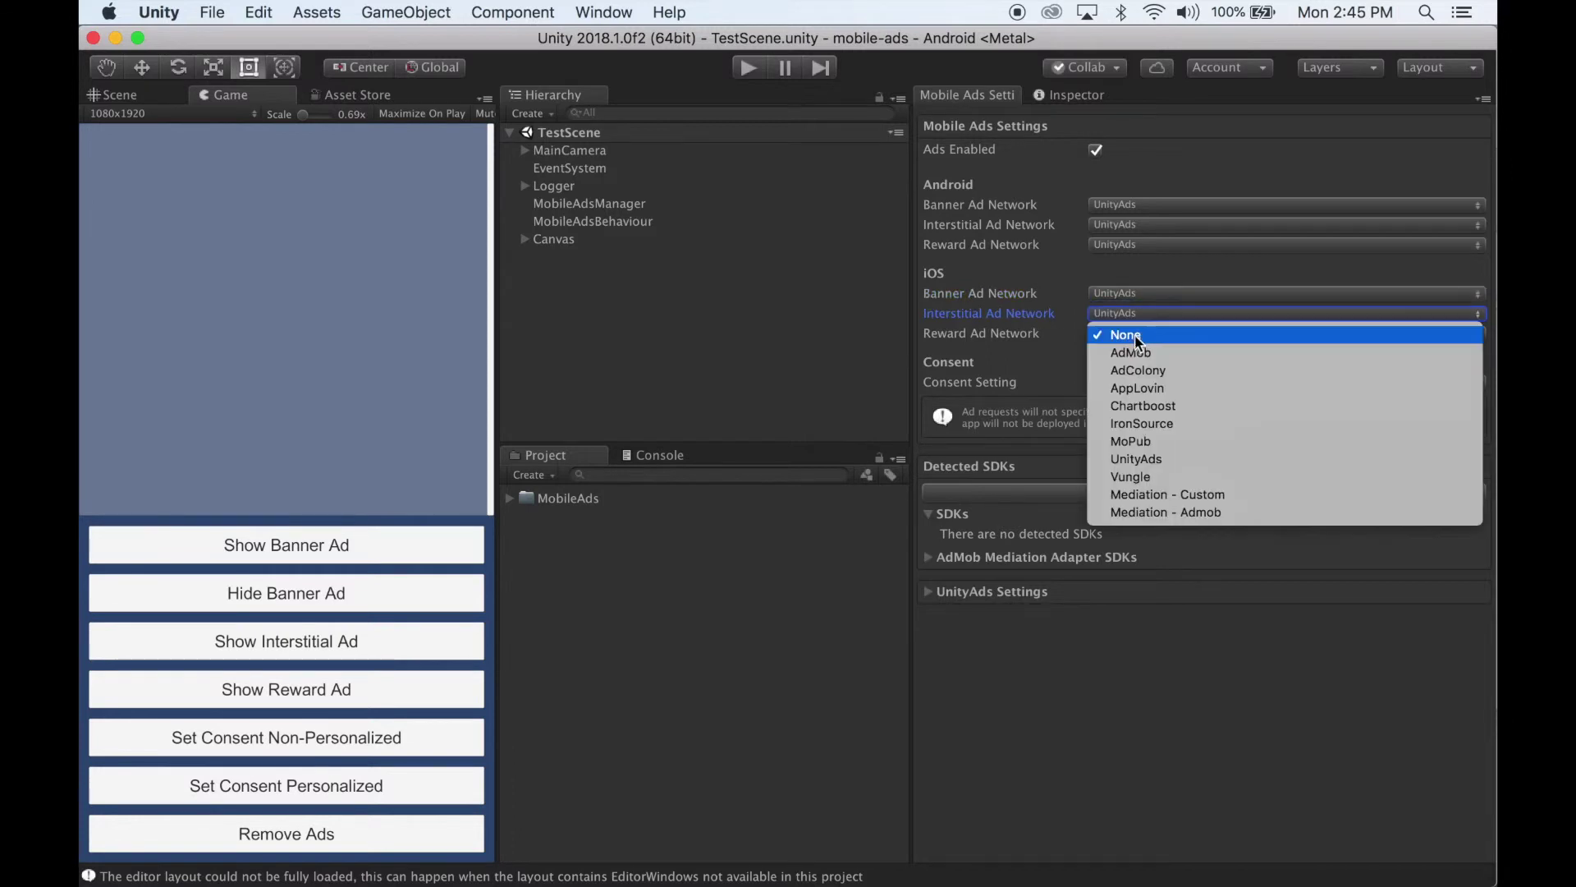
click(1161, 459)
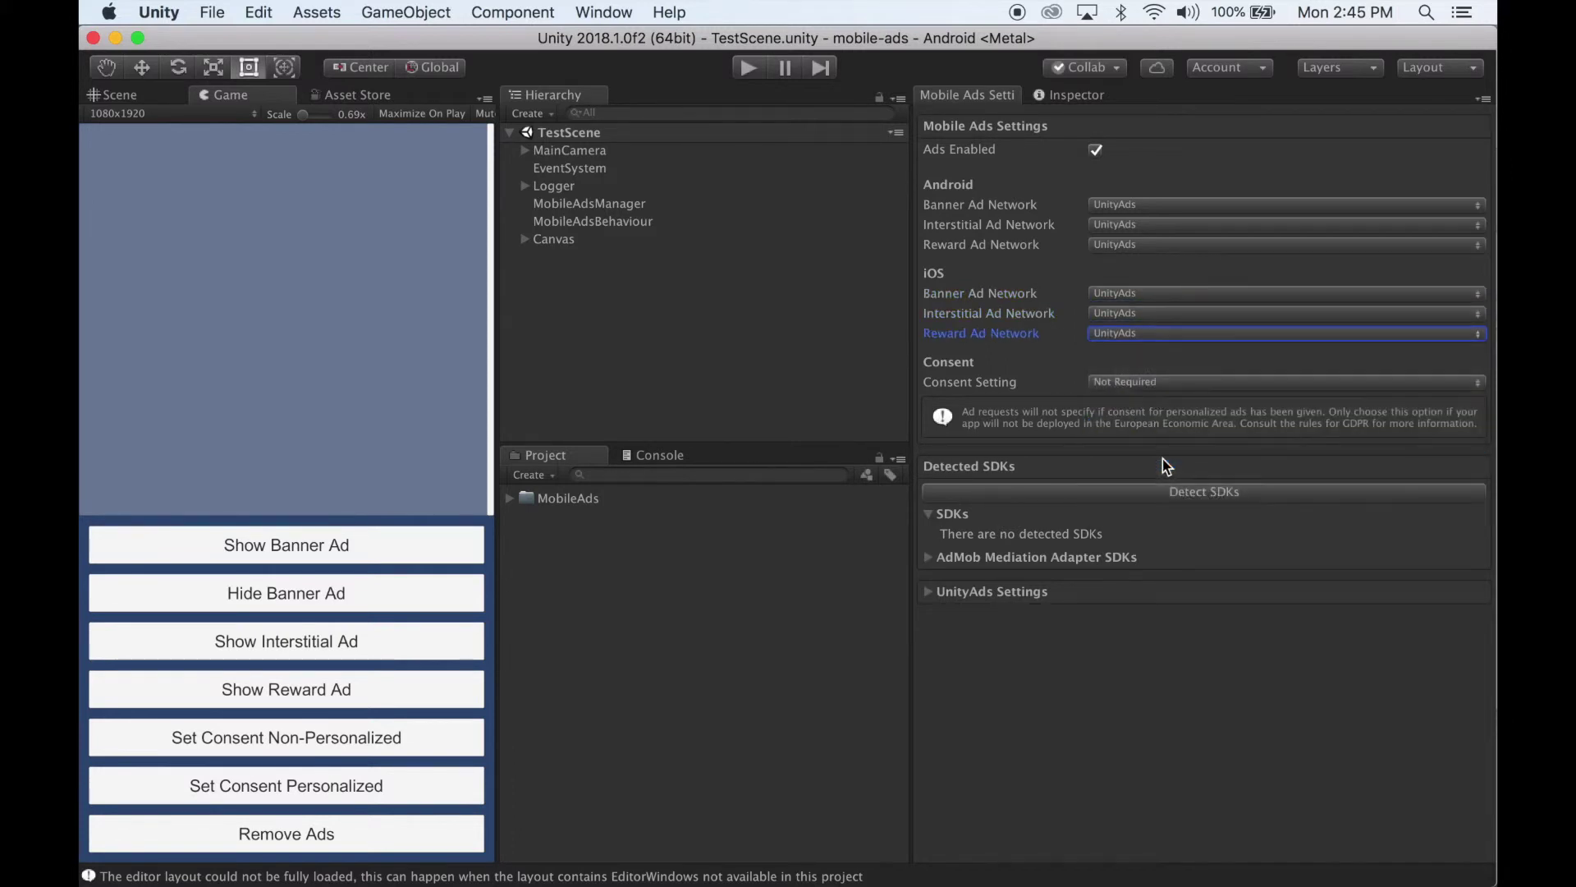
click(930, 593)
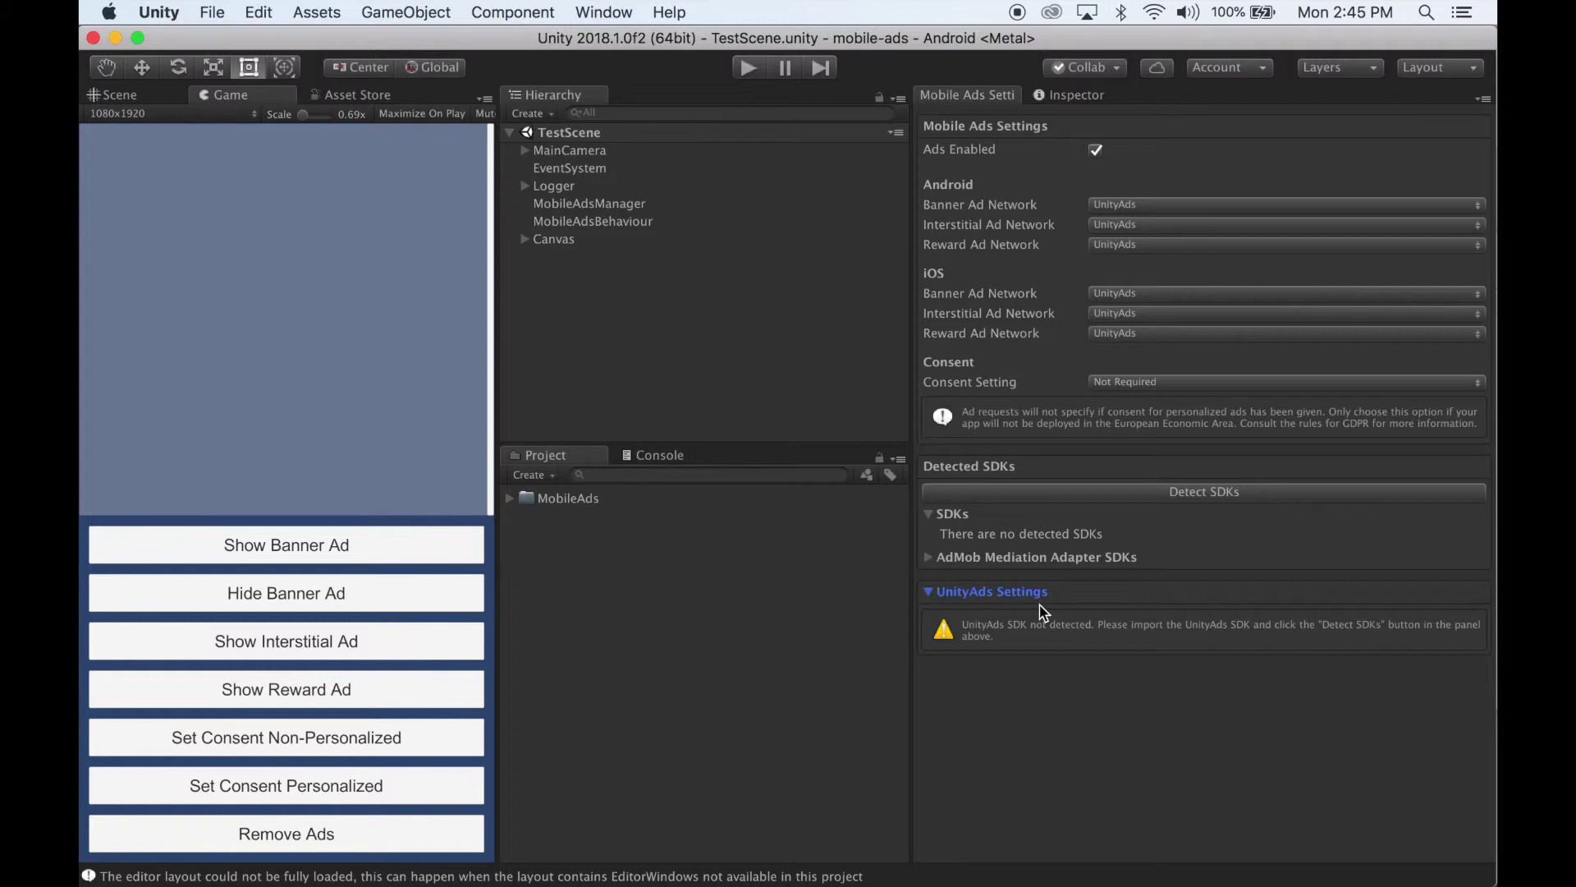
click(604, 13)
Turn on the Unity Ads service and disable its built-in Ads extension under Advanced.
click(694, 220)
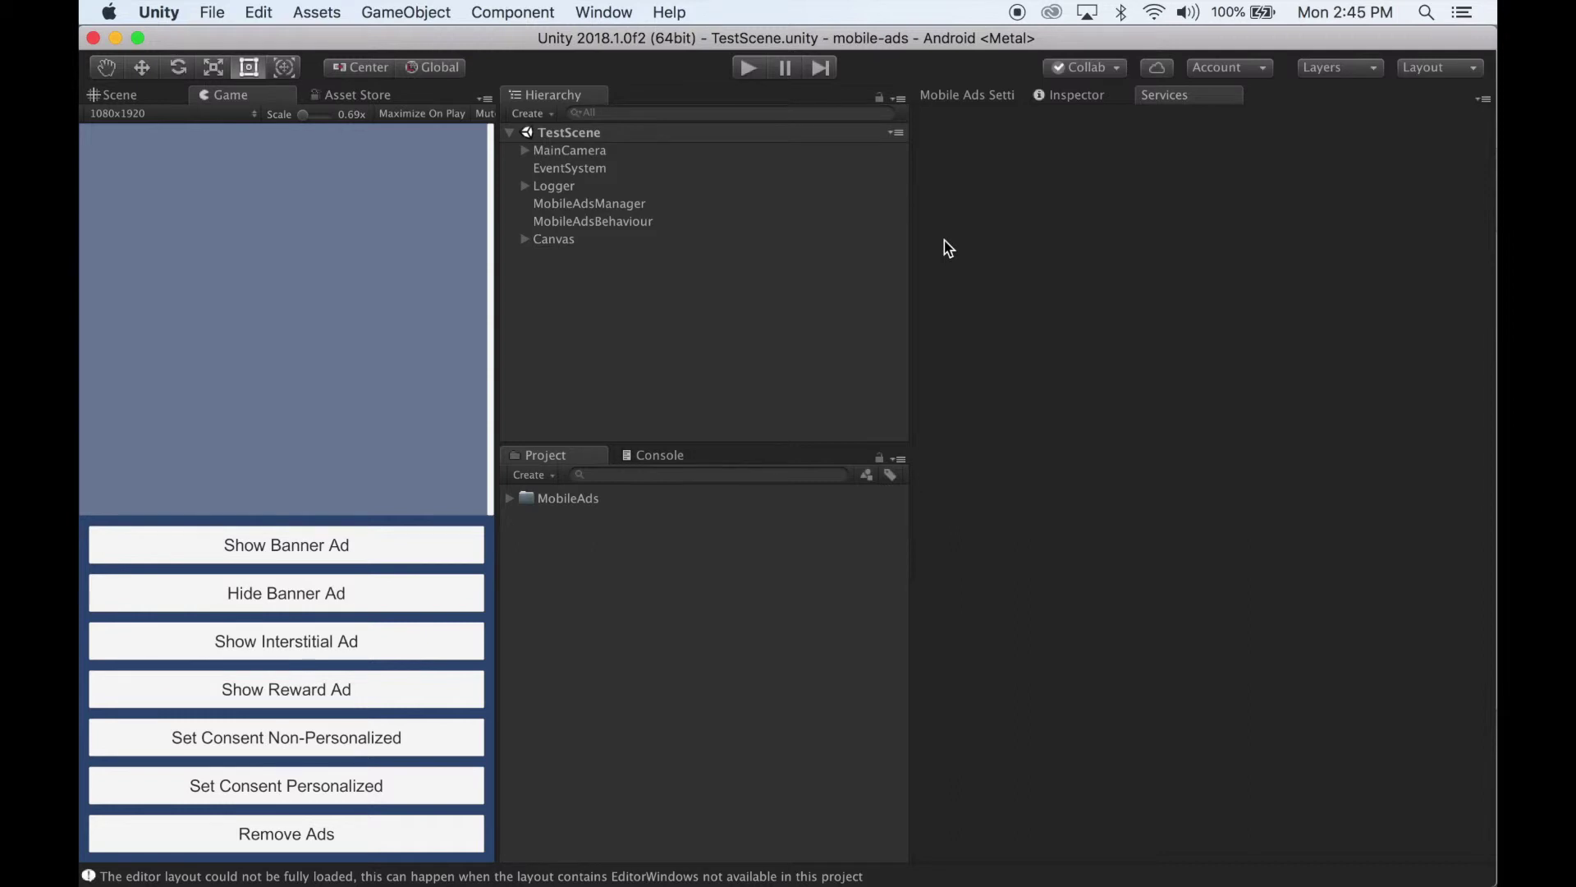
click(1225, 400)
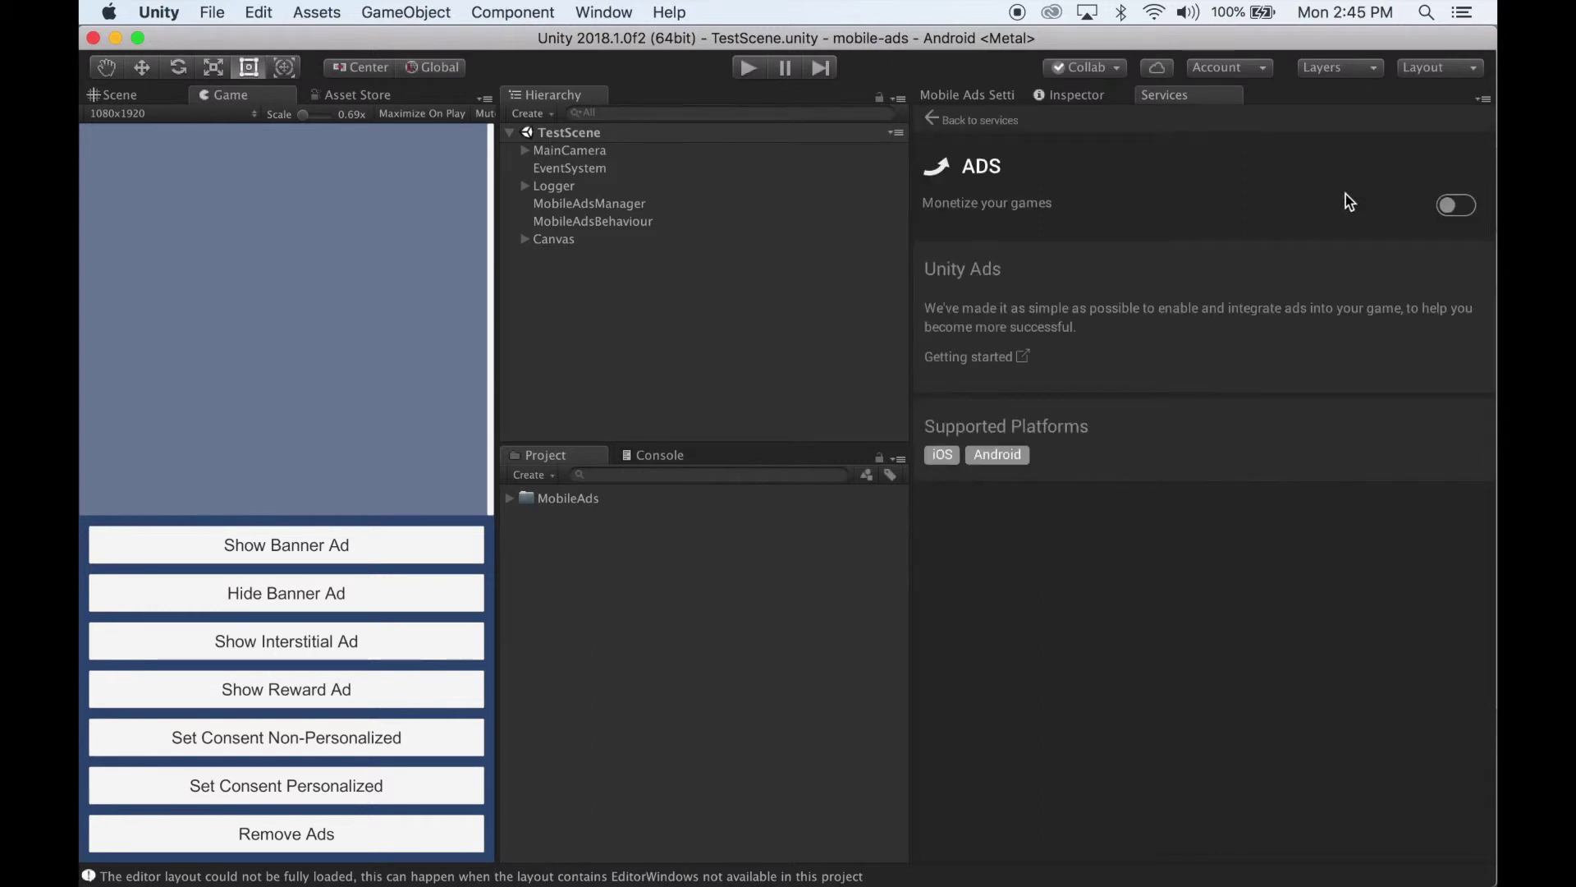
click(1458, 207)
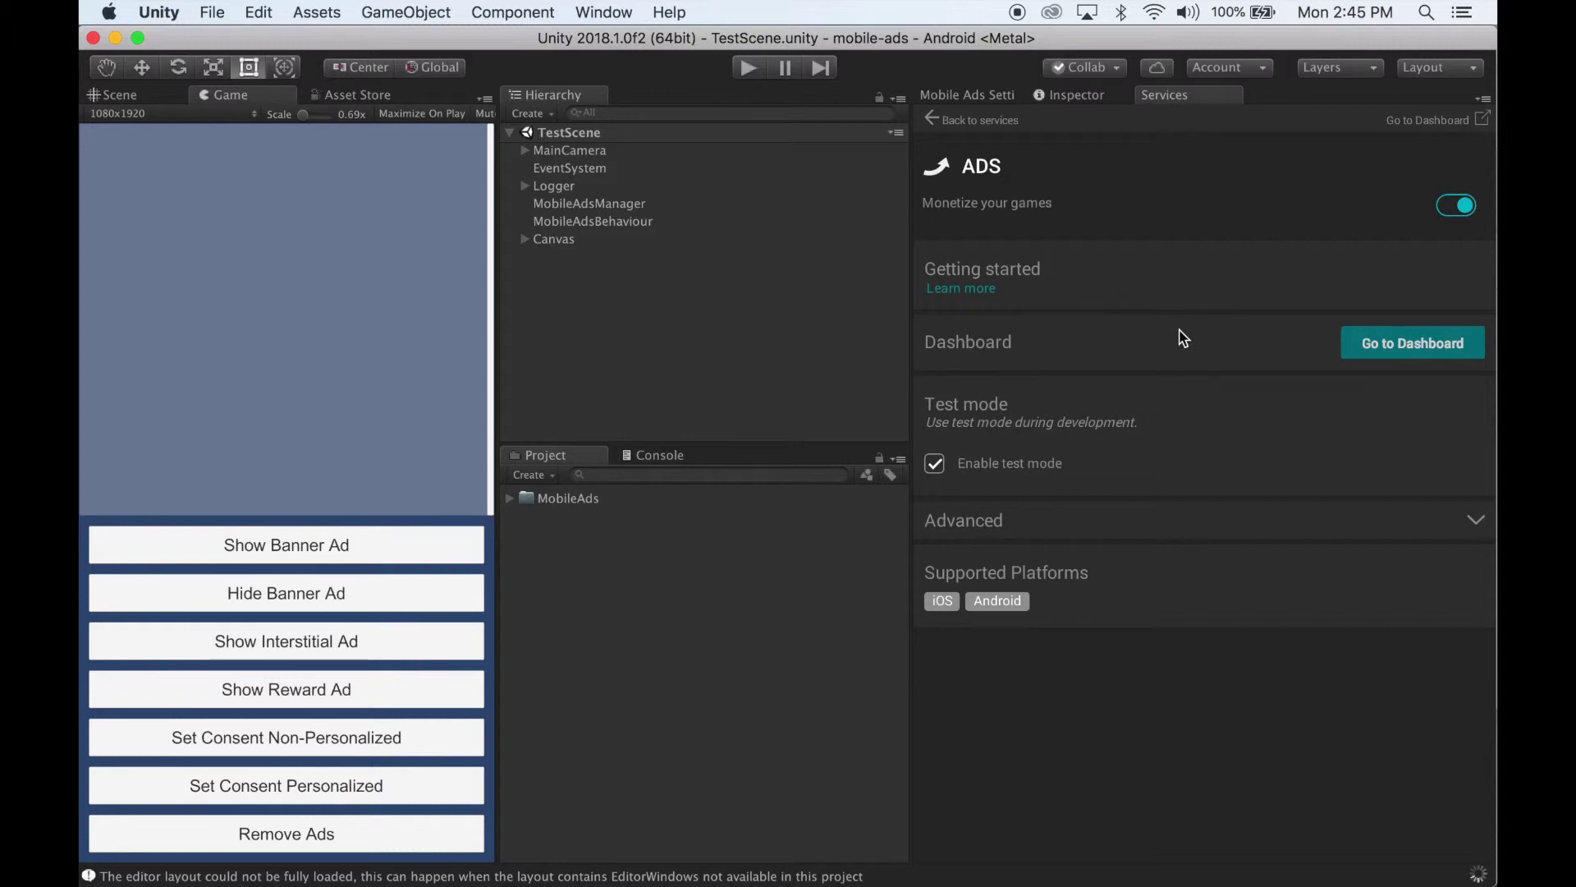
click(995, 527)
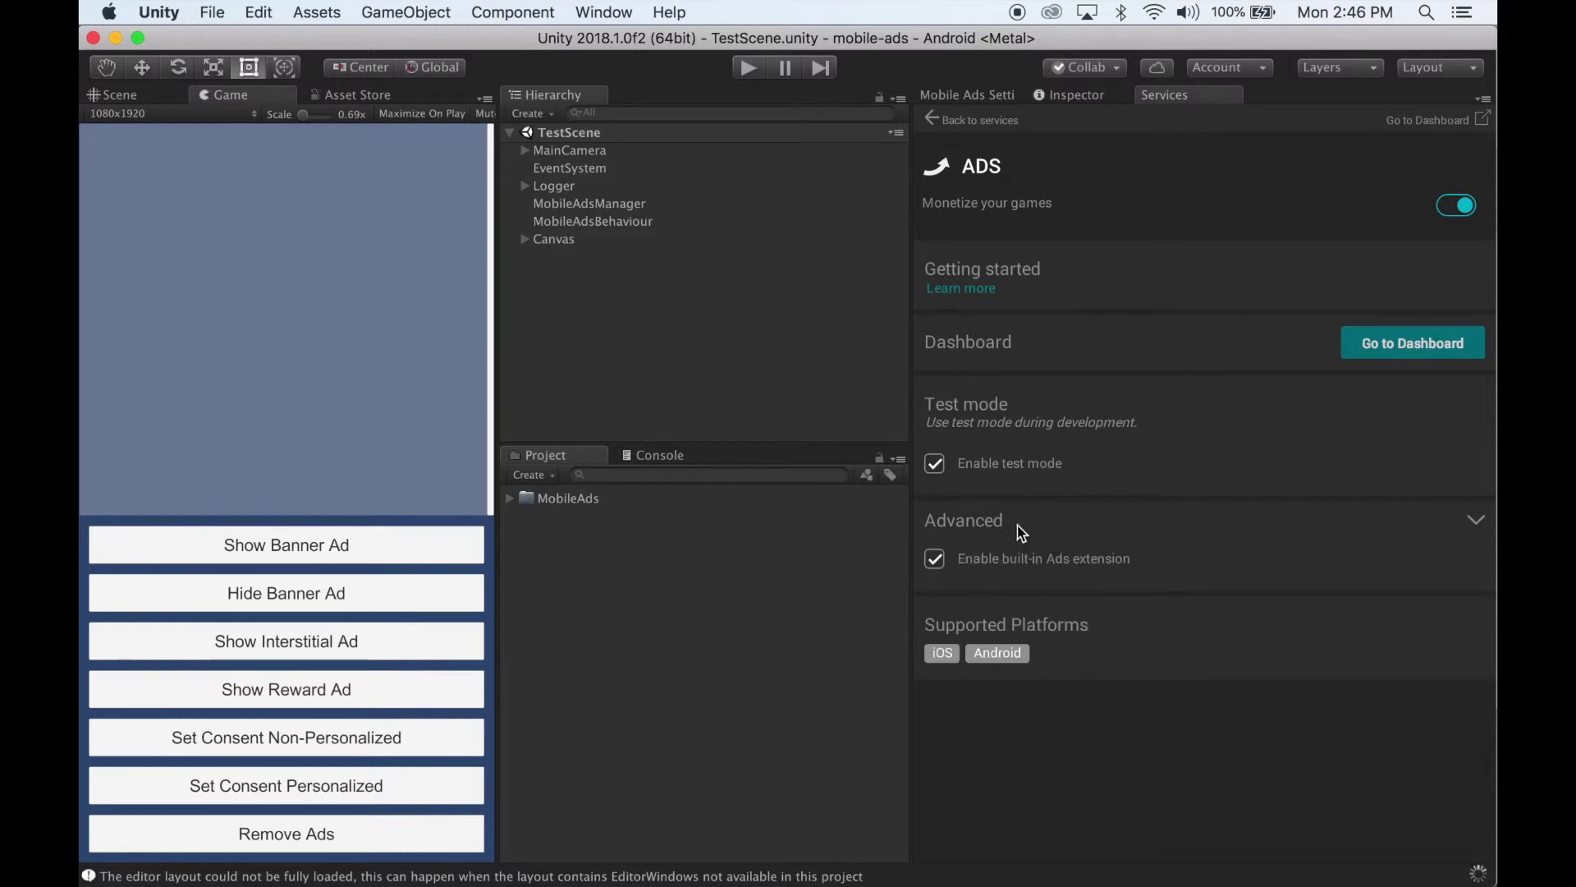
click(938, 567)
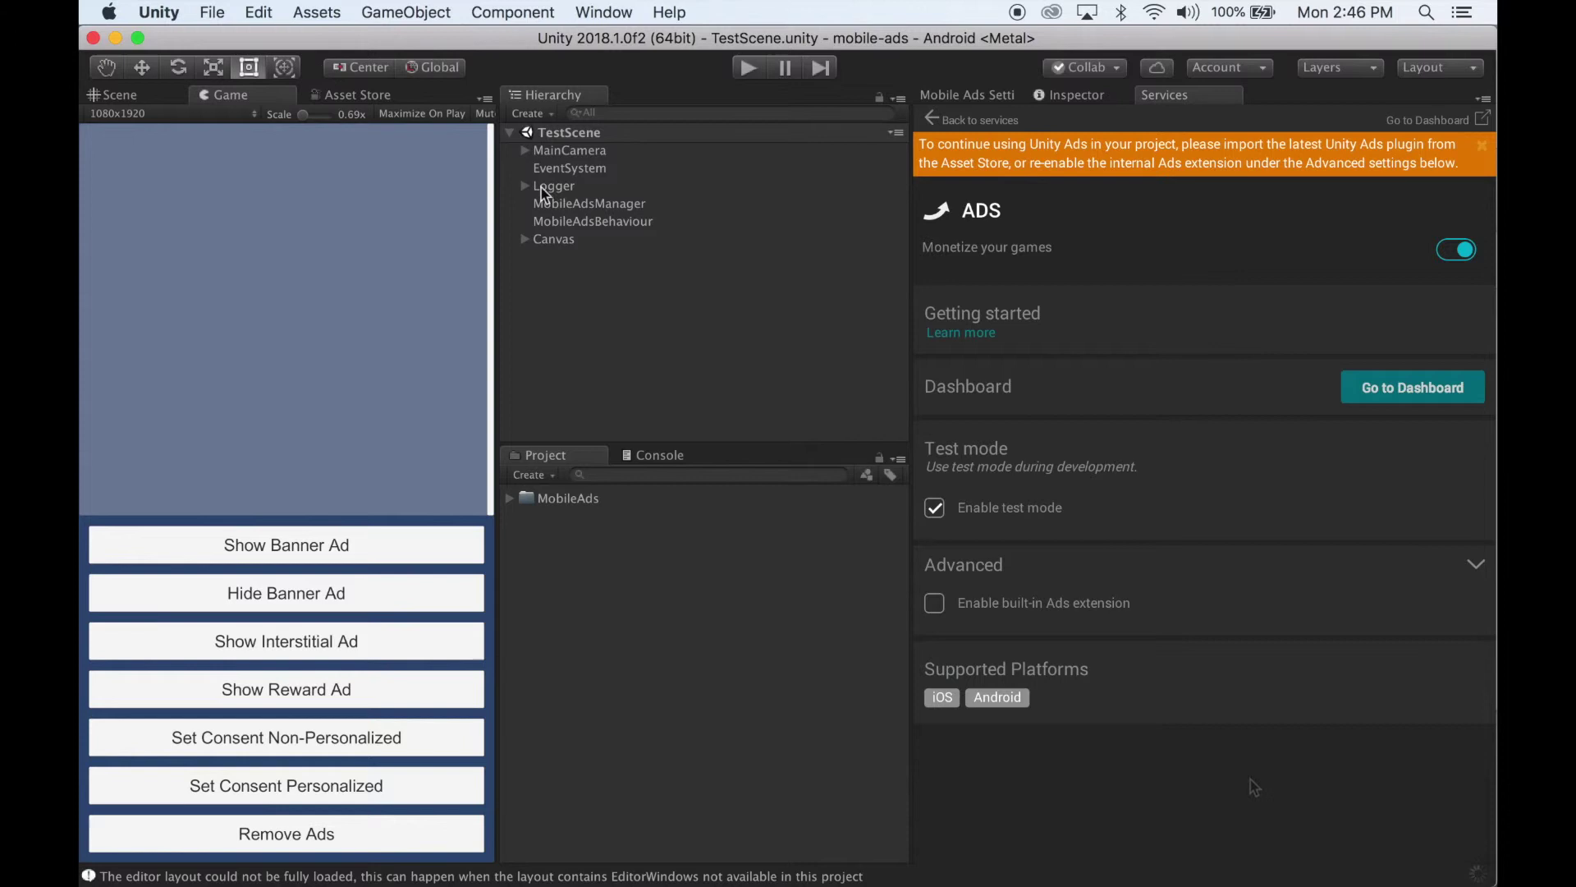
Open the Asset Store from the Window menu and widen its panel.
click(603, 13)
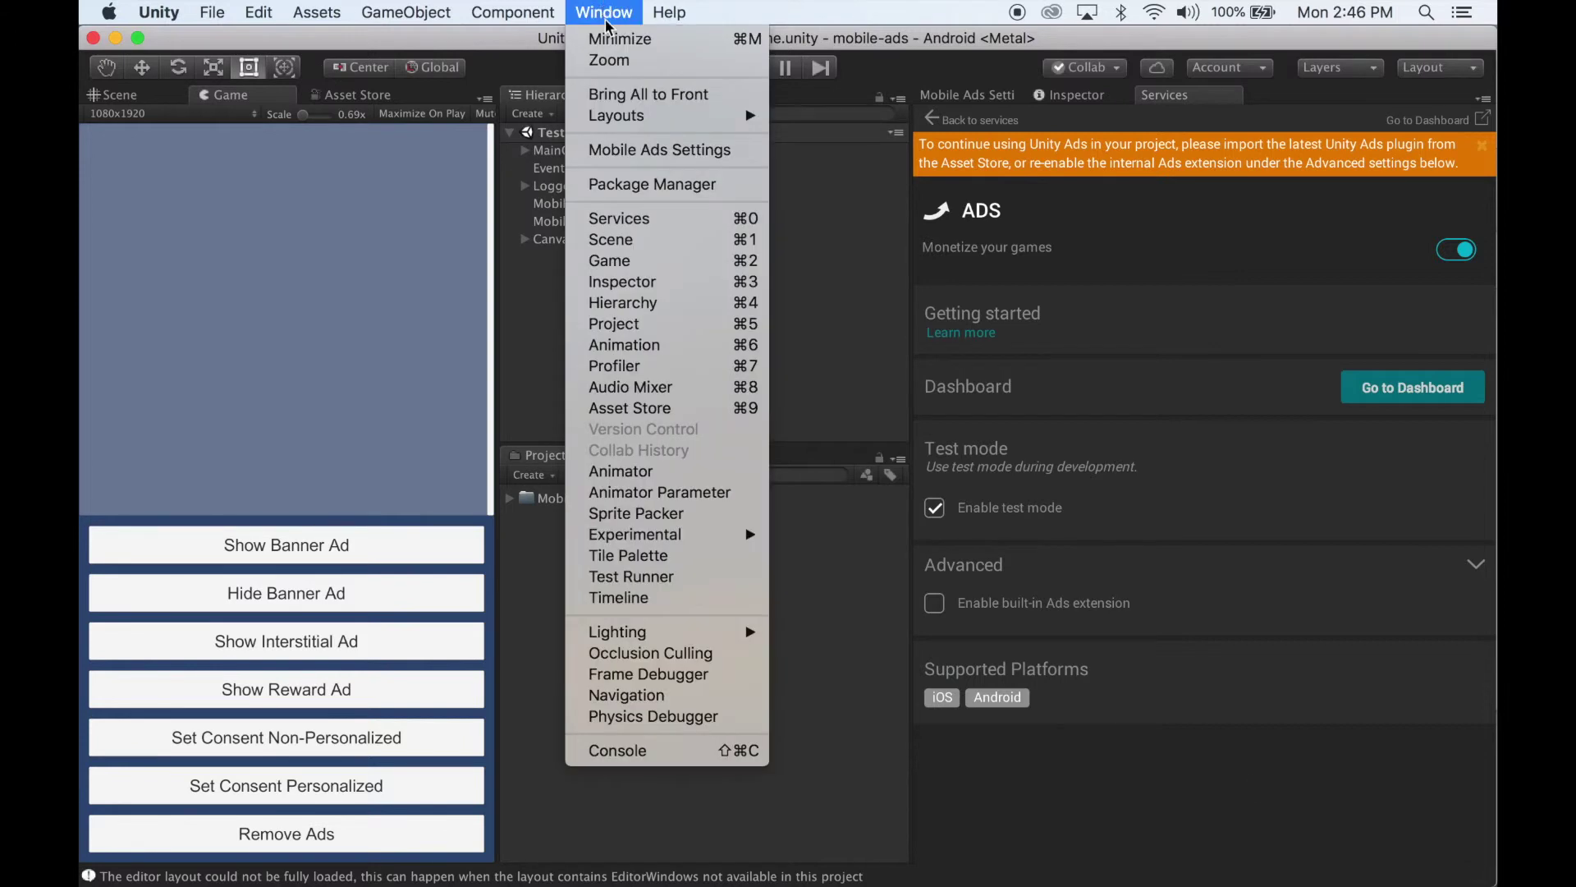
click(673, 408)
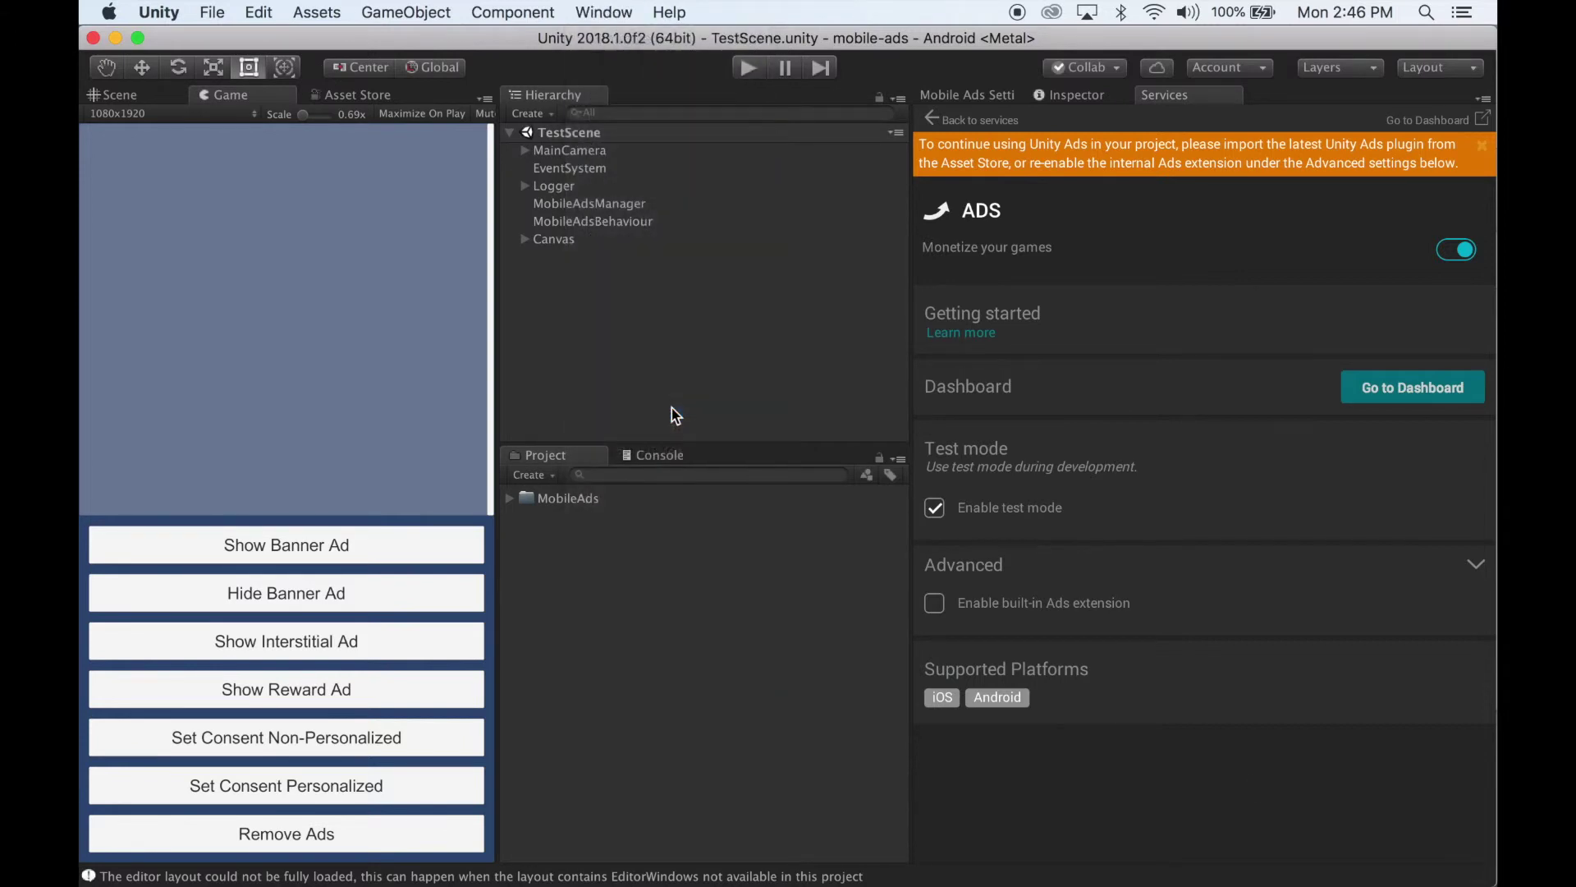
drag(500, 411, 811, 414)
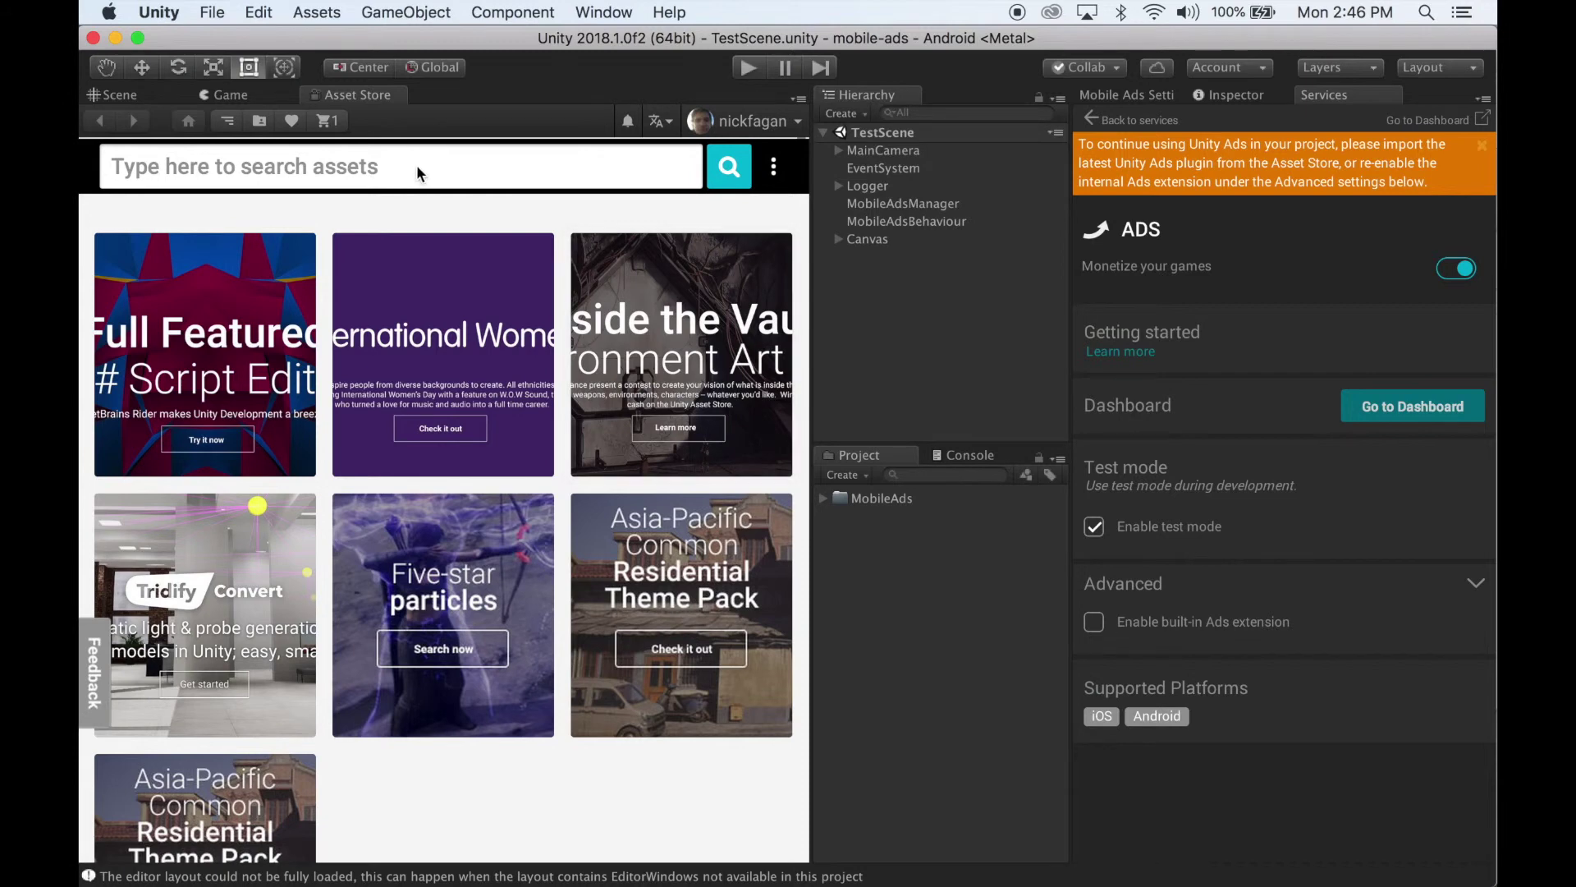
Search the Asset Store for 'Unity Monetization' and import all files of the 3.0.1 package.
click(395, 165)
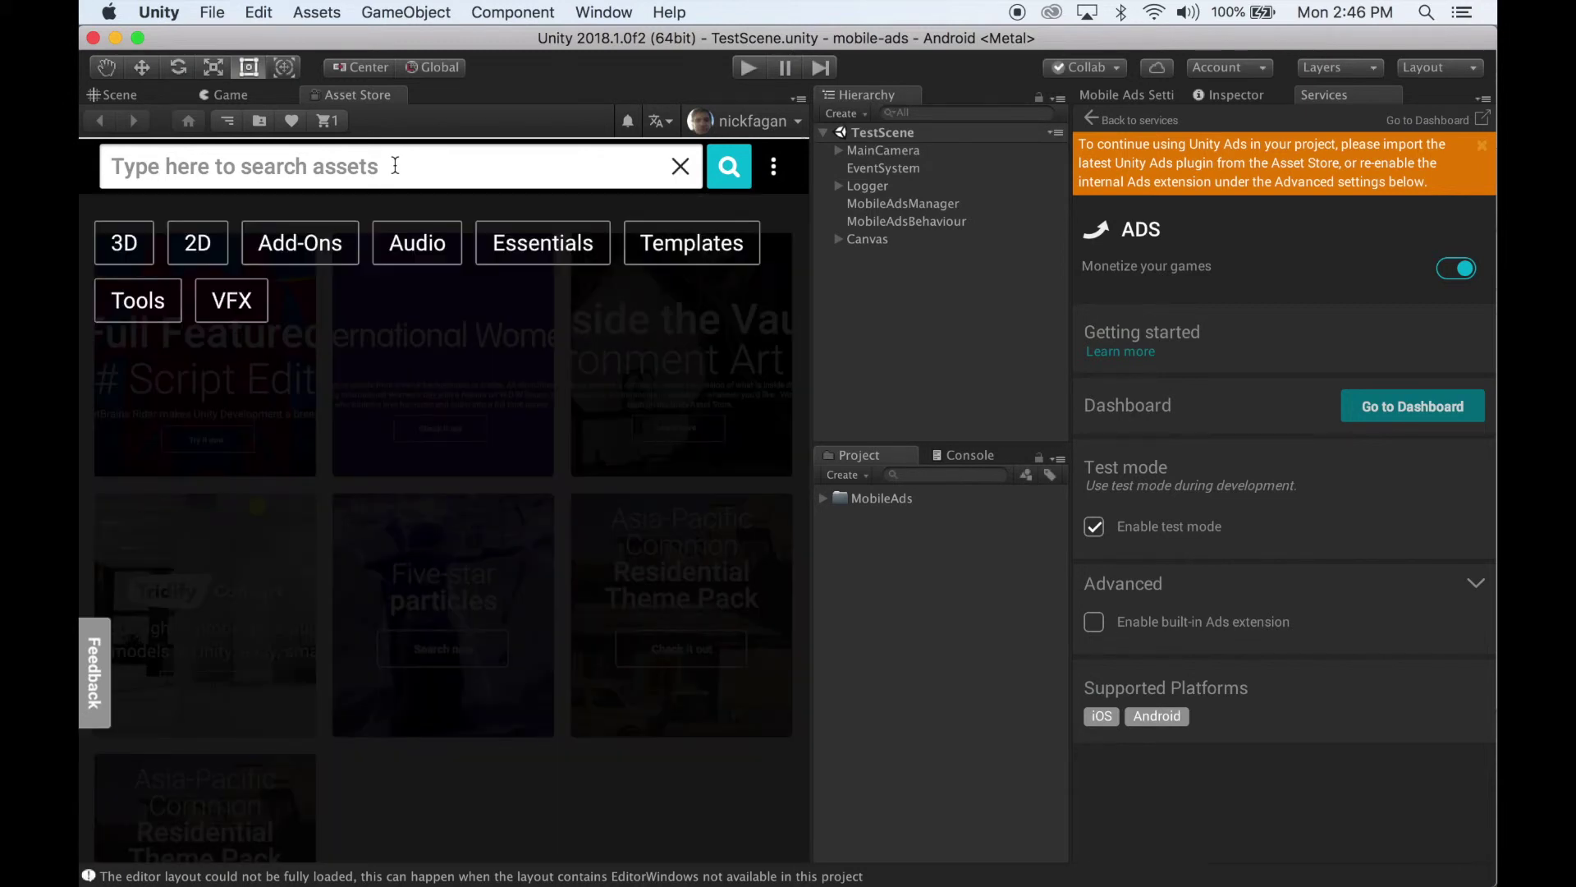
text(Unity)
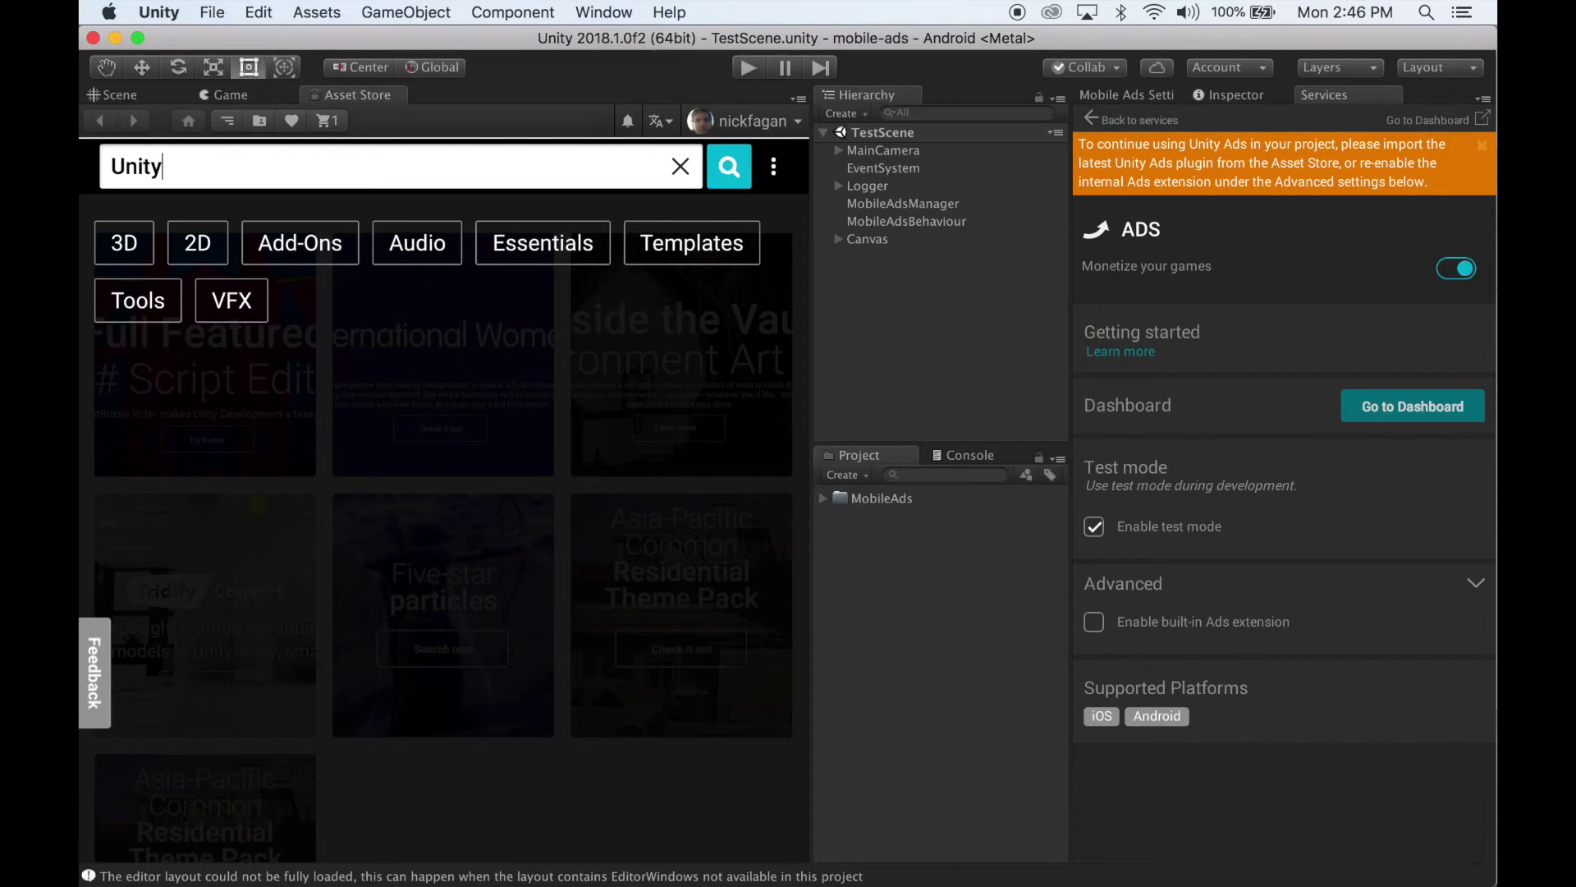
text( Monetization)
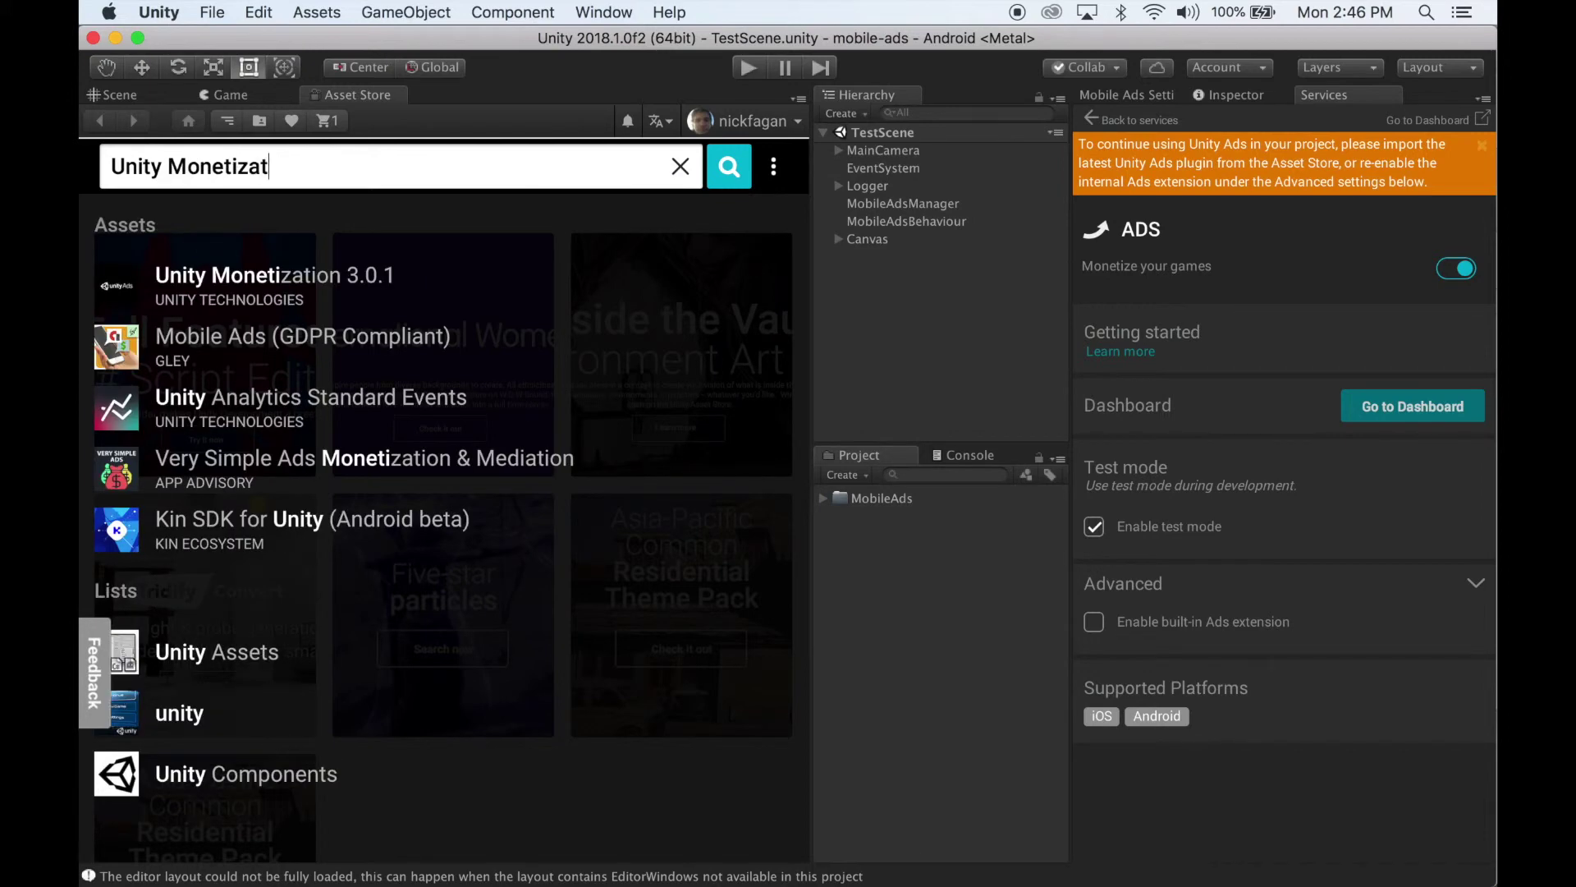
click(244, 284)
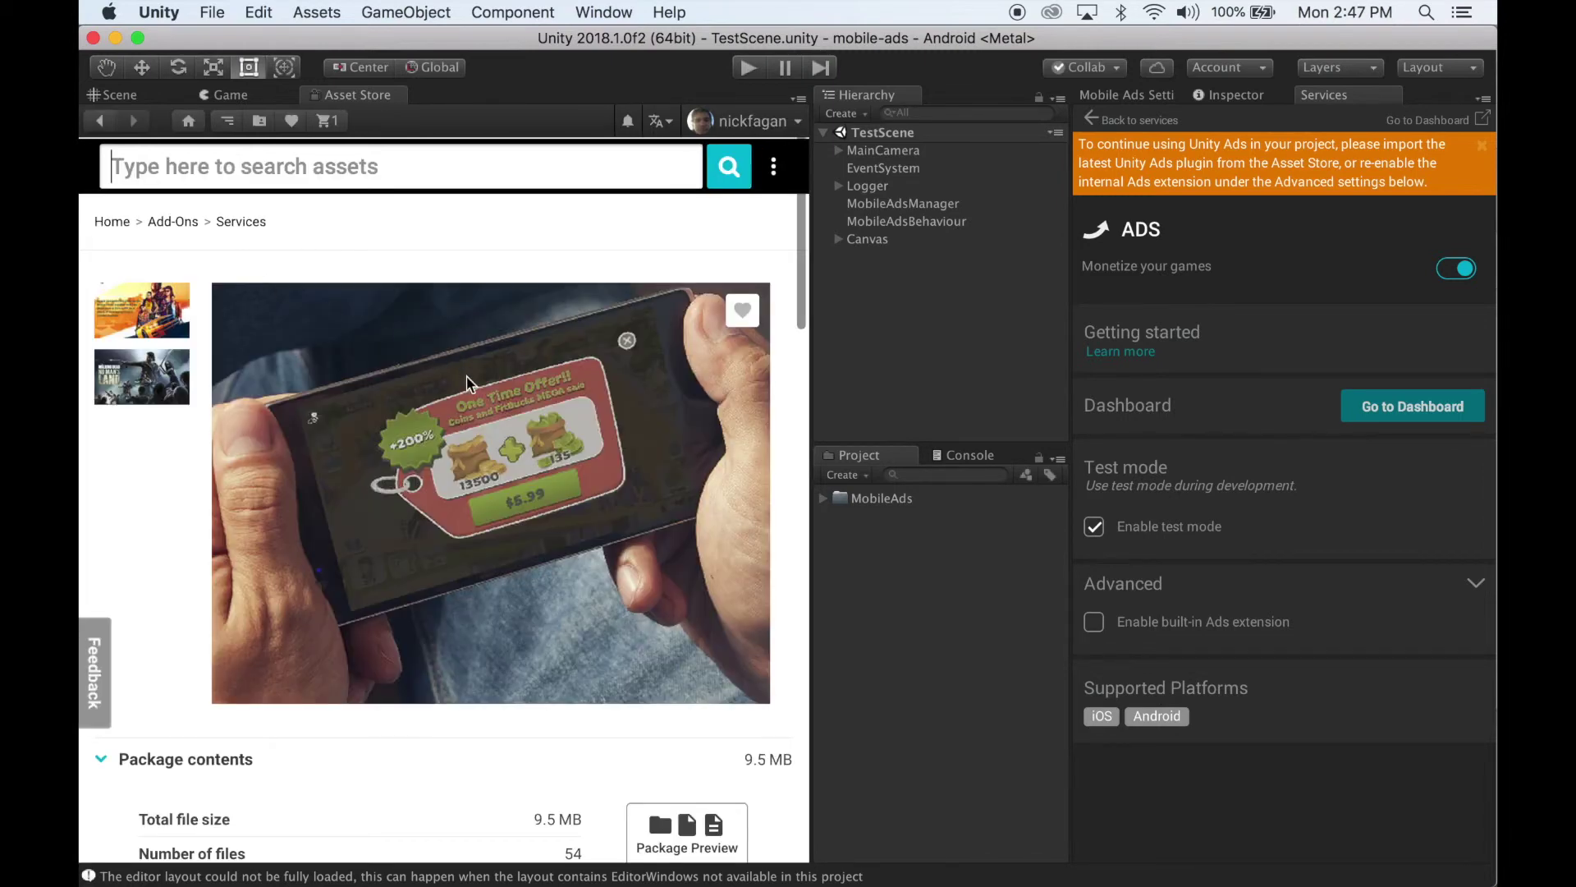
scroll(465, 389, down, 10)
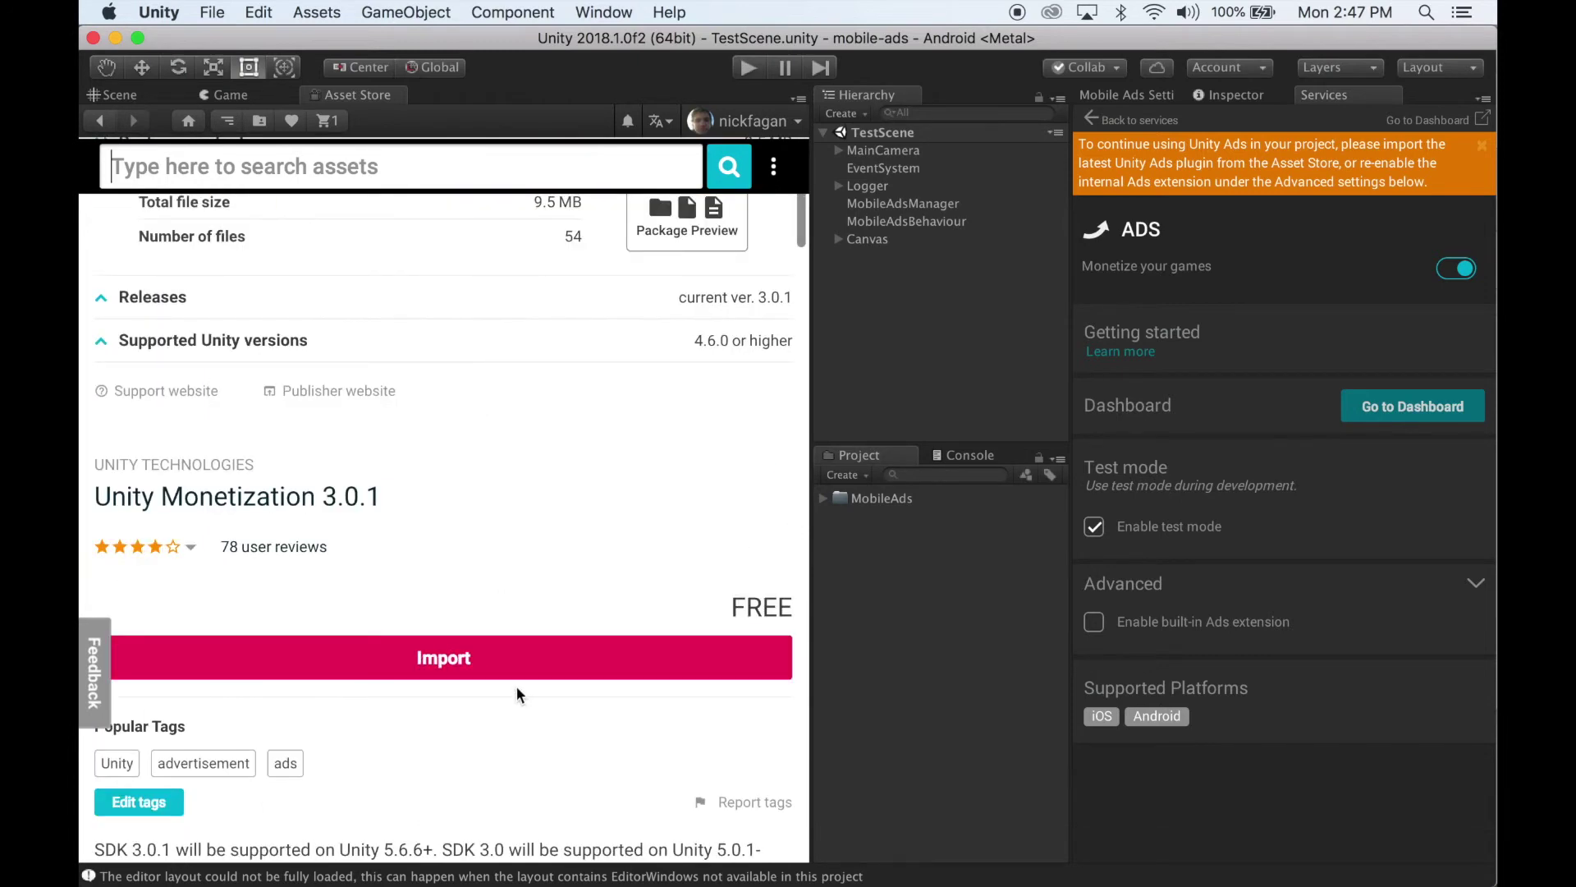
click(465, 659)
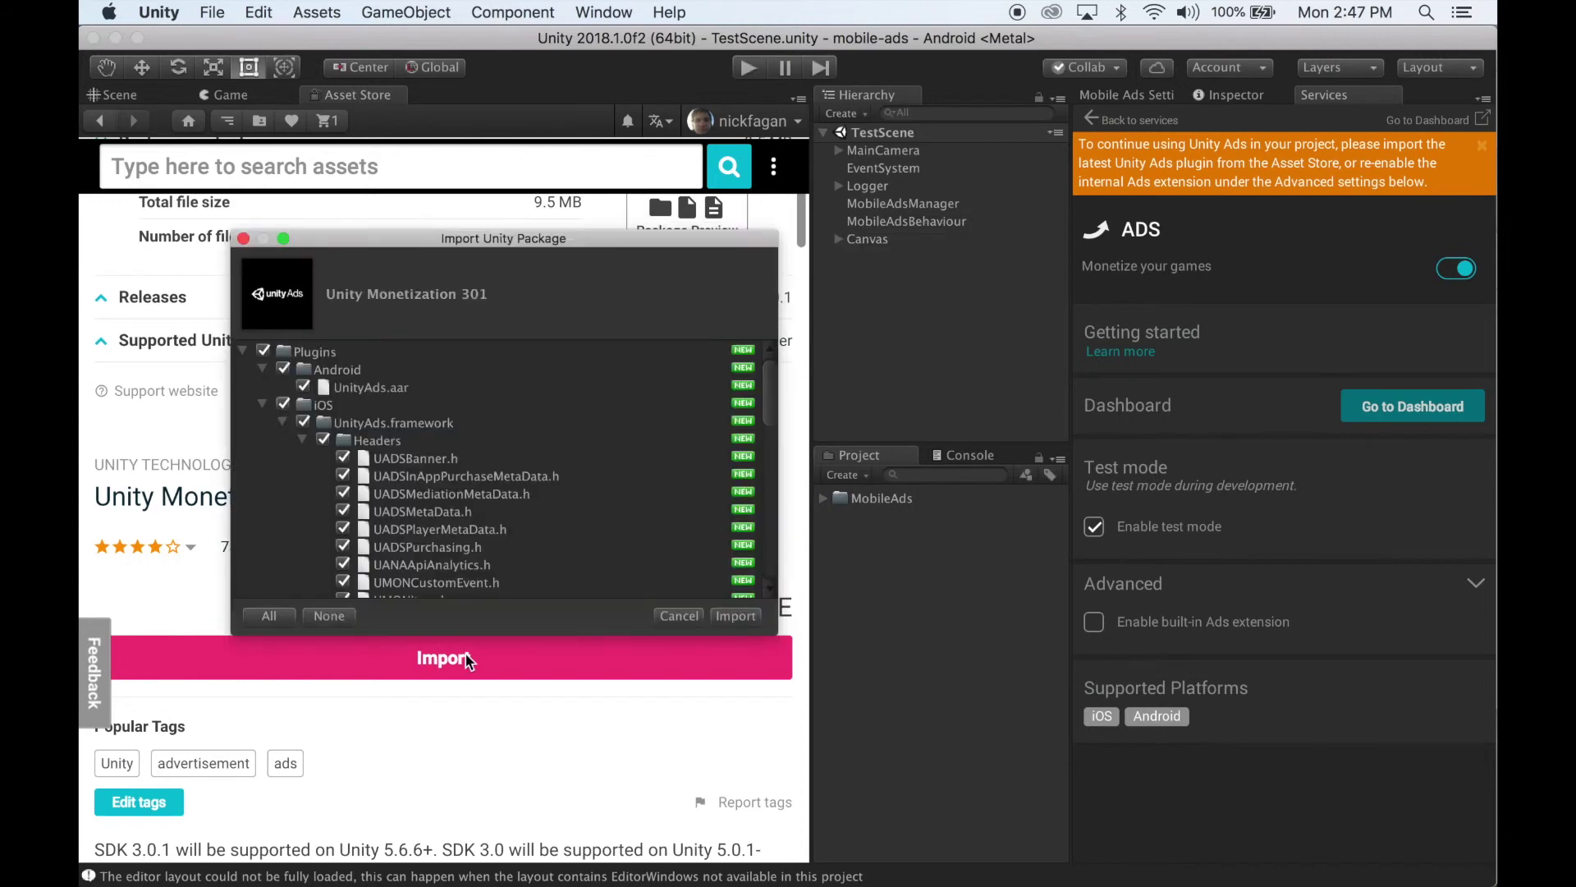
click(716, 617)
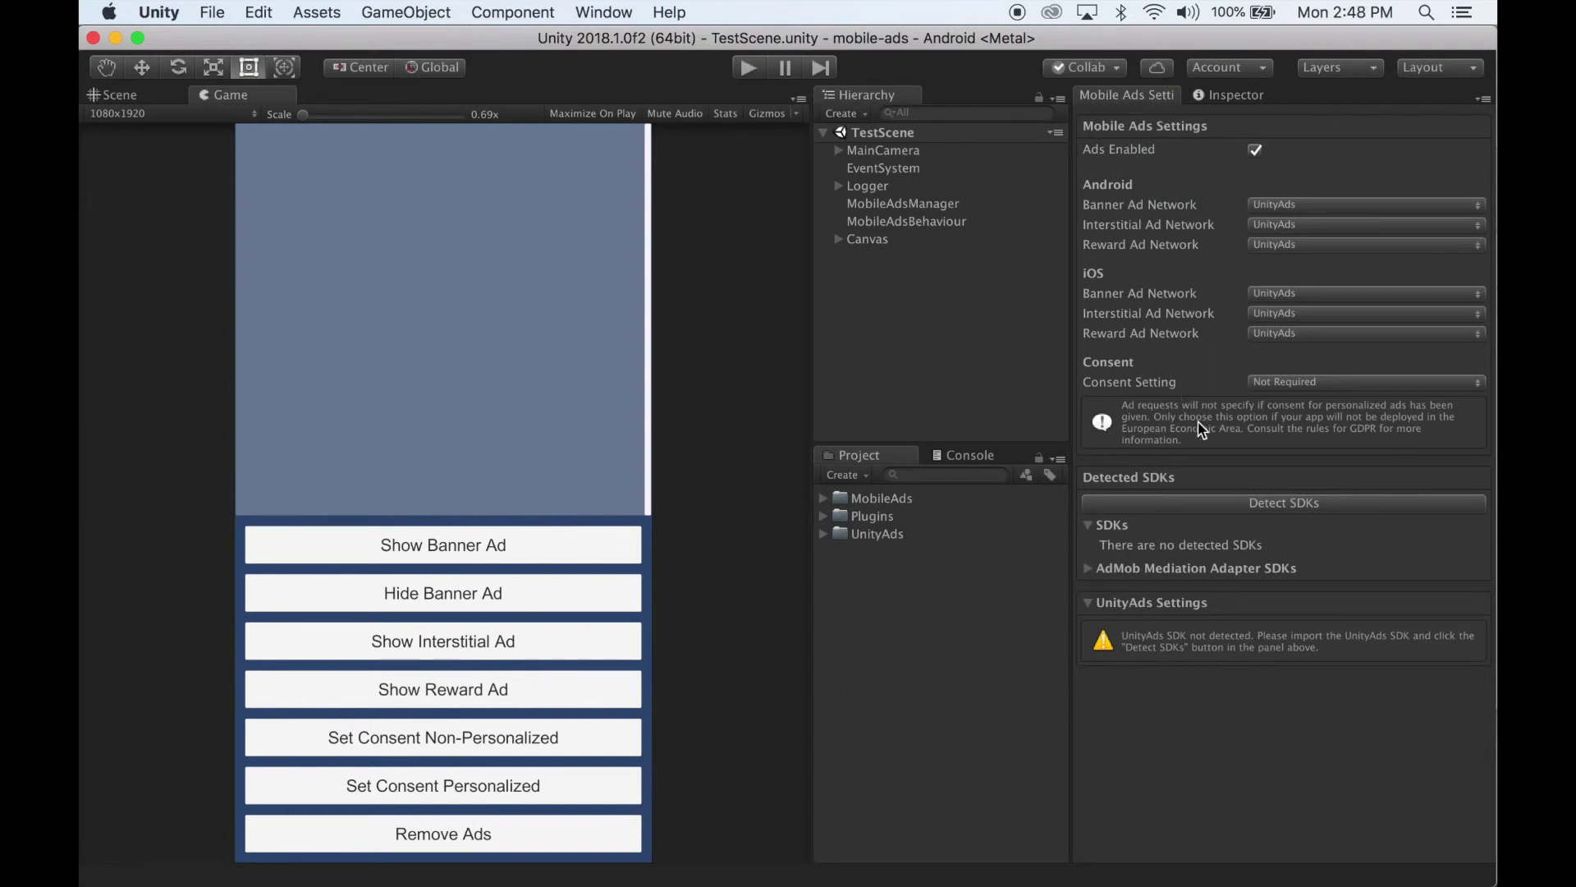
Detect SDKs so UnityAds is found, revealing its Game Id and placement fields.
click(1359, 514)
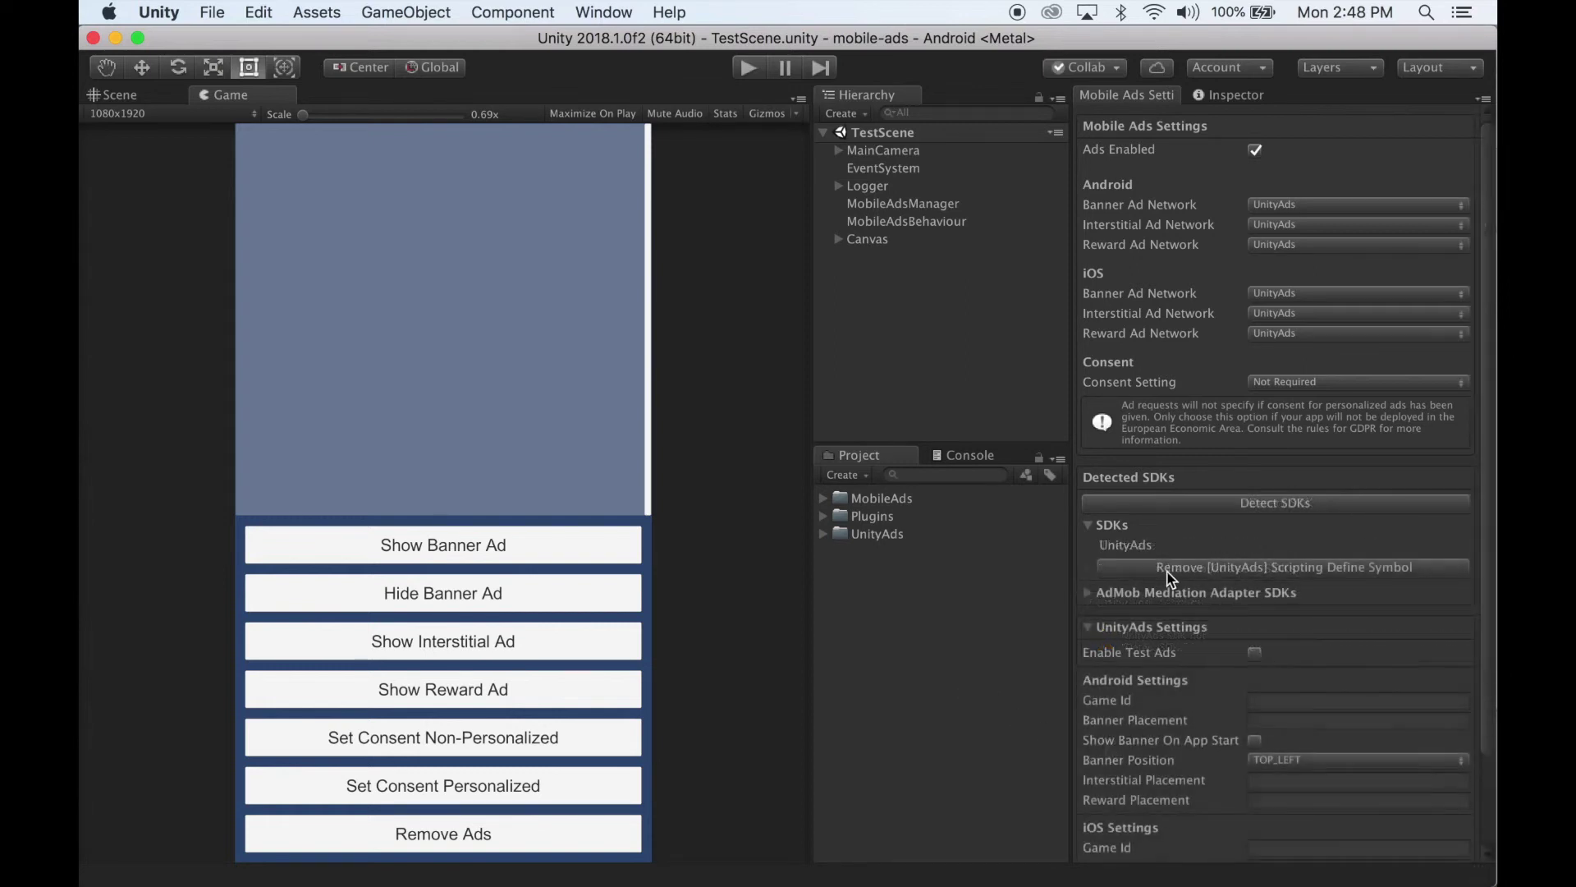
scroll(1146, 599, down, 3)
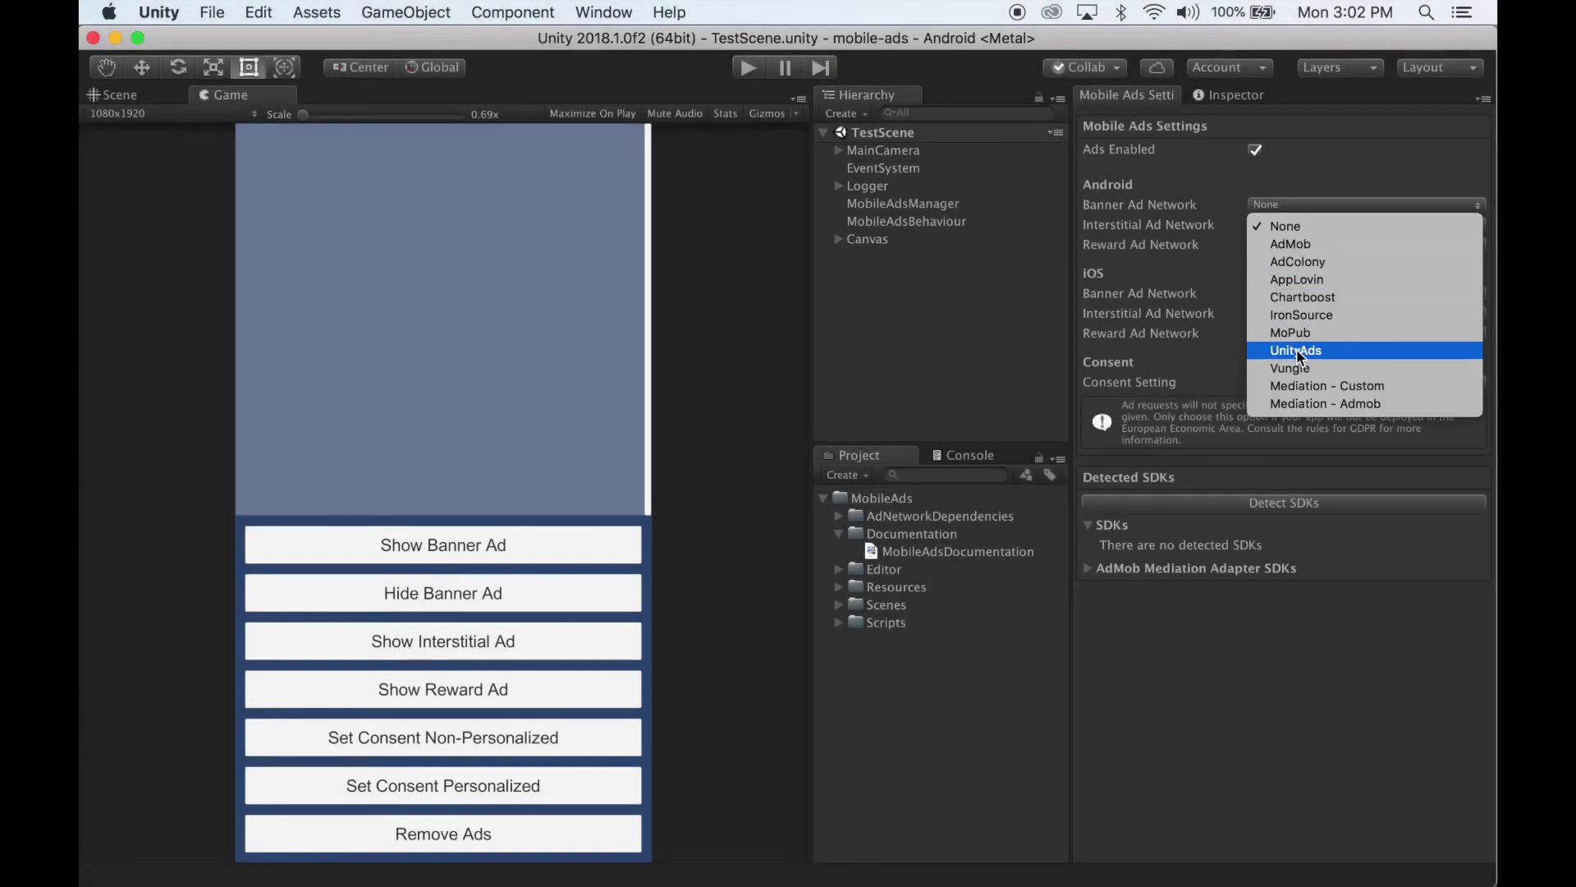
Set the Android and iOS interstitial and reward ad networks to Vungle.
click(1293, 368)
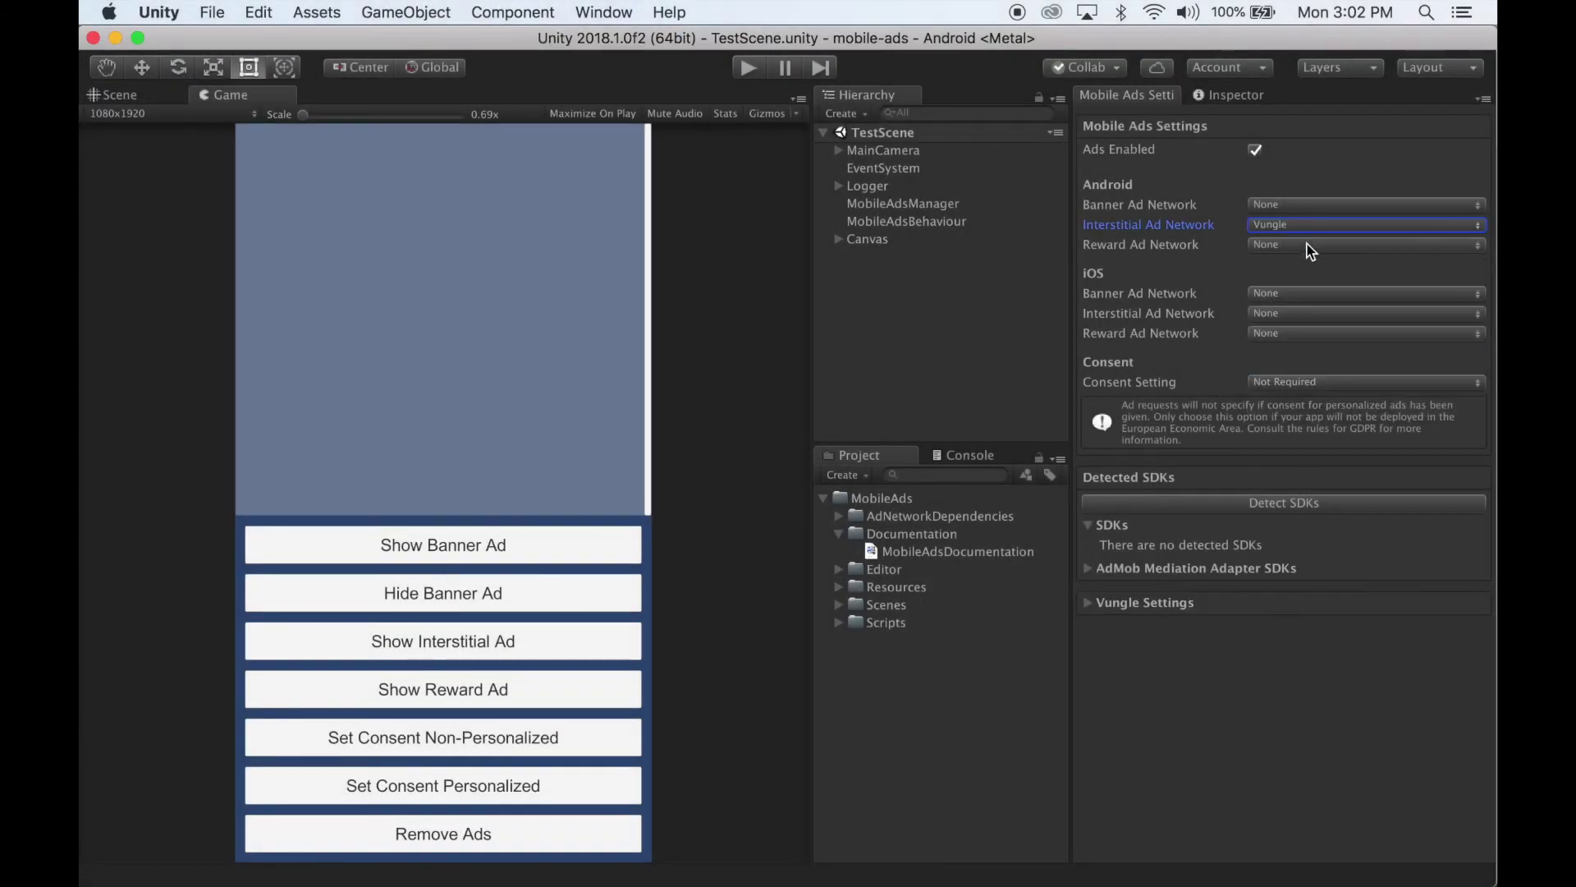
click(1309, 244)
click(1305, 386)
click(1303, 314)
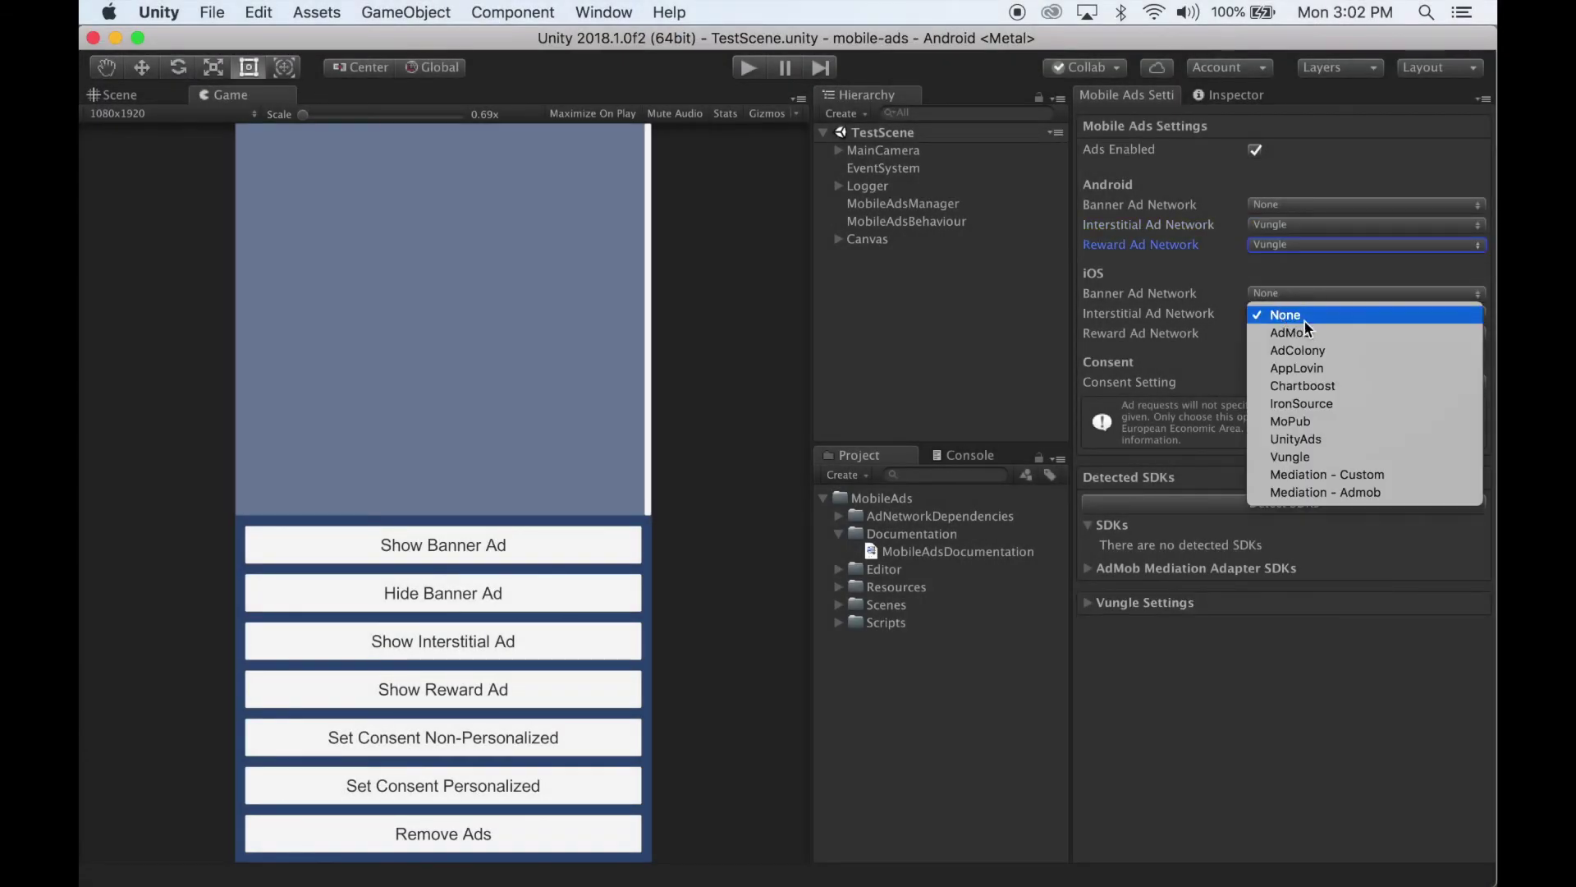
click(1313, 457)
click(1312, 333)
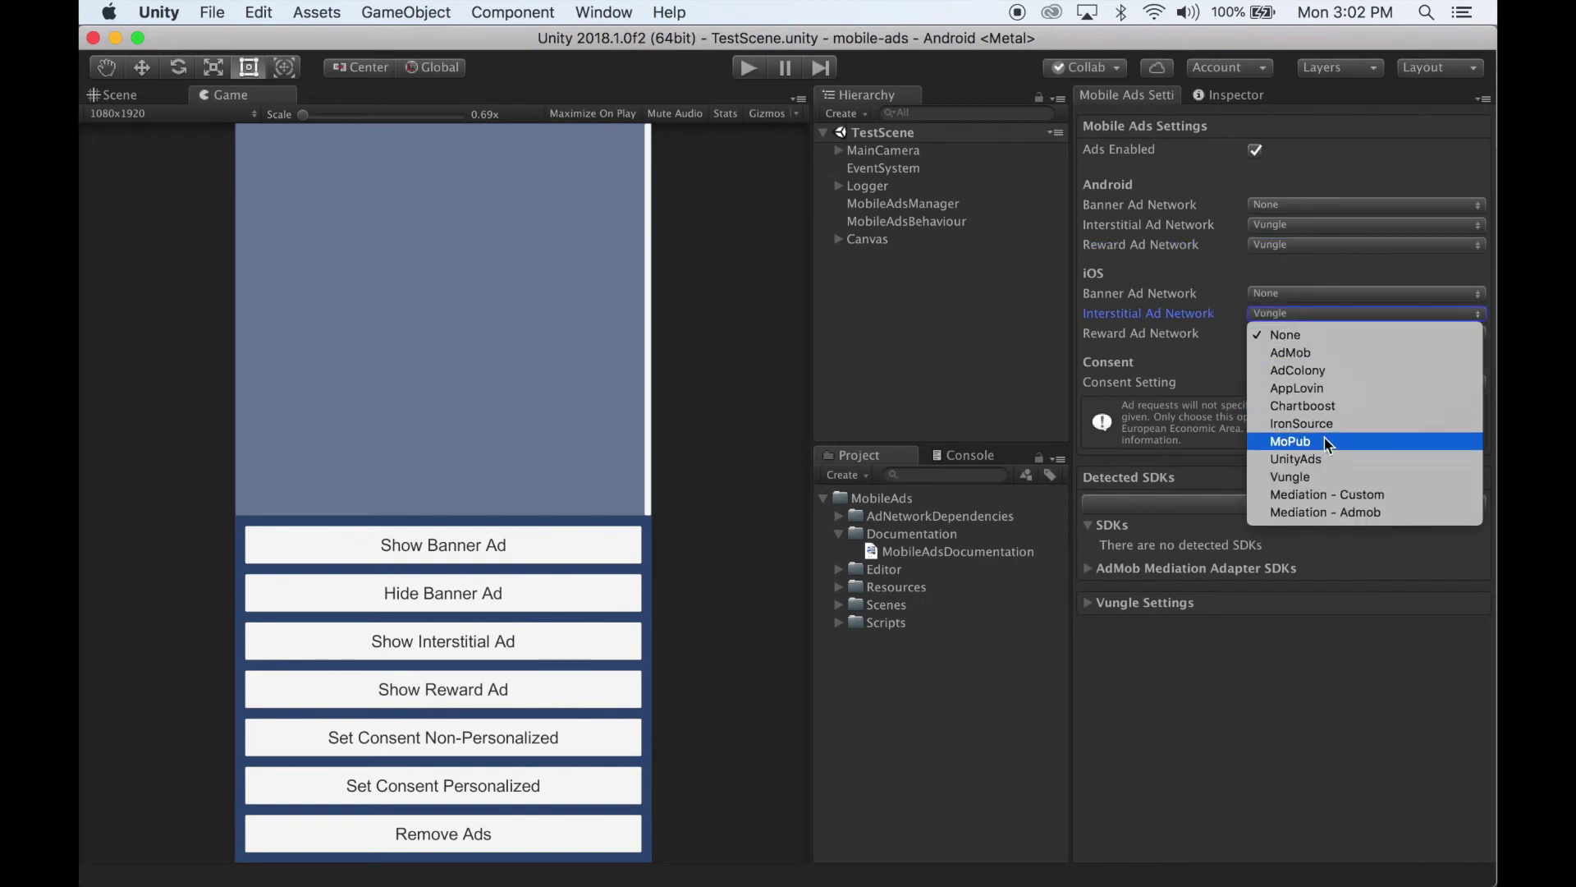
click(1317, 475)
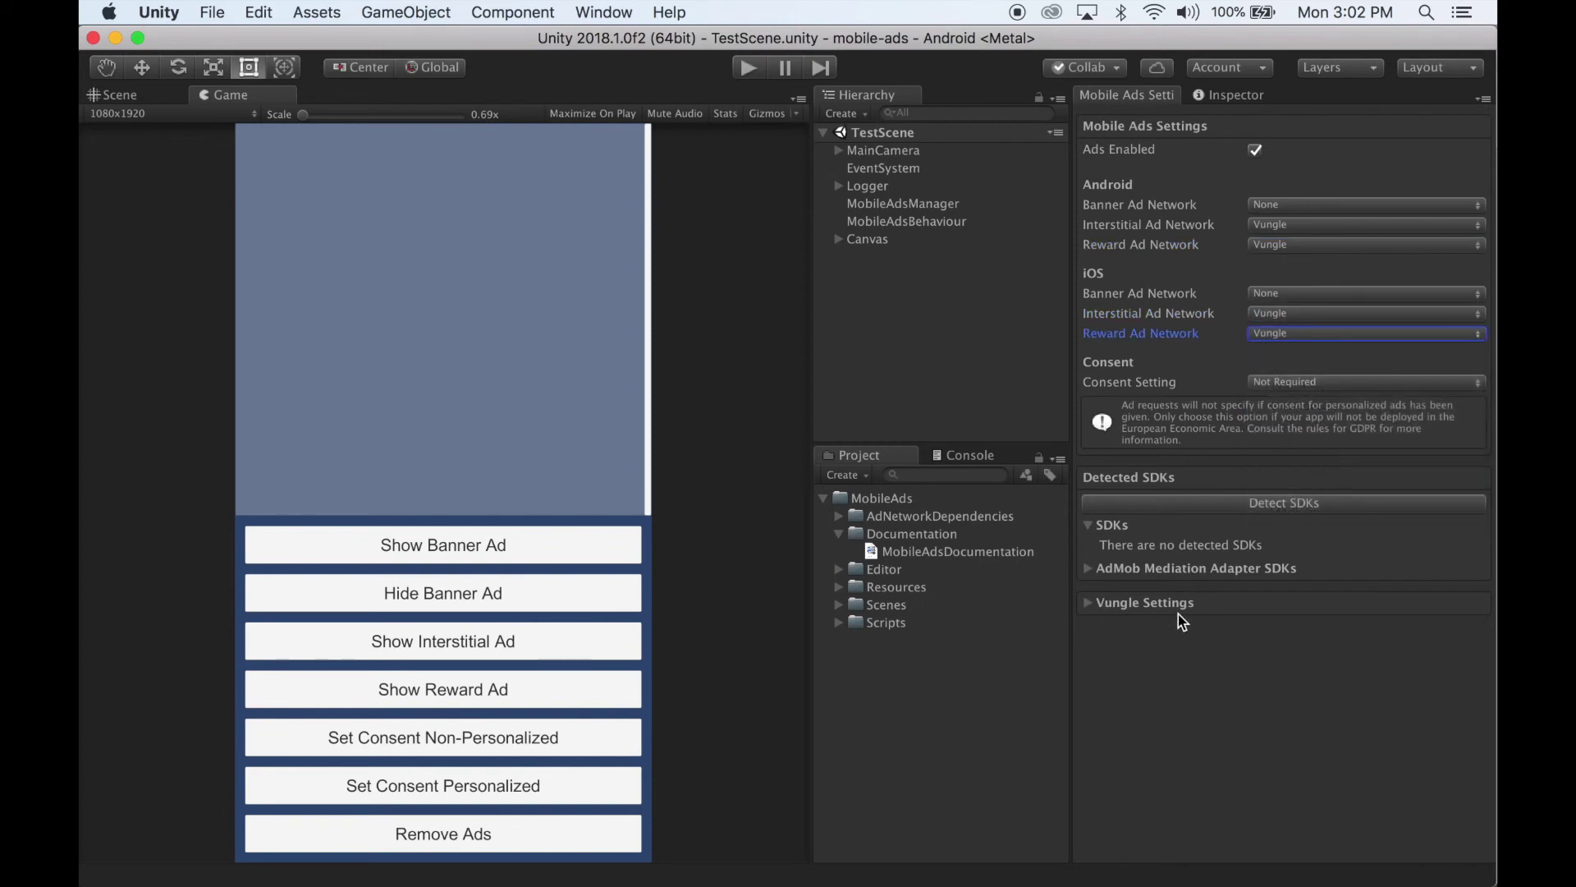
Expand Vungle Settings and open the Vungle SDK download page from the documentation PDF.
click(1088, 606)
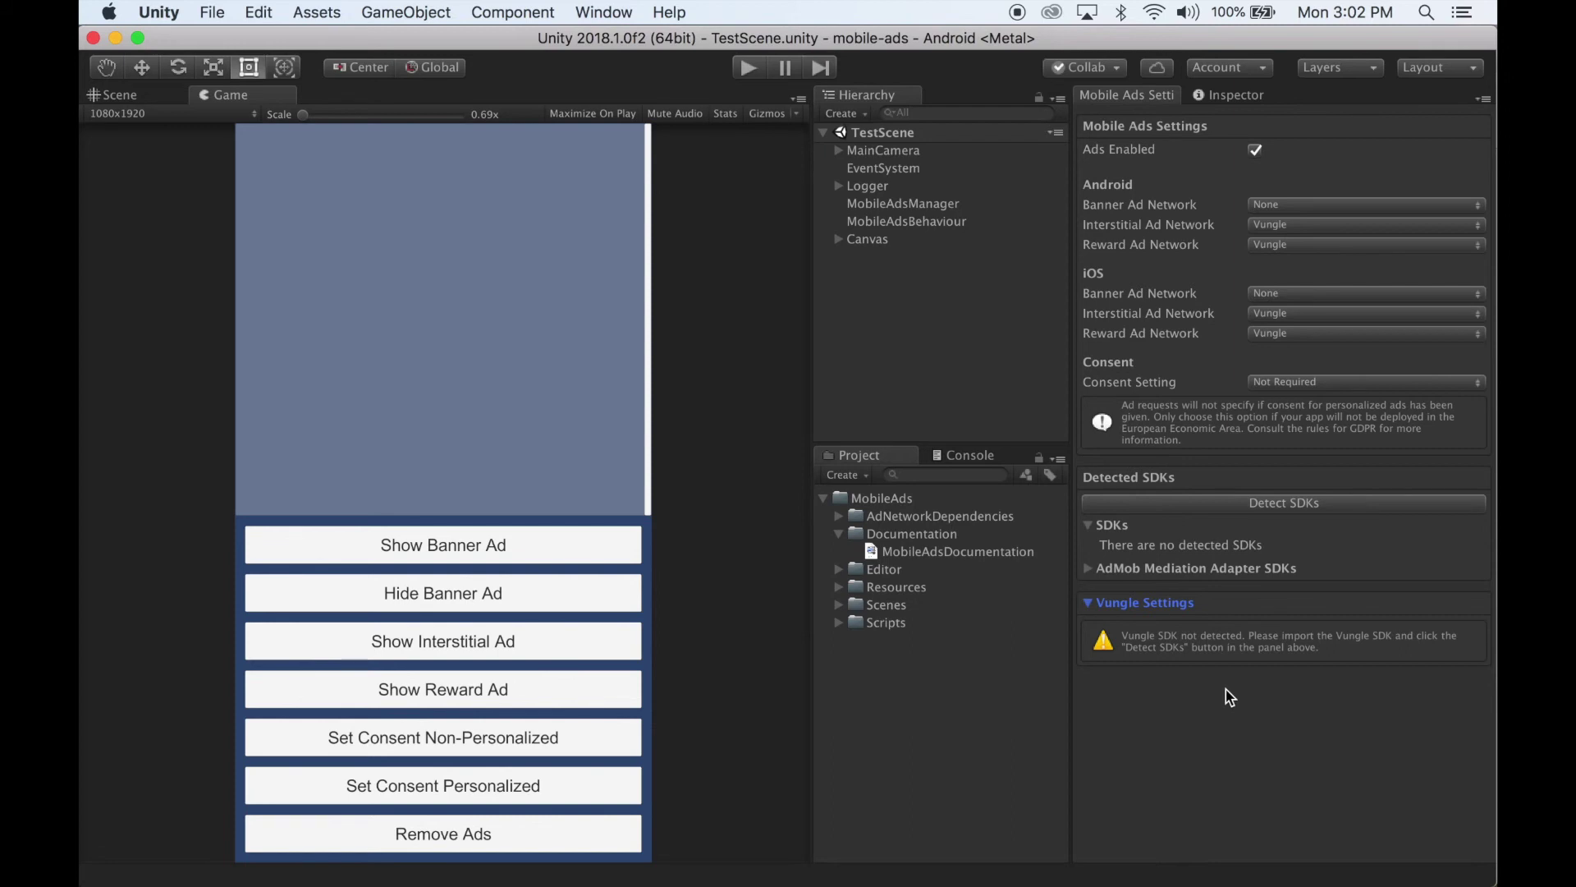
click(950, 872)
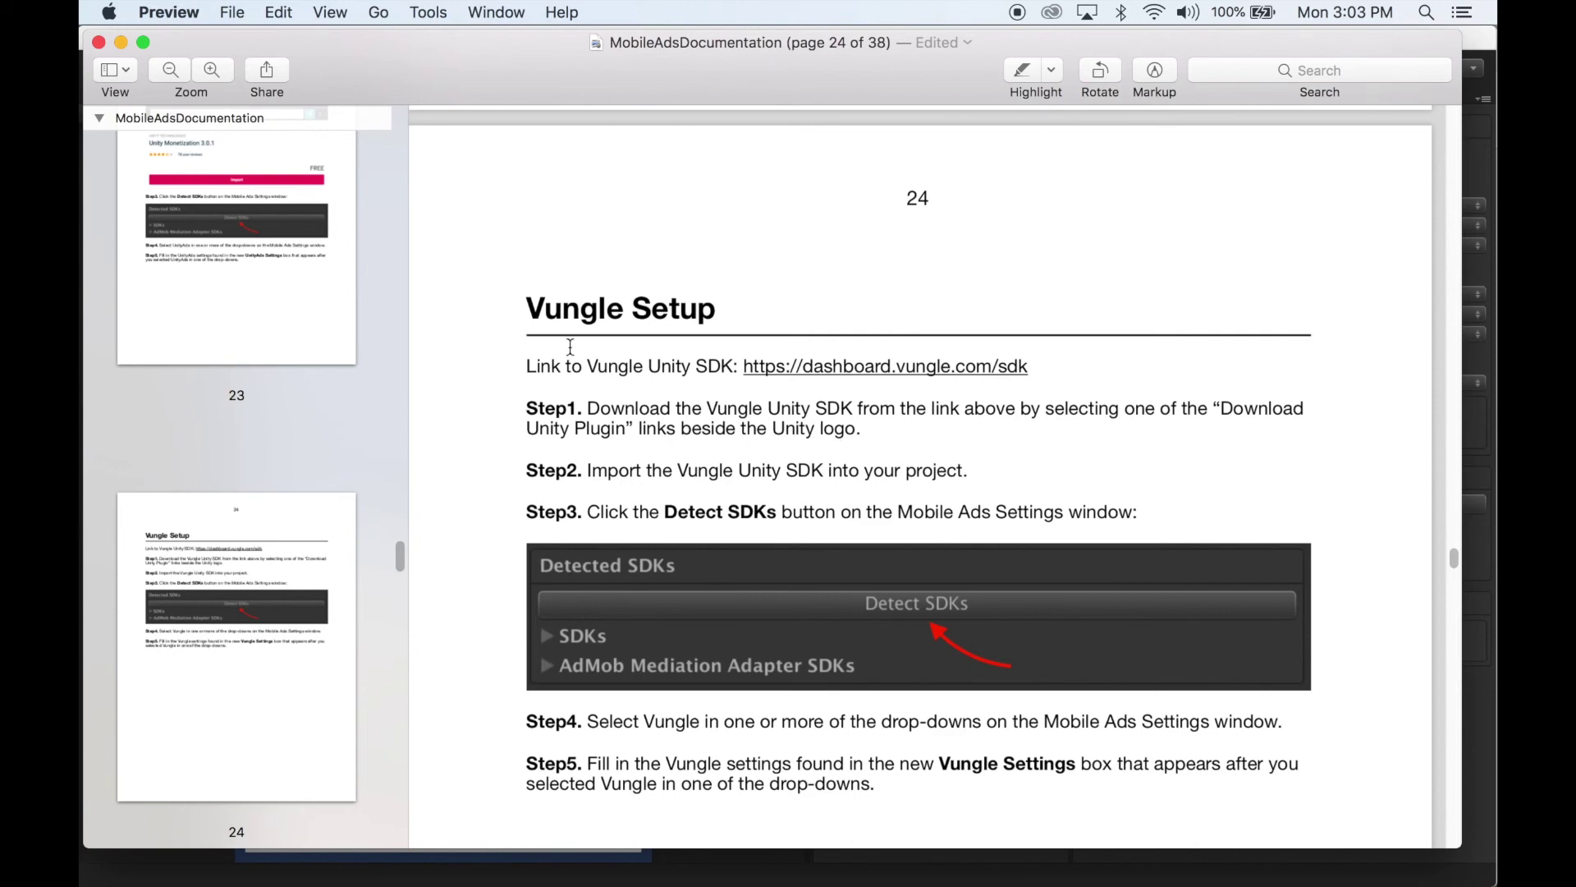
click(872, 367)
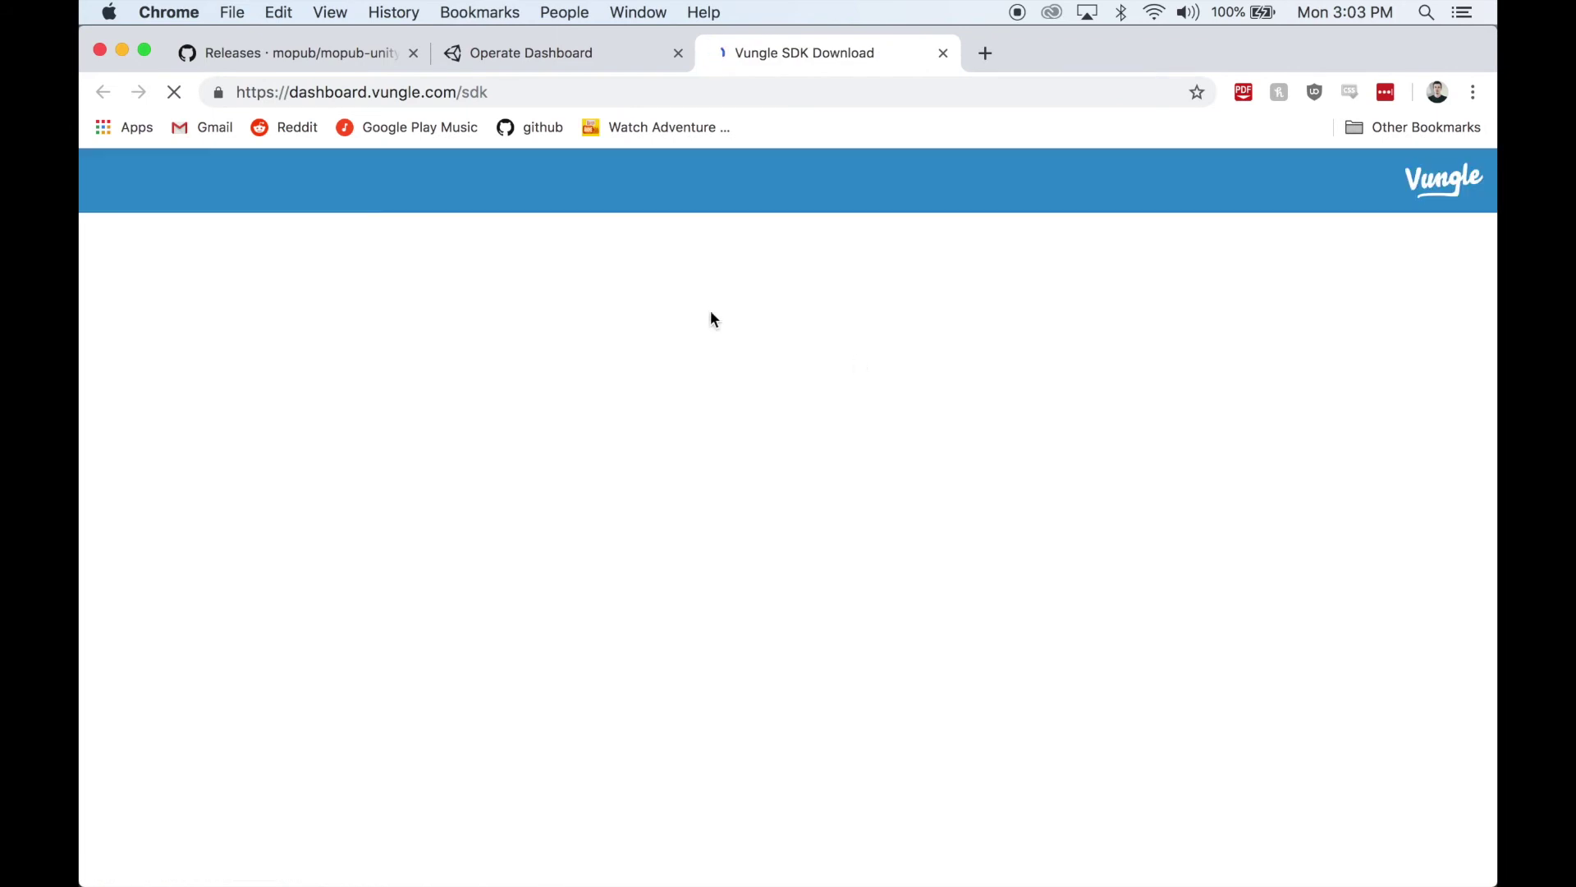
Download the VunglePlugin-6.3.0 Unity package and open it in Unity.
scroll(713, 362, down, 3)
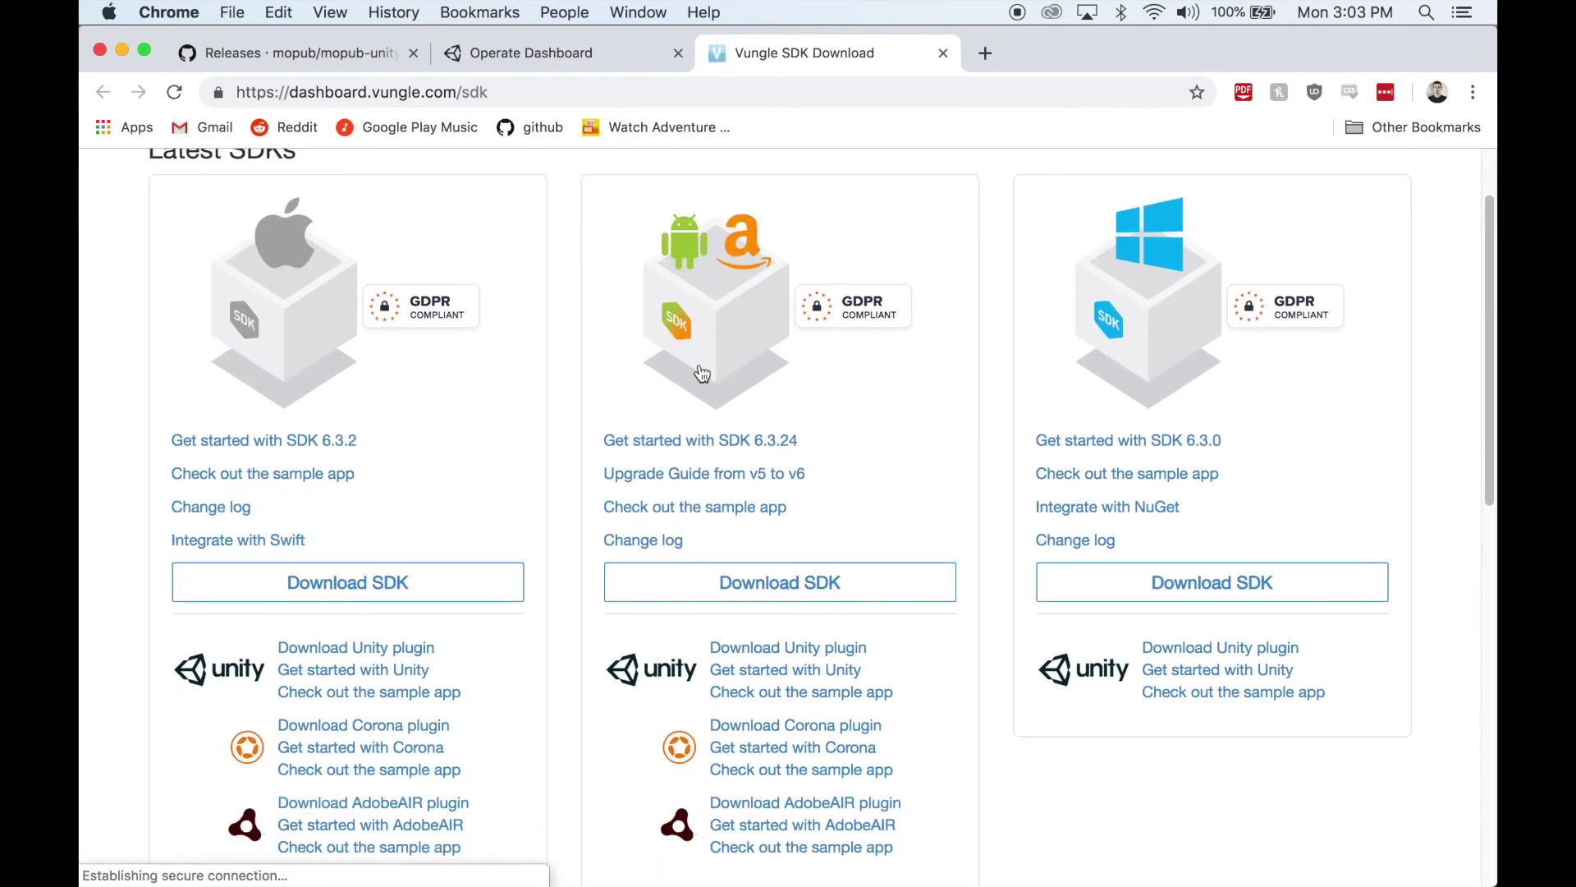
scroll(702, 374, down, 3)
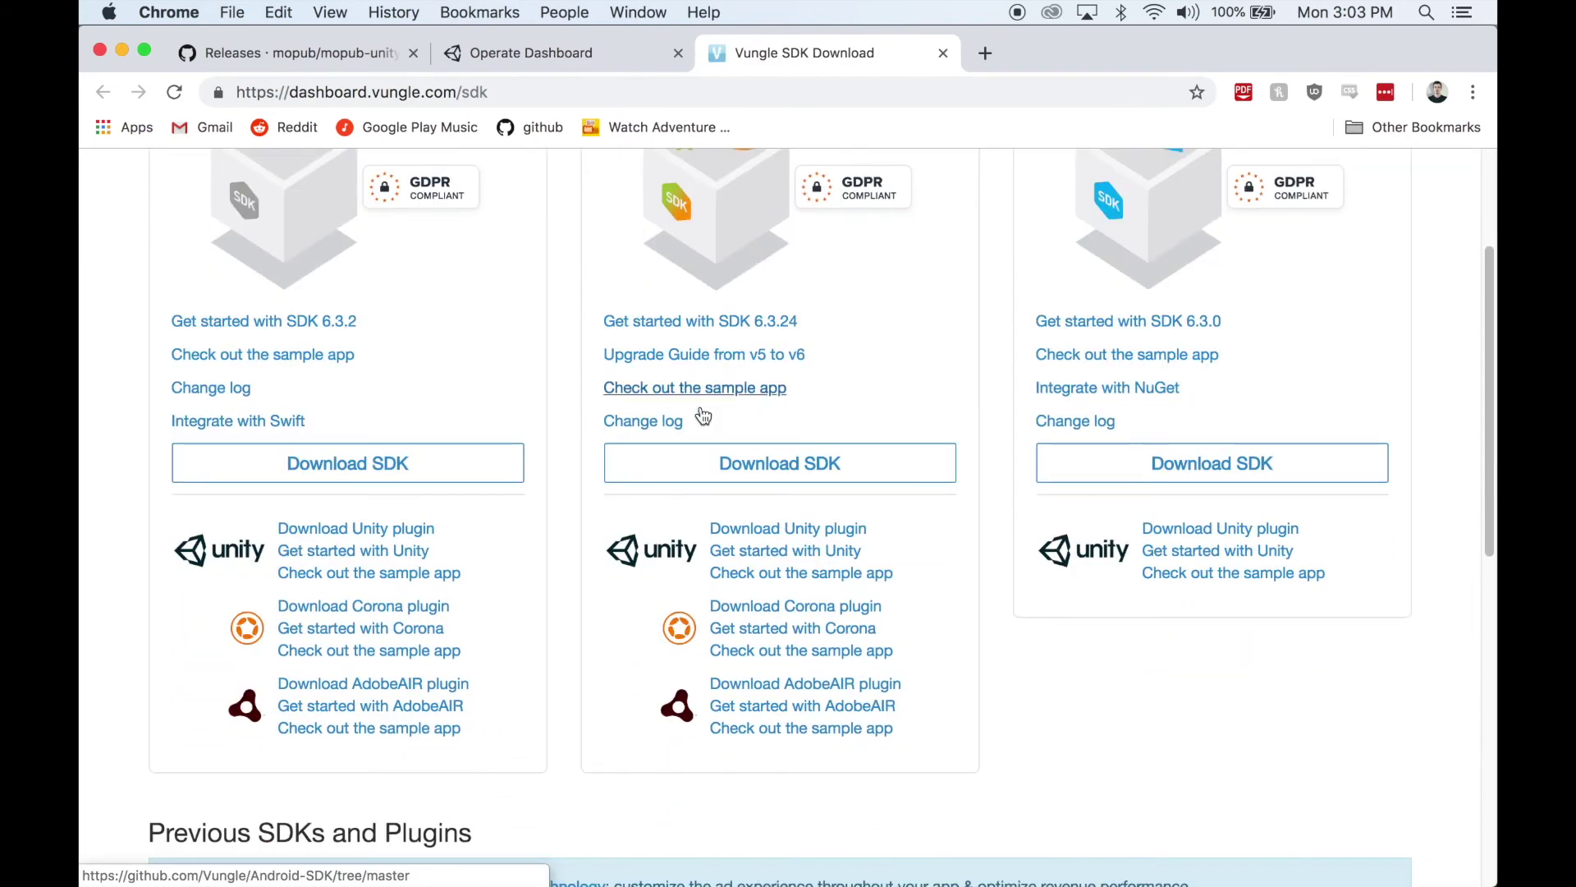
click(805, 530)
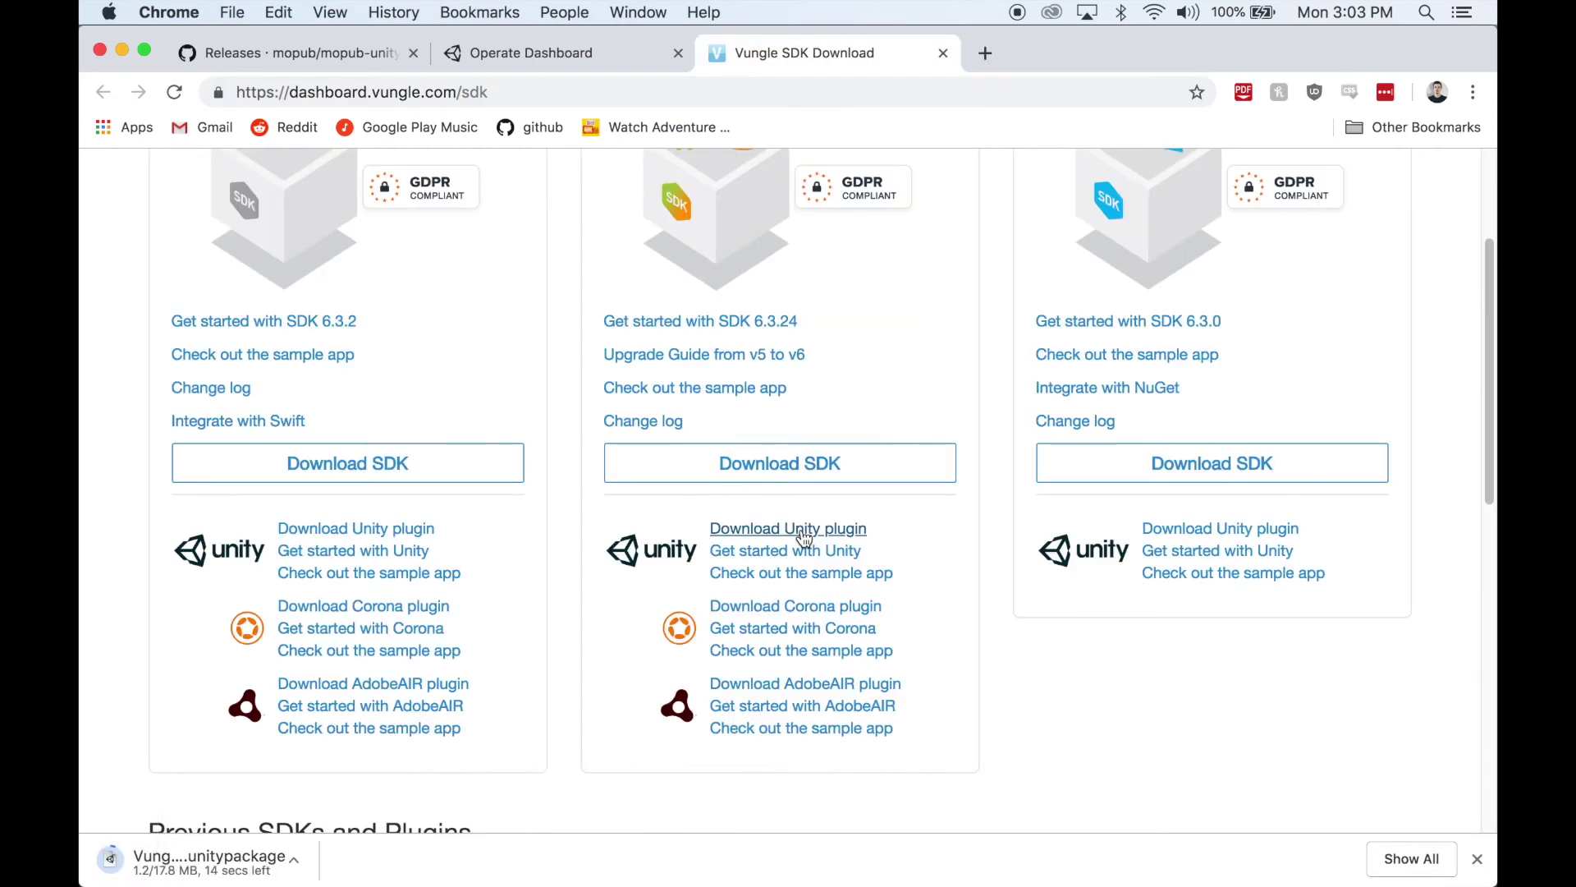
click(269, 861)
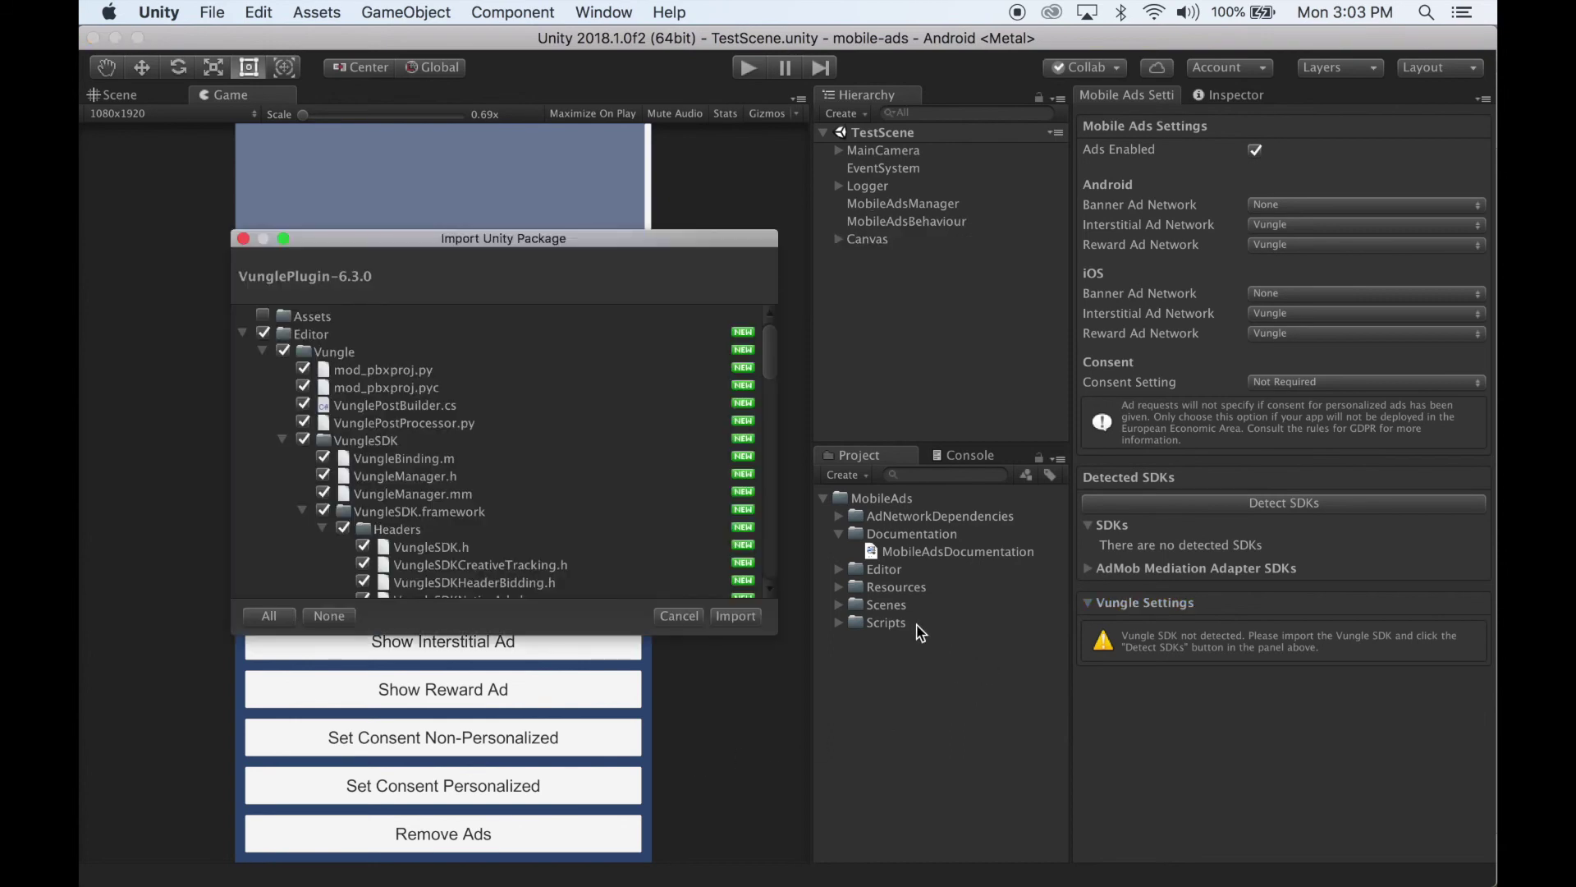
Import the VunglePlugin-6.3.0 package files and detect the Vungle SDK.
click(754, 623)
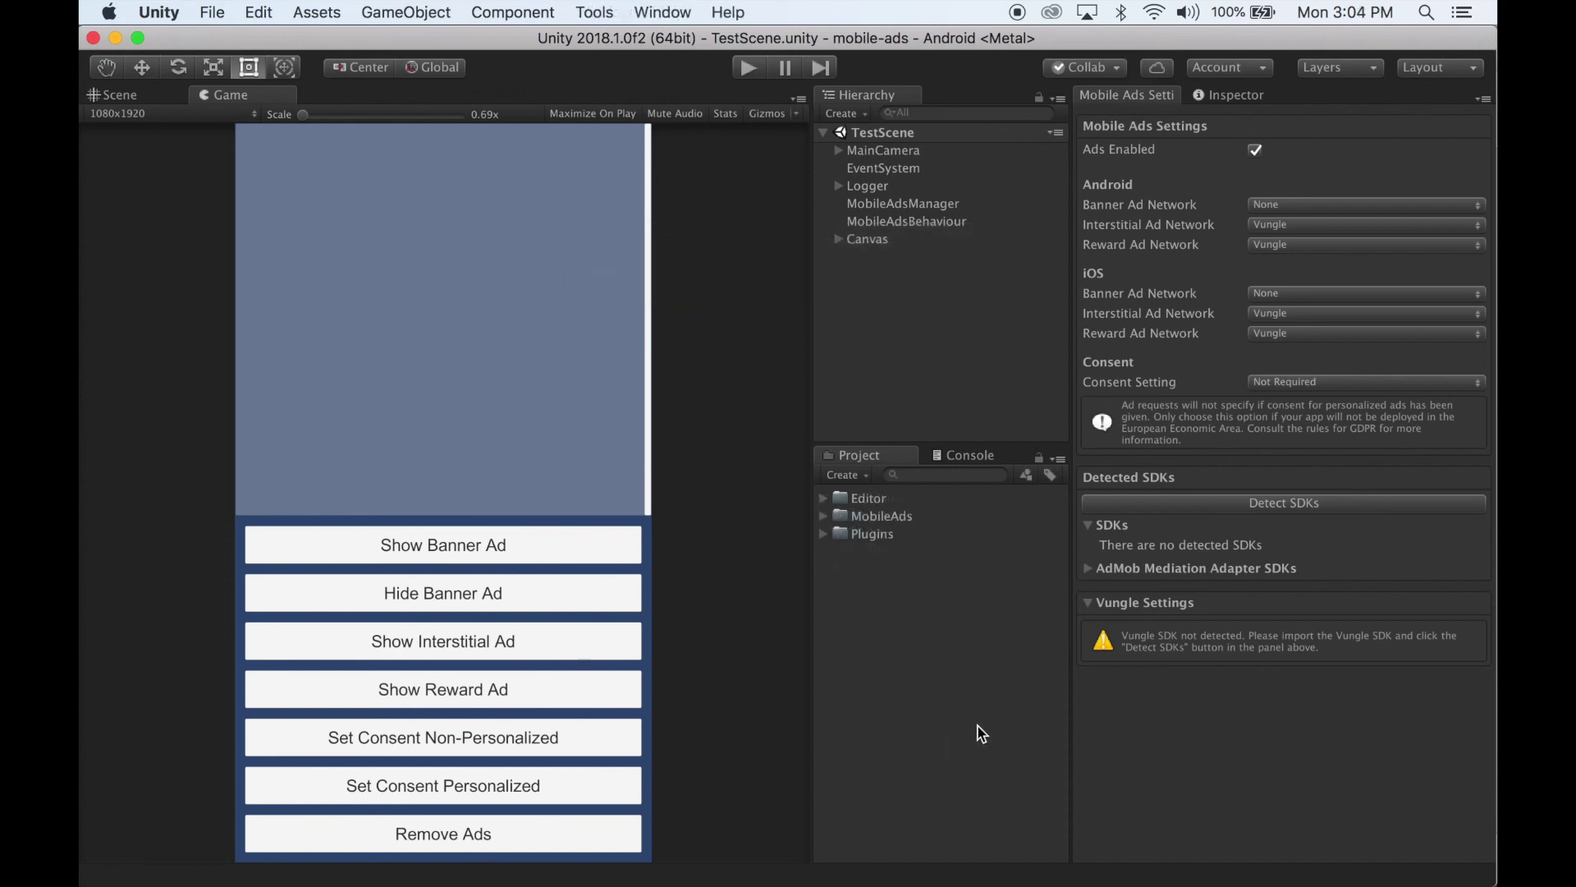
click(1340, 505)
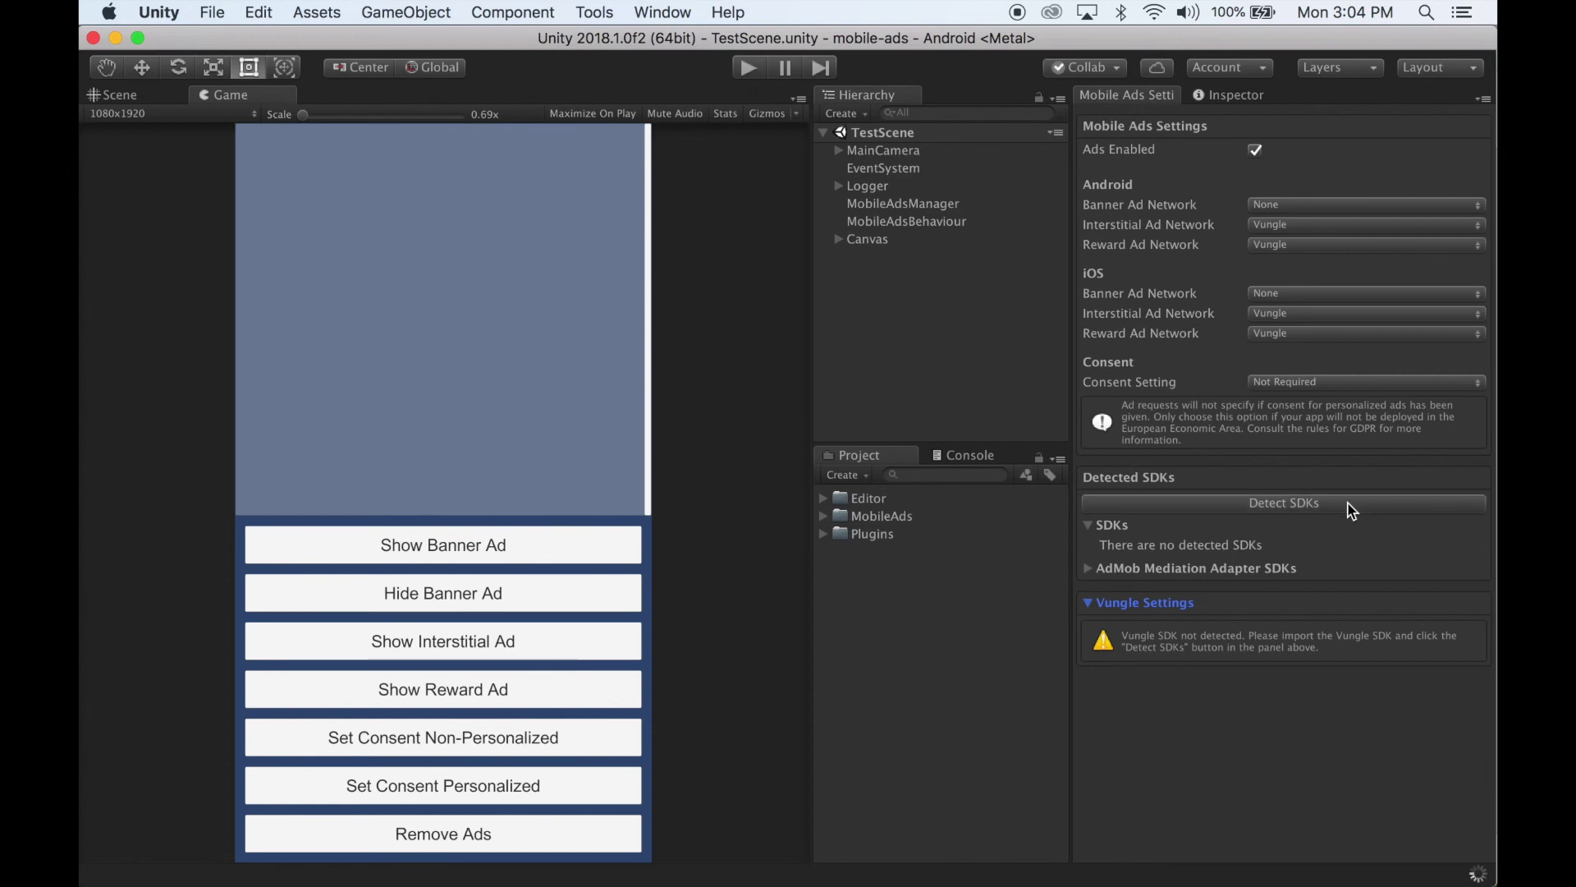